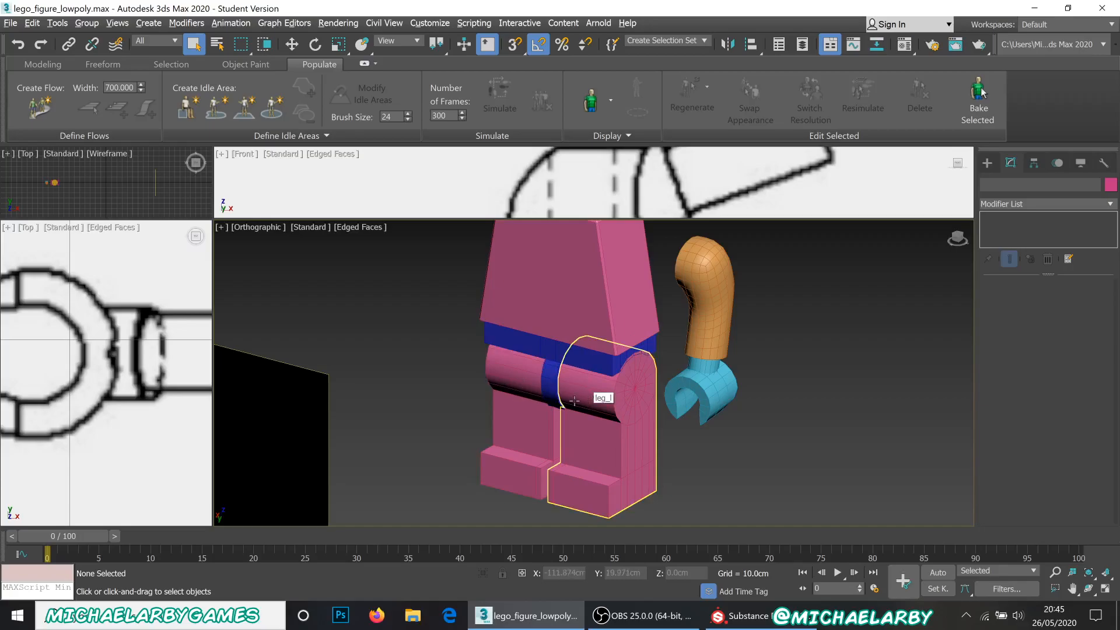
# Select the right leg and check its scale values in the Scale Transform Type-In
pyautogui.click(522, 386)
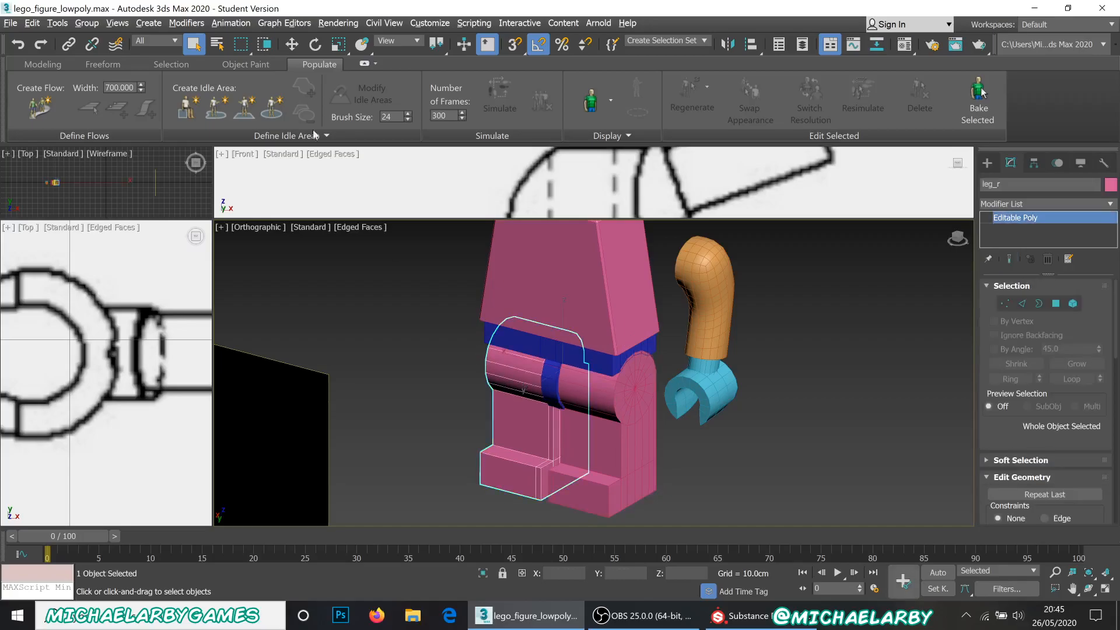
pyautogui.click(340, 51)
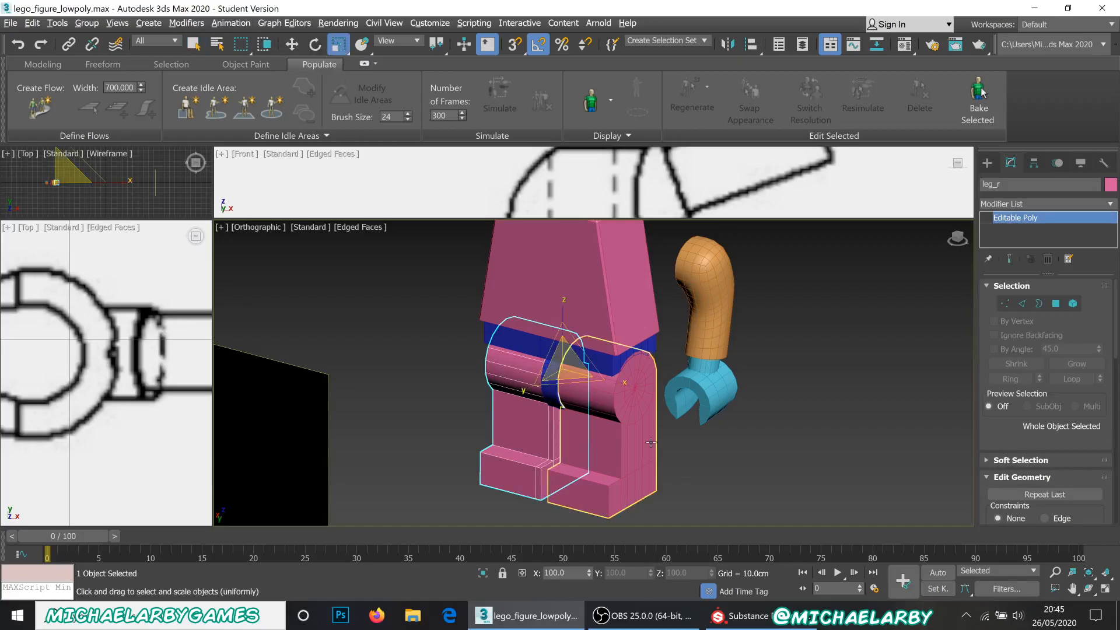
pyautogui.click(768, 503)
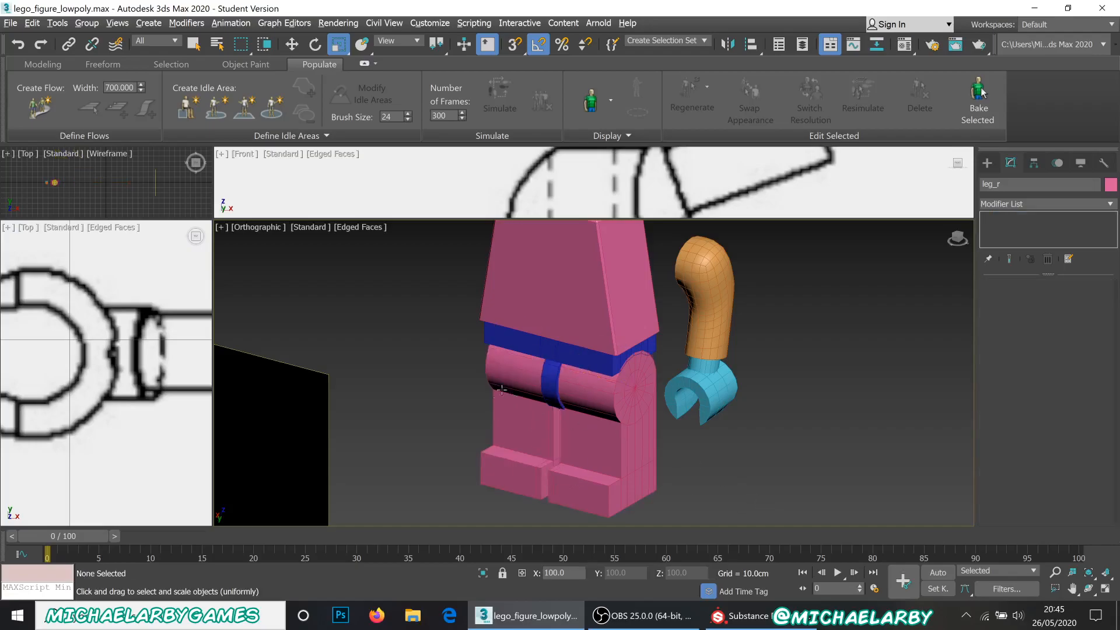
pyautogui.click(593, 421)
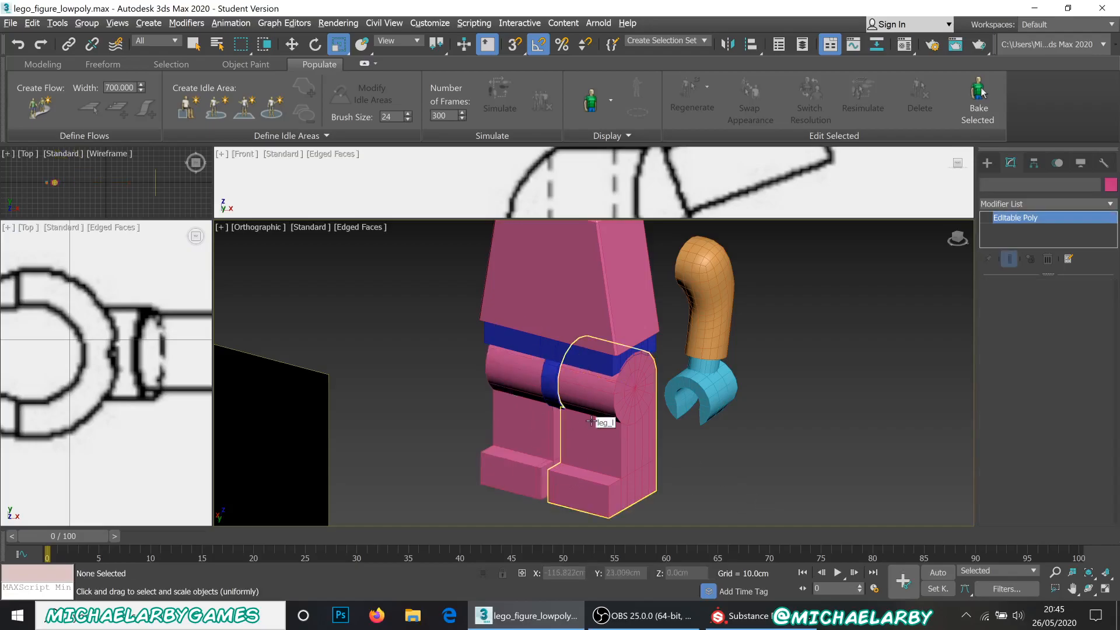
pyautogui.click(510, 405)
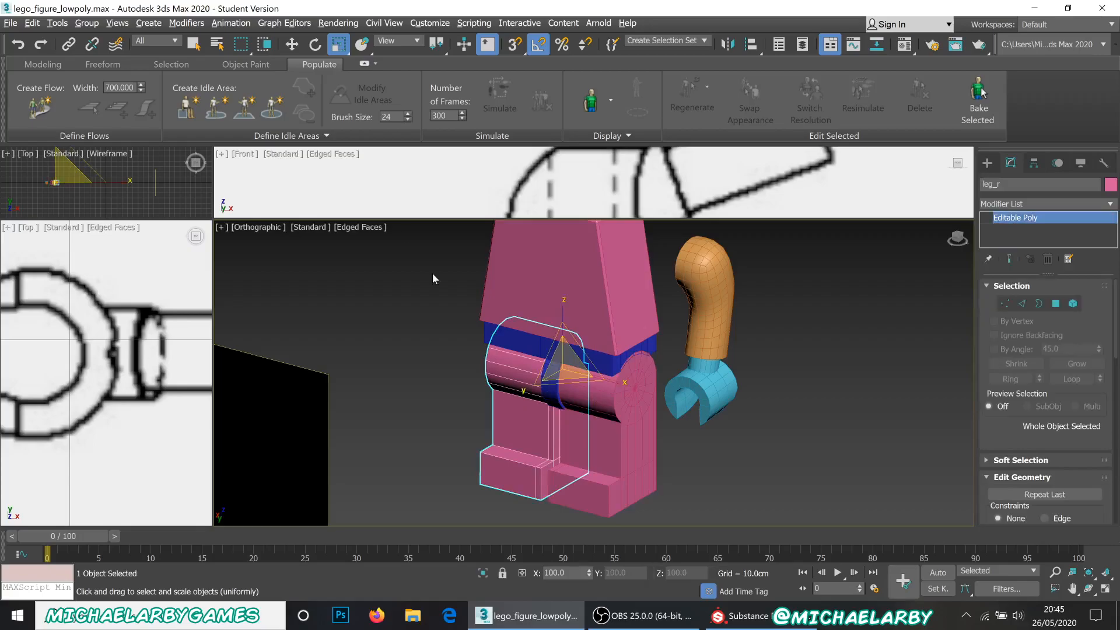
pyautogui.rightClick(339, 45)
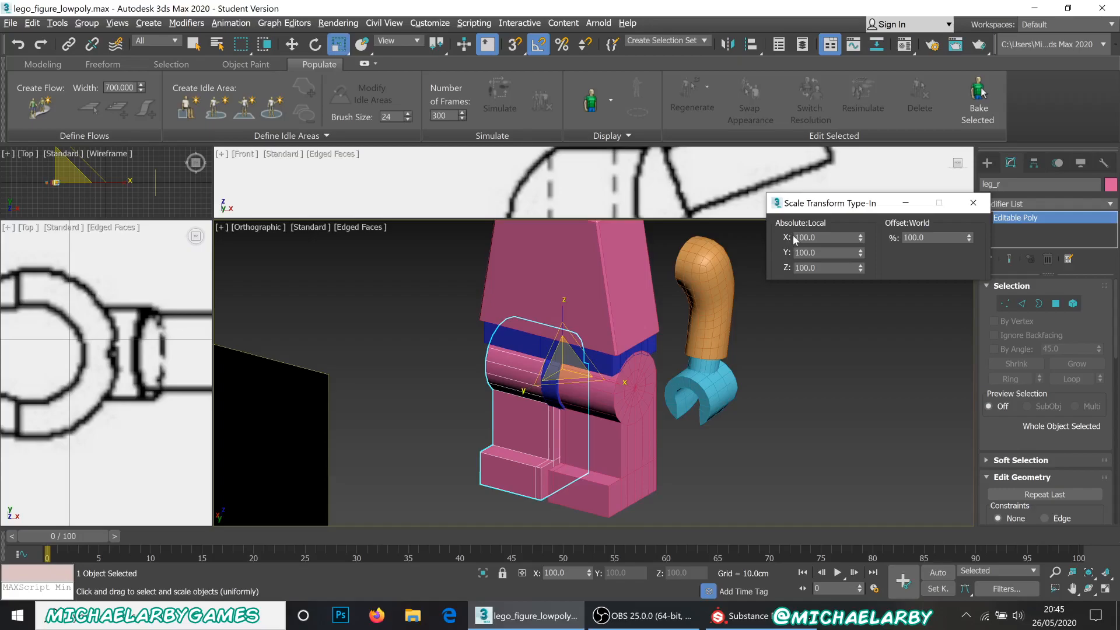
pyautogui.click(973, 203)
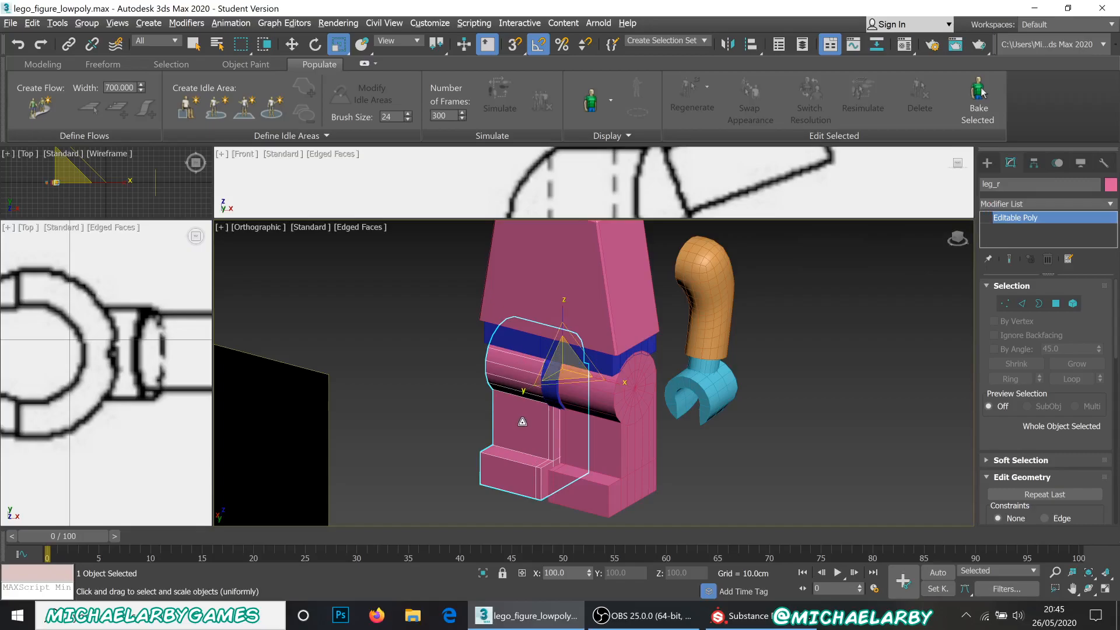
# Select every part of the figure and export it to the Desktop as an FBX file named "test a"
pyautogui.scroll(-2, 523, 421)
pyautogui.scroll(-2, 517, 417)
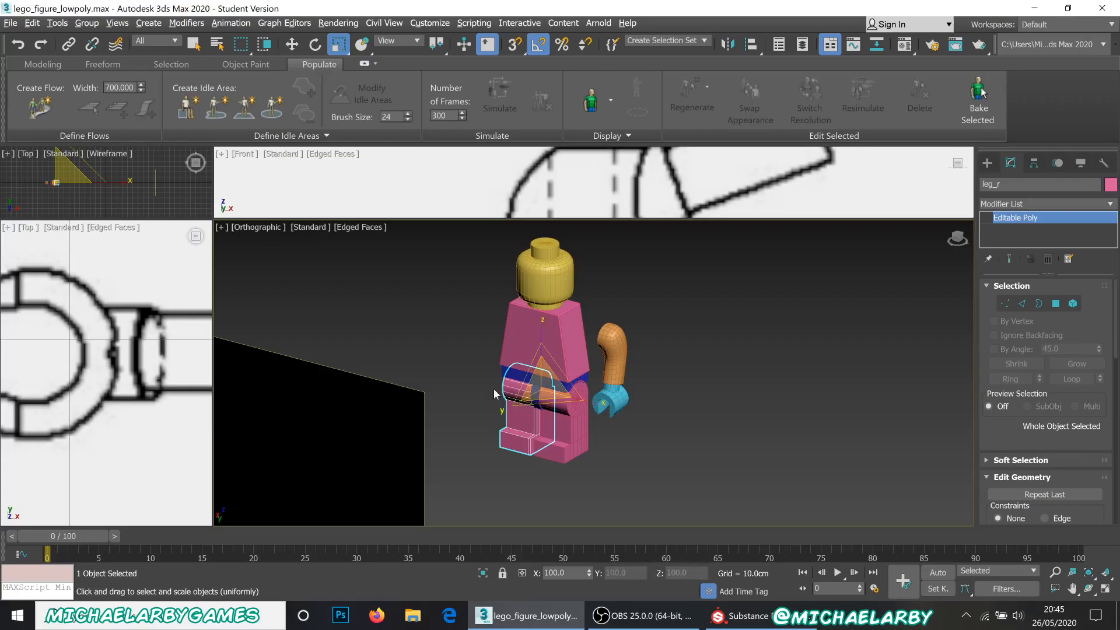
pyautogui.moveTo(506, 370); pyautogui.dragTo(568, 412, button='middle')
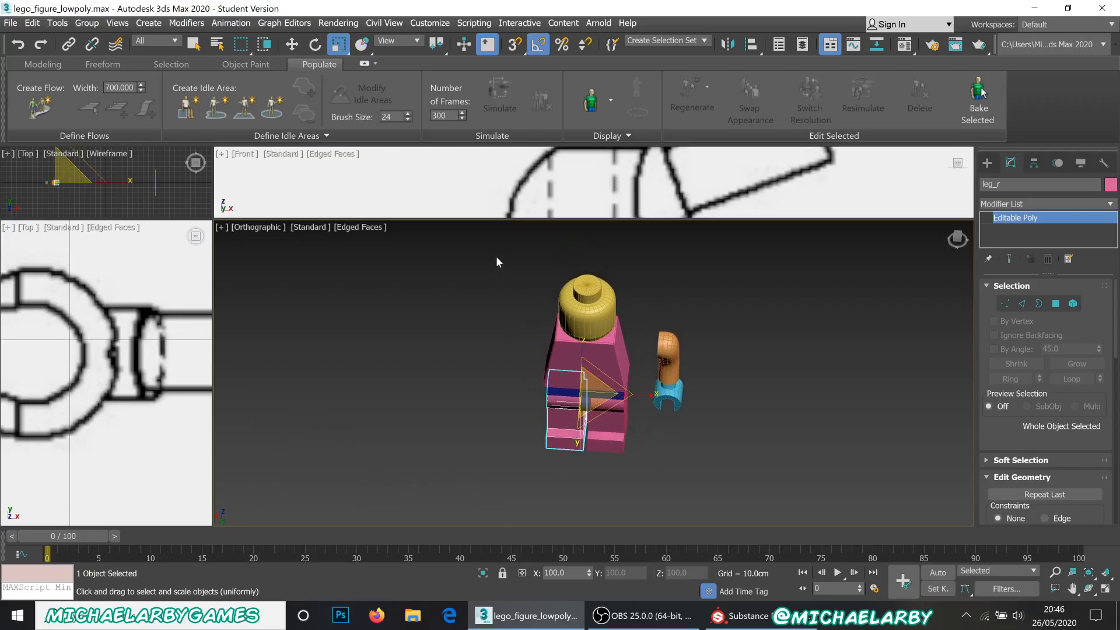
pyautogui.hotkey('ctrl', 'a')
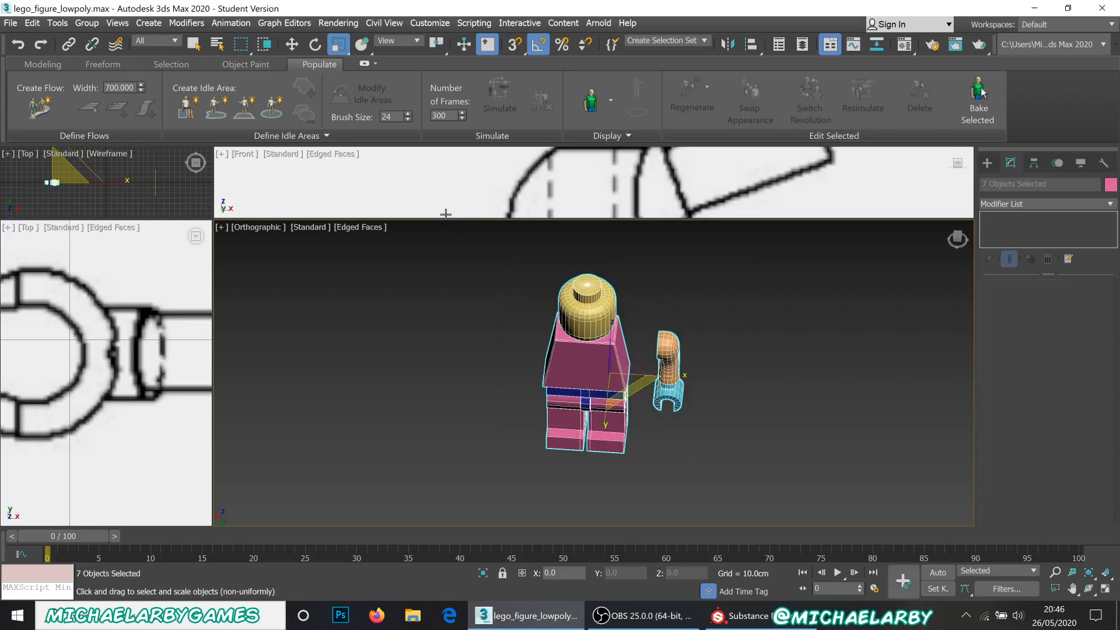
pyautogui.click(11, 23)
pyautogui.moveTo(55, 217)
pyautogui.click(180, 235)
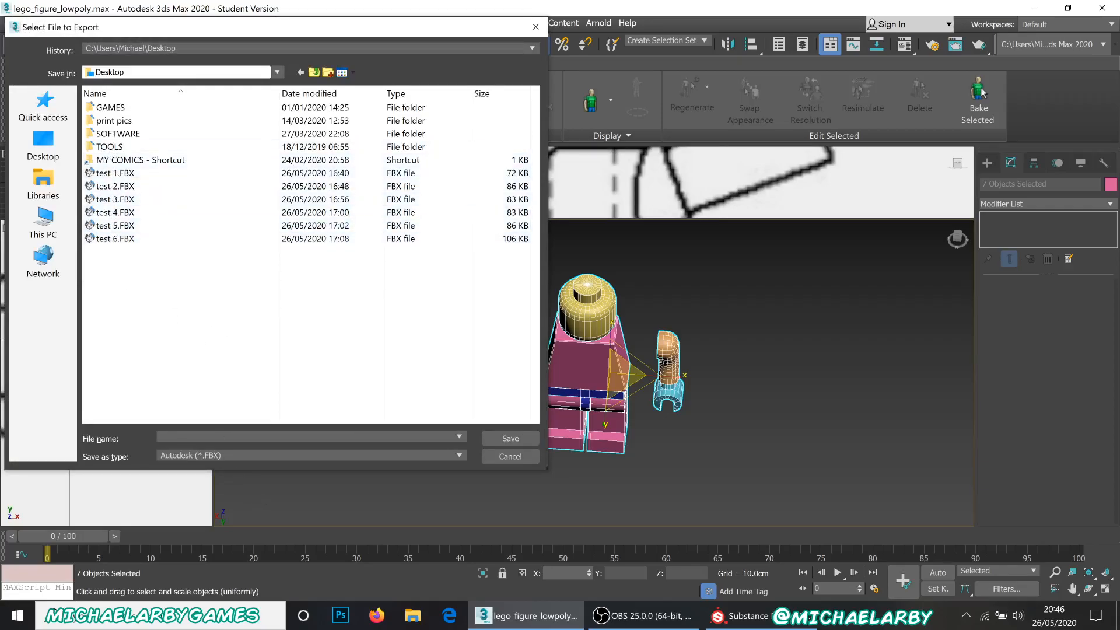
pyautogui.write('test a')
pyautogui.click(505, 440)
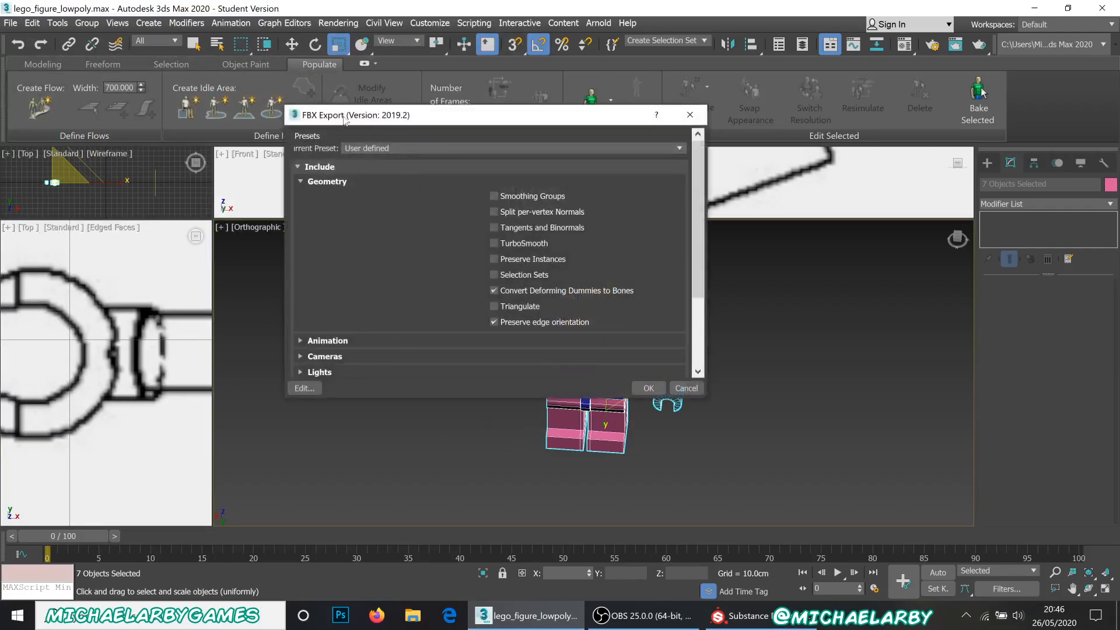
# Enable TurboSmooth in the FBX geometry options and complete the export
pyautogui.click(304, 168)
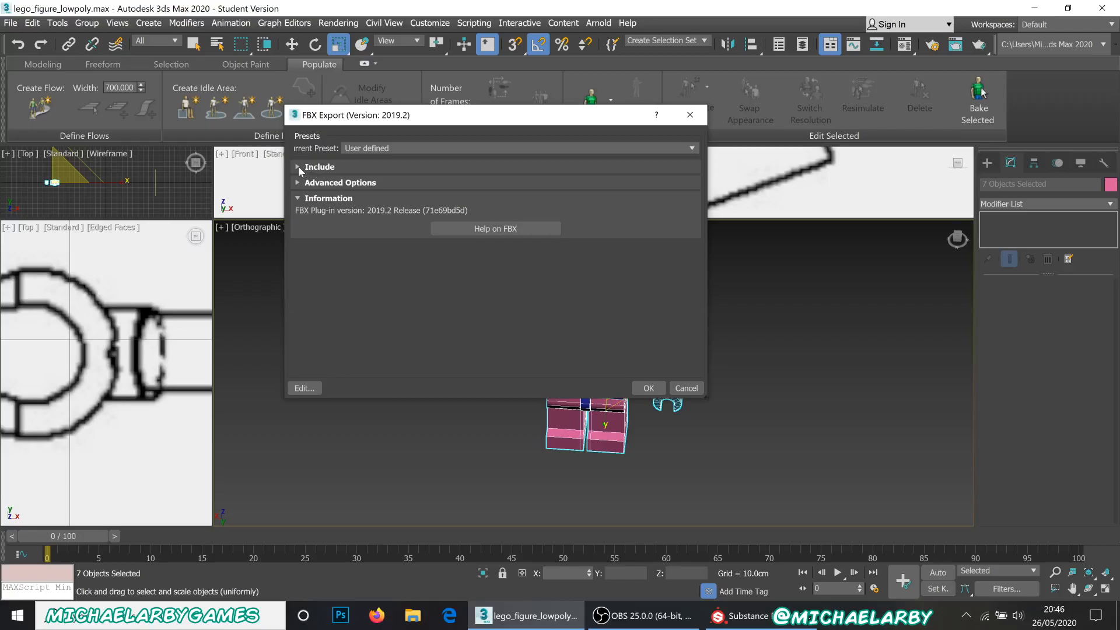
pyautogui.click(301, 168)
pyautogui.click(326, 182)
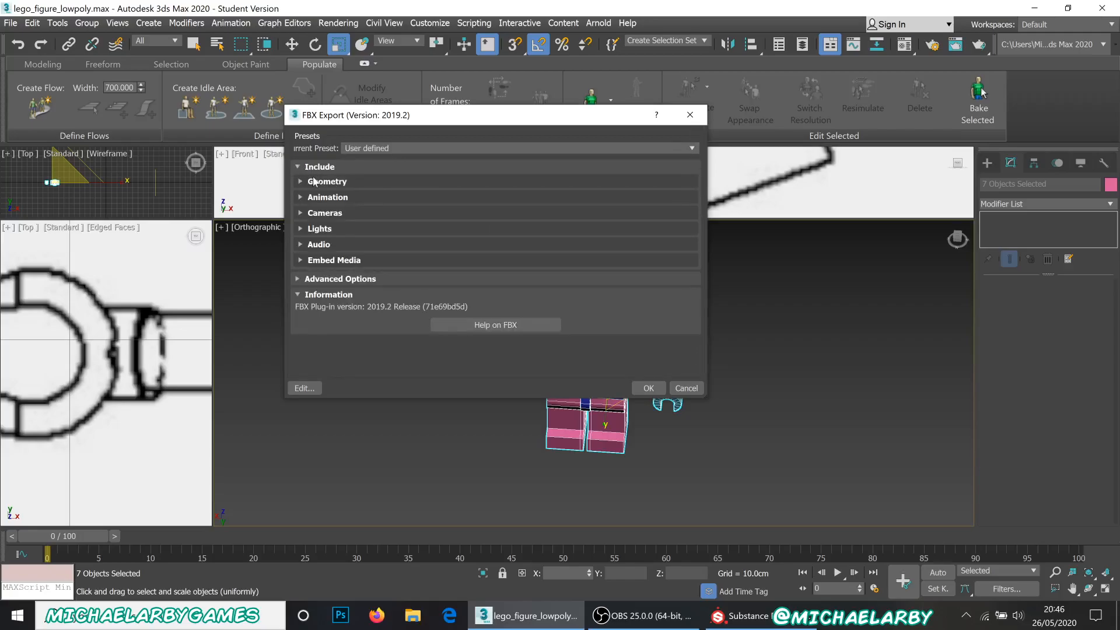
pyautogui.click(320, 182)
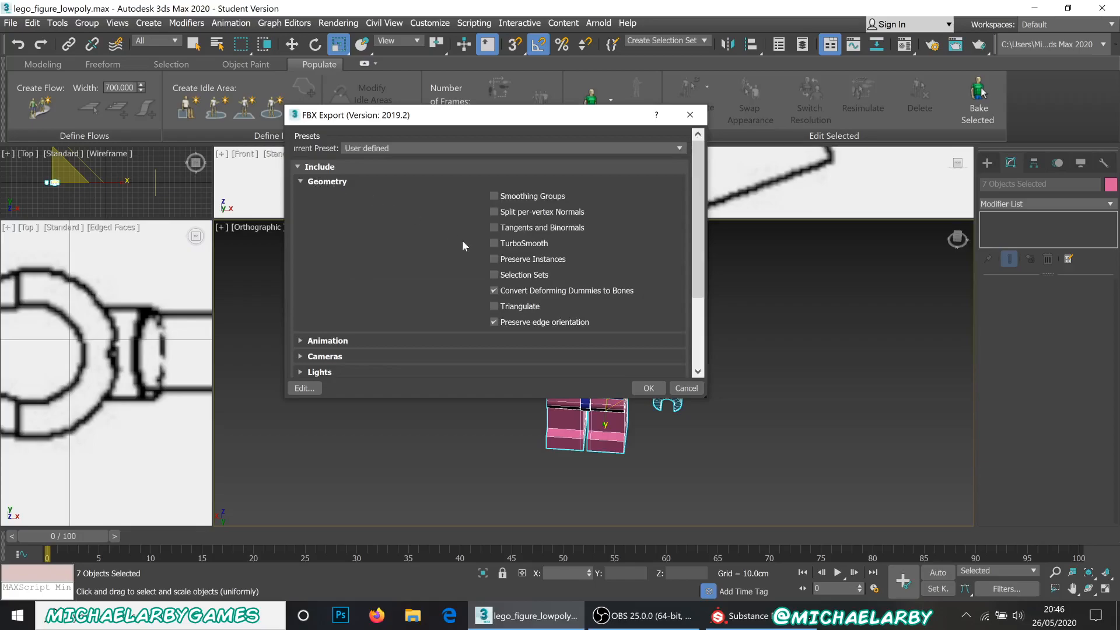
pyautogui.click(494, 244)
pyautogui.click(648, 387)
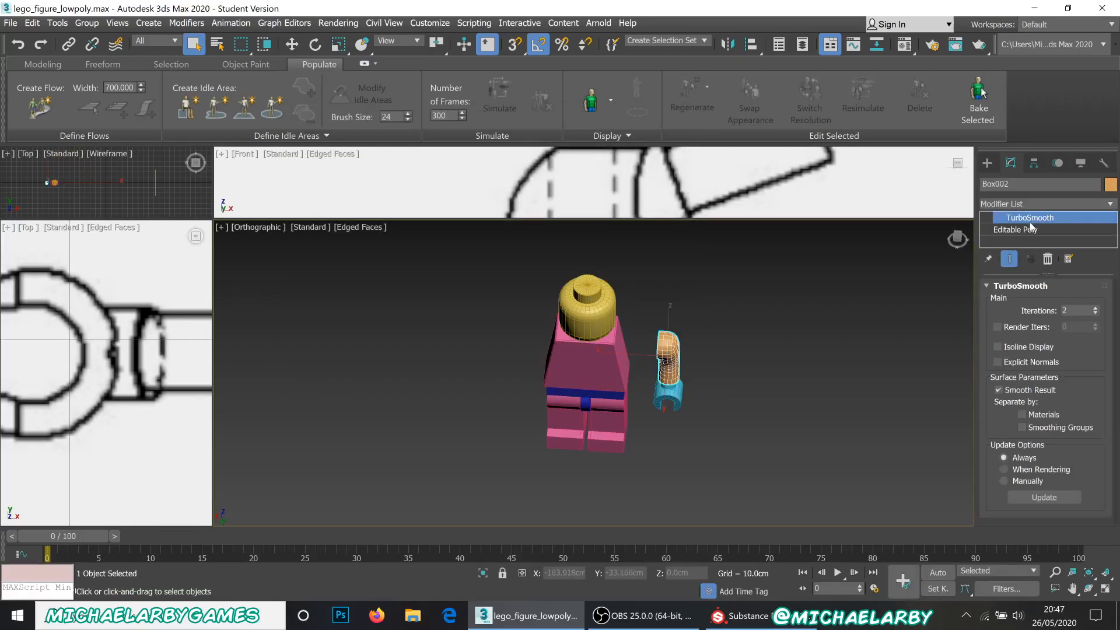
# Inspect the arm's Editable Poly base mesh and compare it with its TurboSmooth result
pyautogui.scroll(5, 663, 352)
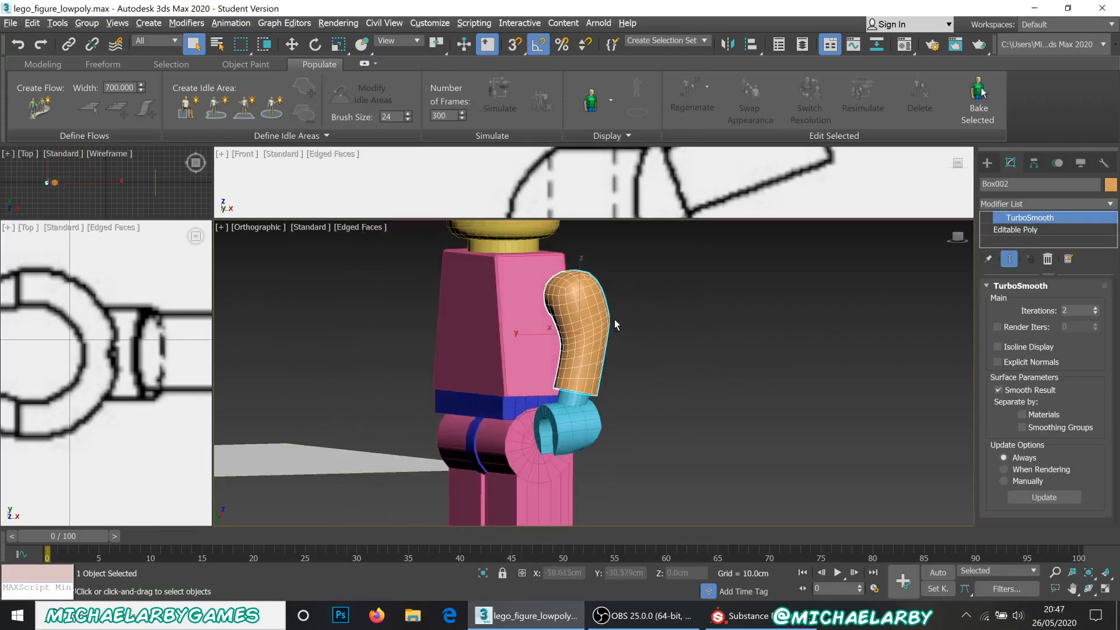
pyautogui.keyDown('alt'); pyautogui.moveTo(630, 324); pyautogui.dragTo(629, 332, button='middle'); pyautogui.keyUp('alt')
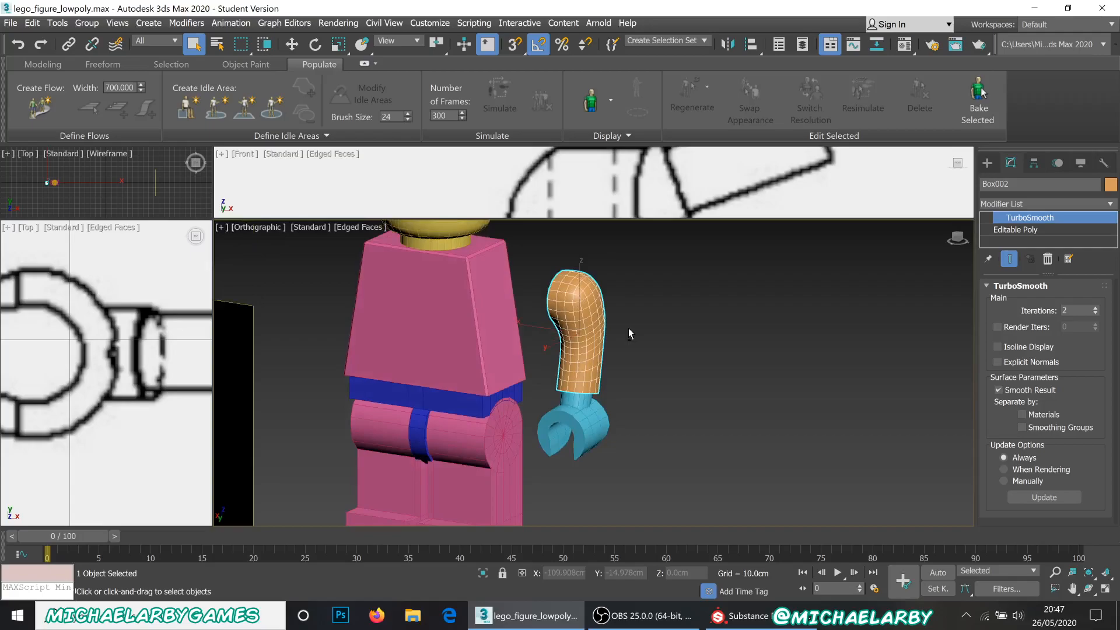
pyautogui.click(1053, 230)
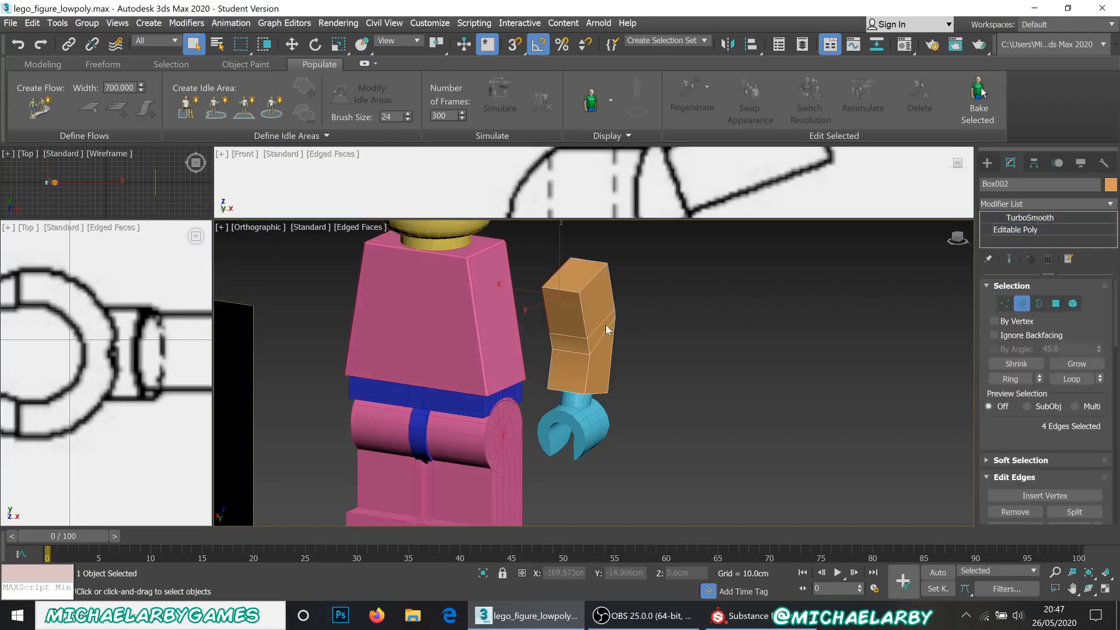
pyautogui.click(1005, 221)
pyautogui.click(669, 331)
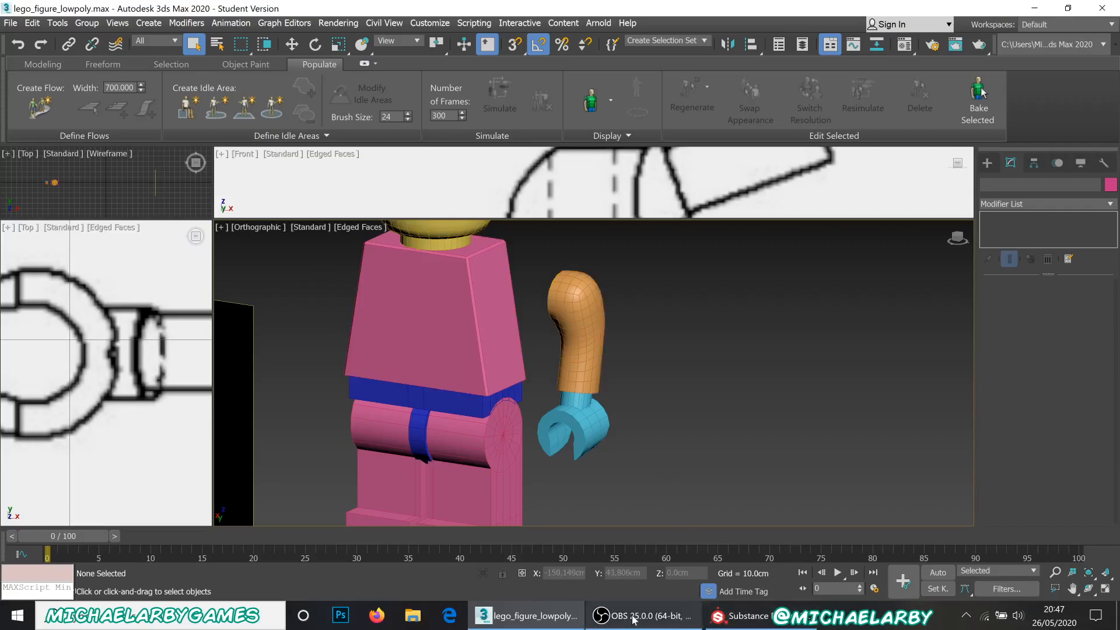
# Switch to Substance Painter and create a new project from test a.FBX using the PBR - Metallic Roughness template at 1024 resolution
pyautogui.click(741, 616)
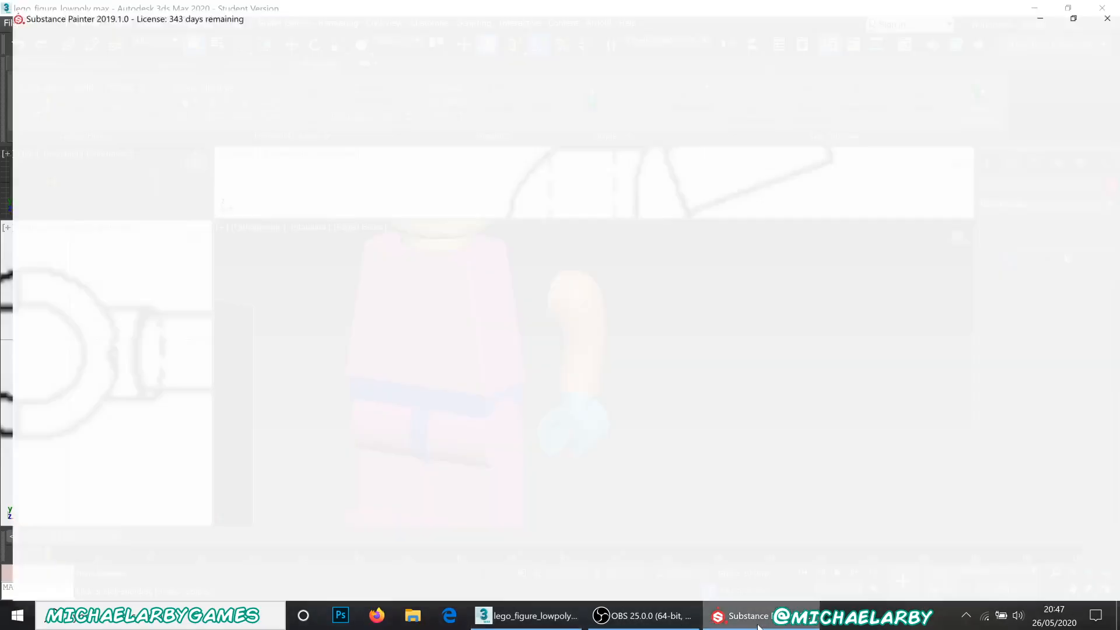
pyautogui.click(16, 27)
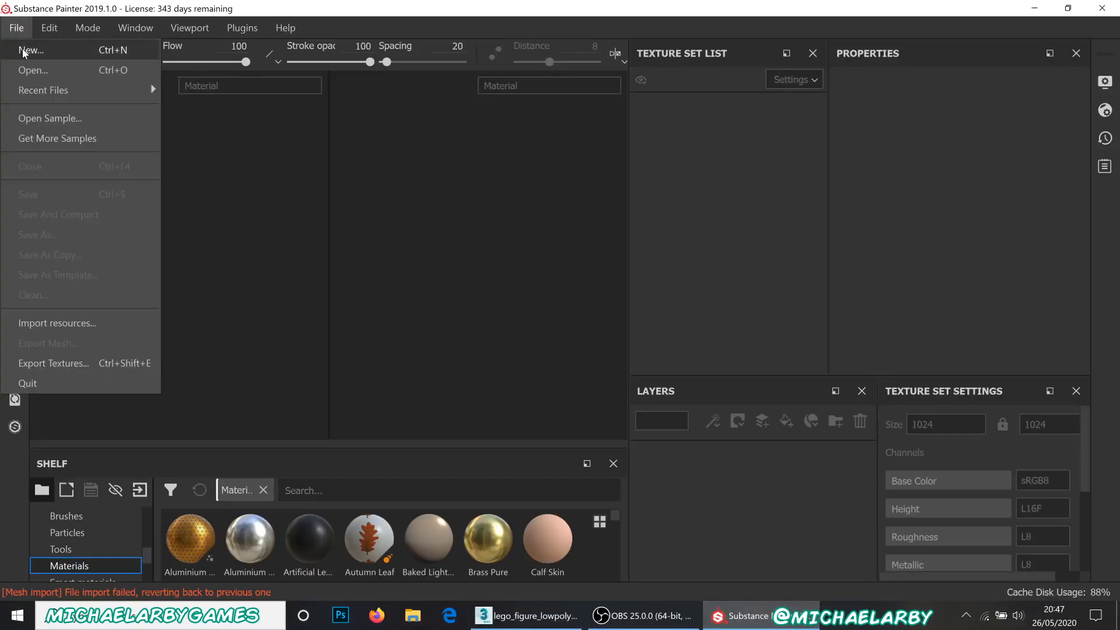
pyautogui.click(23, 49)
pyautogui.click(737, 128)
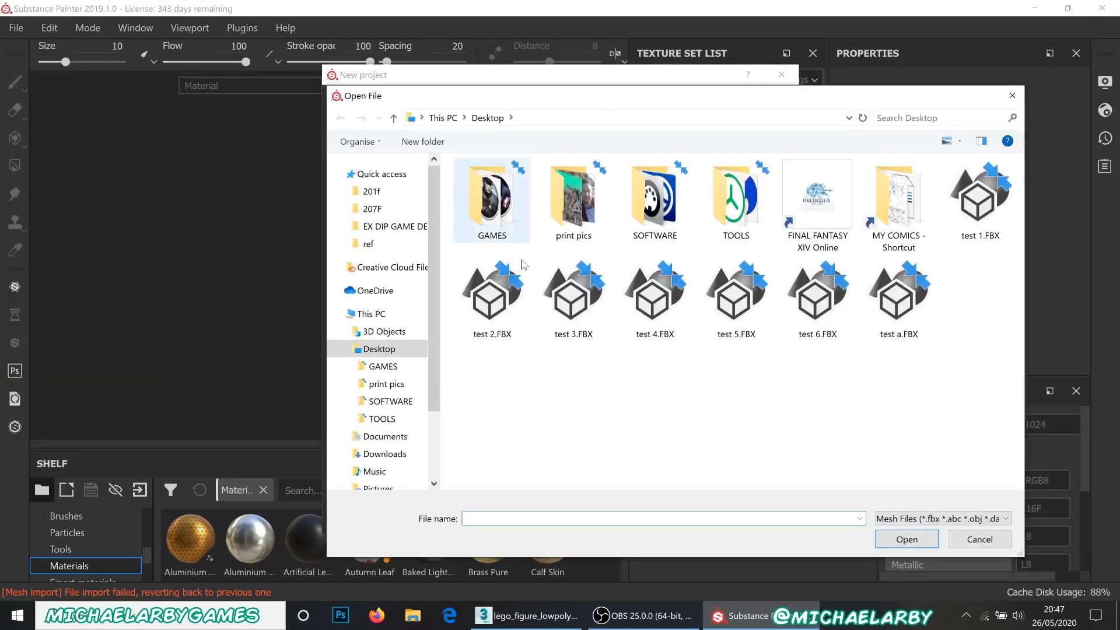
pyautogui.doubleClick(890, 301)
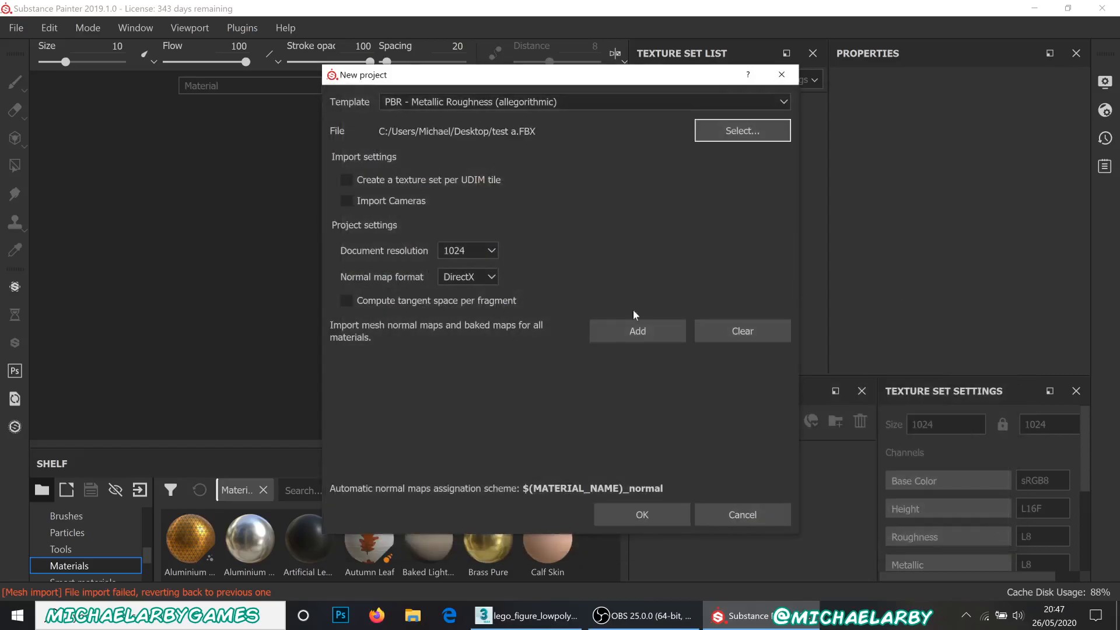
pyautogui.click(636, 510)
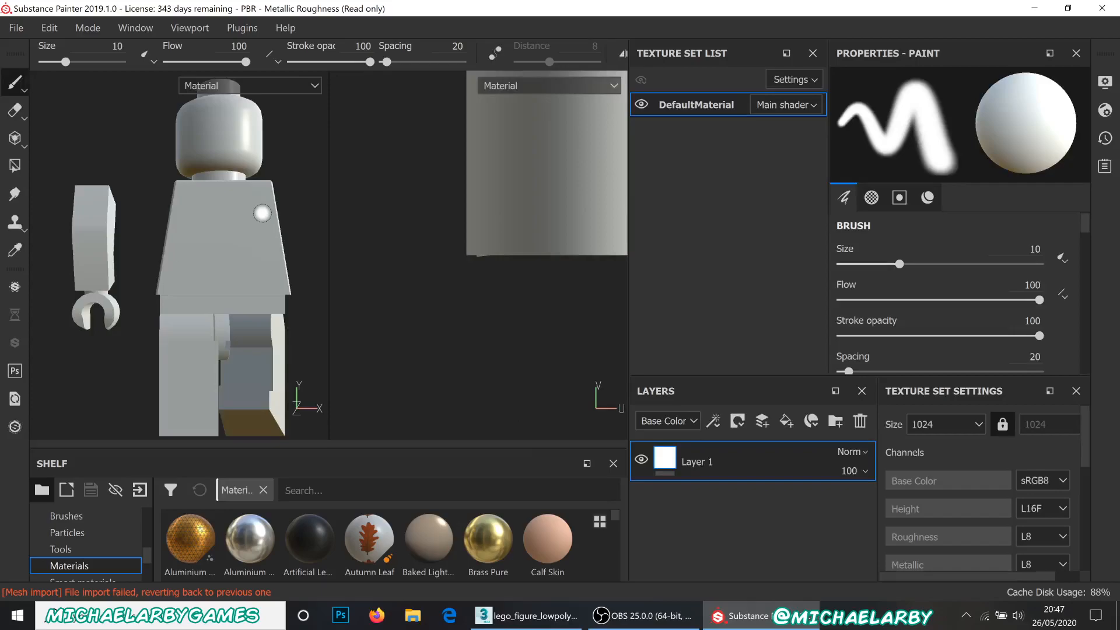
# Widen the 3D view and examine the imported figure's legs, torso and arm from several angles
pyautogui.keyDown('alt'); pyautogui.moveTo(150, 257); pyautogui.dragTo(358, 262); pyautogui.keyUp('alt')
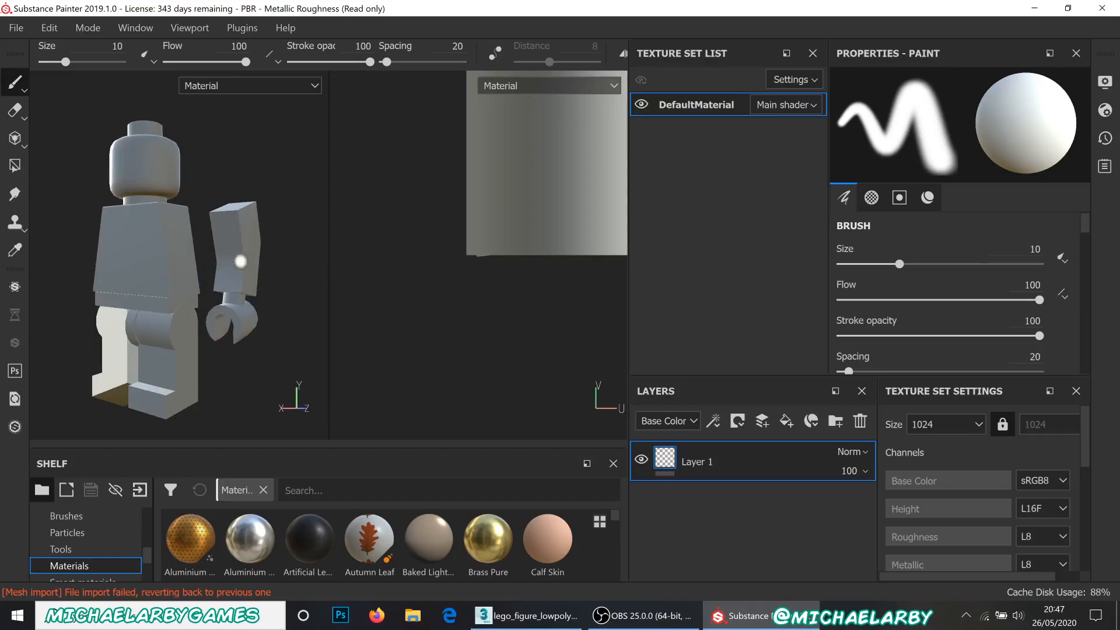
pyautogui.keyDown('alt'); pyautogui.moveTo(182, 270); pyautogui.dragTo(272, 259); pyautogui.keyUp('alt')
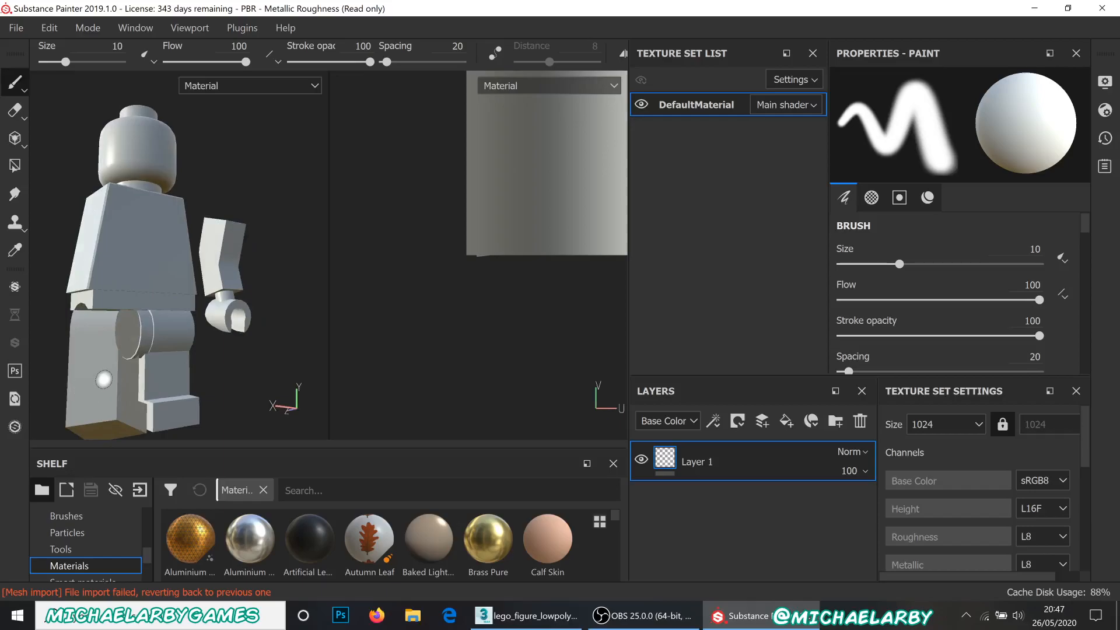
pyautogui.keyDown('alt'); pyautogui.moveTo(122, 353); pyautogui.dragTo(263, 249, button='middle'); pyautogui.keyUp('alt')
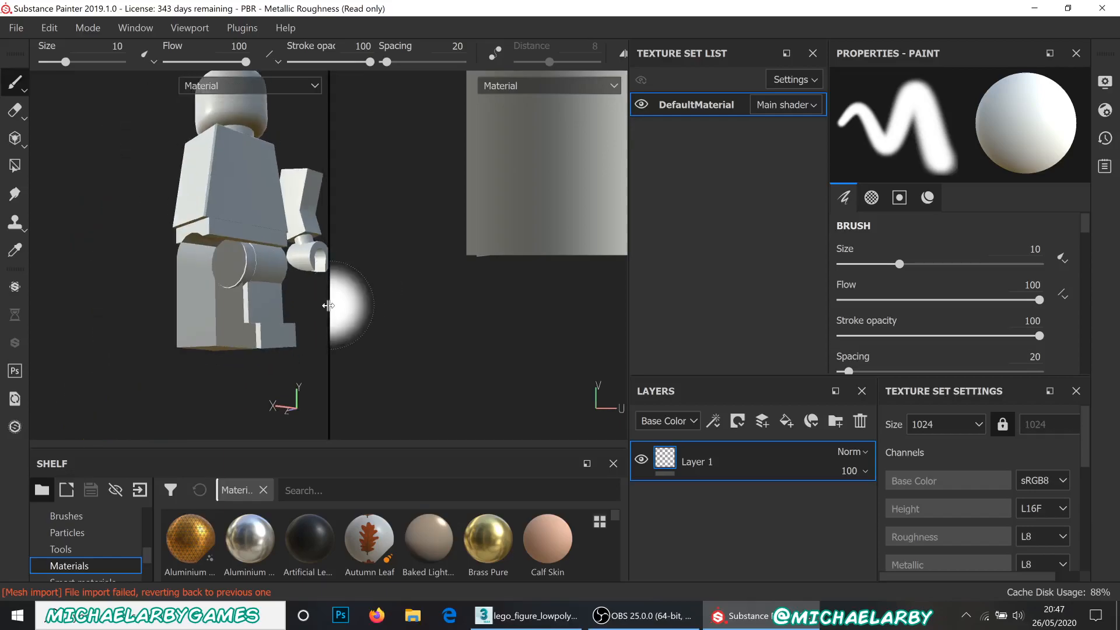
pyautogui.moveTo(490, 314); pyautogui.dragTo(583, 305)
pyautogui.keyDown('alt'); pyautogui.moveTo(373, 271); pyautogui.dragTo(273, 228); pyautogui.keyUp('alt')
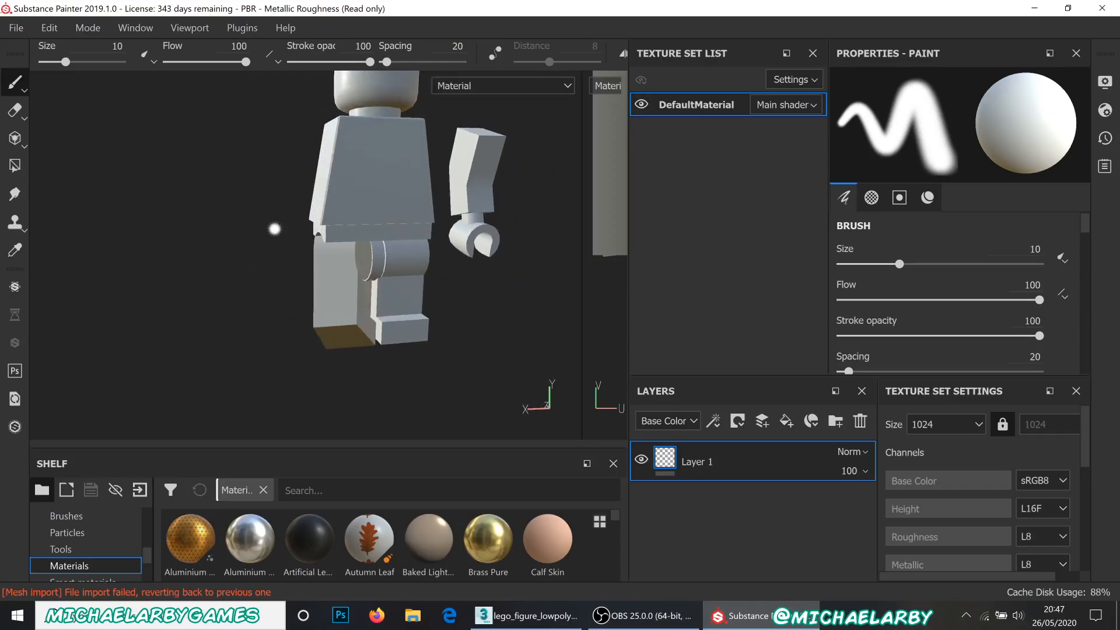
pyautogui.moveTo(260, 216)
pyautogui.keyDown('alt'); pyautogui.mouseDown(button='middle')
pyautogui.moveTo(208, 242)
pyautogui.moveTo(211, 252)
pyautogui.mouseUp(button='middle'); pyautogui.keyUp('alt')
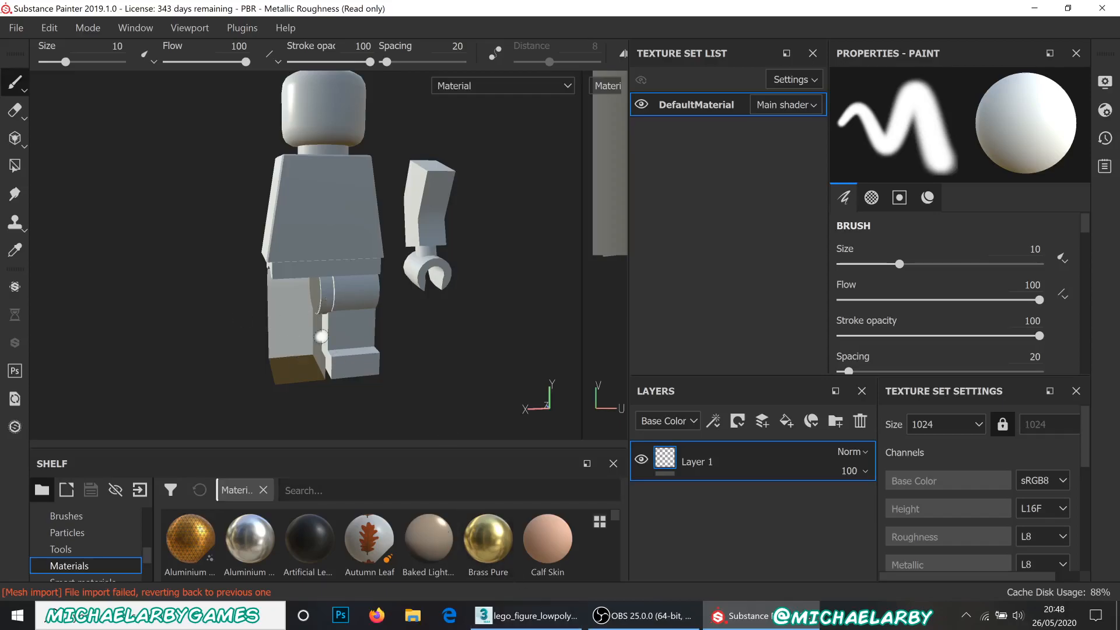
pyautogui.keyDown('alt'); pyautogui.moveTo(292, 371); pyautogui.dragTo(345, 359); pyautogui.keyUp('alt')
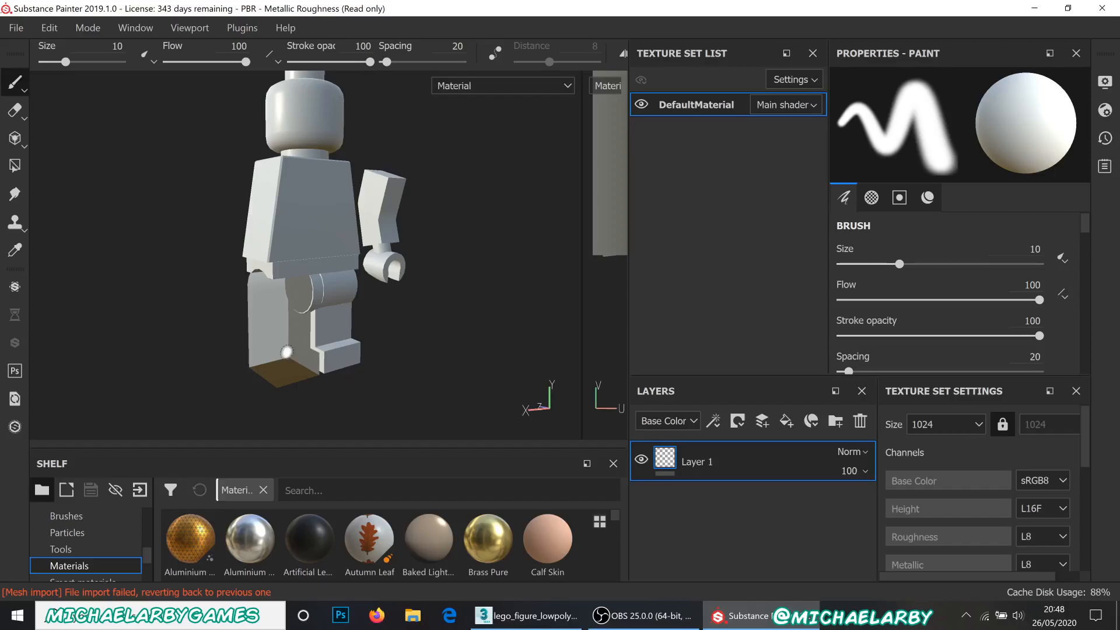
pyautogui.keyDown('alt'); pyautogui.moveTo(325, 339); pyautogui.dragTo(265, 332); pyautogui.keyUp('alt')
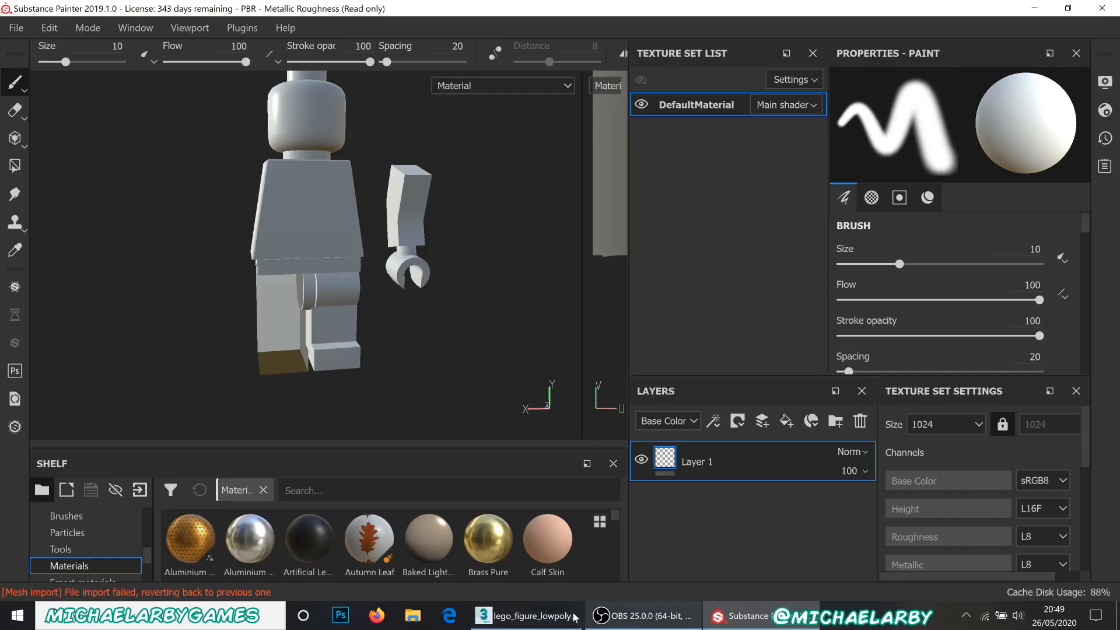
# Switch to 3ds Max to compare the original legs and arm with the imported mesh, and return to Substance Painter
pyautogui.click(543, 617)
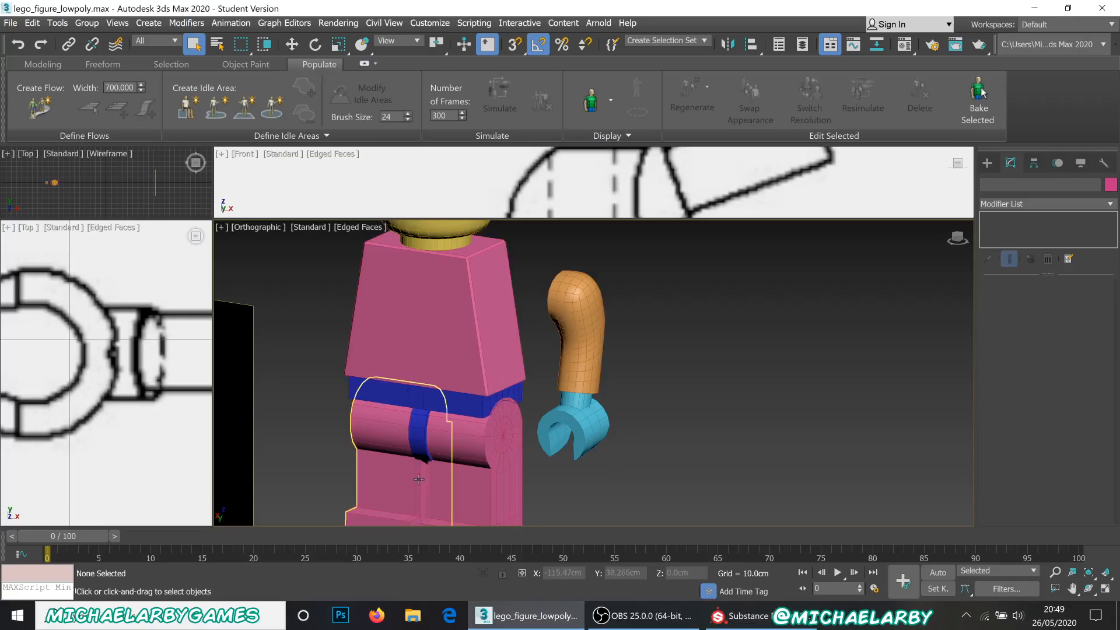
pyautogui.click(738, 616)
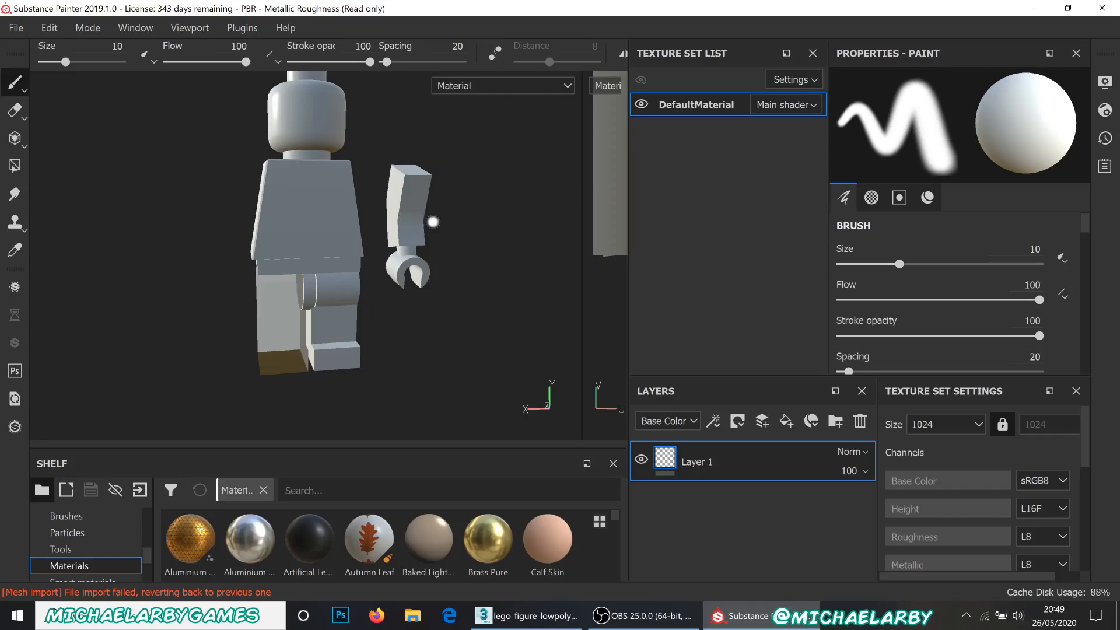
pyautogui.keyDown('alt'); pyautogui.moveTo(440, 230); pyautogui.dragTo(408, 230); pyautogui.keyUp('alt')
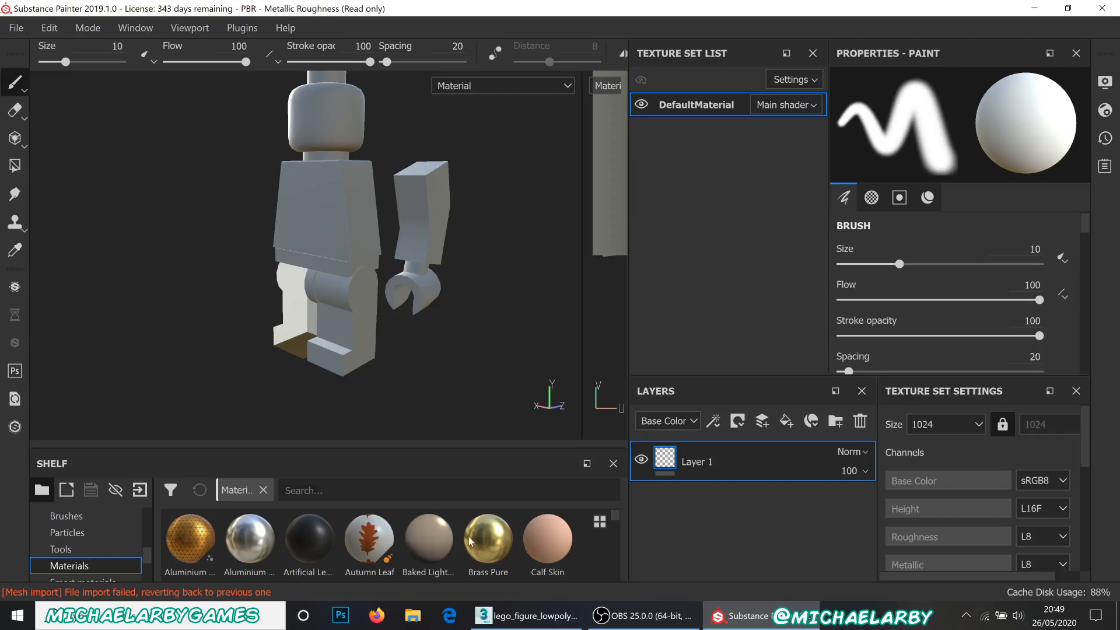
# Switch to 3ds Max and select the figure's right leg, leg_r, examining its outer side
pyautogui.moveTo(645, 624)
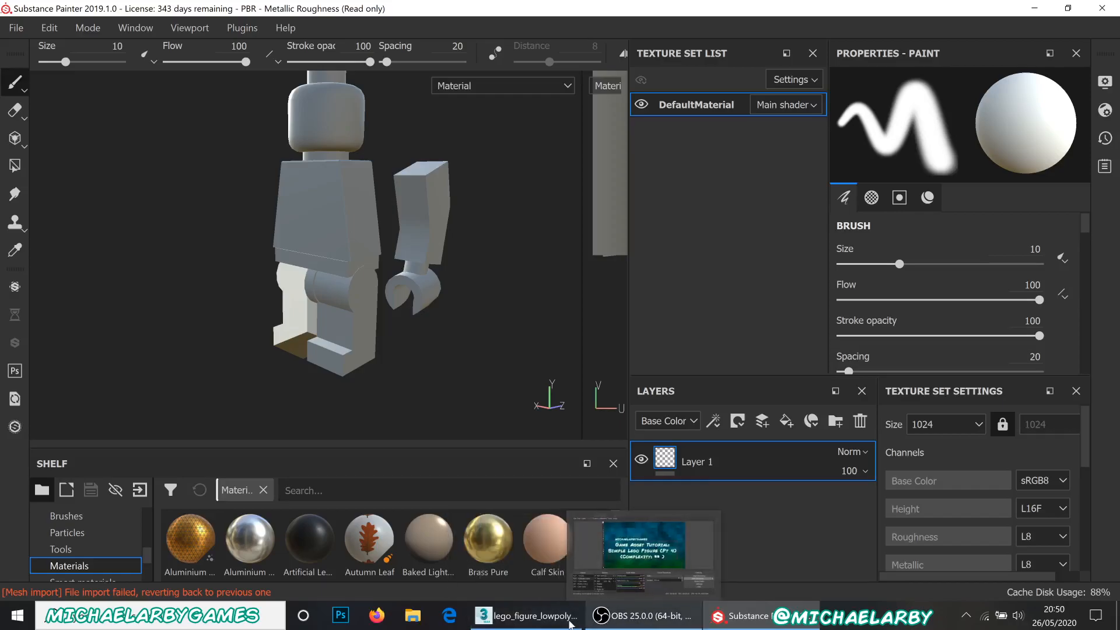
pyautogui.click(528, 616)
pyautogui.scroll(-2, 428, 344)
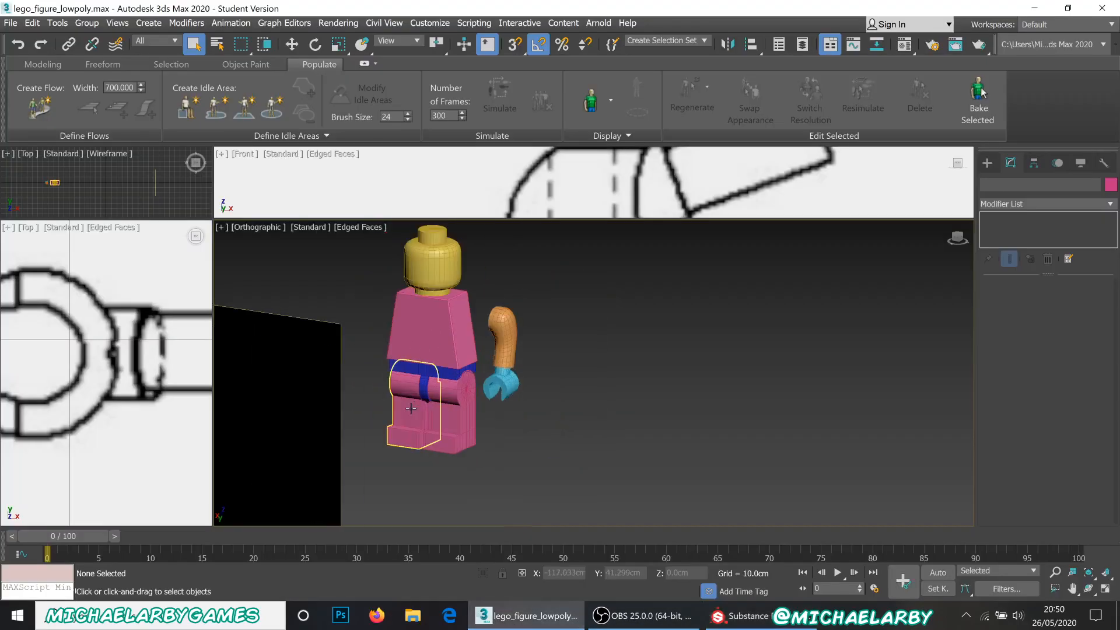
pyautogui.scroll(2, 407, 413)
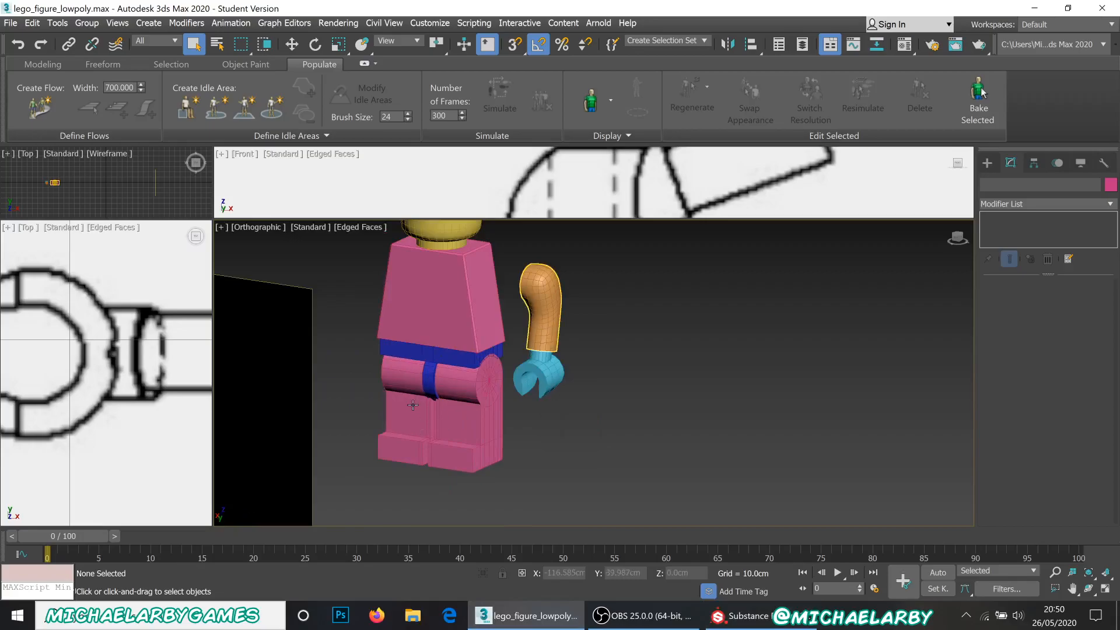
pyautogui.click(403, 441)
pyautogui.click(408, 408)
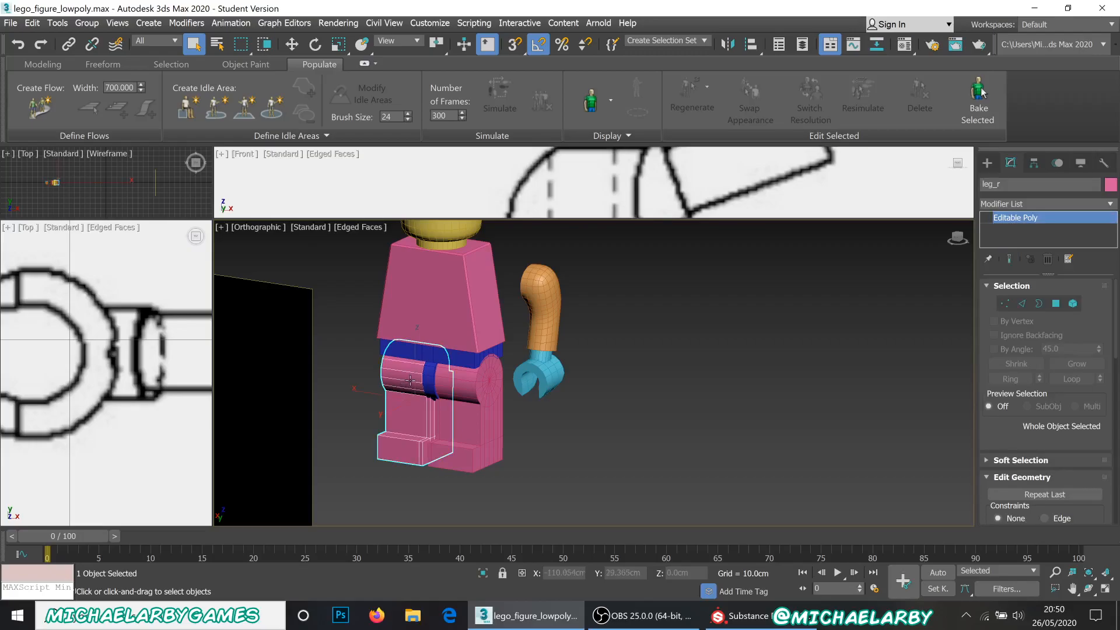
pyautogui.keyDown('alt'); pyautogui.moveTo(406, 388); pyautogui.dragTo(470, 384, button='middle'); pyautogui.keyUp('alt')
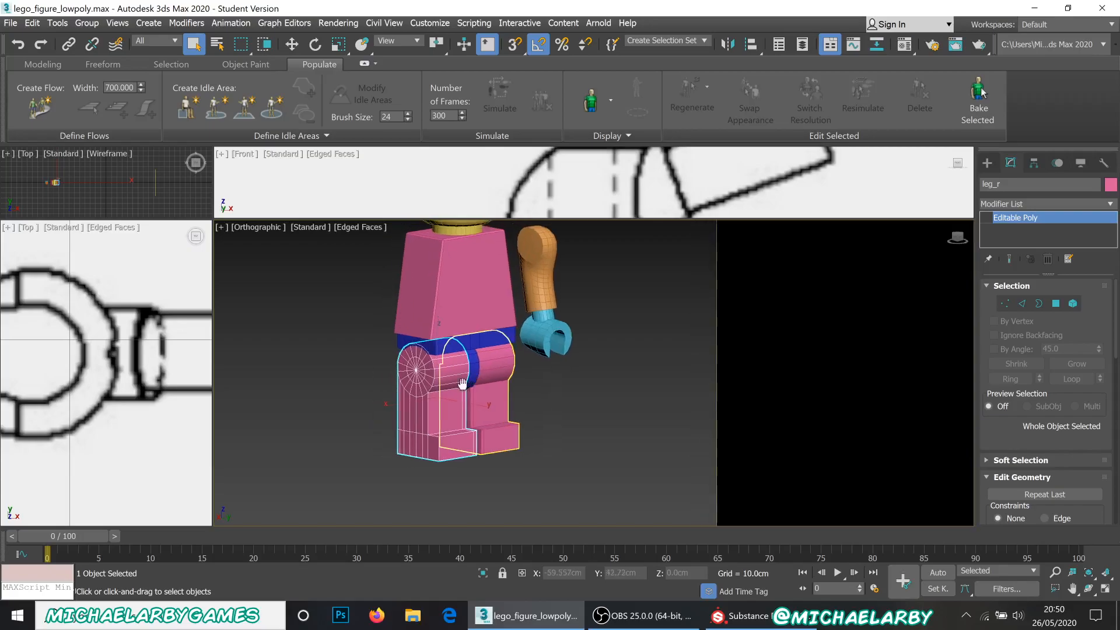
pyautogui.scroll(2, 419, 383)
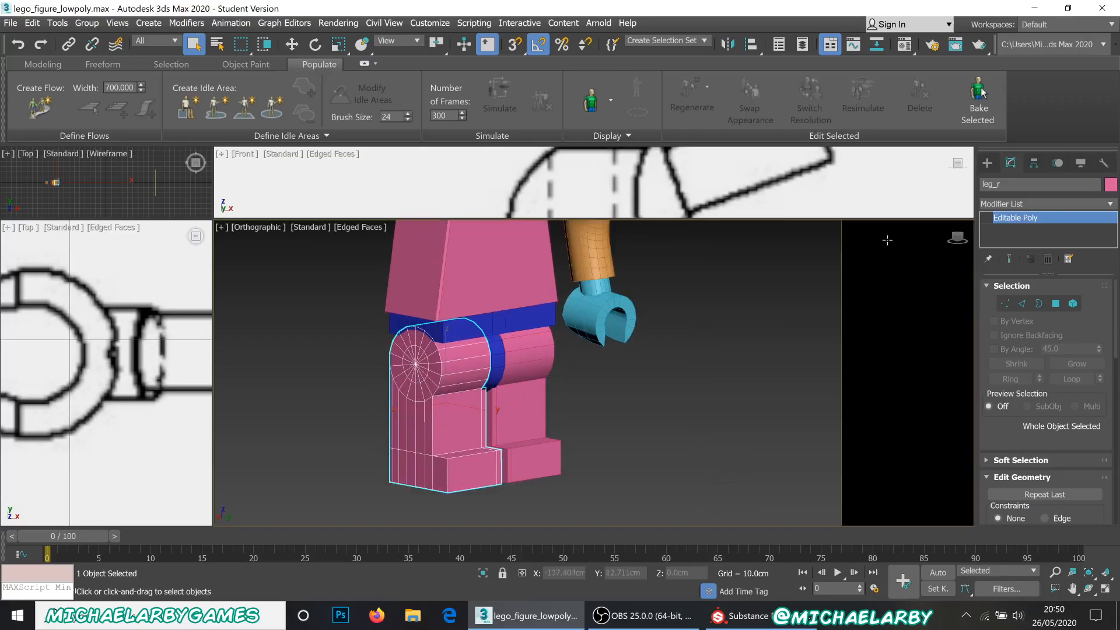
# Flip all polygons of the right leg to reverse its face normals
pyautogui.click(1057, 303)
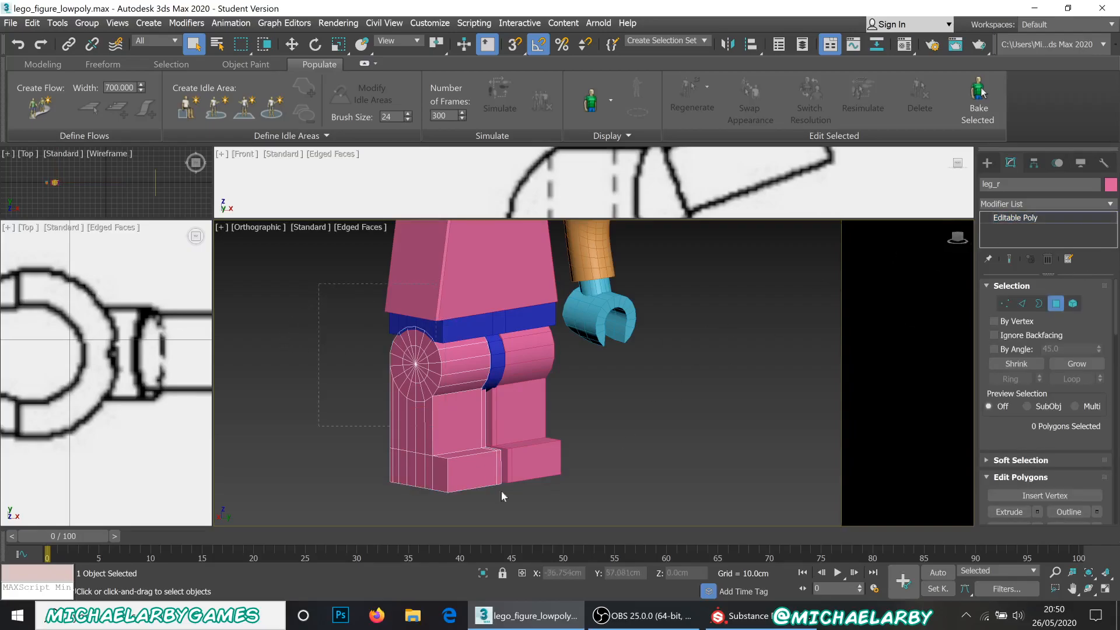
pyautogui.moveTo(551, 519); pyautogui.dragTo(551, 519)
pyautogui.scroll(-3, 1049, 402)
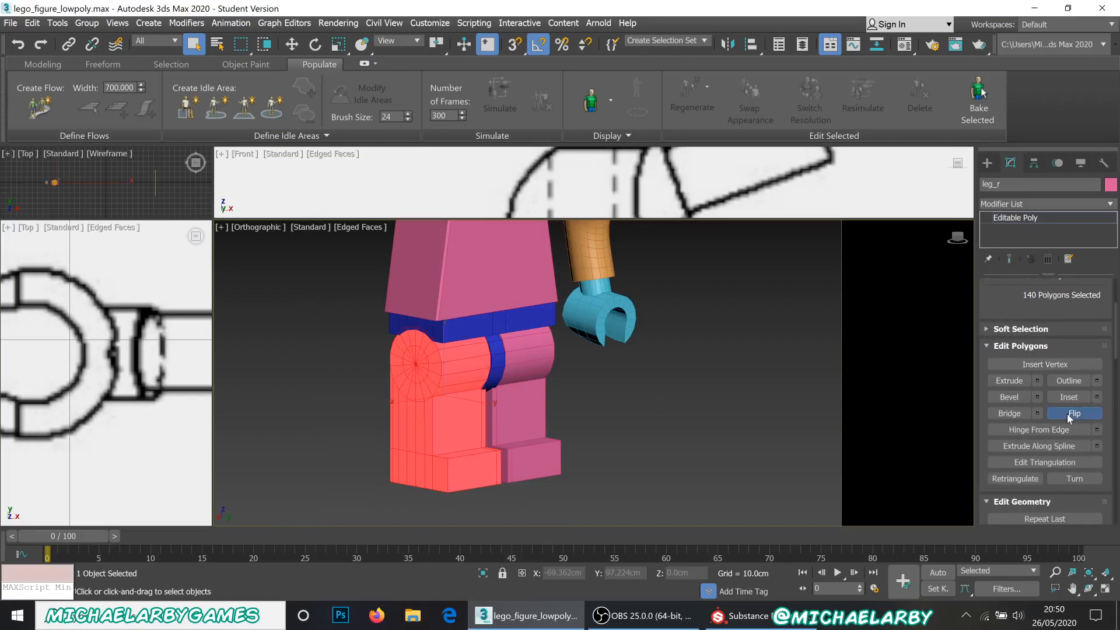
pyautogui.click(1071, 414)
pyautogui.click(664, 403)
pyautogui.scroll(3, 464, 436)
pyautogui.scroll(-2, 455, 445)
pyautogui.scroll(2, 459, 349)
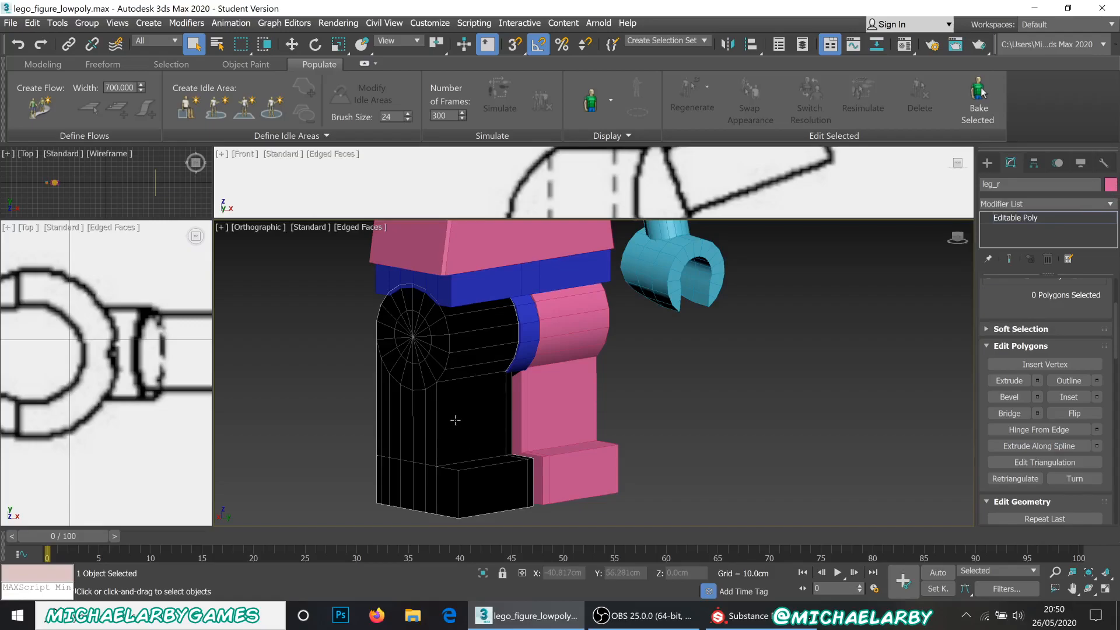
# Leave polygon editing on the right leg and select every object of the figure
pyautogui.scroll(-3, 586, 386)
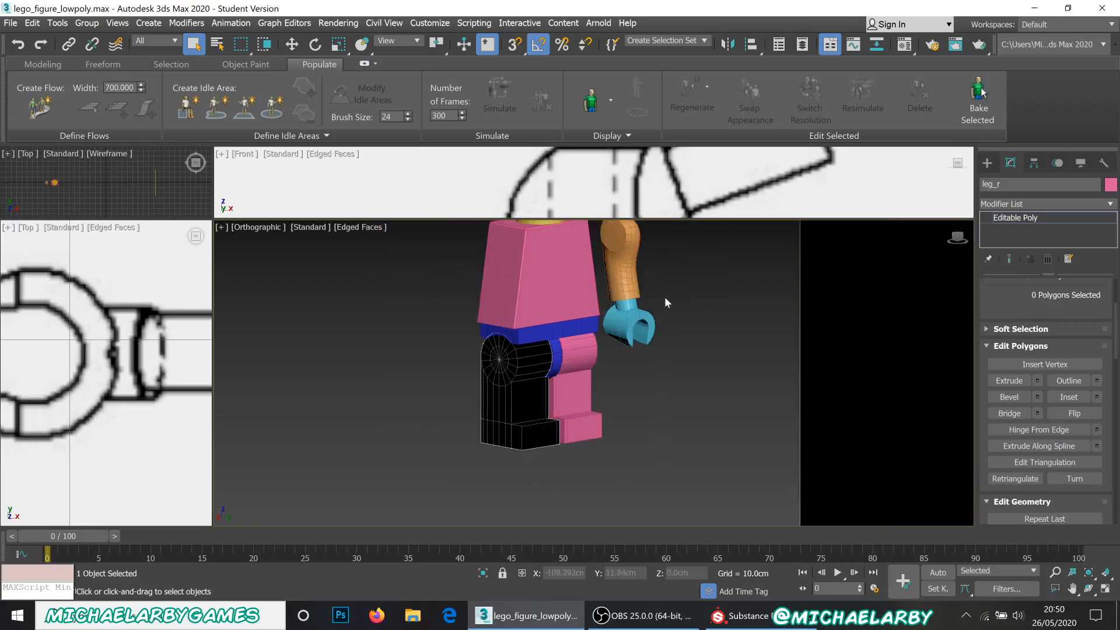
pyautogui.scroll(-2, 650, 309)
pyautogui.scroll(-3, 632, 355)
pyautogui.keyDown('alt'); pyautogui.moveTo(641, 344); pyautogui.dragTo(623, 370, button='middle'); pyautogui.keyUp('alt')
pyautogui.click(572, 425)
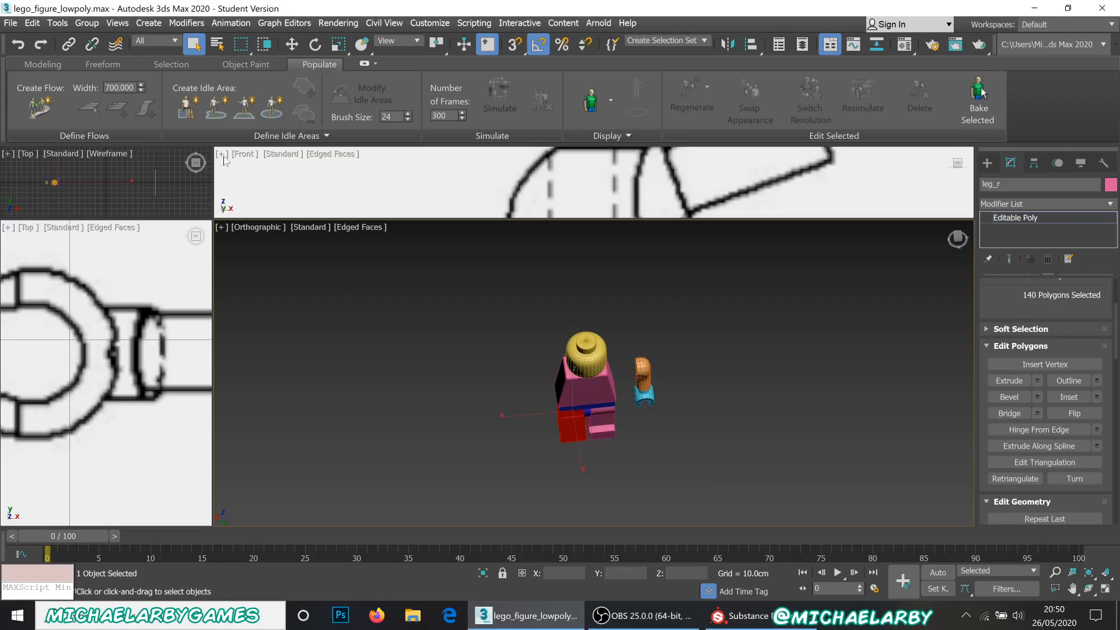
pyautogui.rightClick(390, 338)
pyautogui.click(360, 322)
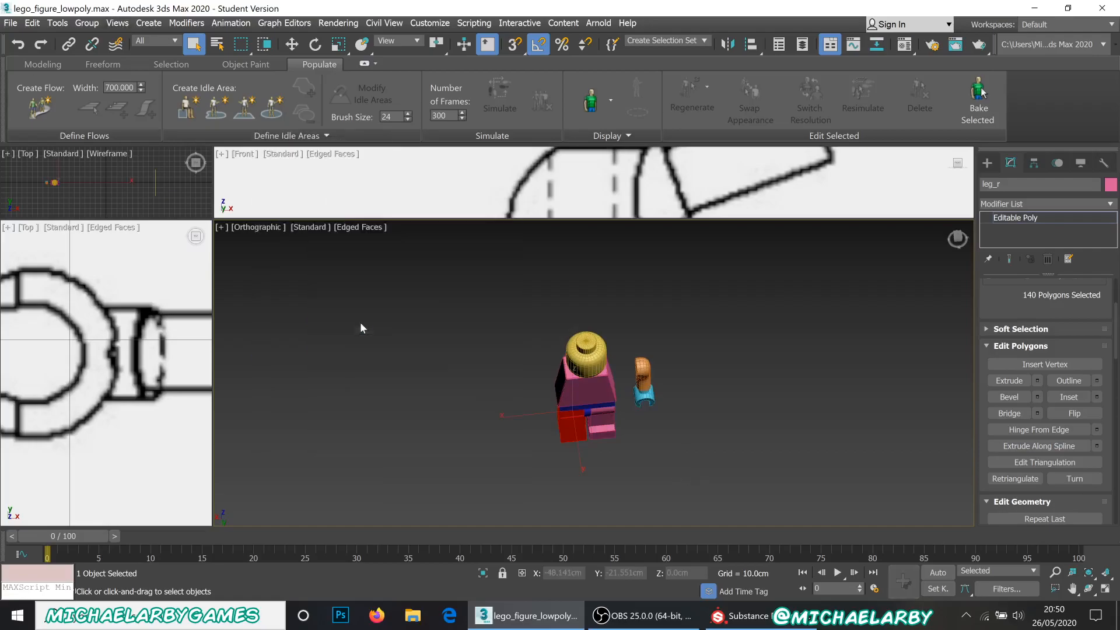
pyautogui.hotkey('ctrl', 'a')
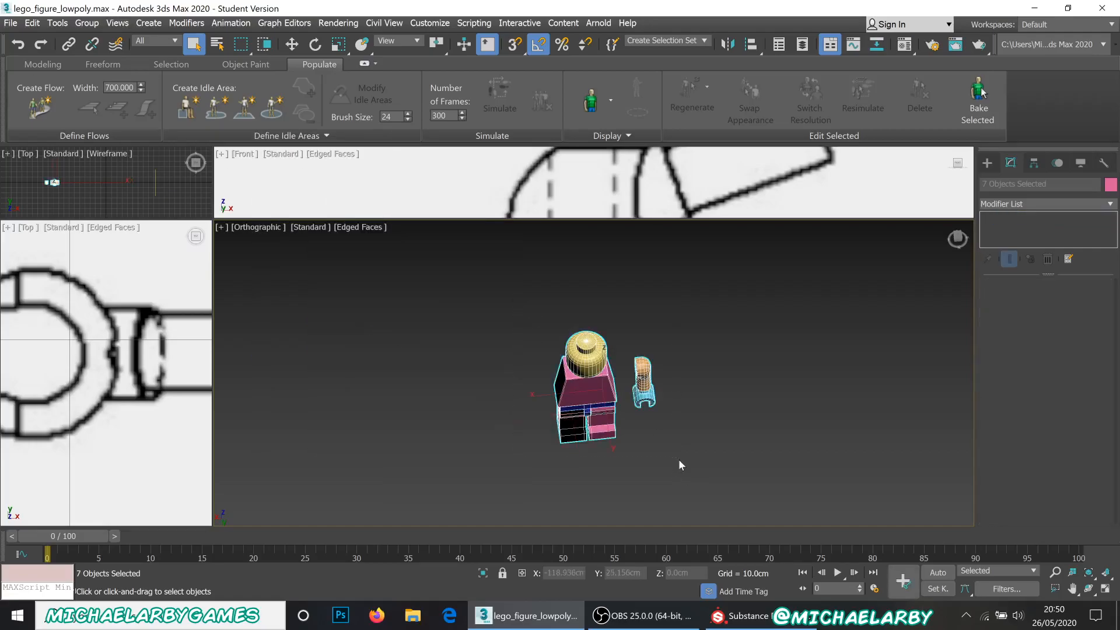
# Export the selected objects to the Desktop as an FBX file named test b, keeping the current export options with TurboSmooth off
pyautogui.click(11, 24)
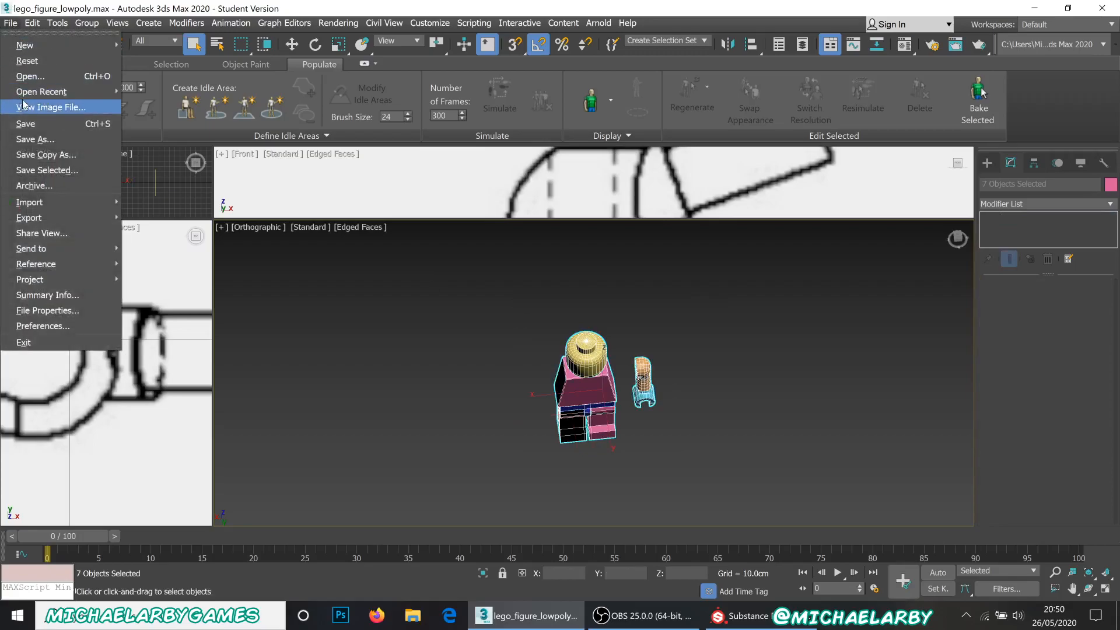
pyautogui.moveTo(53, 220)
pyautogui.click(172, 233)
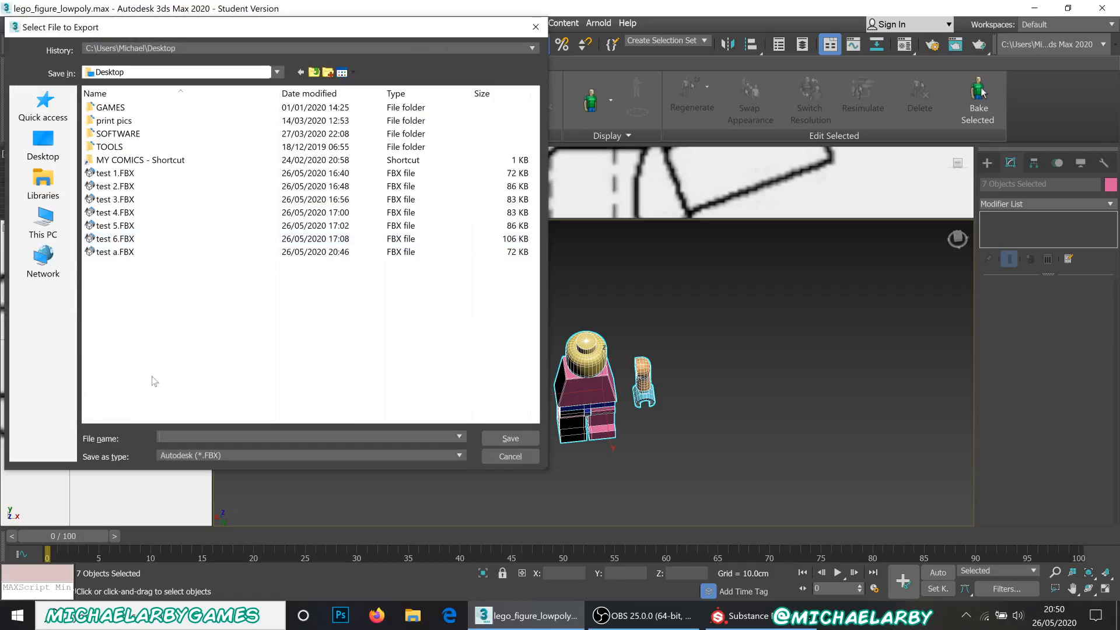
pyautogui.click(115, 251)
pyautogui.click(192, 436)
pyautogui.write('test b')
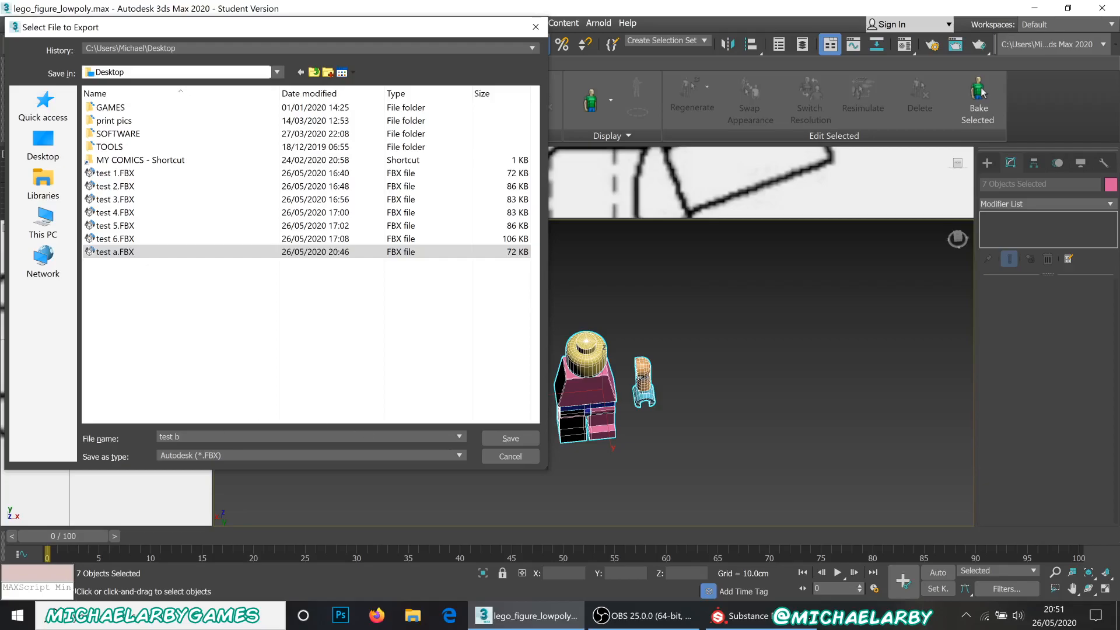
pyautogui.click(490, 439)
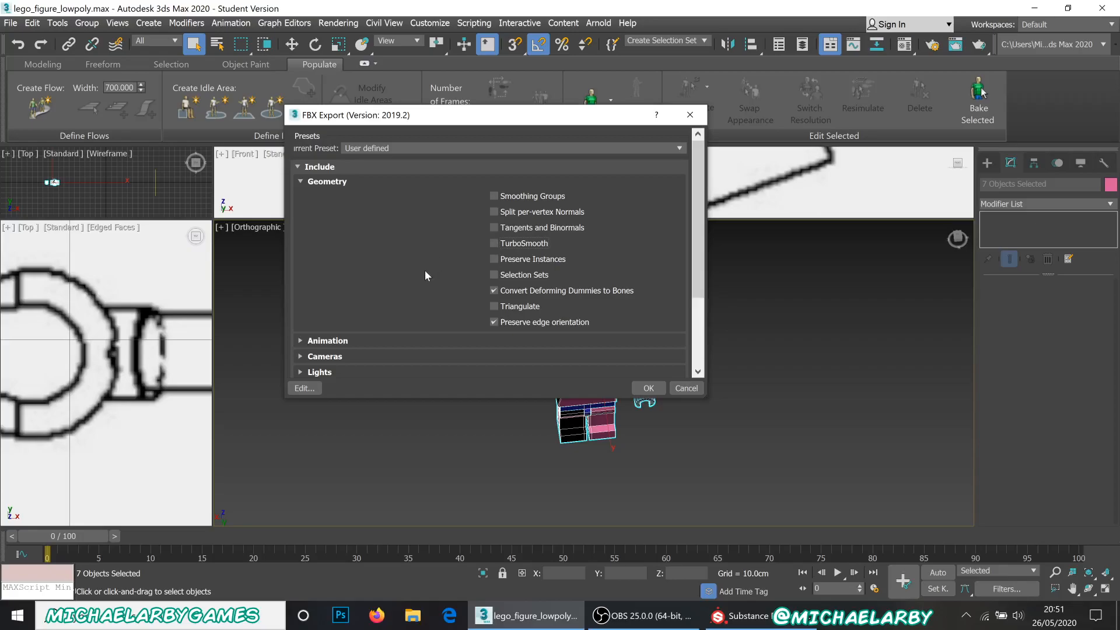
pyautogui.moveTo(599, 111); pyautogui.dragTo(438, 92)
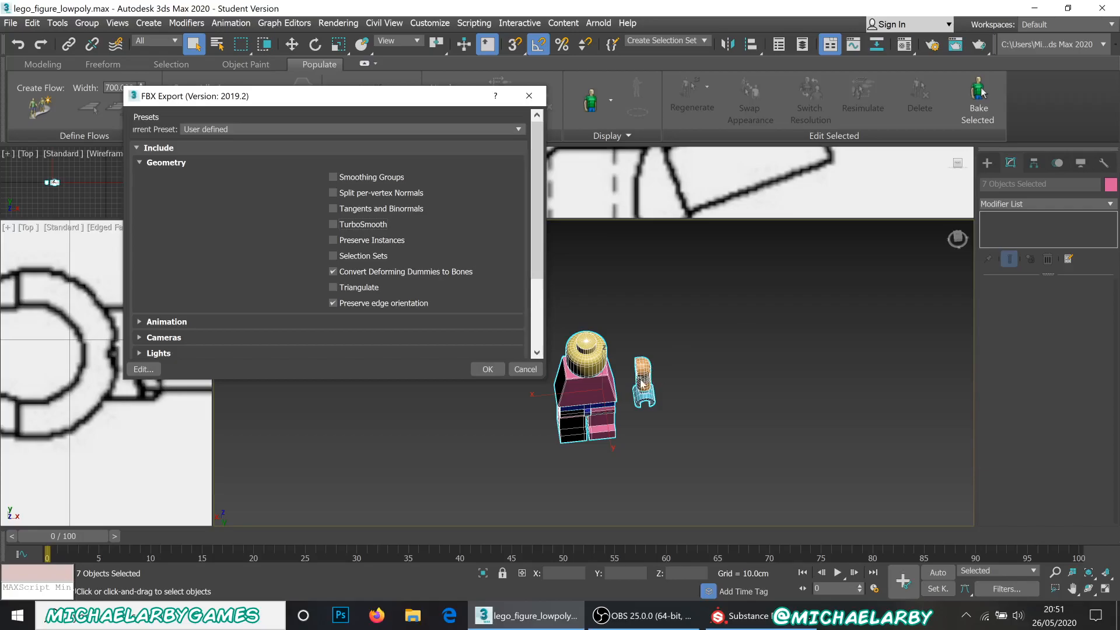
pyautogui.click(487, 369)
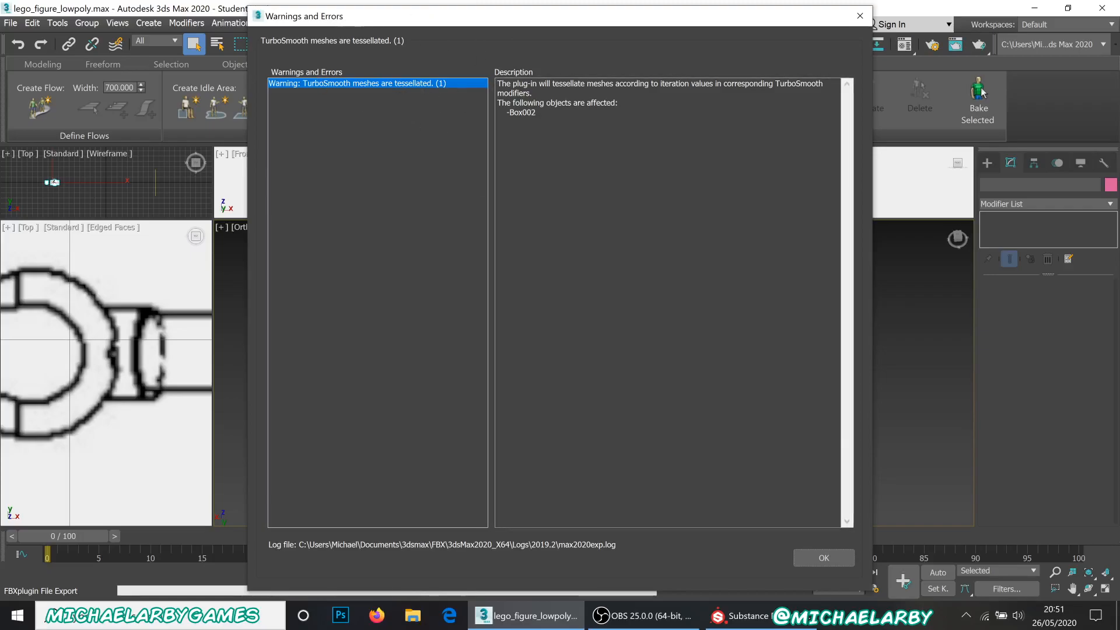
pyautogui.click(824, 558)
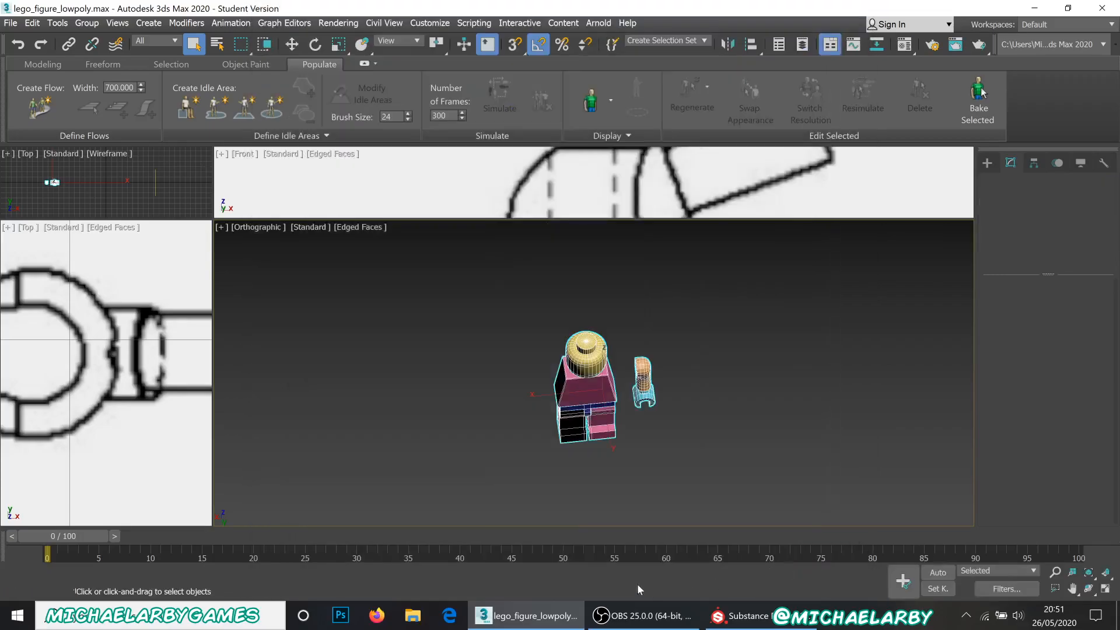
# Switch to Substance Painter and create a new project from test b.FBX with the PBR - Metallic Roughness template at 1024, discarding the old project's changes
pyautogui.click(750, 623)
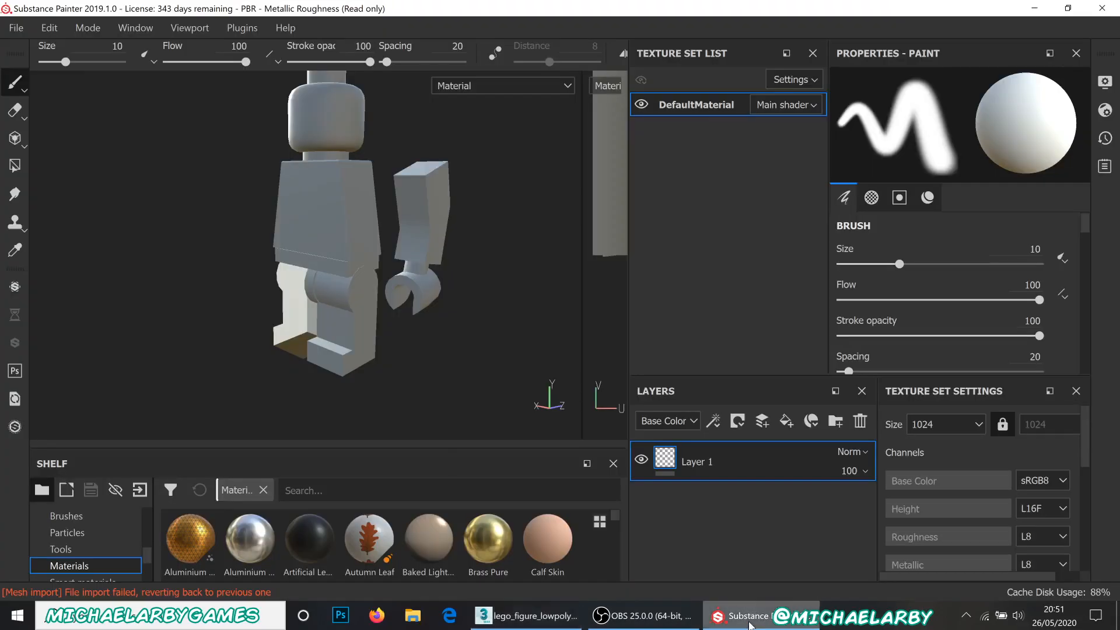
pyautogui.click(13, 27)
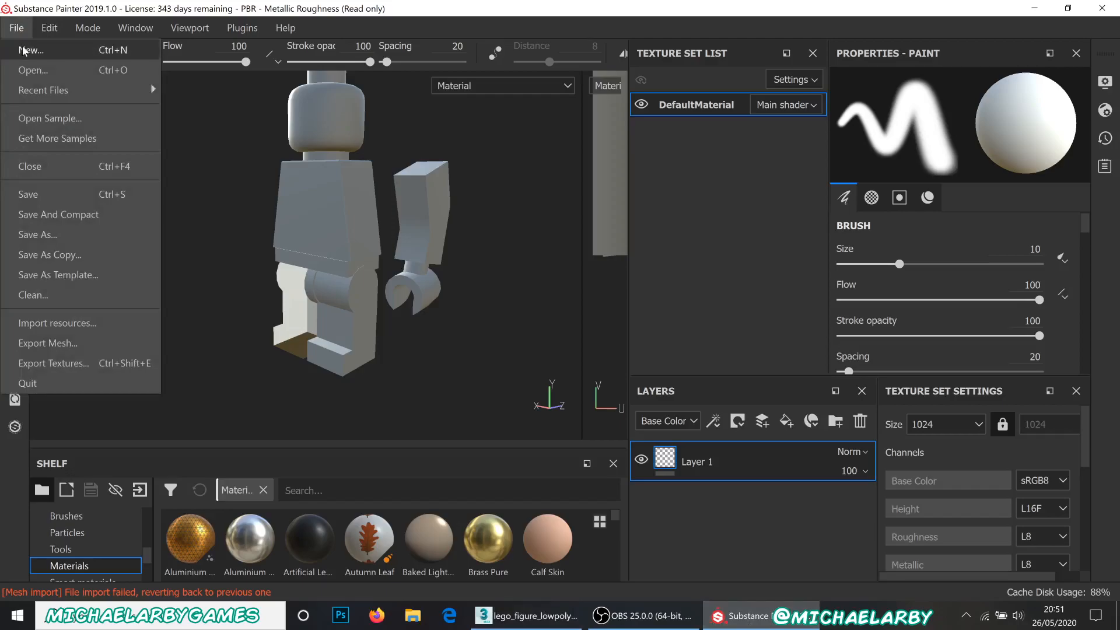
pyautogui.click(22, 46)
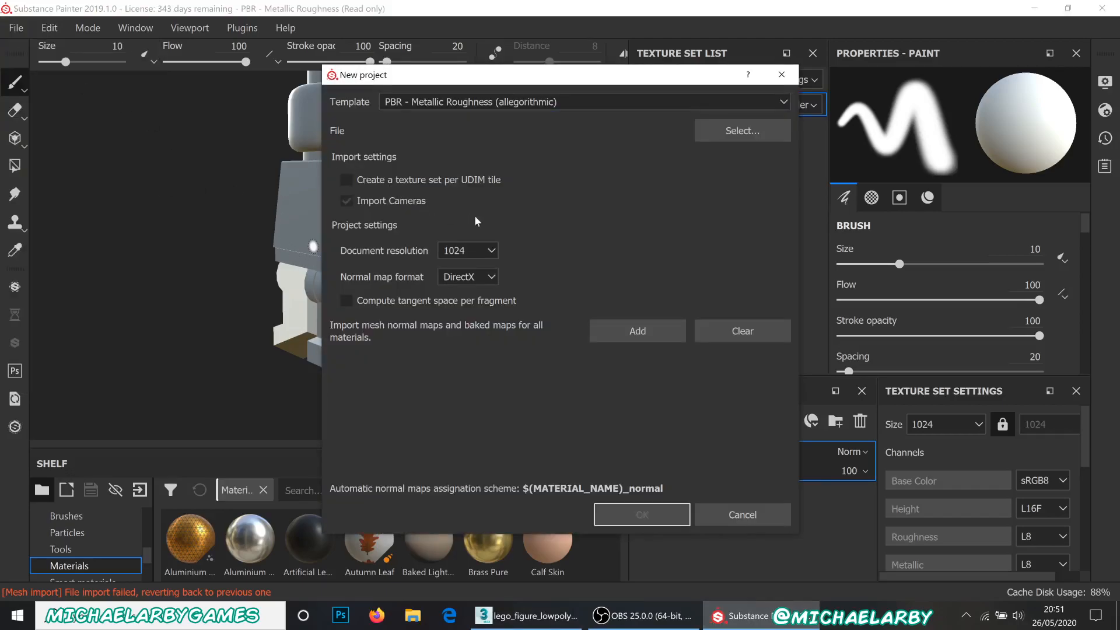
pyautogui.click(738, 132)
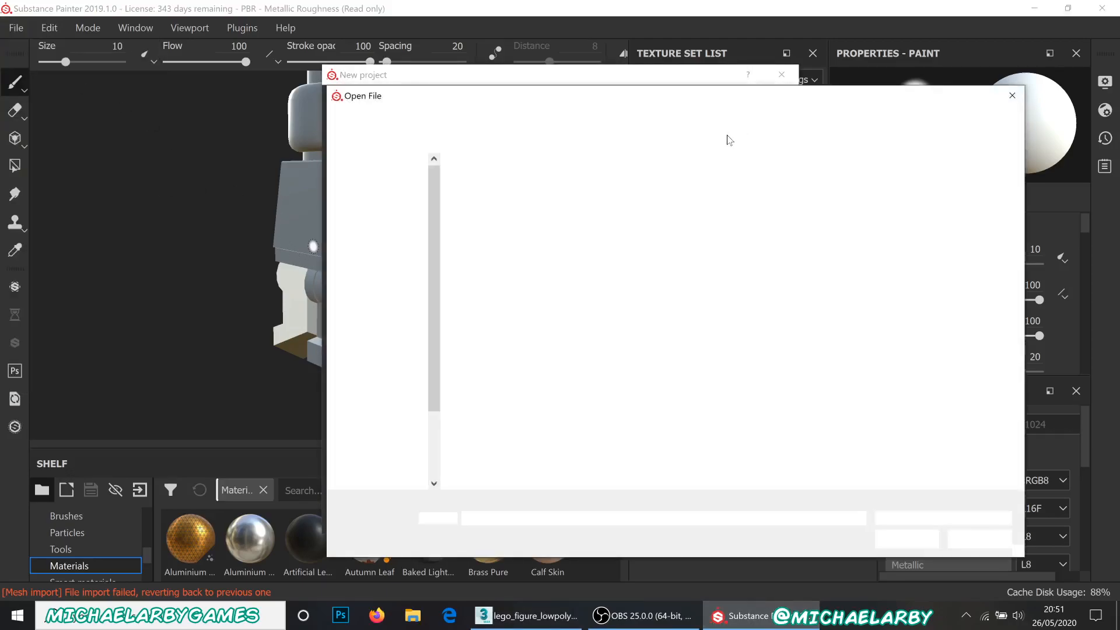
pyautogui.doubleClick(978, 297)
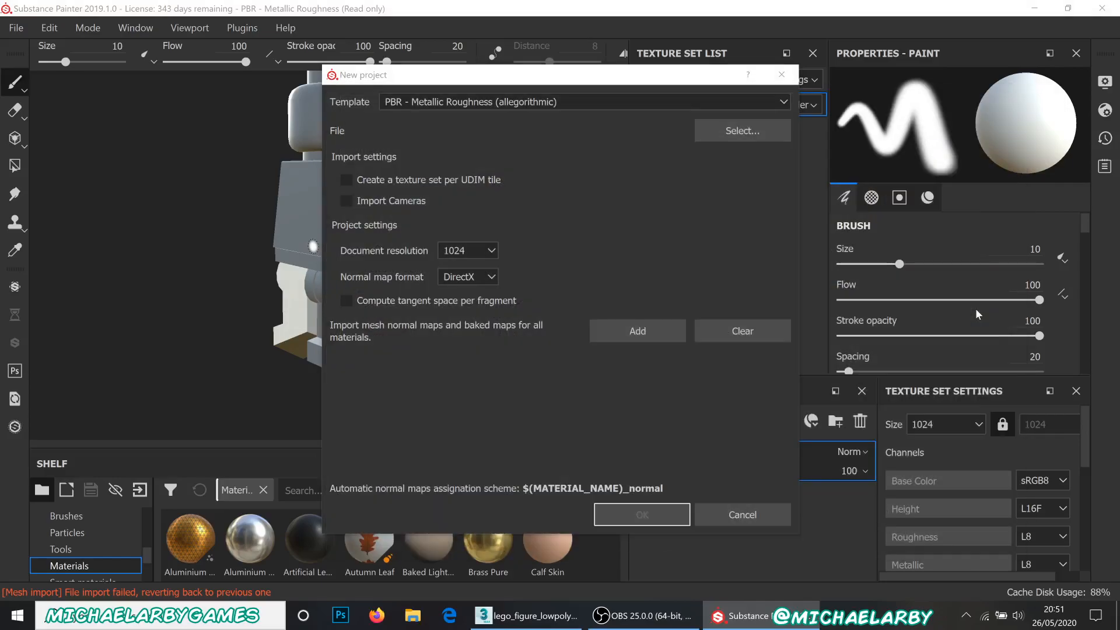
pyautogui.click(649, 509)
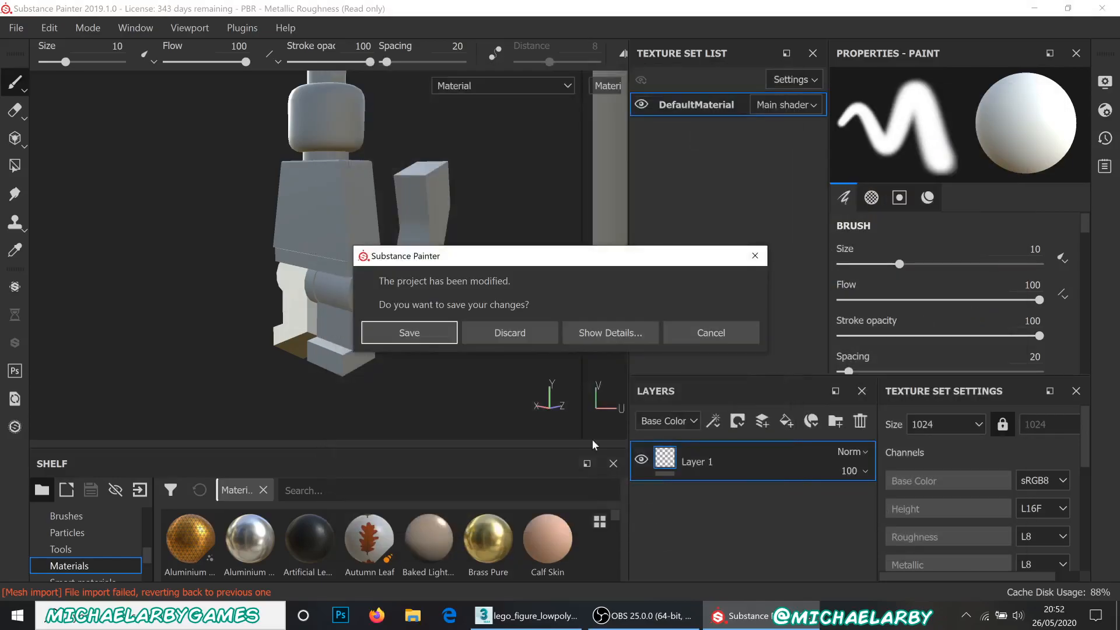
pyautogui.click(512, 333)
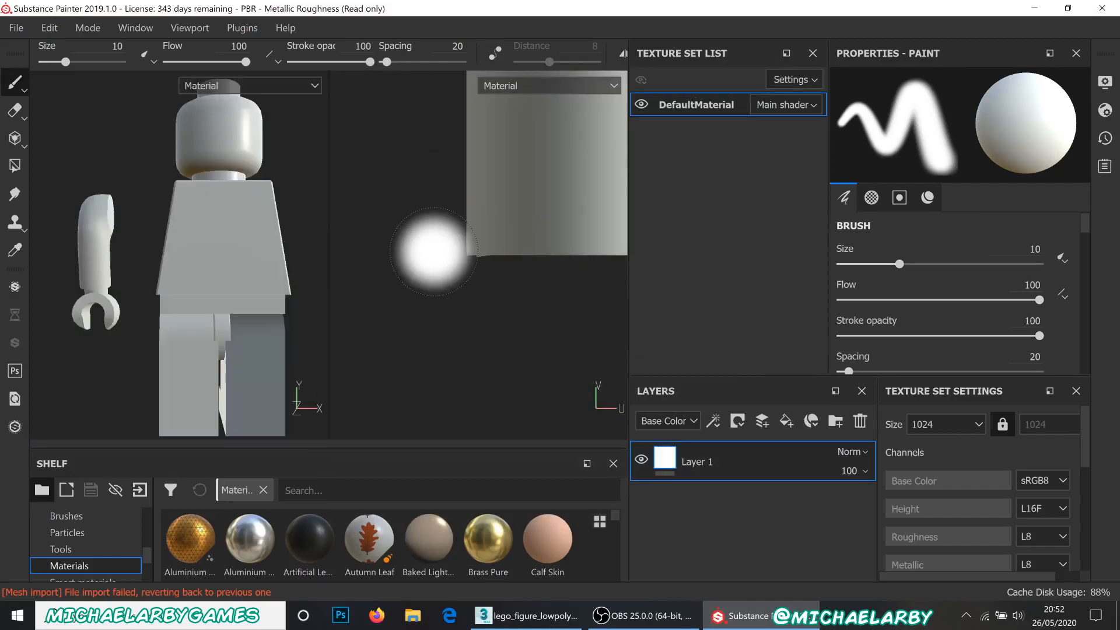
# Examine the newly imported figure's legs up close from the front and side for shading and face direction
pyautogui.scroll(-2, 256, 247)
pyautogui.keyDown('alt'); pyautogui.moveTo(195, 255); pyautogui.dragTo(379, 260); pyautogui.keyUp('alt')
pyautogui.moveTo(225, 254)
pyautogui.keyDown('alt'); pyautogui.mouseDown()
pyautogui.moveTo(234, 238)
pyautogui.moveTo(250, 260)
pyautogui.moveTo(328, 253)
pyautogui.moveTo(308, 265)
pyautogui.mouseUp(); pyautogui.keyUp('alt')
pyautogui.scroll(5, 183, 391)
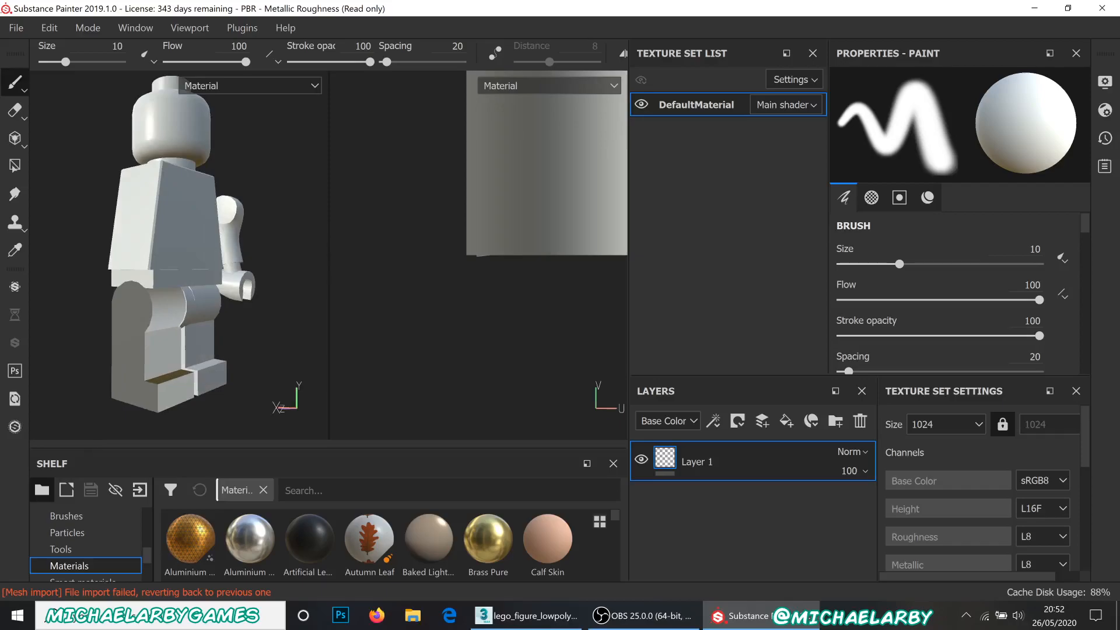
pyautogui.keyDown('alt'); pyautogui.moveTo(175, 342); pyautogui.dragTo(160, 344); pyautogui.keyUp('alt')
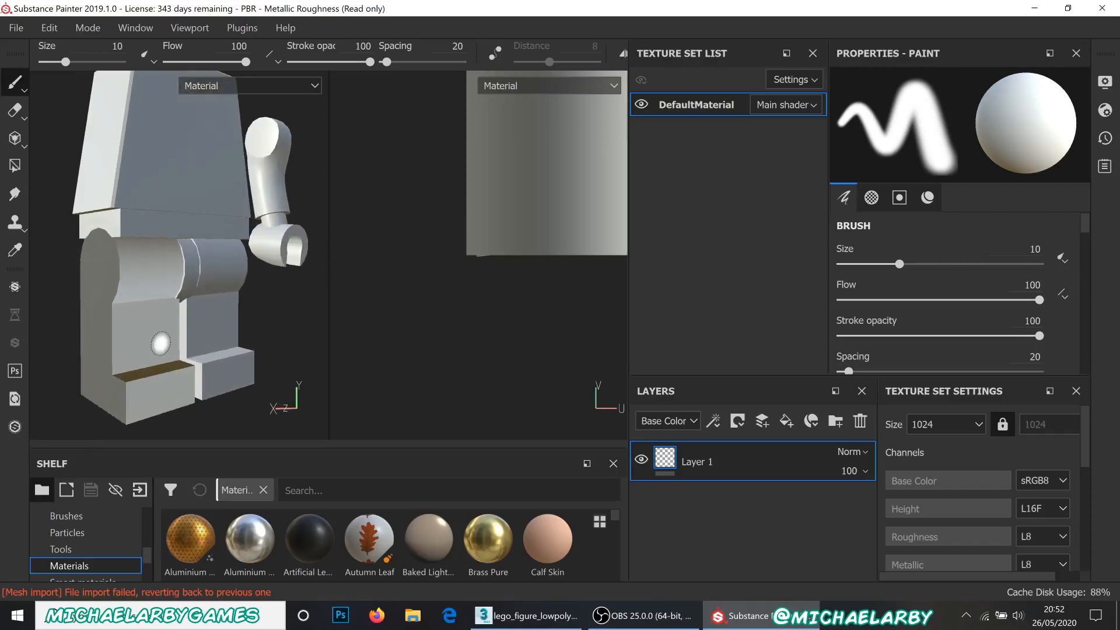
pyautogui.keyDown('alt'); pyautogui.moveTo(167, 305); pyautogui.dragTo(226, 249, button='middle'); pyautogui.keyUp('alt')
pyautogui.scroll(-1, 225, 249)
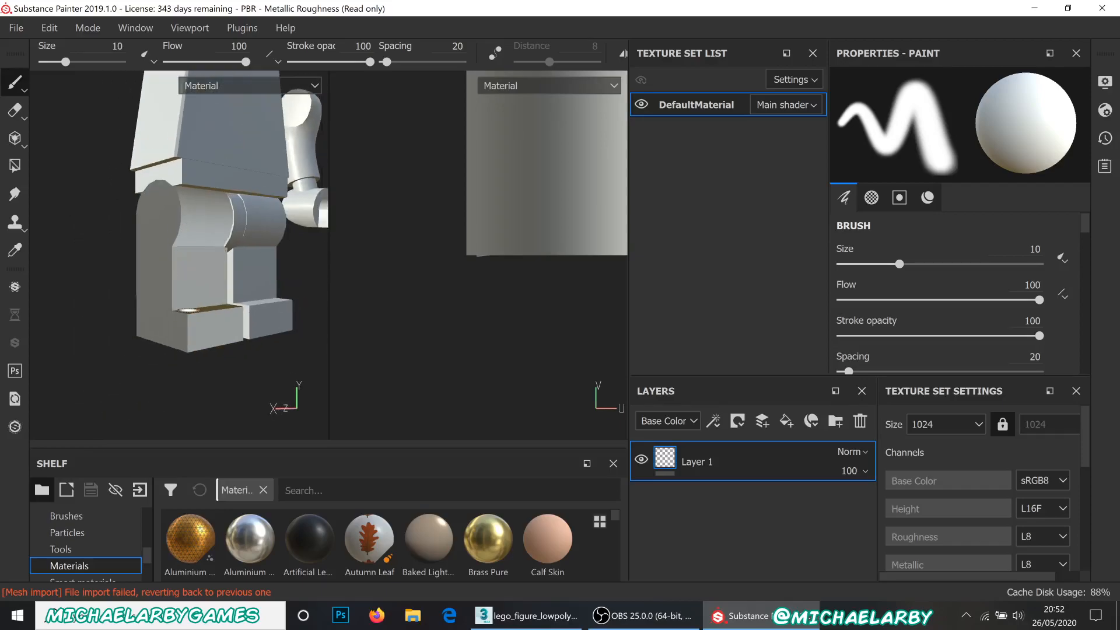
pyautogui.moveTo(201, 282)
pyautogui.keyDown('alt'); pyautogui.mouseDown()
pyautogui.moveTo(140, 292)
pyautogui.moveTo(320, 290)
pyautogui.moveTo(448, 307)
pyautogui.moveTo(336, 313)
pyautogui.moveTo(170, 296)
pyautogui.moveTo(270, 317)
pyautogui.moveTo(222, 314)
pyautogui.mouseUp(); pyautogui.keyUp('alt')
# Examine the whole imported figure from several angles, comparing both legs and the arm
pyautogui.scroll(-3, 143, 291)
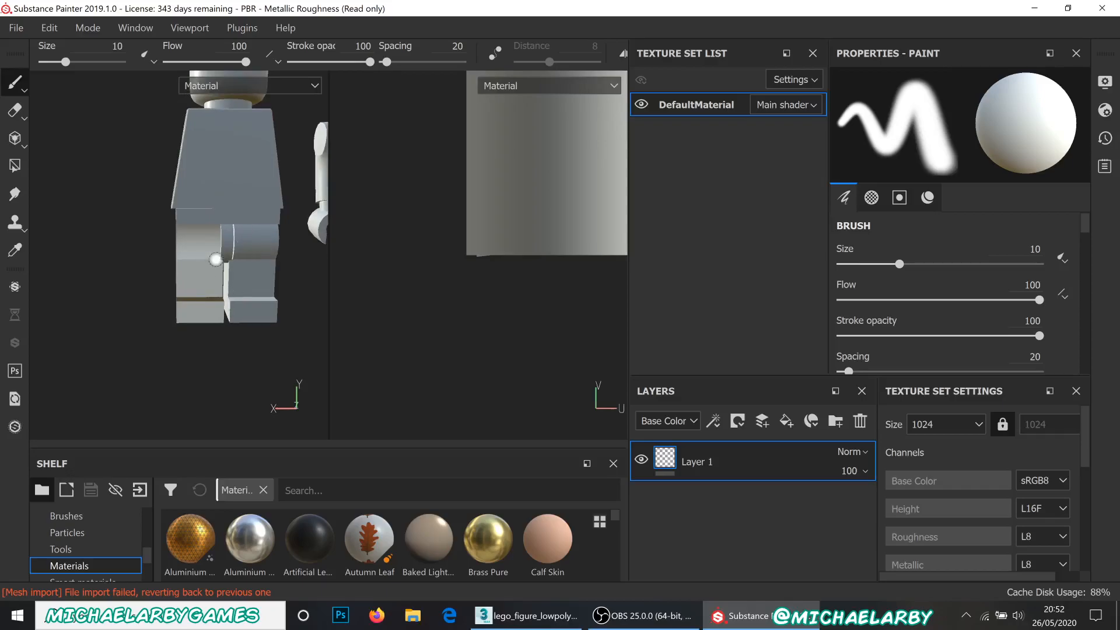
pyautogui.keyDown('alt'); pyautogui.moveTo(215, 259); pyautogui.dragTo(170, 292, button='middle'); pyautogui.keyUp('alt')
pyautogui.moveTo(171, 291)
pyautogui.keyDown('alt'); pyautogui.mouseDown()
pyautogui.moveTo(420, 275)
pyautogui.moveTo(110, 295)
pyautogui.moveTo(220, 283)
pyautogui.moveTo(195, 305)
pyautogui.moveTo(91, 302)
pyautogui.mouseUp(); pyautogui.keyUp('alt')
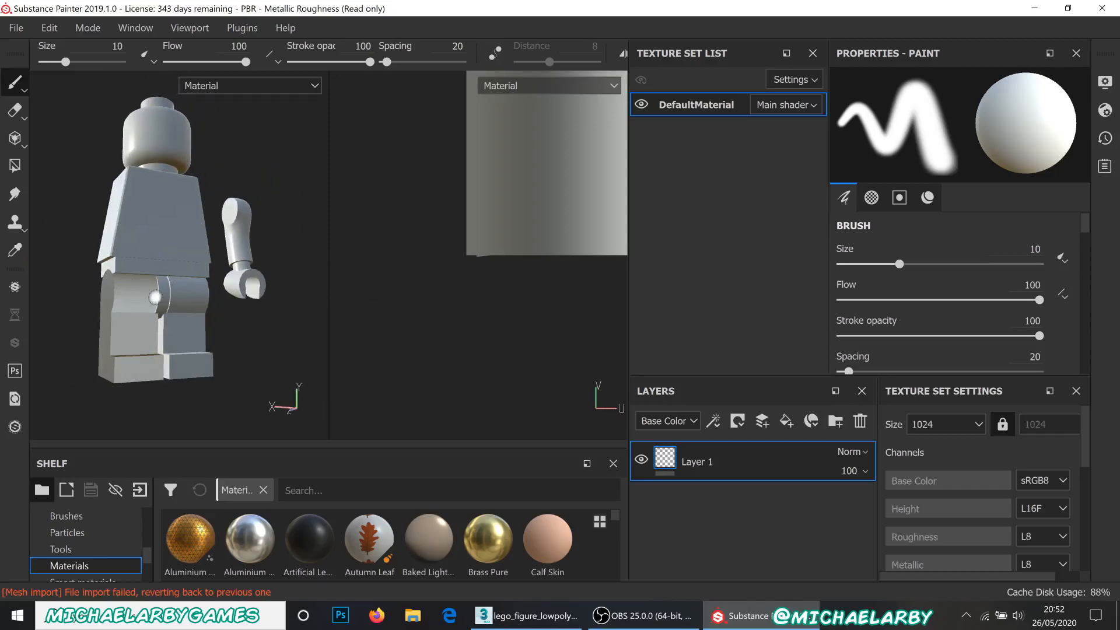
pyautogui.keyDown('alt'); pyautogui.moveTo(139, 284); pyautogui.dragTo(175, 287); pyautogui.keyUp('alt')
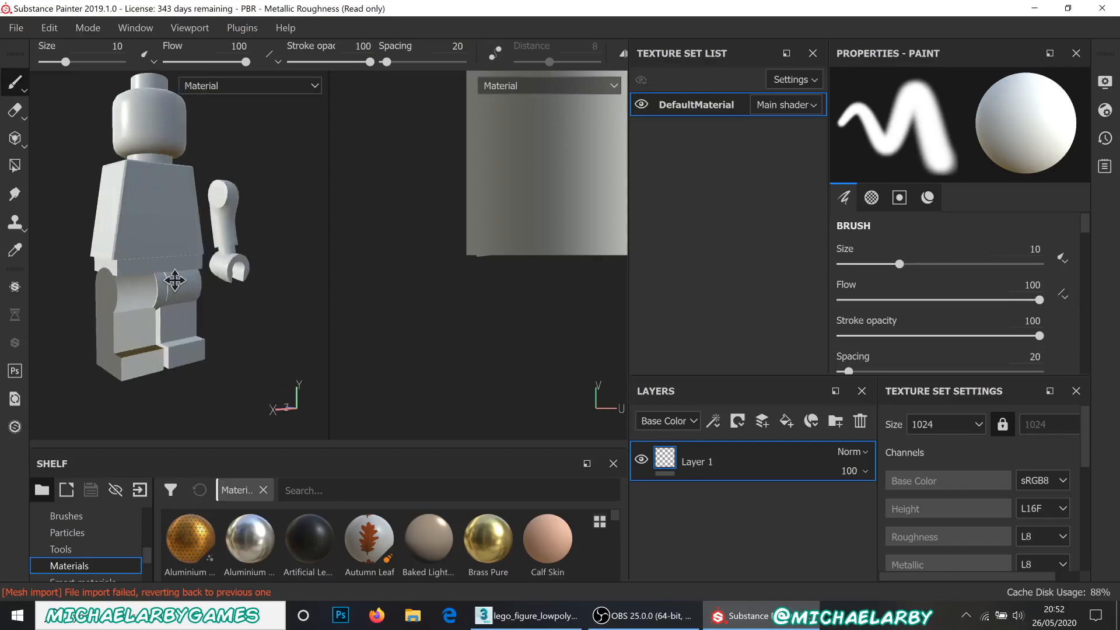
pyautogui.keyDown('alt'); pyautogui.moveTo(174, 281); pyautogui.dragTo(217, 290, button='middle'); pyautogui.keyUp('alt')
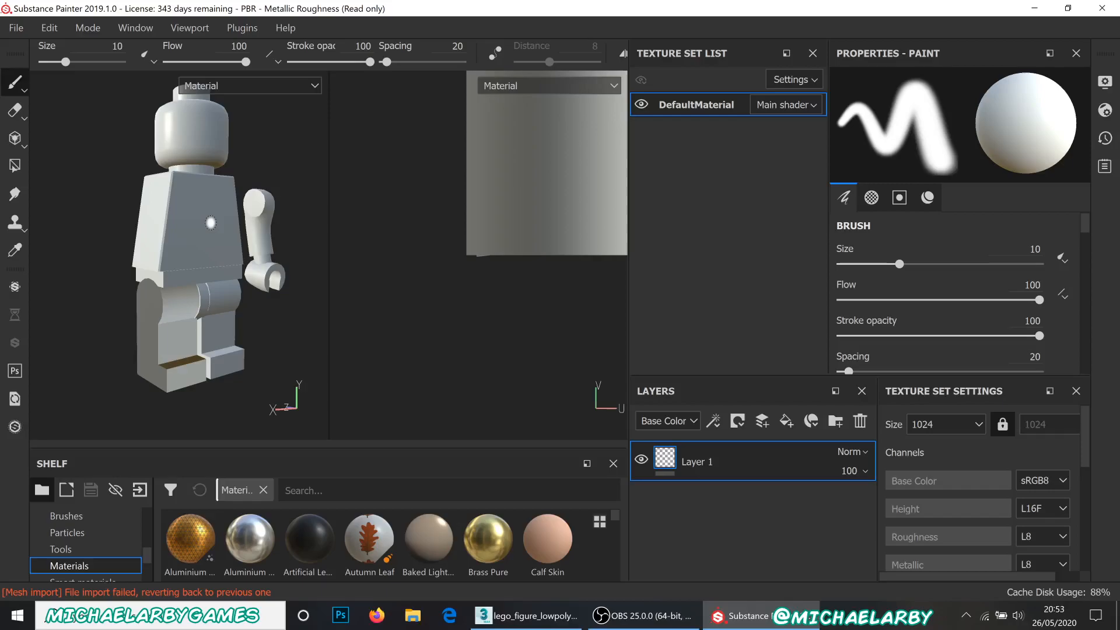
pyautogui.keyDown('alt'); pyautogui.moveTo(229, 303); pyautogui.dragTo(202, 283, button='middle'); pyautogui.keyUp('alt')
pyautogui.keyDown('alt'); pyautogui.moveTo(208, 290); pyautogui.dragTo(158, 296); pyautogui.keyUp('alt')
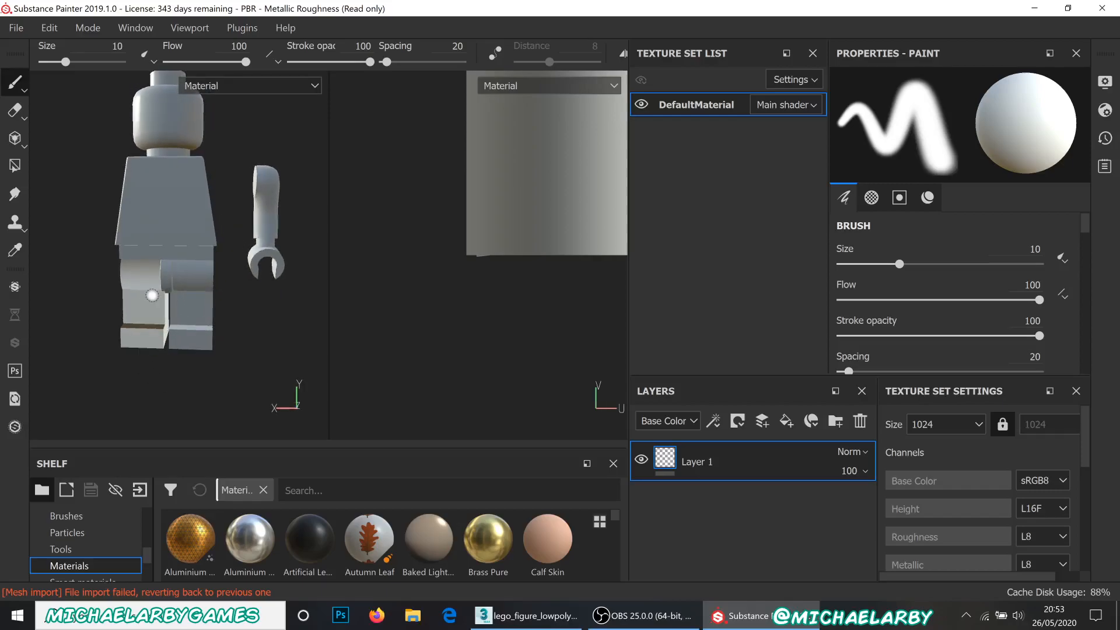
# Compare the imported figure's legs and arm with the original model, switching from Substance Painter to 3ds Max
pyautogui.keyDown('alt'); pyautogui.moveTo(146, 244); pyautogui.dragTo(160, 271, button='middle'); pyautogui.keyUp('alt')
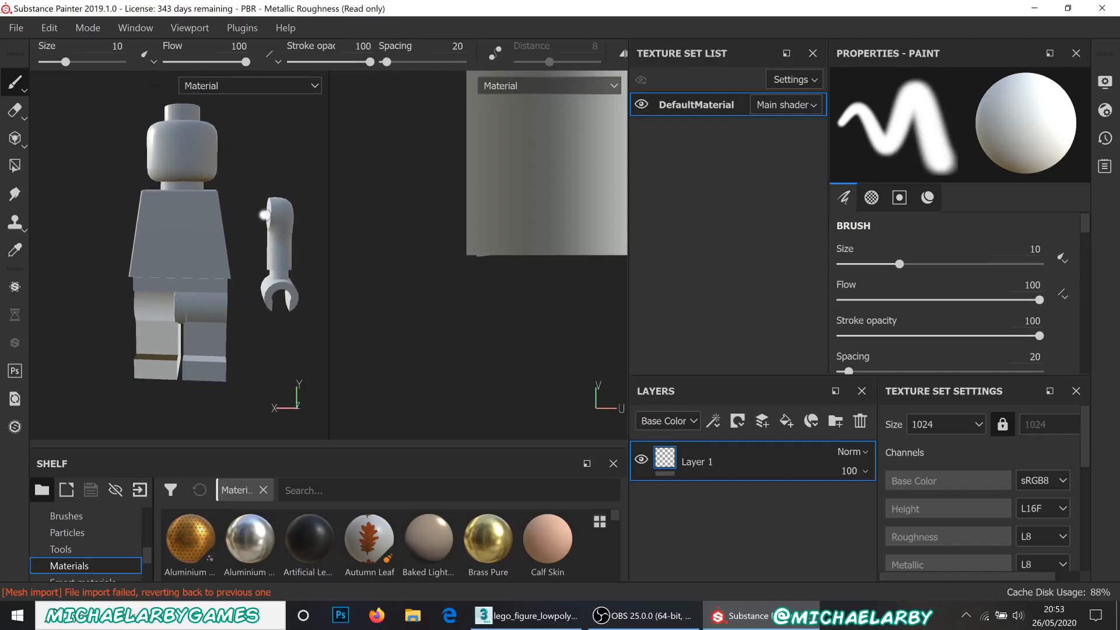
pyautogui.moveTo(251, 217)
pyautogui.keyDown('alt'); pyautogui.mouseDown()
pyautogui.moveTo(230, 220)
pyautogui.moveTo(258, 203)
pyautogui.mouseUp(); pyautogui.keyUp('alt')
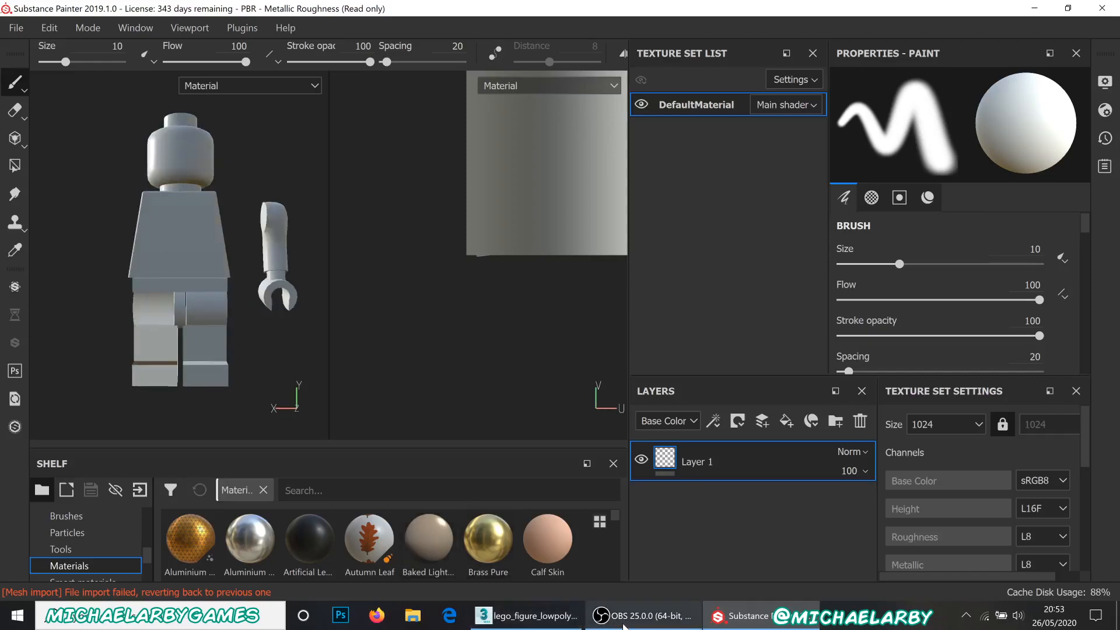
pyautogui.click(548, 622)
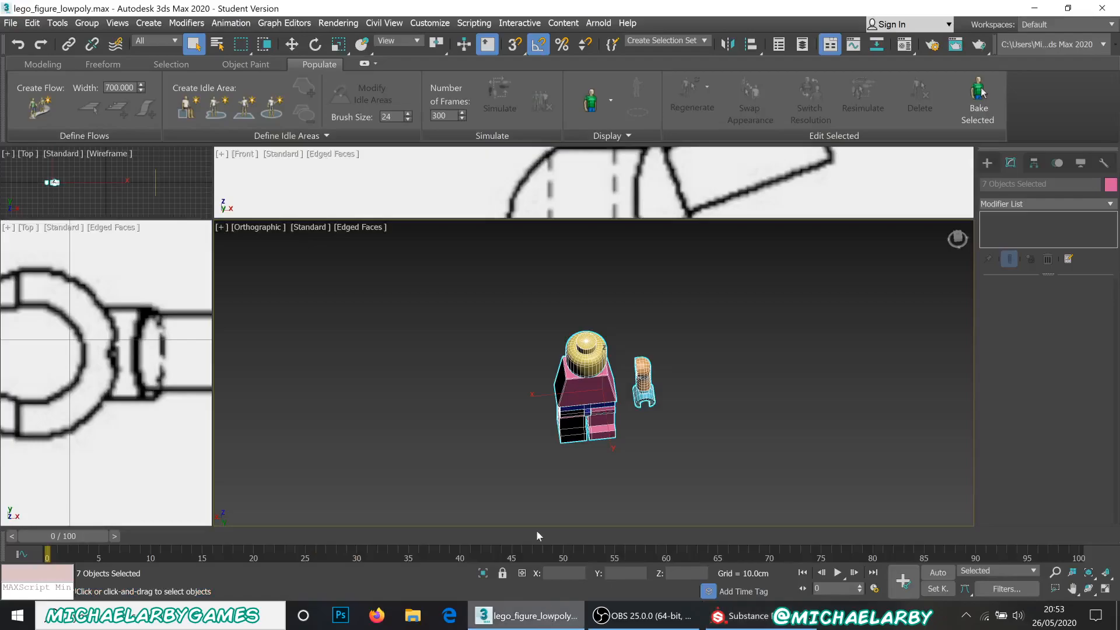
pyautogui.keyDown('alt'); pyautogui.moveTo(600, 438); pyautogui.dragTo(579, 408, button='middle'); pyautogui.keyUp('alt')
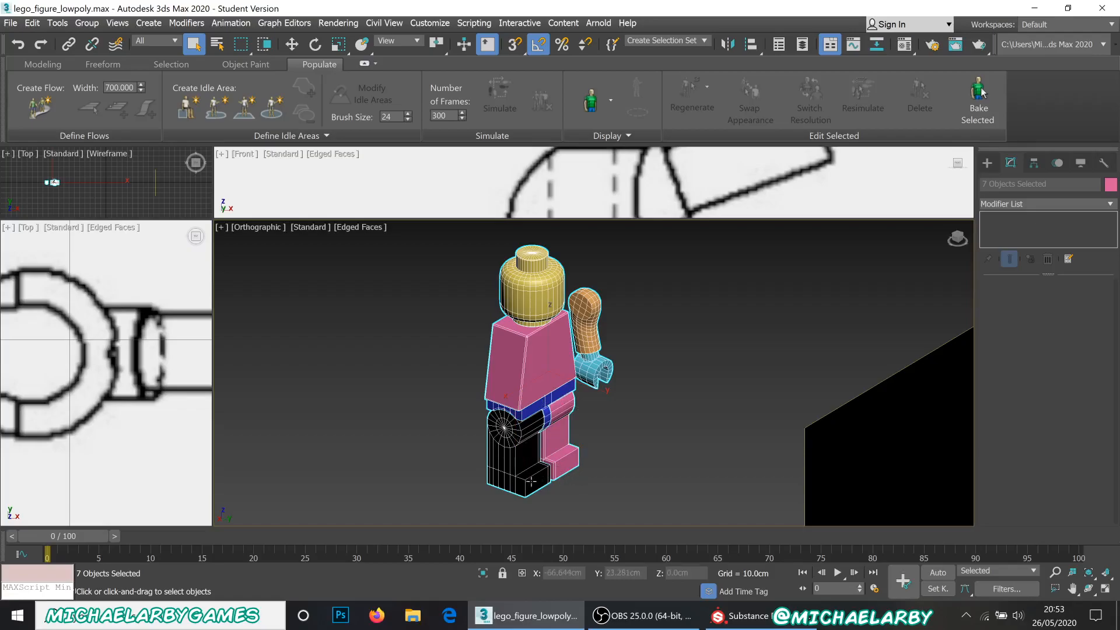
# Select the figure's black right leg and add a Normal modifier to it
pyautogui.click(551, 500)
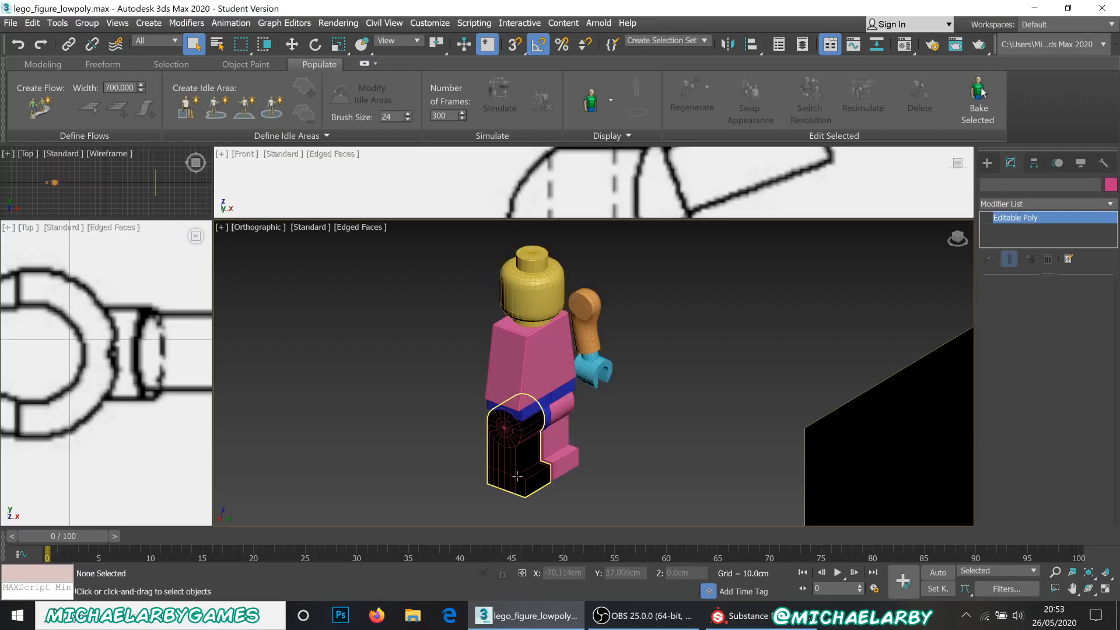
pyautogui.click(517, 467)
pyautogui.click(1110, 204)
pyautogui.scroll(-10, 1099, 386)
pyautogui.scroll(-14, 1099, 385)
pyautogui.moveTo(1109, 513); pyautogui.dragTo(1100, 432)
pyautogui.click(995, 348)
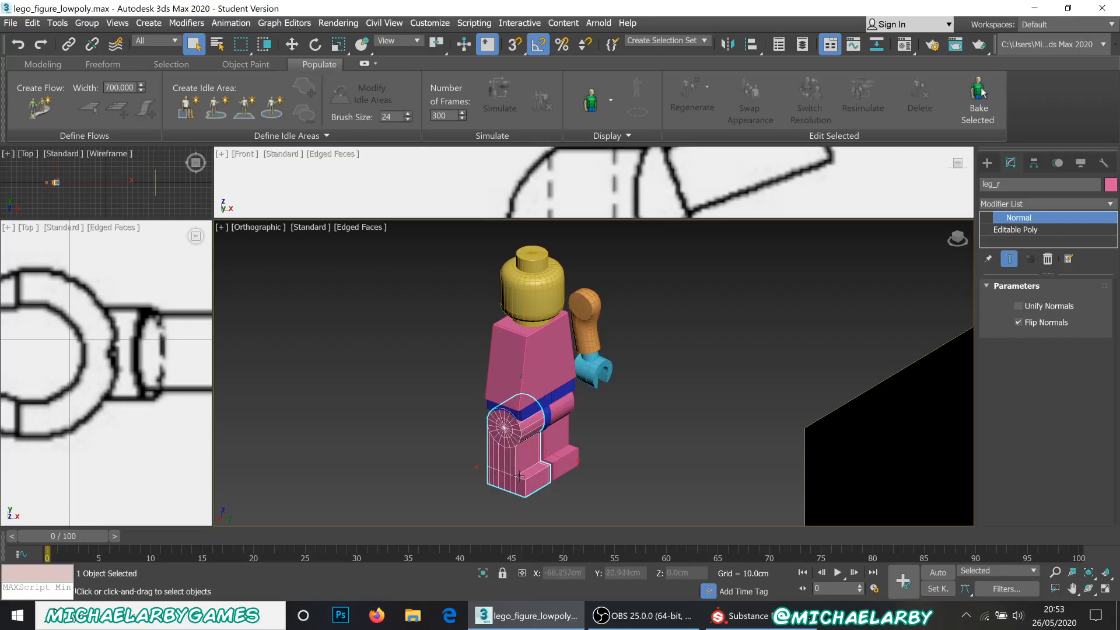
# Toggle Flip Normals on the right leg repeatedly to compare both face directions, ending with it off
pyautogui.click(1019, 323)
pyautogui.click(1019, 323)
pyautogui.click(1018, 323)
pyautogui.click(1019, 323)
pyautogui.click(1018, 323)
# Switch to Substance Painter and close the imported figure's project
pyautogui.click(748, 617)
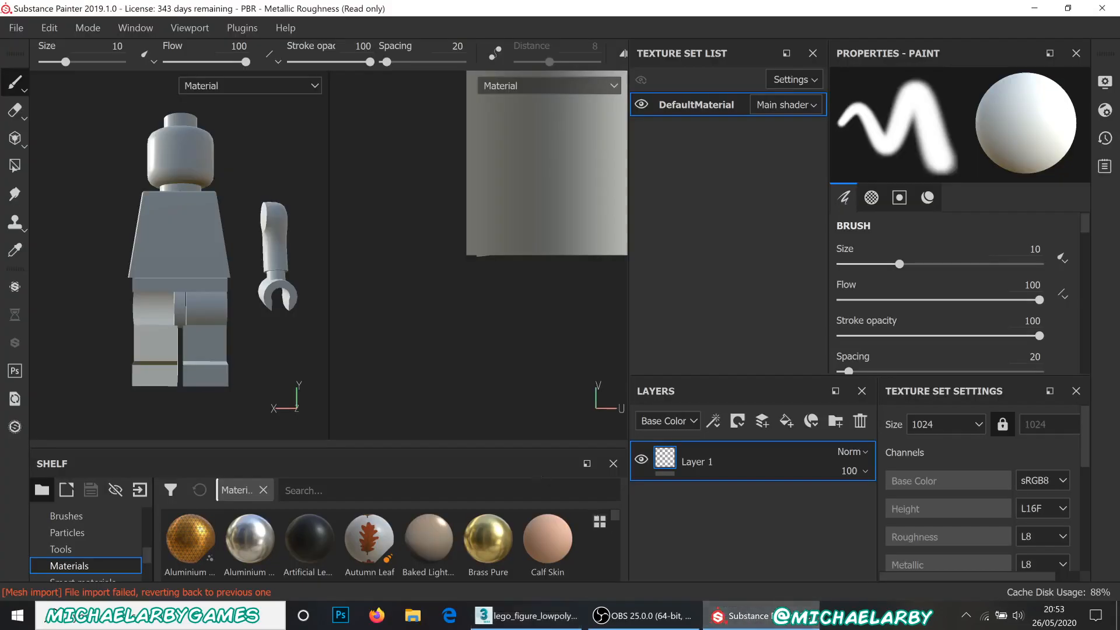
pyautogui.keyDown('alt'); pyautogui.moveTo(129, 344); pyautogui.dragTo(187, 317); pyautogui.keyUp('alt')
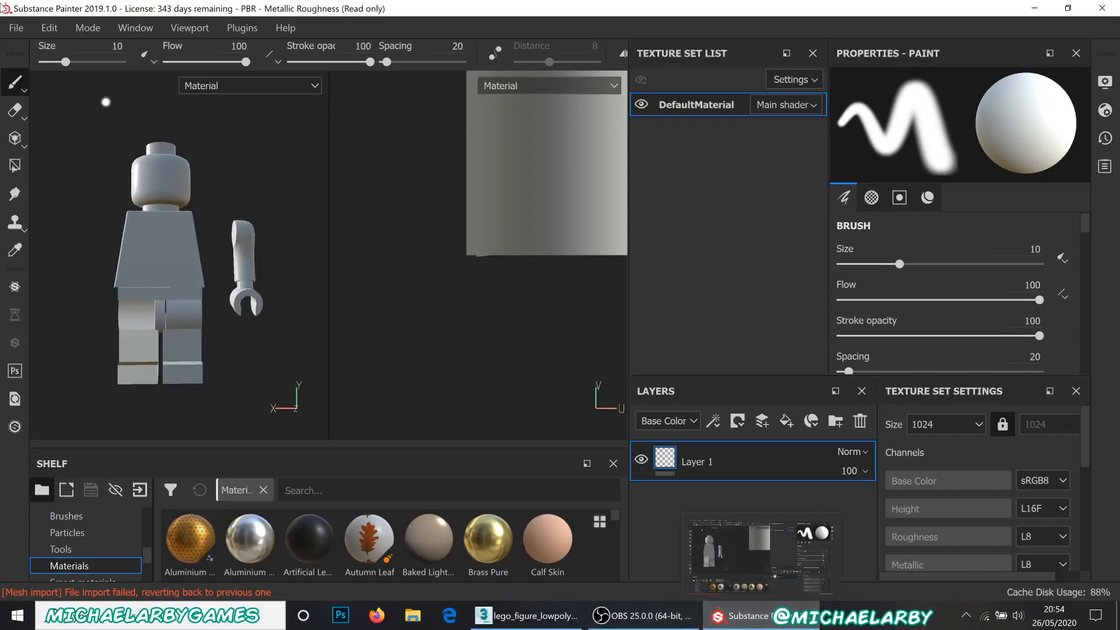
pyautogui.click(15, 29)
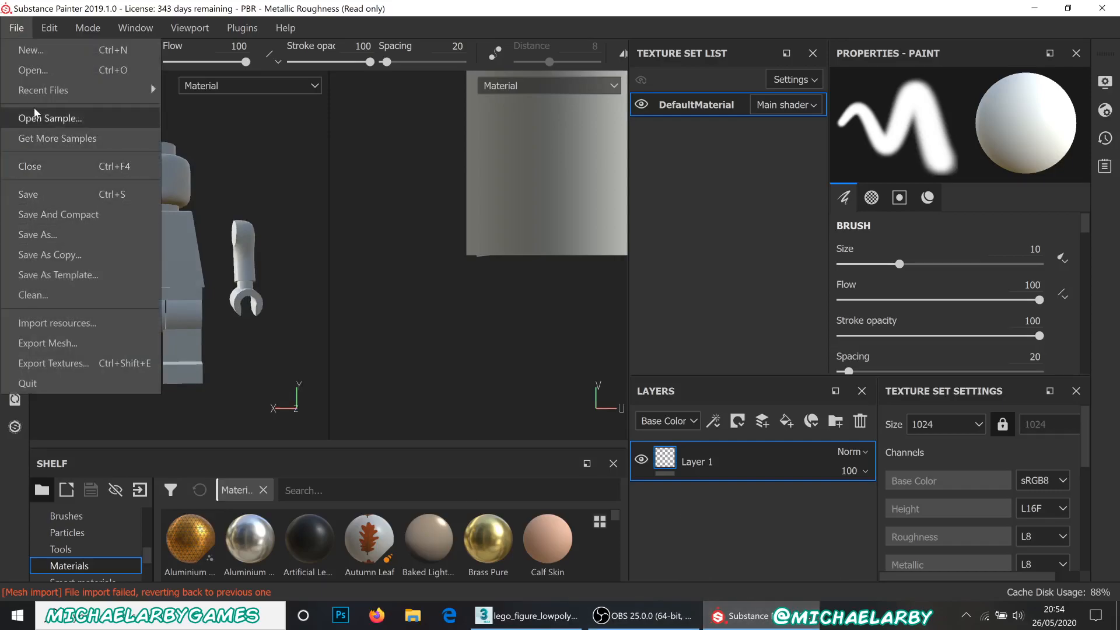
pyautogui.click(33, 167)
pyautogui.click(511, 331)
# Switch to 3ds Max and reset it to an empty scene without saving the changes
pyautogui.hotkey('alt', 'Tab')
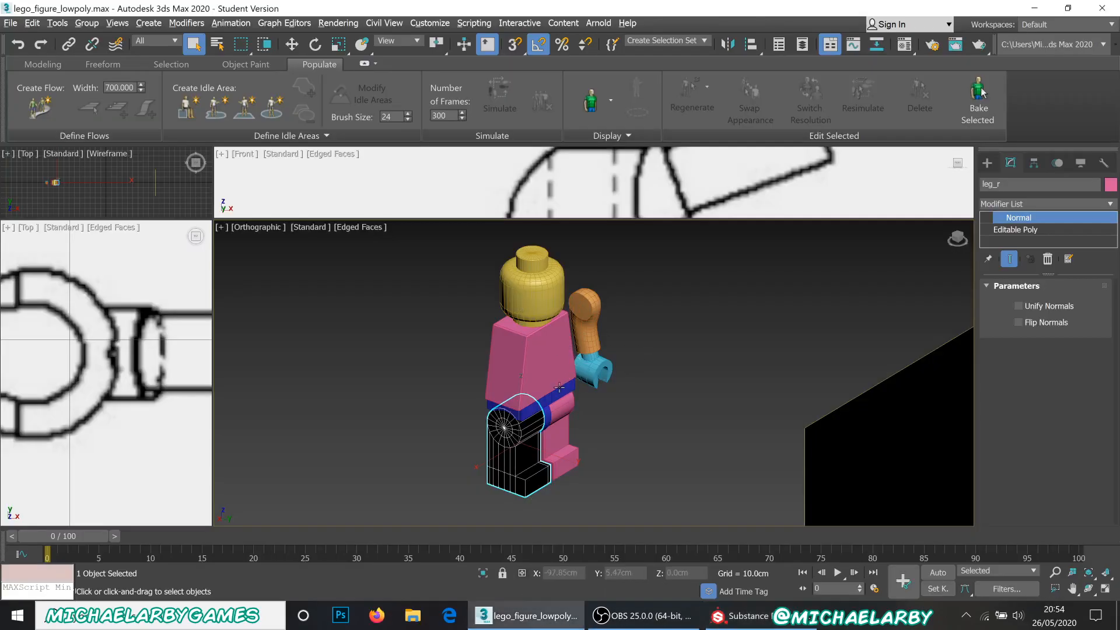
pyautogui.scroll(-6, 611, 348)
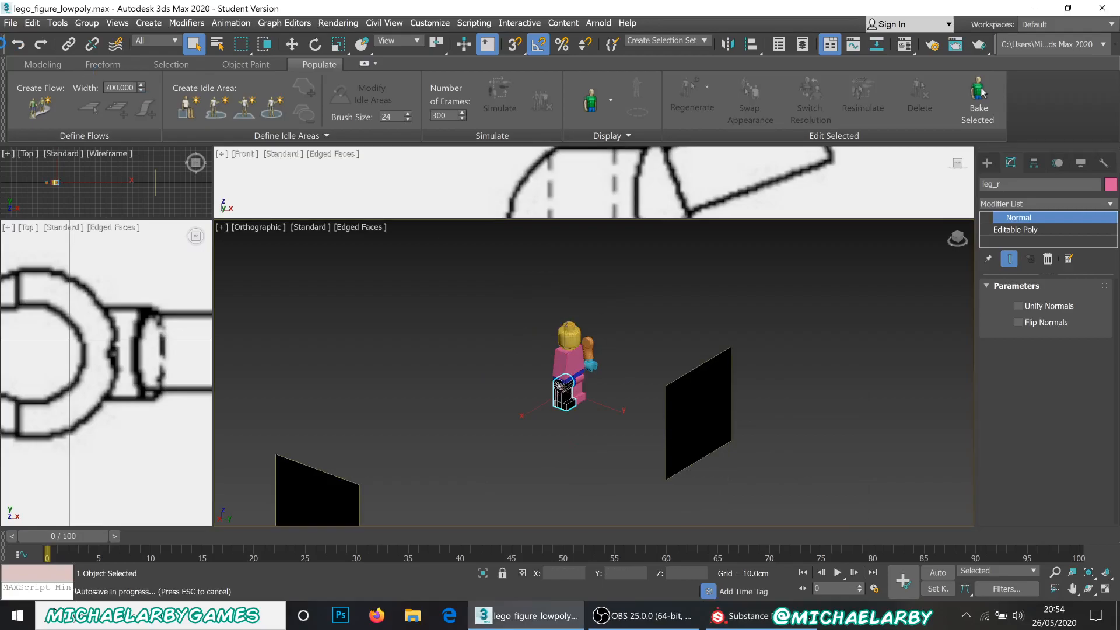
pyautogui.click(11, 24)
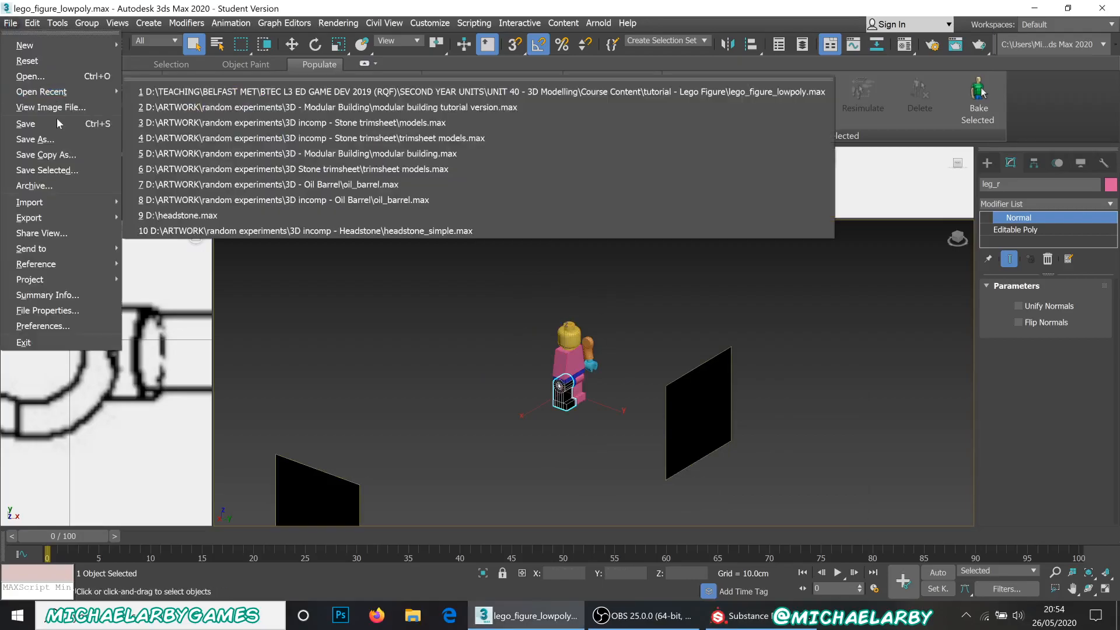
pyautogui.click(59, 62)
pyautogui.click(552, 328)
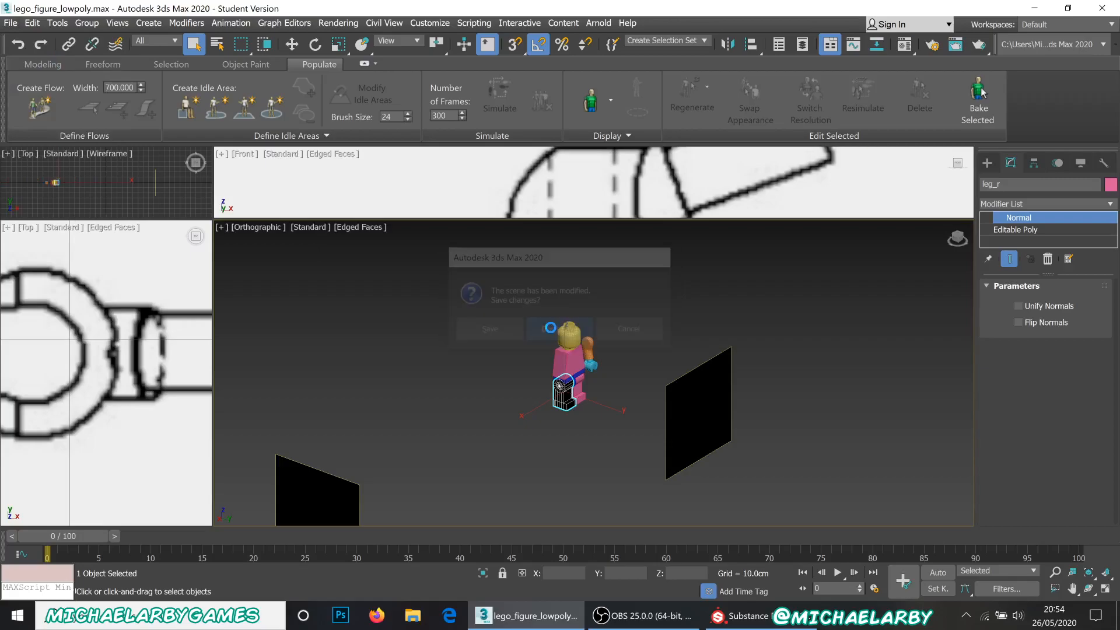
pyautogui.click(527, 331)
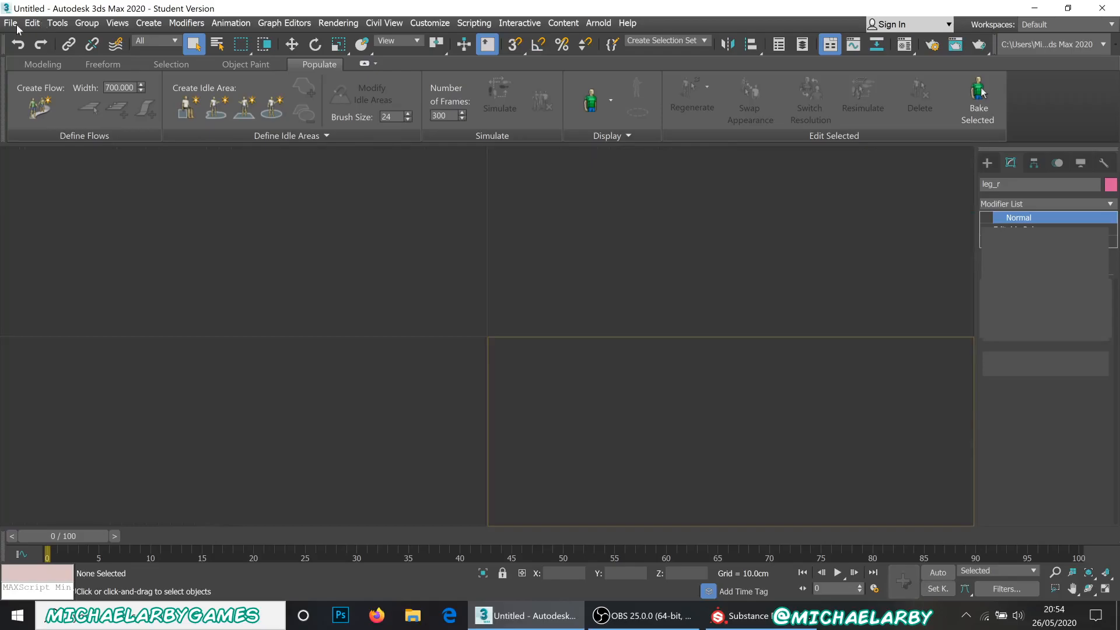
# Reopen the recent scene lego_figure_lowpoly.max
pyautogui.click(13, 23)
pyautogui.moveTo(66, 95)
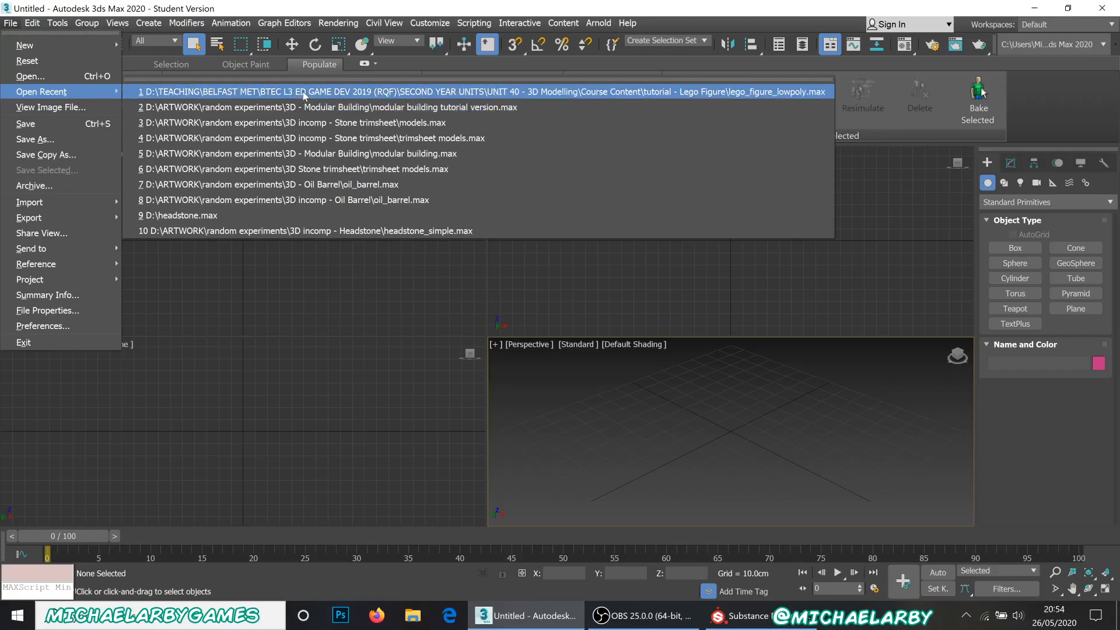
pyautogui.click(311, 94)
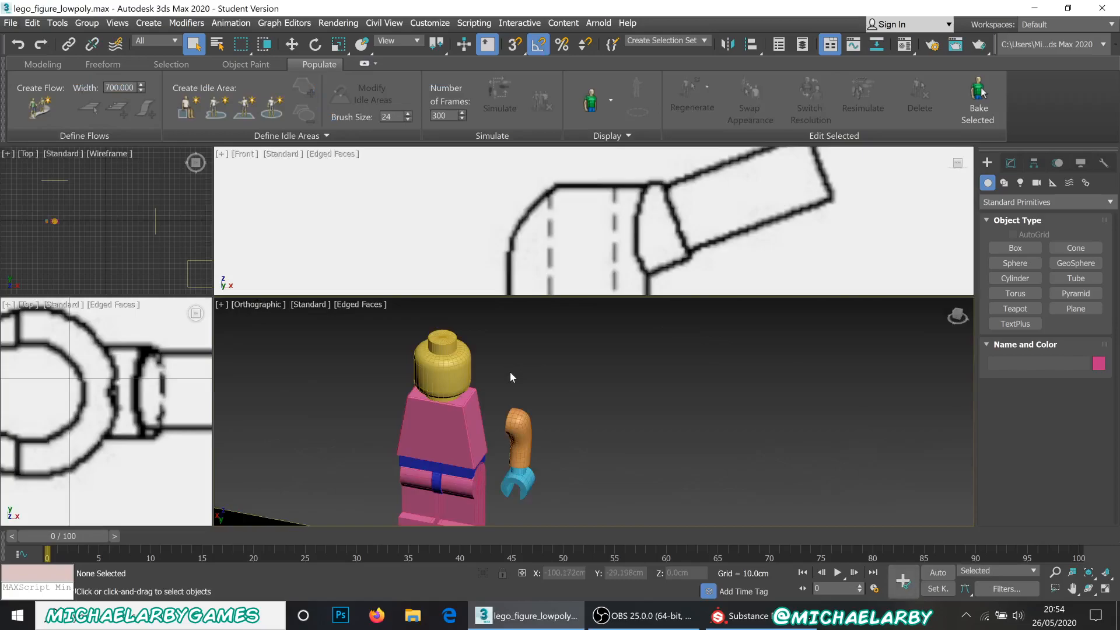
# Delete the figure's right leg, leg_r
pyautogui.moveTo(526, 392)
pyautogui.keyDown('alt'); pyautogui.mouseDown(button='middle')
pyautogui.moveTo(535, 398)
pyautogui.moveTo(542, 383)
pyautogui.mouseUp(button='middle'); pyautogui.keyUp('alt')
pyautogui.scroll(-4, 538, 382)
pyautogui.scroll(6, 491, 453)
pyautogui.keyDown('alt'); pyautogui.moveTo(531, 345); pyautogui.dragTo(524, 408, button='middle'); pyautogui.keyUp('alt')
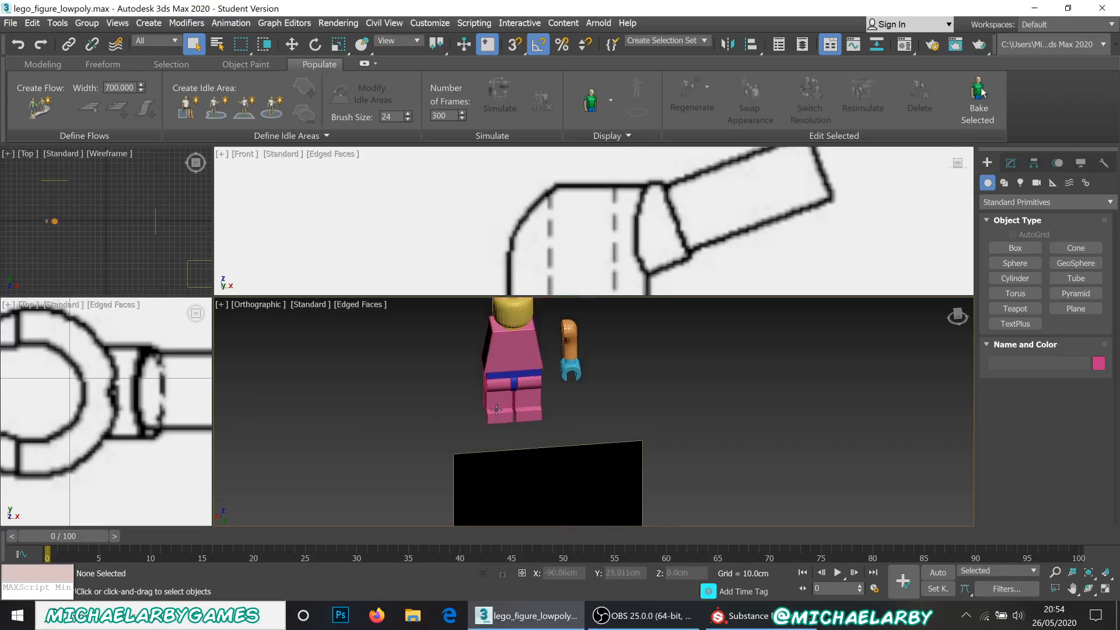
pyautogui.scroll(2, 498, 410)
pyautogui.click(487, 412)
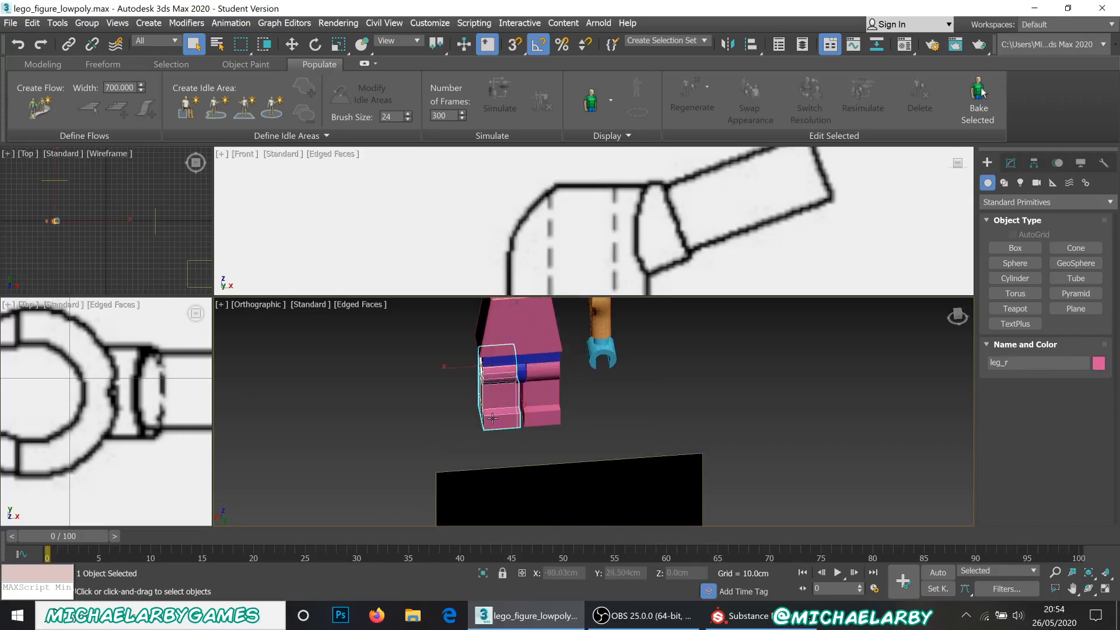
pyautogui.press('Delete')
pyautogui.scroll(-6, 493, 408)
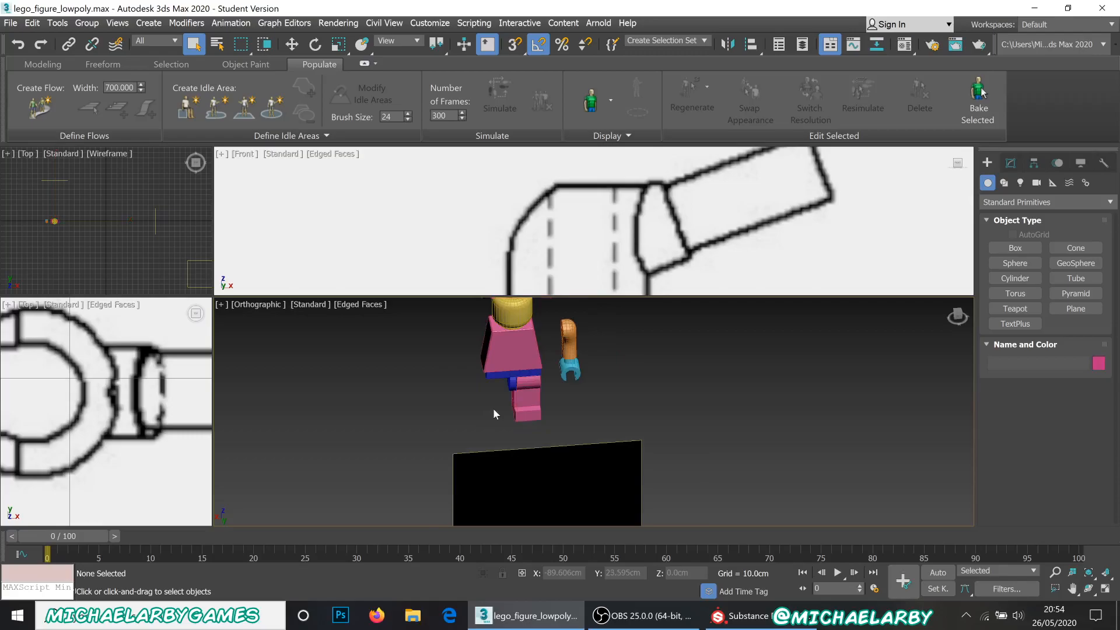
# Select the four reference image planes around the figure and hide them
pyautogui.keyDown('alt'); pyautogui.moveTo(559, 442); pyautogui.dragTo(507, 435, button='middle'); pyautogui.keyUp('alt')
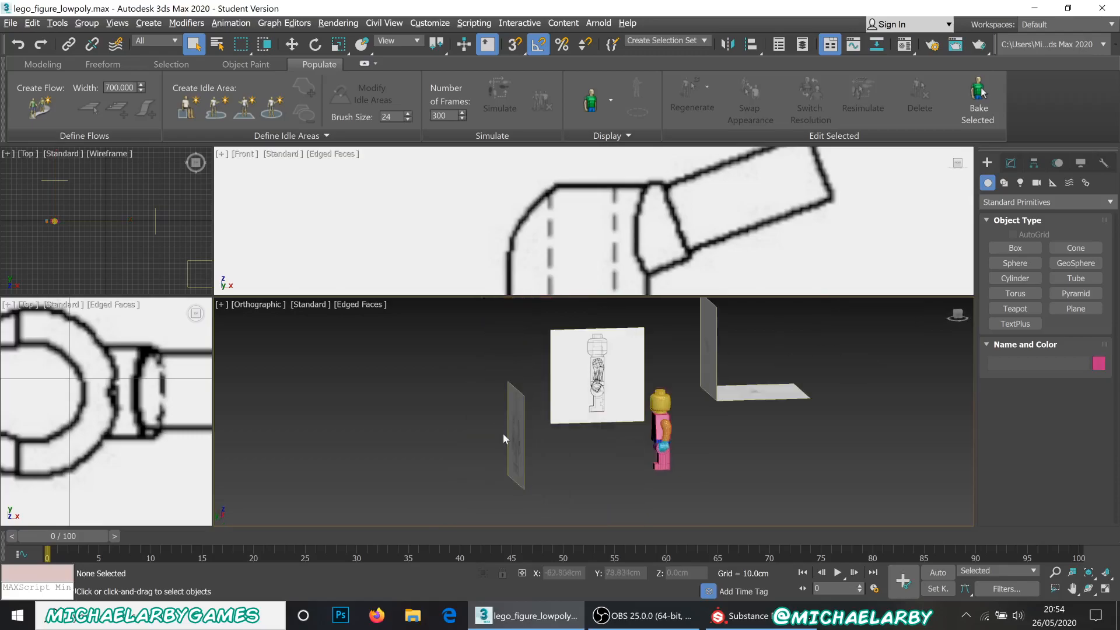
pyautogui.click(508, 435)
pyautogui.keyDown('ctrl'); pyautogui.click(561, 396); pyautogui.keyUp('ctrl')
pyautogui.keyDown('ctrl'); pyautogui.click(706, 356); pyautogui.keyUp('ctrl')
pyautogui.keyDown('ctrl'); pyautogui.click(754, 390); pyautogui.keyUp('ctrl')
pyautogui.rightClick(754, 390)
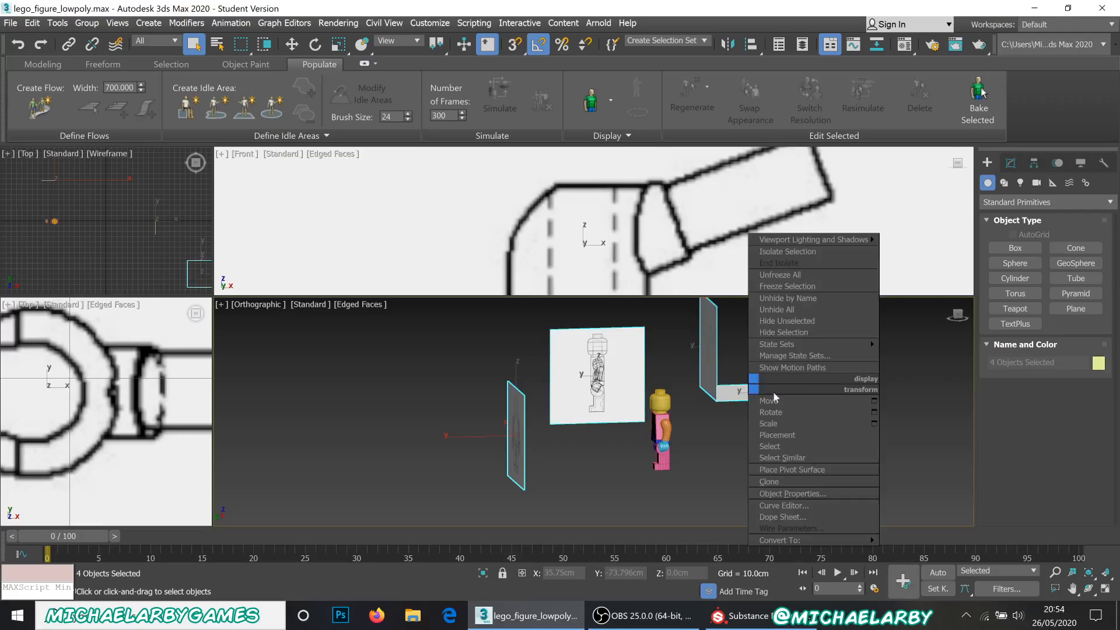
pyautogui.click(795, 333)
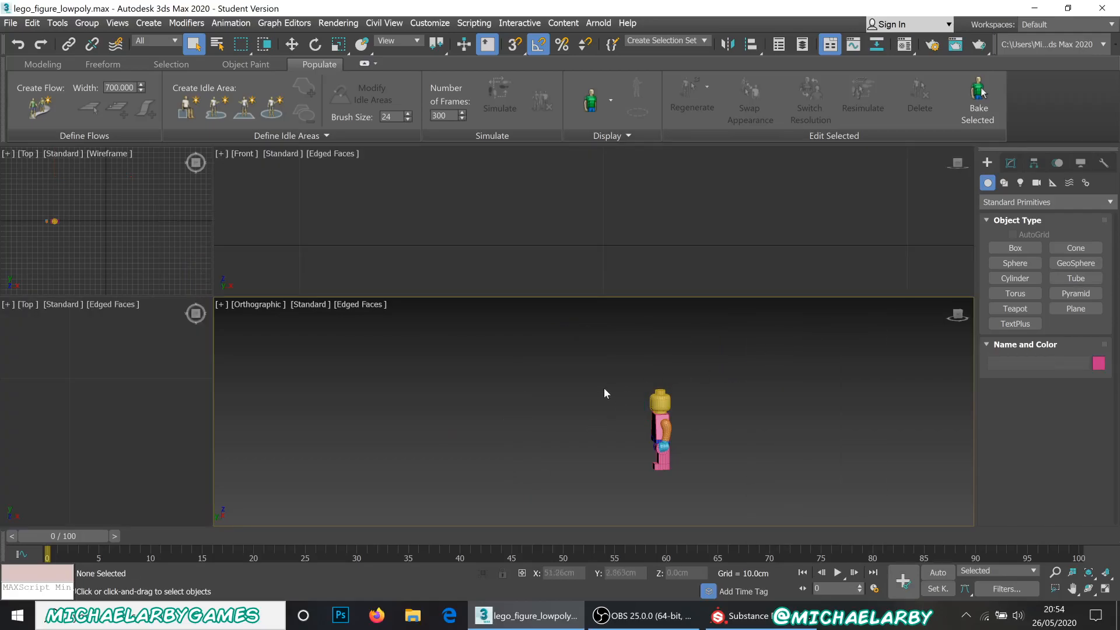
# Frame the figure around its left leg in a maximized Orthographic viewport and clear the selection
pyautogui.keyDown('alt'); pyautogui.moveTo(600, 395); pyautogui.dragTo(631, 410, button='middle'); pyautogui.keyUp('alt')
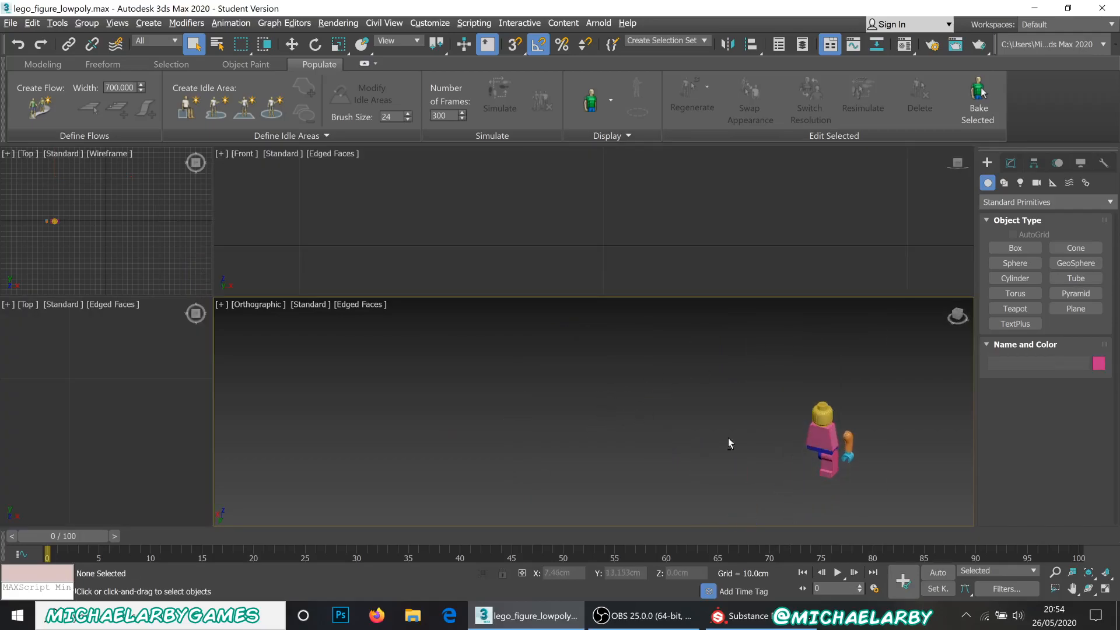
pyautogui.scroll(-2, 669, 422)
pyautogui.click(772, 451)
pyautogui.press('z')
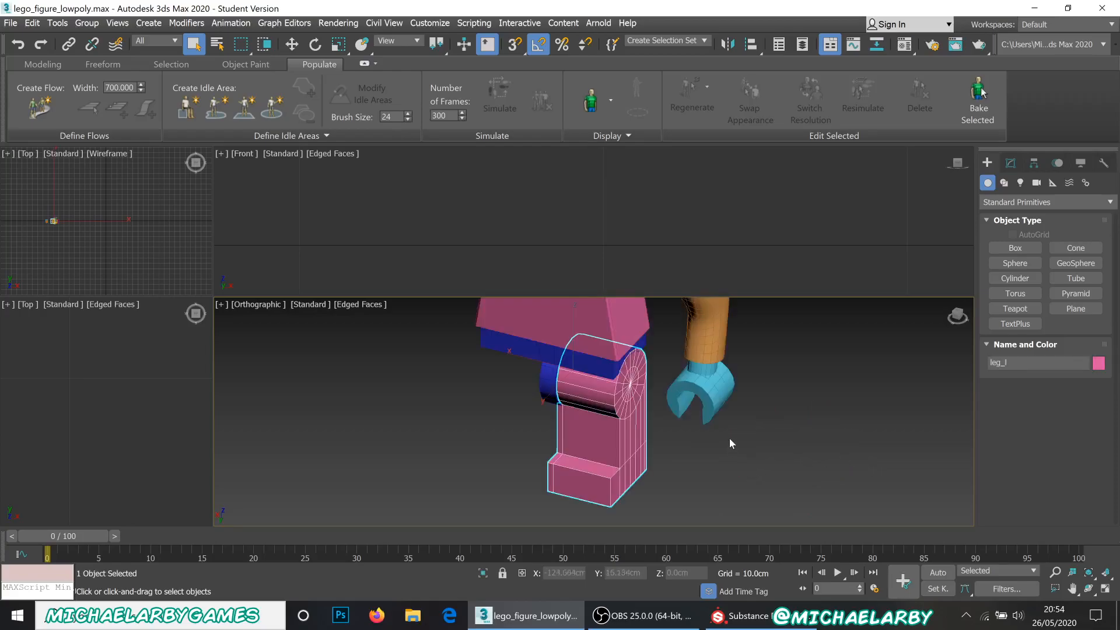
pyautogui.scroll(-2, 519, 299)
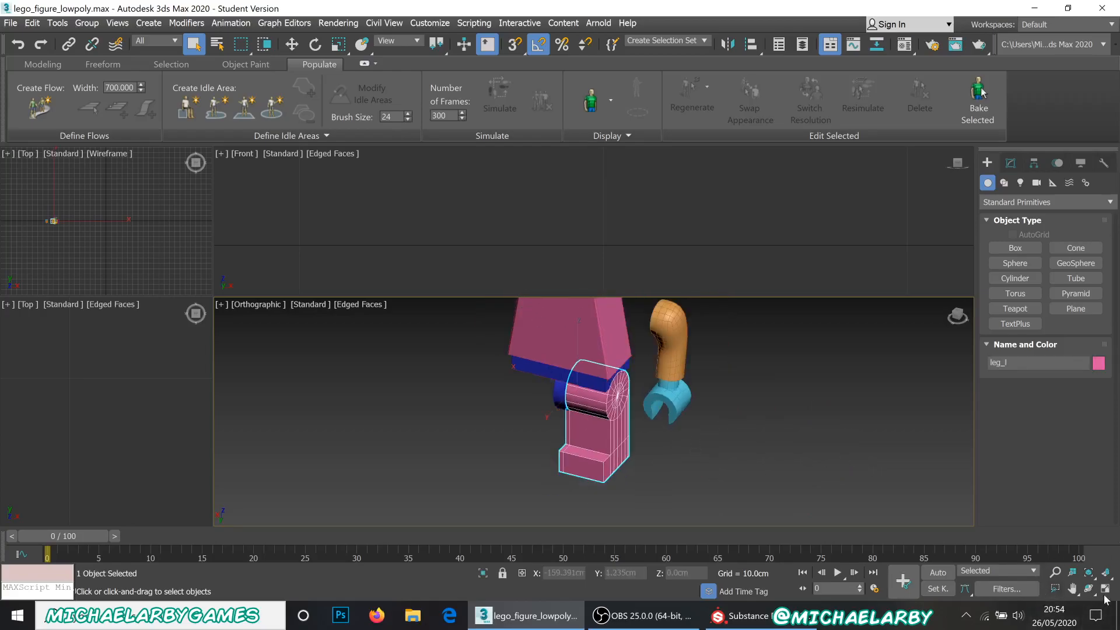
pyautogui.hotkey('alt', 'w')
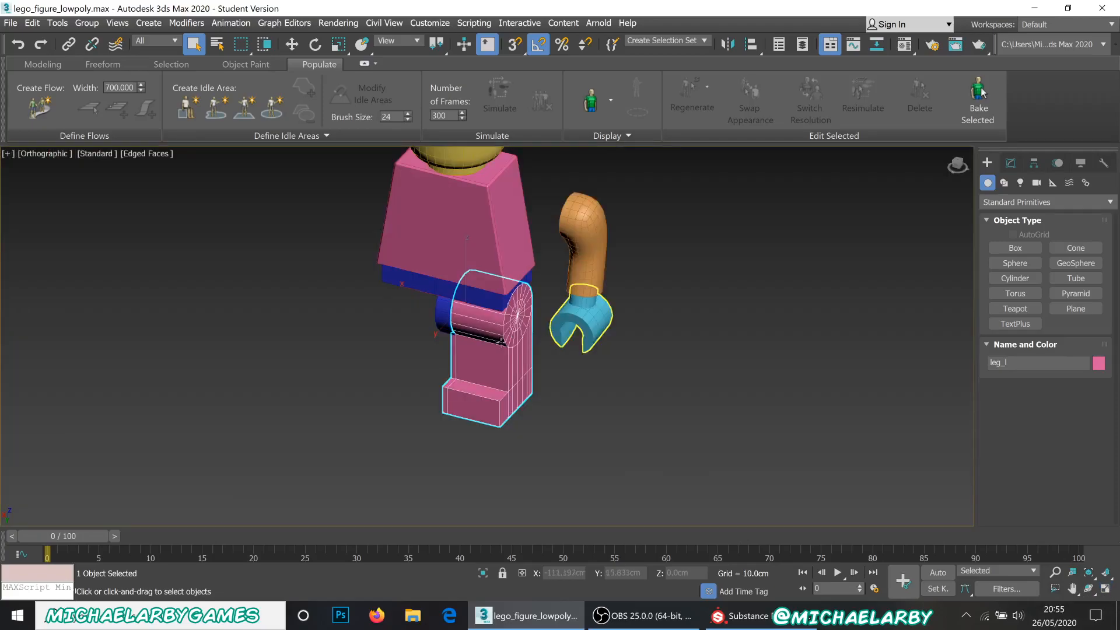
pyautogui.scroll(1, 512, 358)
pyautogui.scroll(-1, 551, 395)
pyautogui.moveTo(552, 395); pyautogui.dragTo(651, 458, button='middle')
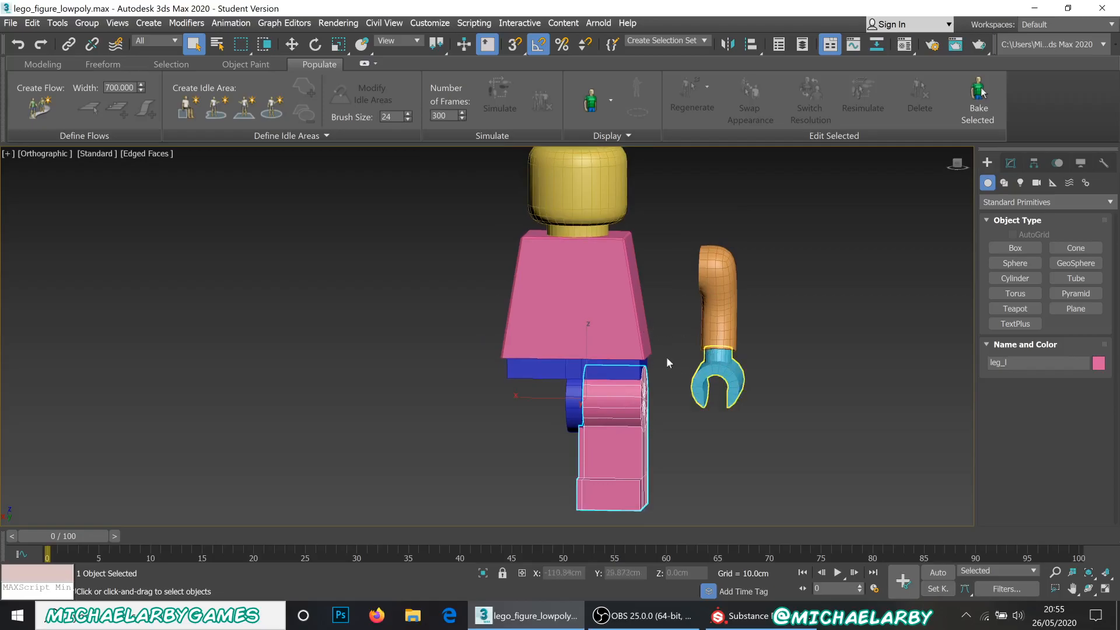
pyautogui.click(681, 440)
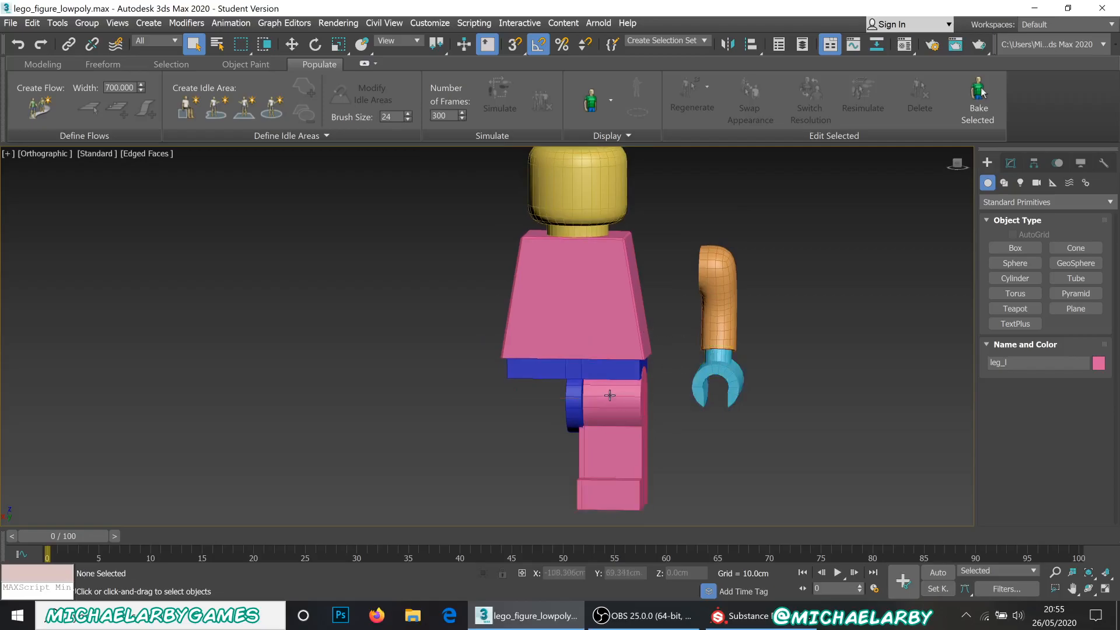
# Select the orange arm together with its blue hand and rotate both 10 degrees about the Y axis
pyautogui.click(719, 376)
pyautogui.keyDown('ctrl'); pyautogui.click(724, 325); pyautogui.keyUp('ctrl')
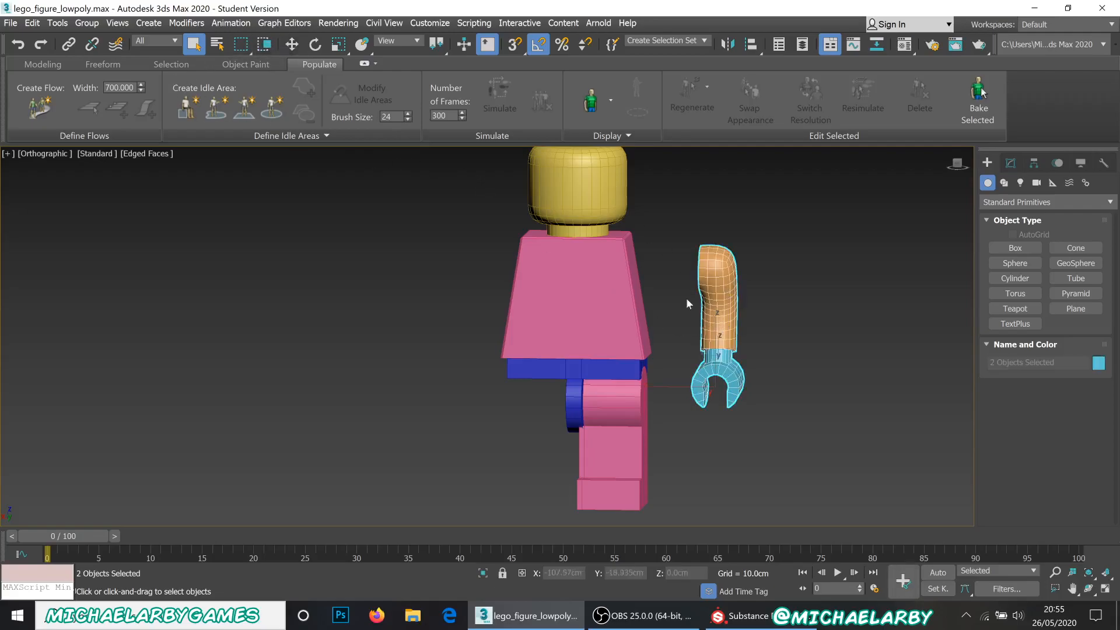
pyautogui.keyDown('alt'); pyautogui.moveTo(704, 299); pyautogui.dragTo(610, 306, button='middle'); pyautogui.keyUp('alt')
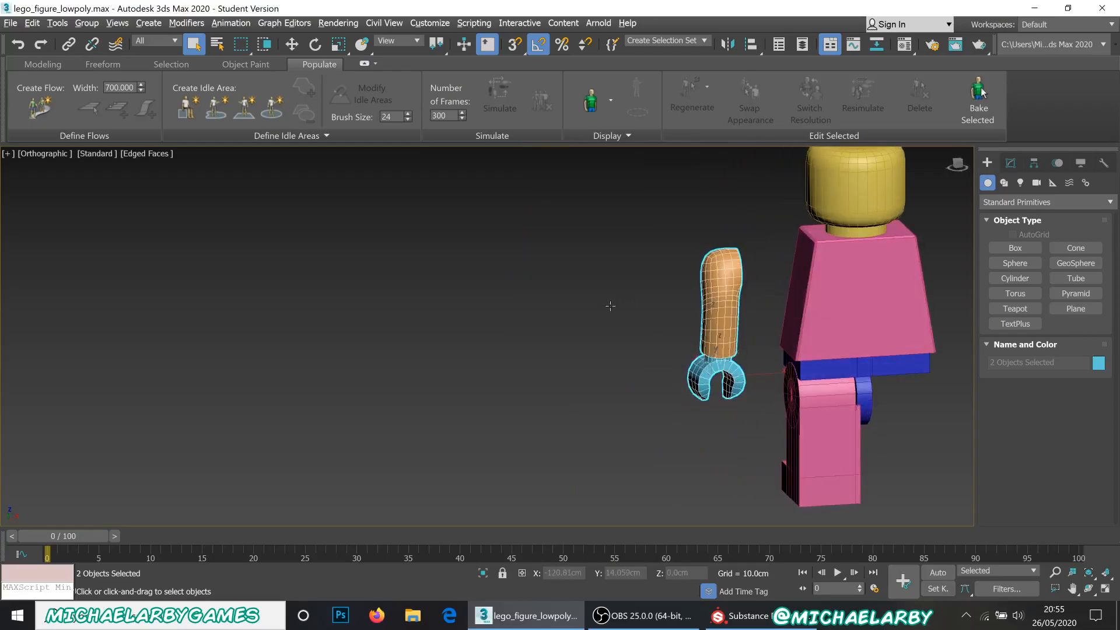
pyautogui.press('e')
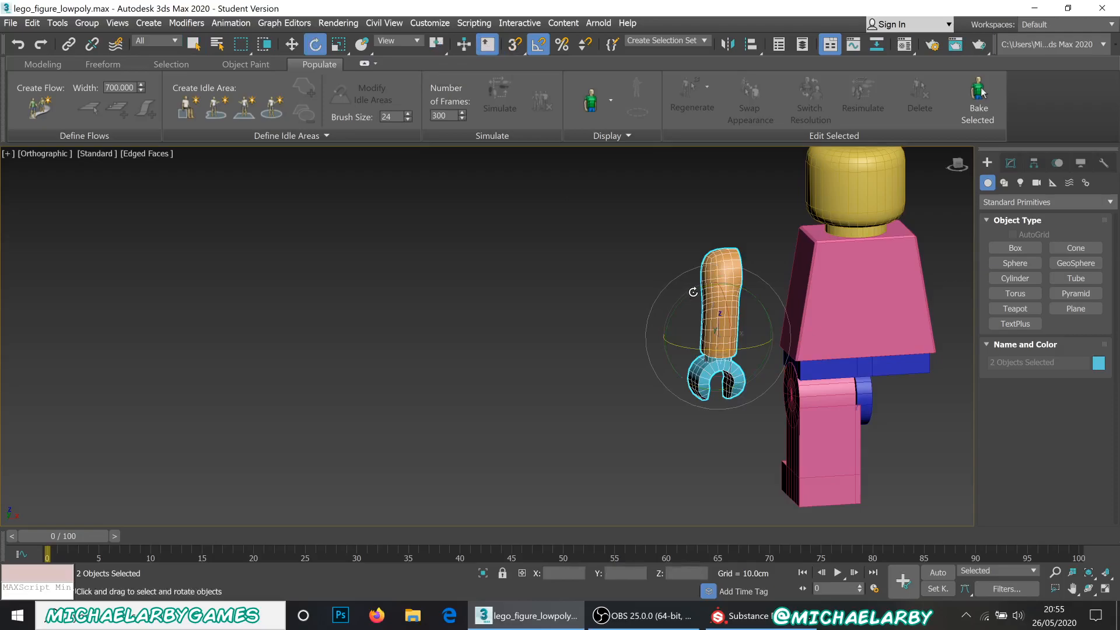
pyautogui.moveTo(684, 306); pyautogui.dragTo(686, 305)
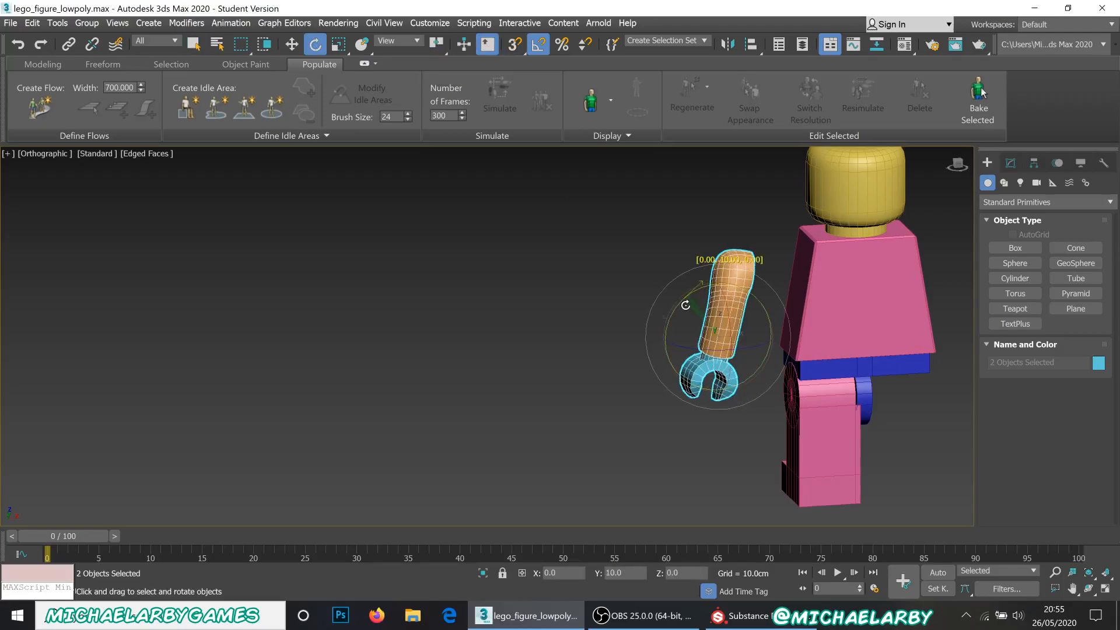
# Move the arm and hand along the X axis until the shoulder meets the torso's side
pyautogui.moveTo(730, 322); pyautogui.dragTo(535, 316, button='middle')
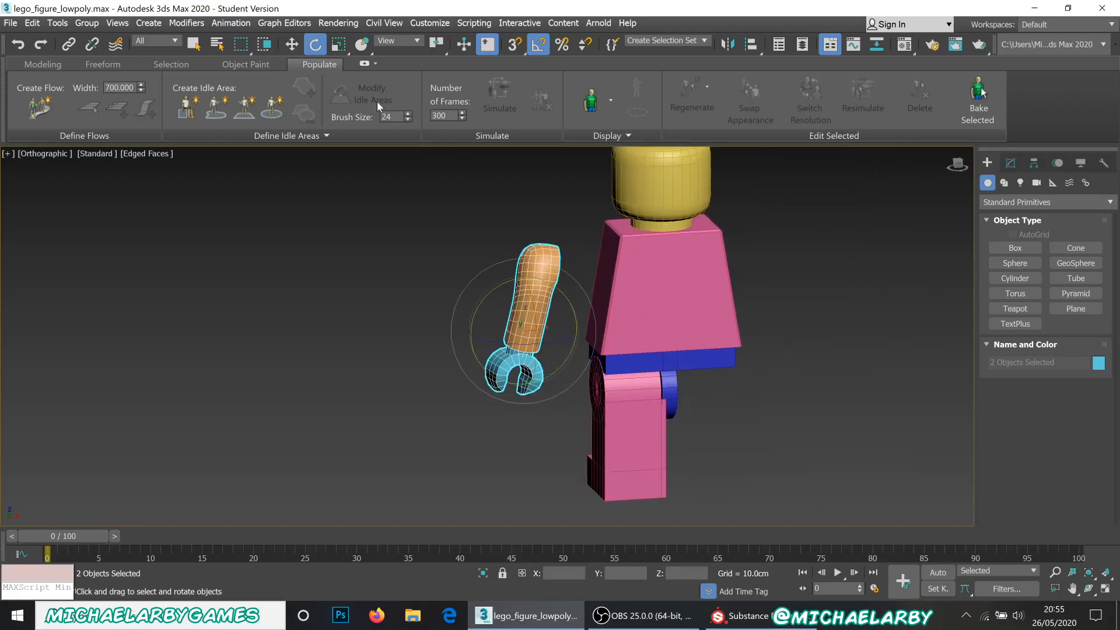
pyautogui.click(291, 43)
pyautogui.moveTo(565, 328); pyautogui.dragTo(619, 368)
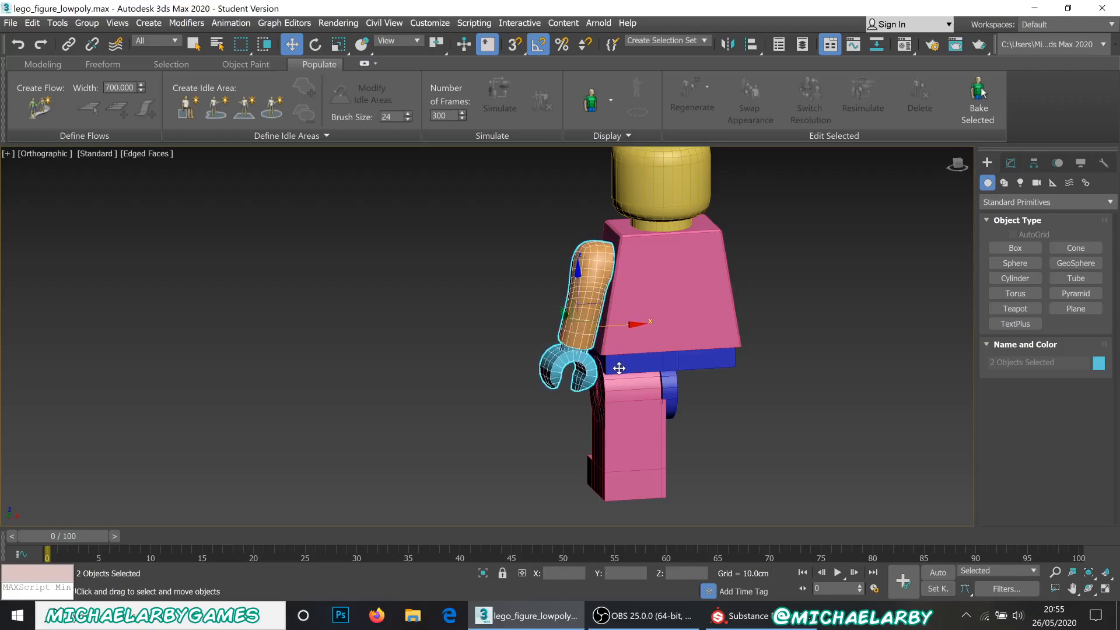
pyautogui.keyDown('alt'); pyautogui.moveTo(569, 392); pyautogui.dragTo(660, 389, button='middle'); pyautogui.keyUp('alt')
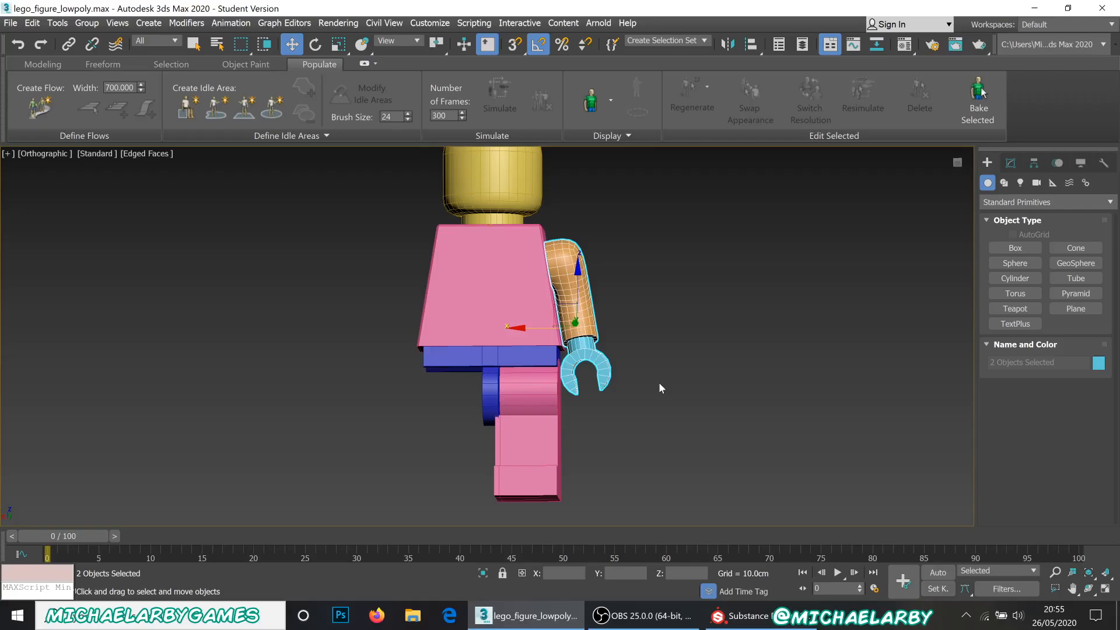
# Clear the selection and examine how the arm meets the torso from an angled view
pyautogui.click(691, 386)
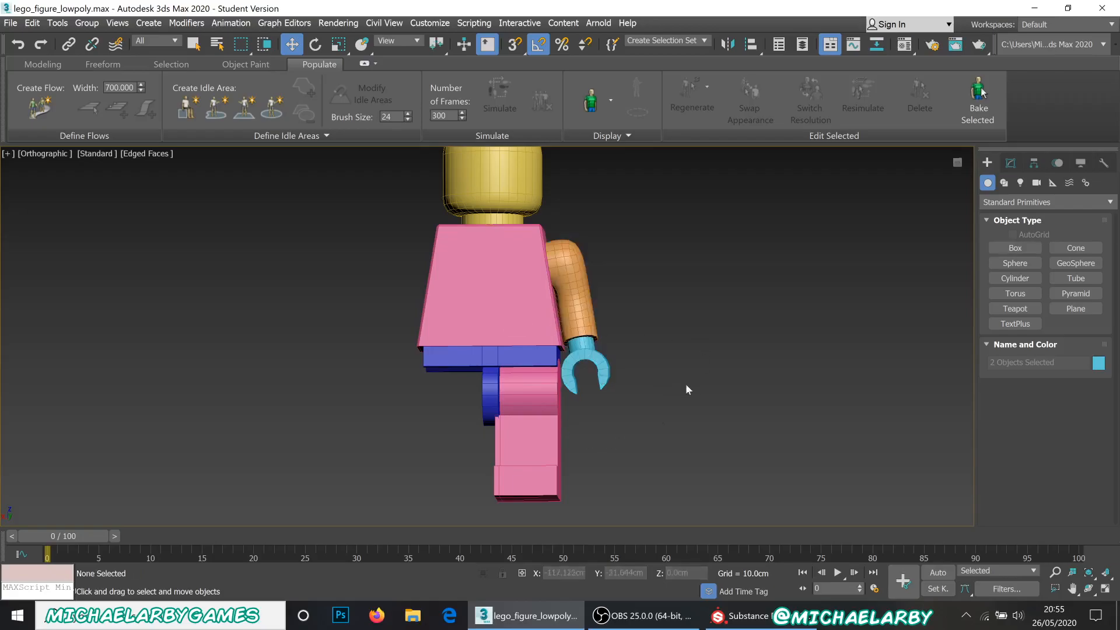
pyautogui.click(548, 369)
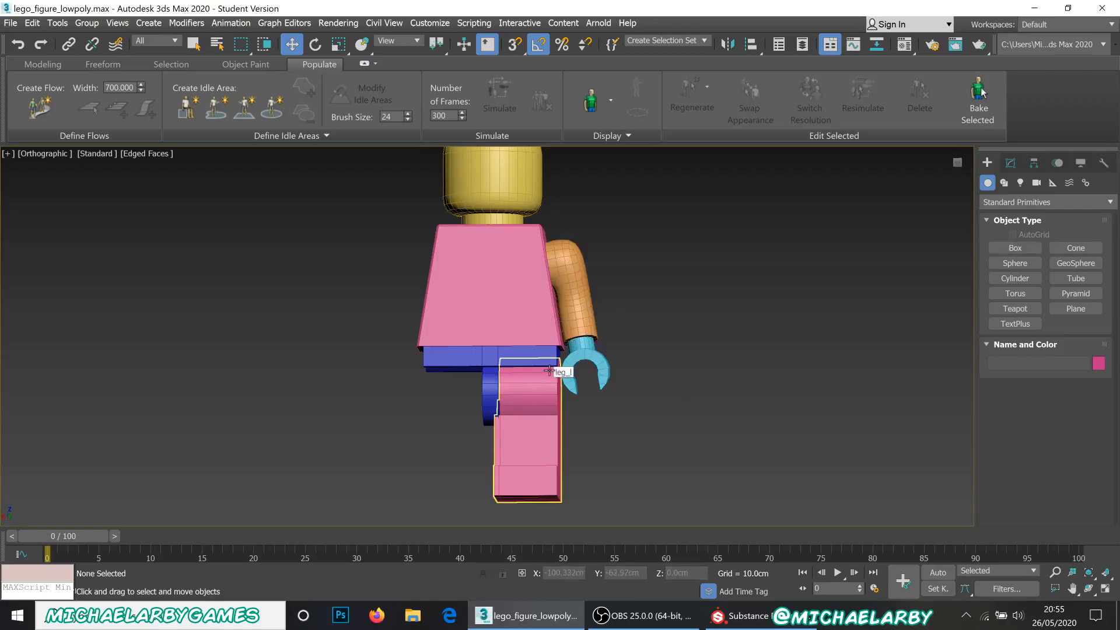
pyautogui.scroll(-2, 563, 372)
pyautogui.keyDown('alt'); pyautogui.moveTo(542, 330); pyautogui.dragTo(530, 360, button='middle'); pyautogui.keyUp('alt')
pyautogui.scroll(2, 550, 385)
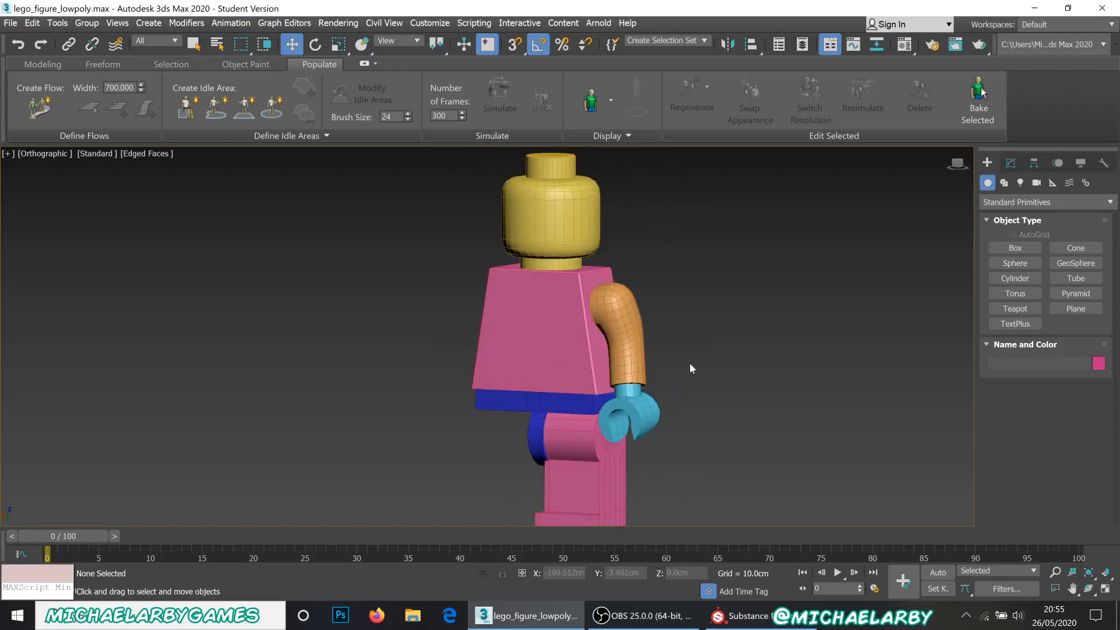
# Select the orange arm with the Rotate tool and inspect its rotation values and its Editable Poly and TurboSmooth levels
pyautogui.click(641, 359)
pyautogui.click(316, 44)
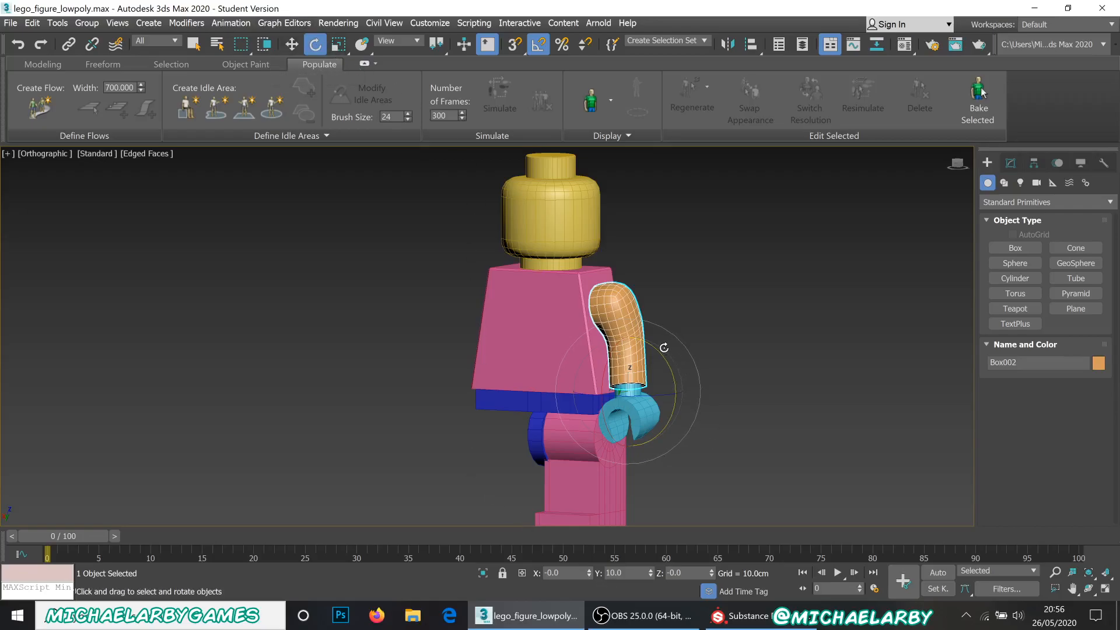
pyautogui.keyDown('alt'); pyautogui.moveTo(621, 385); pyautogui.dragTo(624, 385, button='middle'); pyautogui.keyUp('alt')
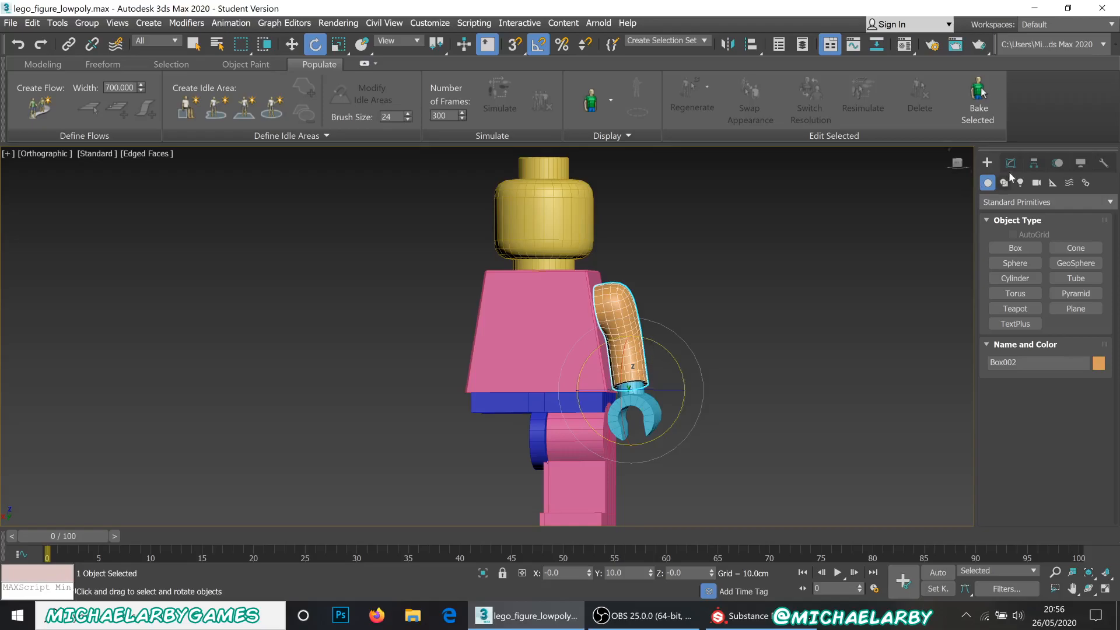
pyautogui.click(1010, 165)
pyautogui.click(1016, 231)
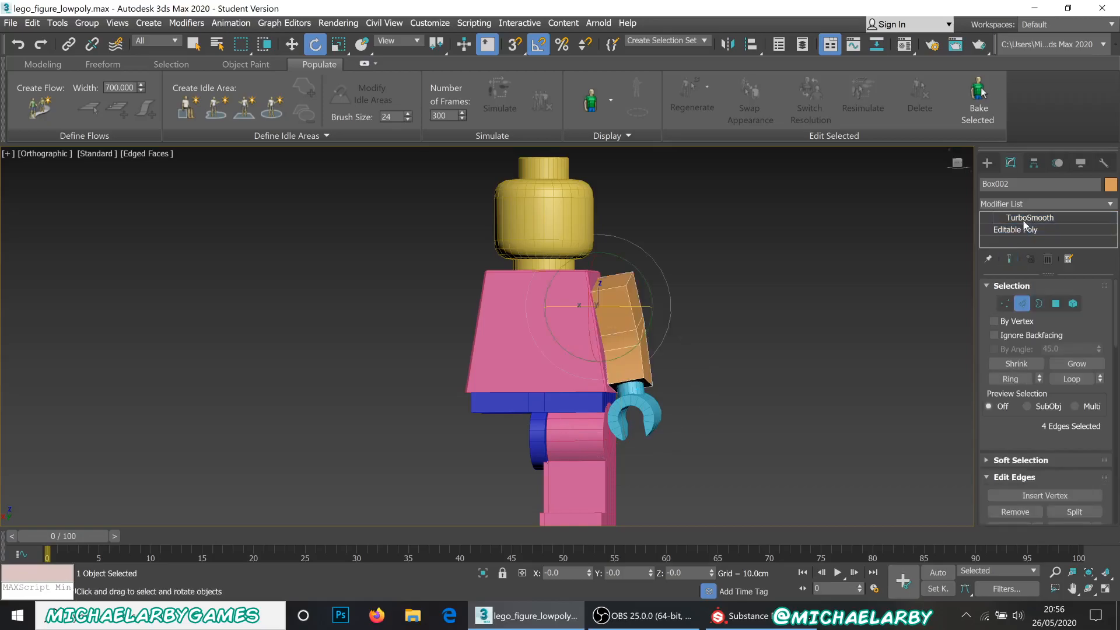
pyautogui.click(1025, 218)
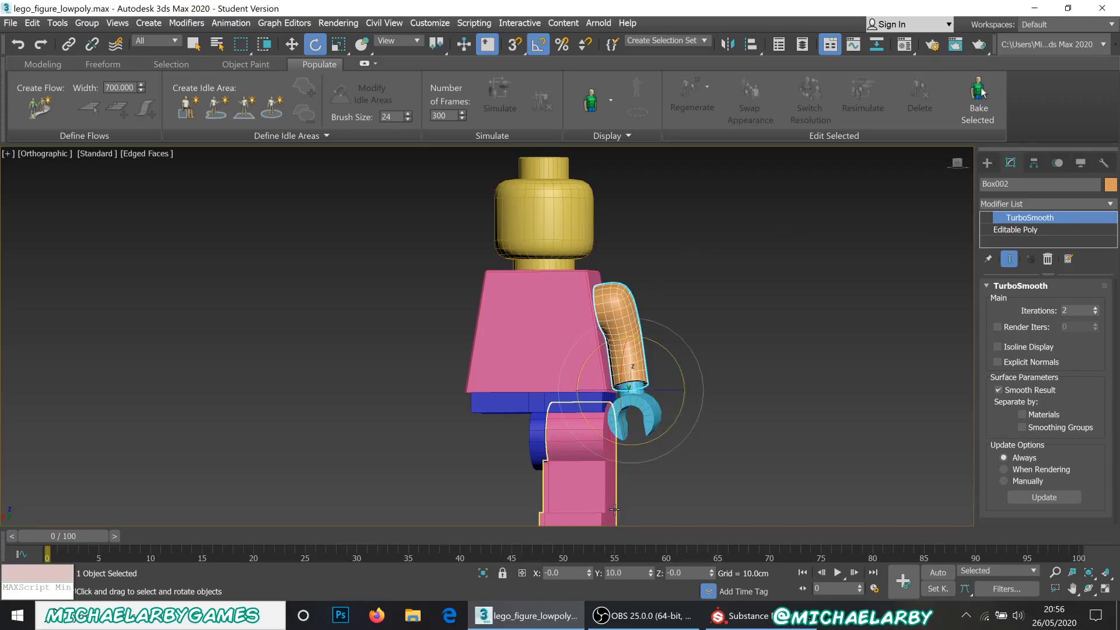
pyautogui.scroll(-5, 430, 268)
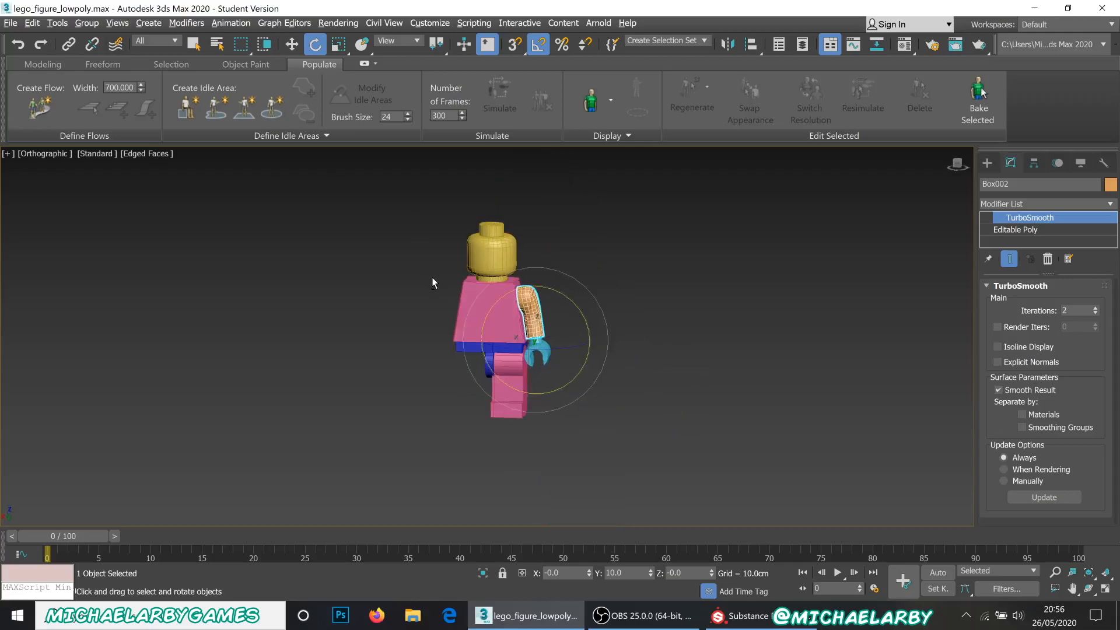
pyautogui.moveTo(610, 466); pyautogui.dragTo(613, 466)
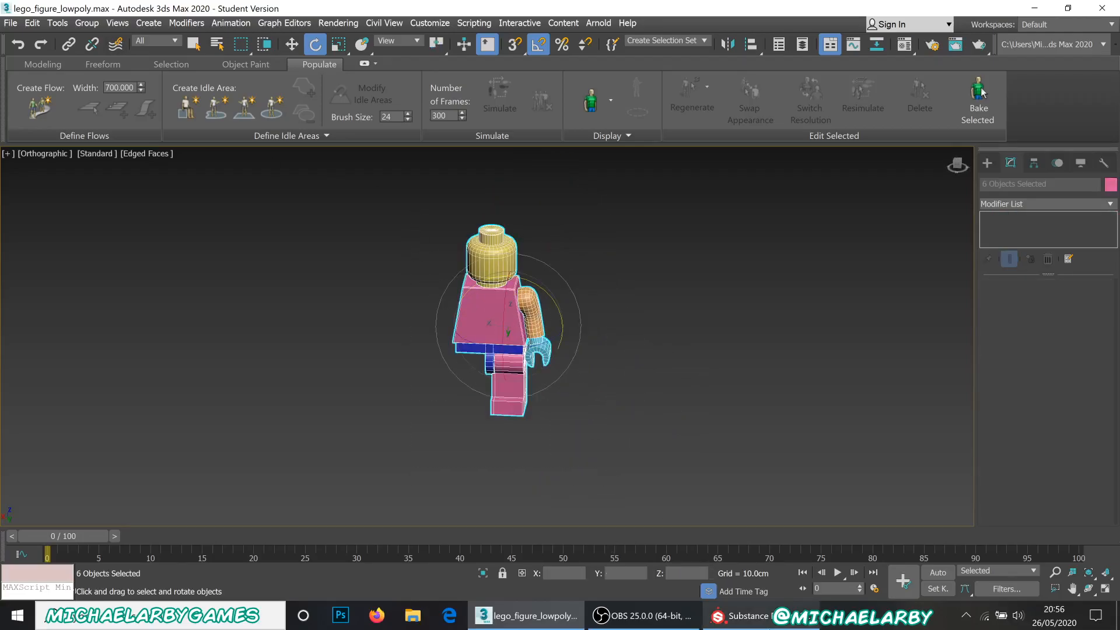
pyautogui.click(656, 617)
pyautogui.moveTo(1098, 68); pyautogui.dragTo(1016, 73)
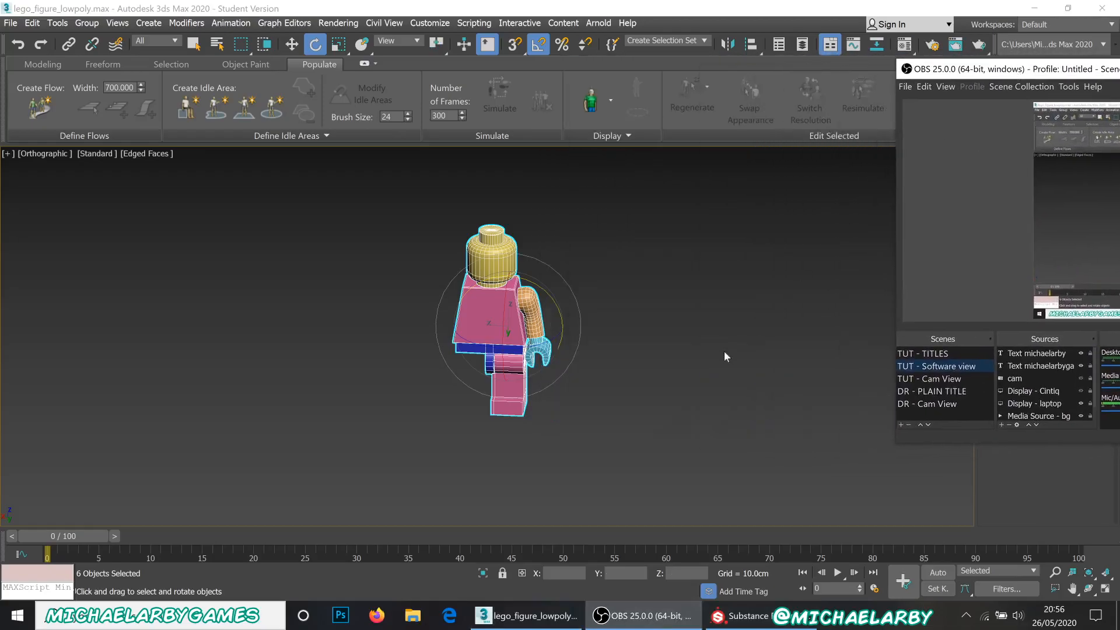
pyautogui.click(604, 377)
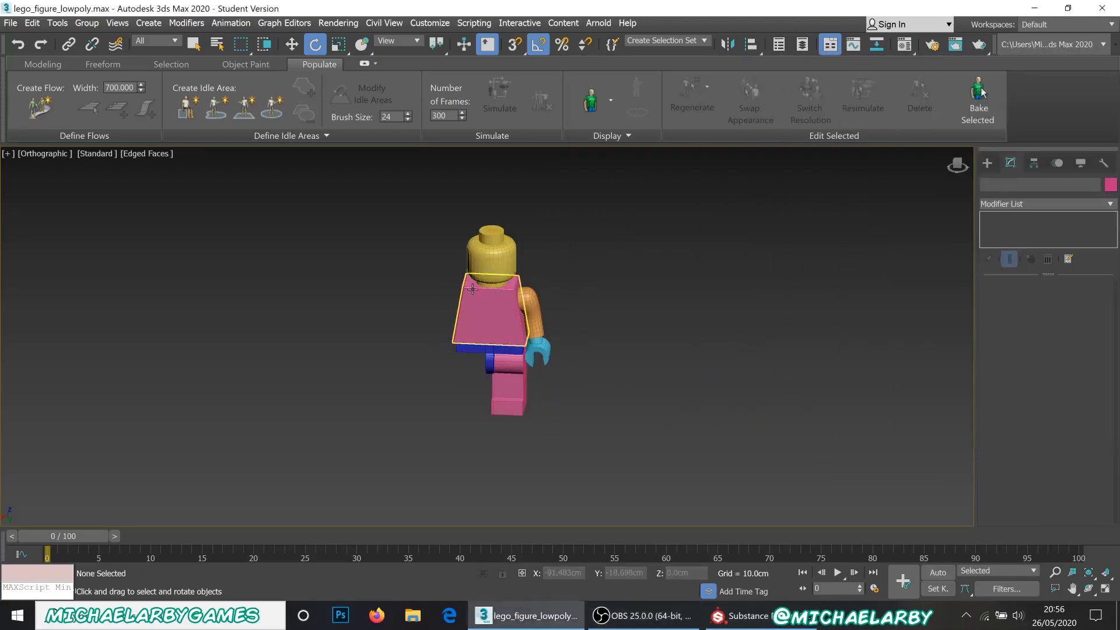
# Select all visible parts of the Lego figure and start exporting only the selected objects
pyautogui.scroll(3, 472, 288)
pyautogui.moveTo(600, 453); pyautogui.dragTo(657, 496)
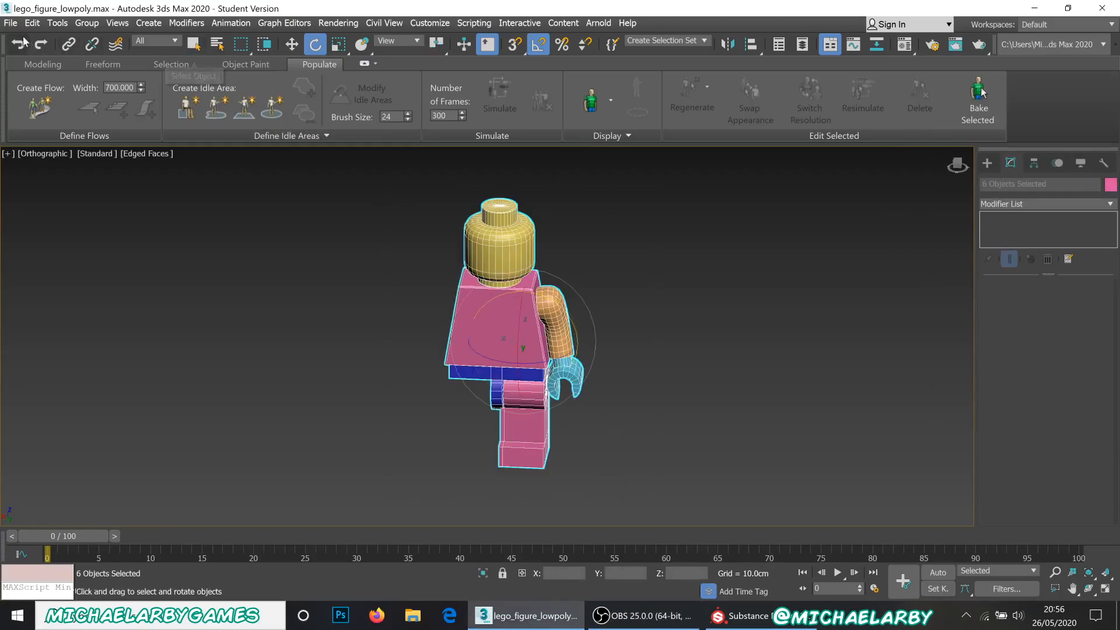
pyautogui.click(10, 23)
pyautogui.moveTo(50, 98)
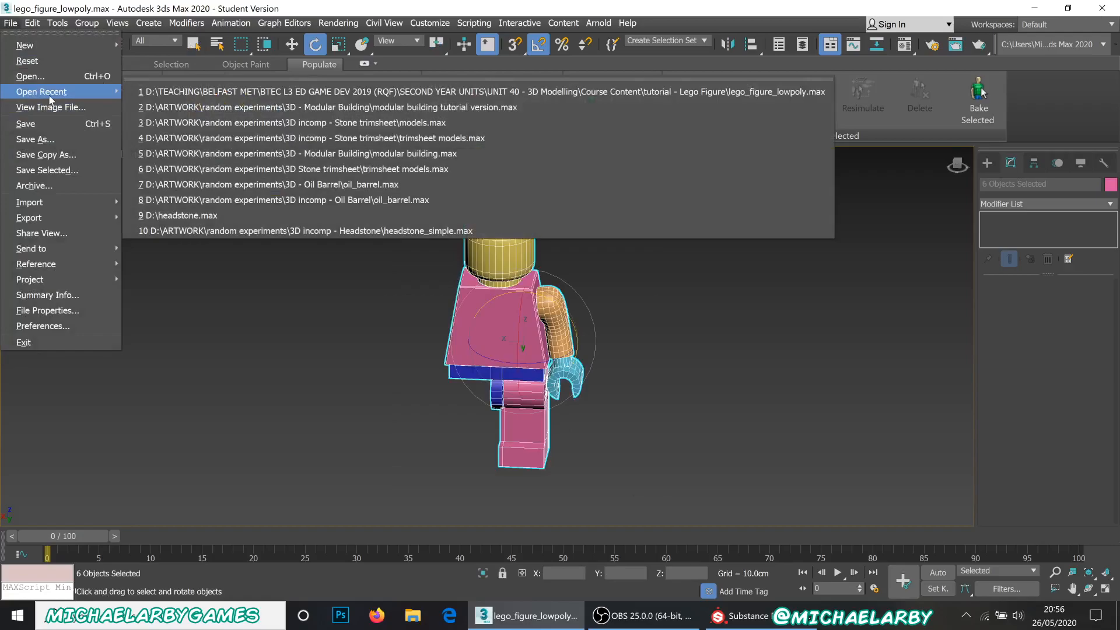
pyautogui.moveTo(40, 219)
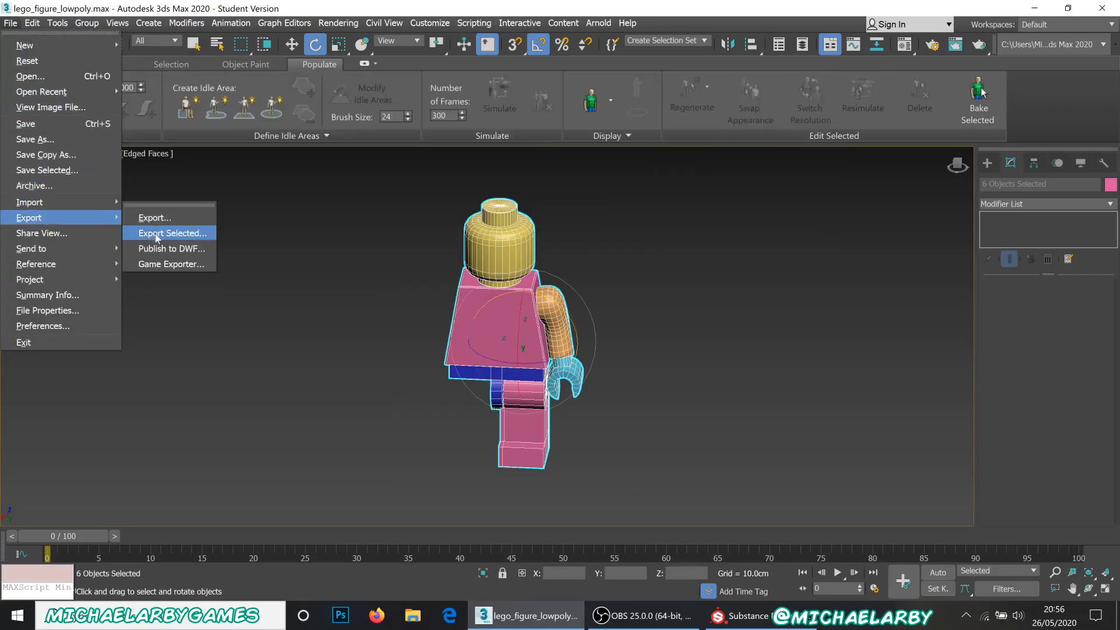
pyautogui.click(157, 234)
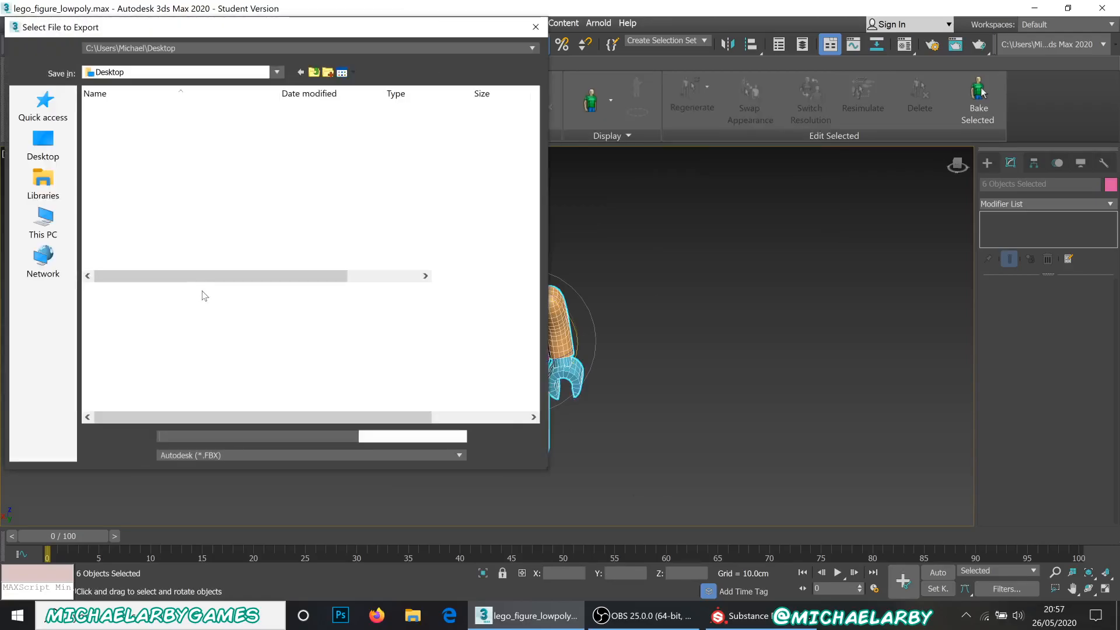
# Export the selection to the Desktop as an FBX file named test c and acknowledge the export warning
pyautogui.click(119, 266)
pyautogui.click(192, 437)
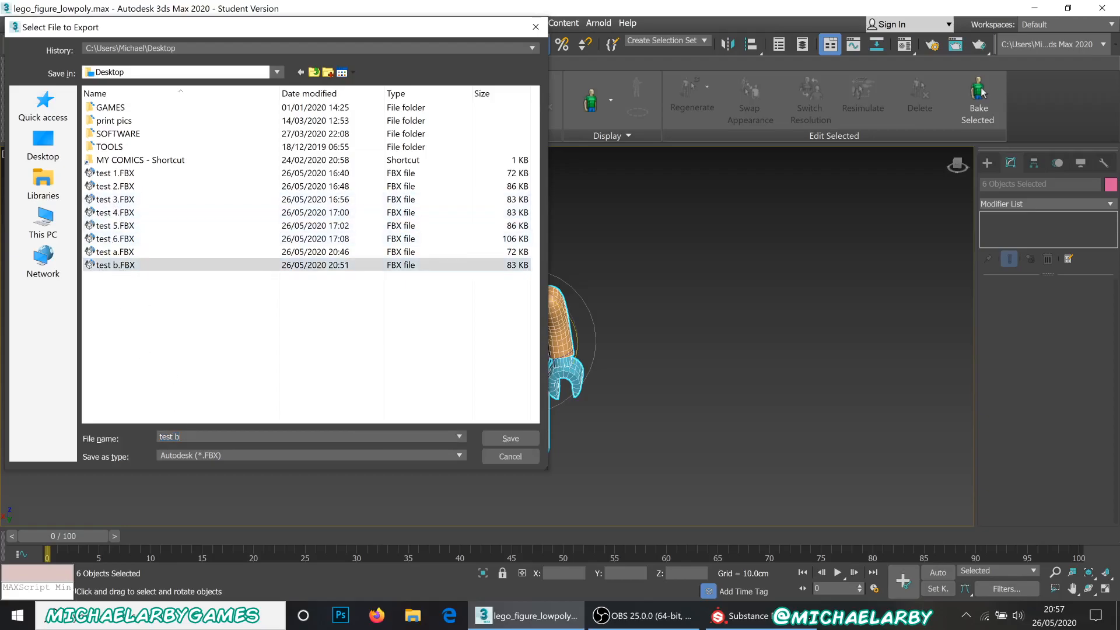
pyautogui.write('test c')
pyautogui.click(499, 438)
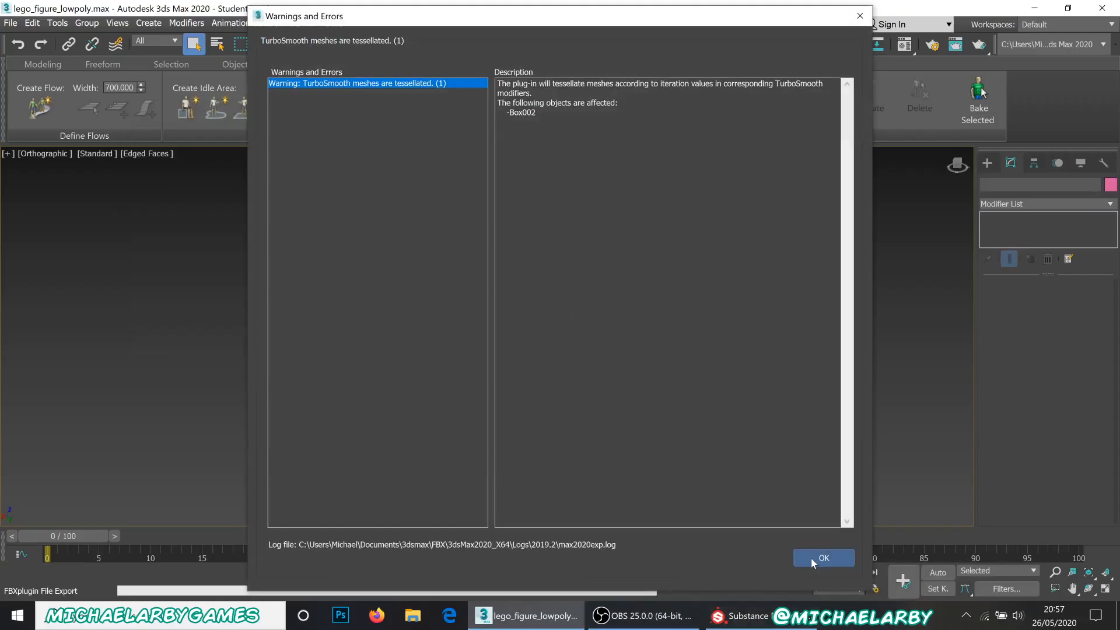
pyautogui.click(814, 558)
# Switch to Substance Painter and create a new project from test c.FBX with the PBR - Metallic Roughness template at 1024 resolution
pyautogui.click(712, 607)
pyautogui.click(16, 27)
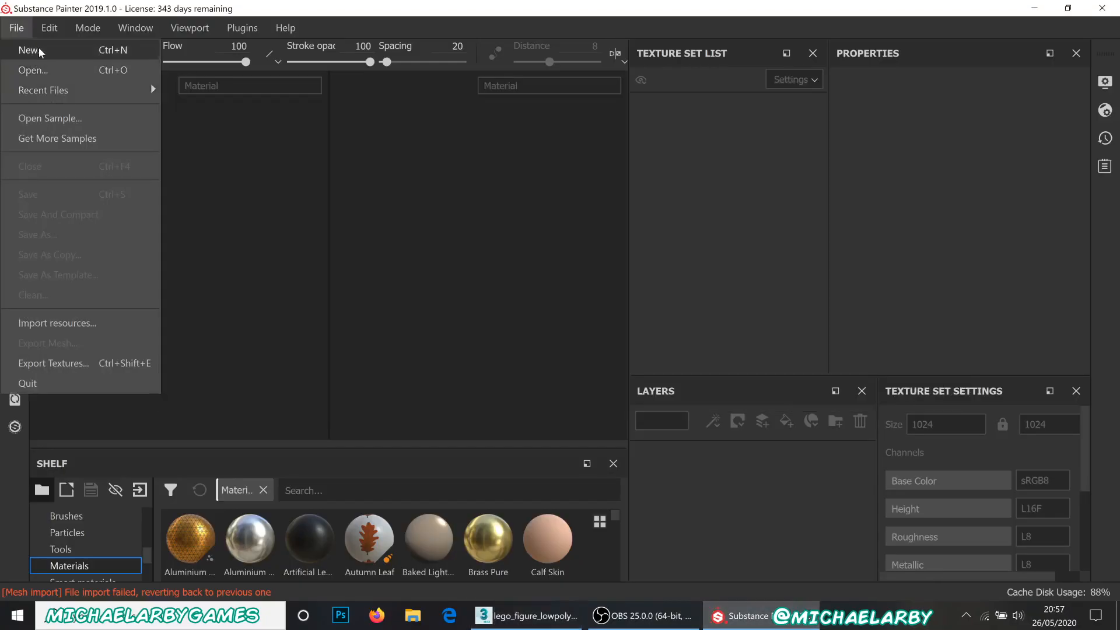
pyautogui.click(39, 49)
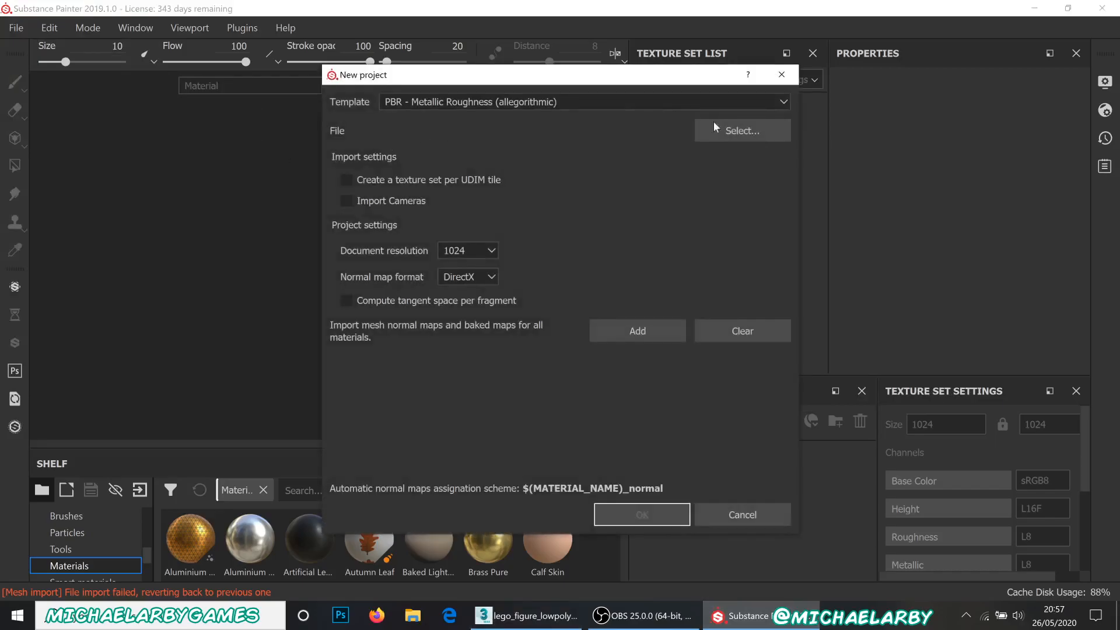
pyautogui.click(729, 126)
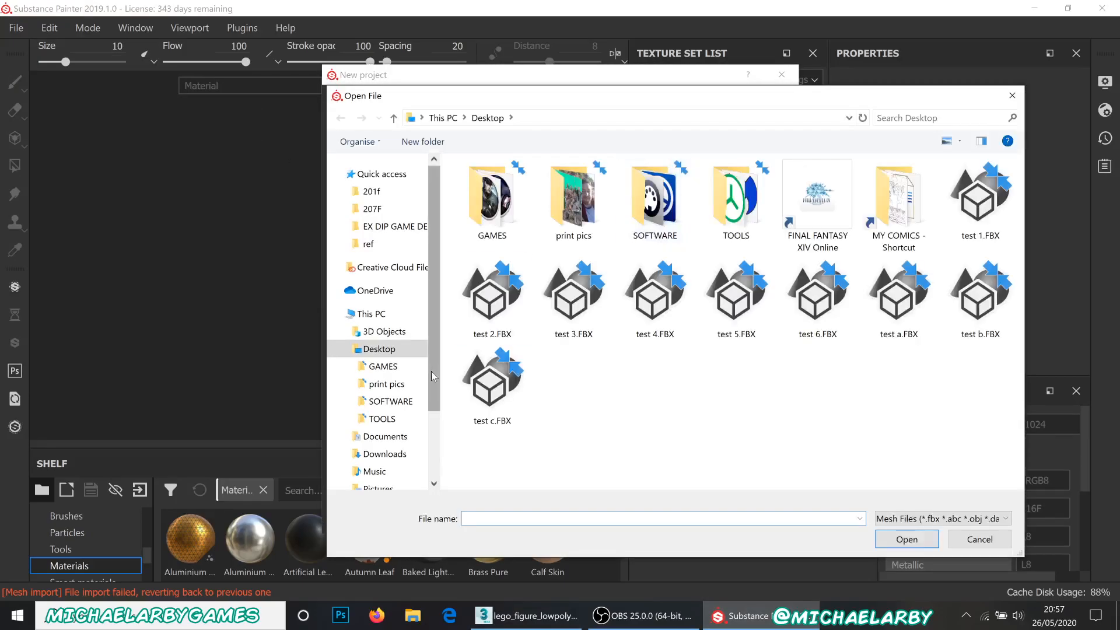
pyautogui.click(492, 385)
pyautogui.click(910, 536)
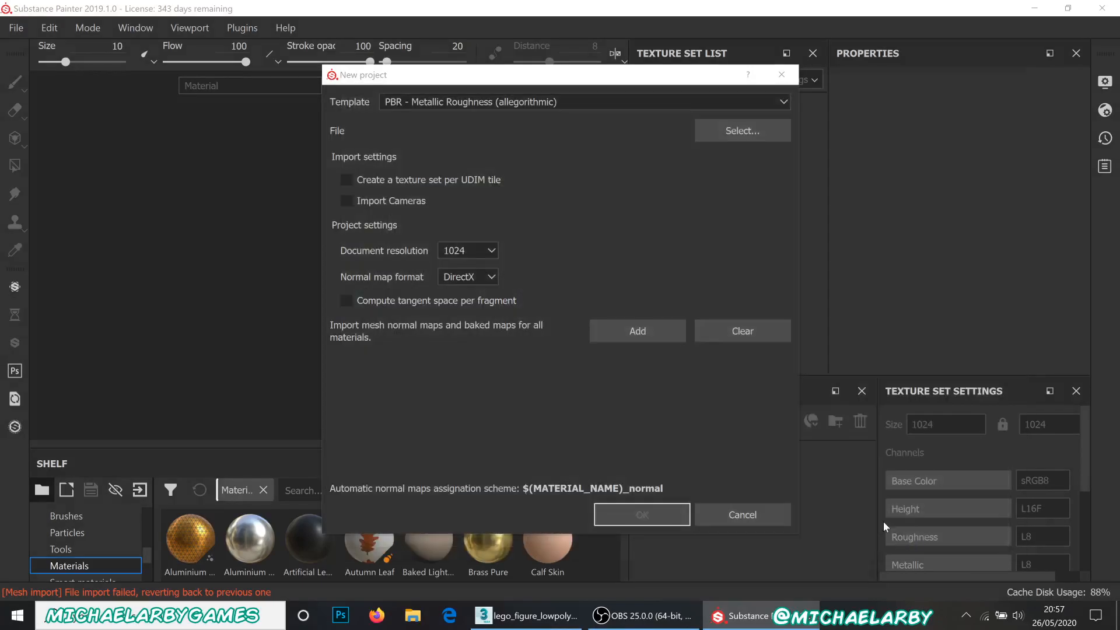
pyautogui.click(636, 511)
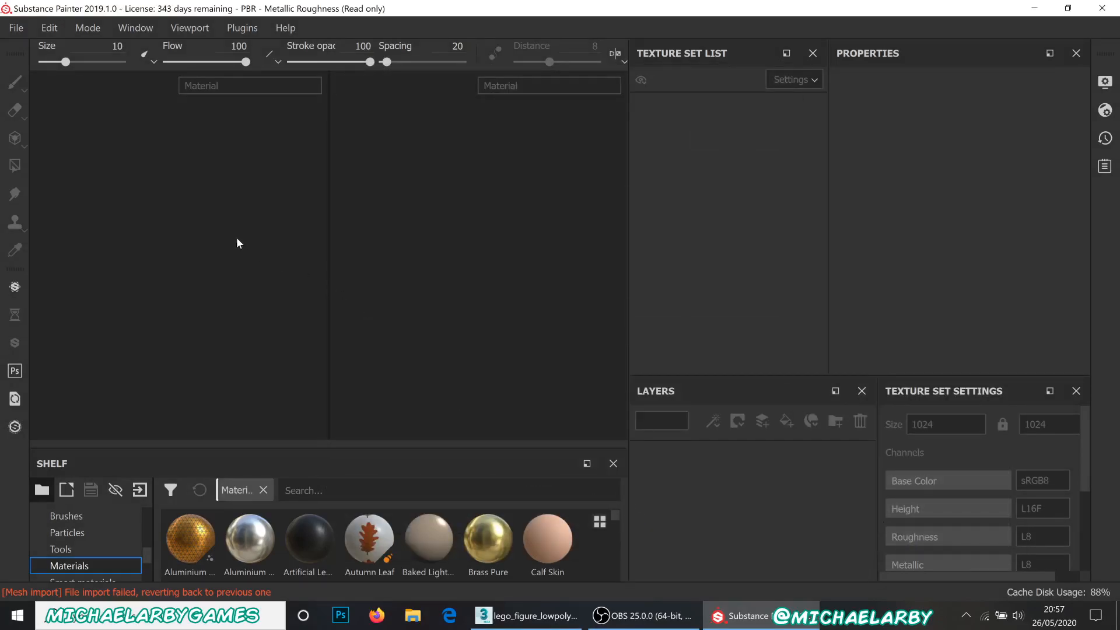
# Examine the imported figure's arm and hand placement in the 3D view and return to 3ds Max
pyautogui.moveTo(223, 248)
pyautogui.keyDown('alt'); pyautogui.mouseDown()
pyautogui.moveTo(170, 245)
pyautogui.moveTo(400, 251)
pyautogui.moveTo(155, 258)
pyautogui.moveTo(385, 244)
pyautogui.mouseUp(); pyautogui.keyUp('alt')
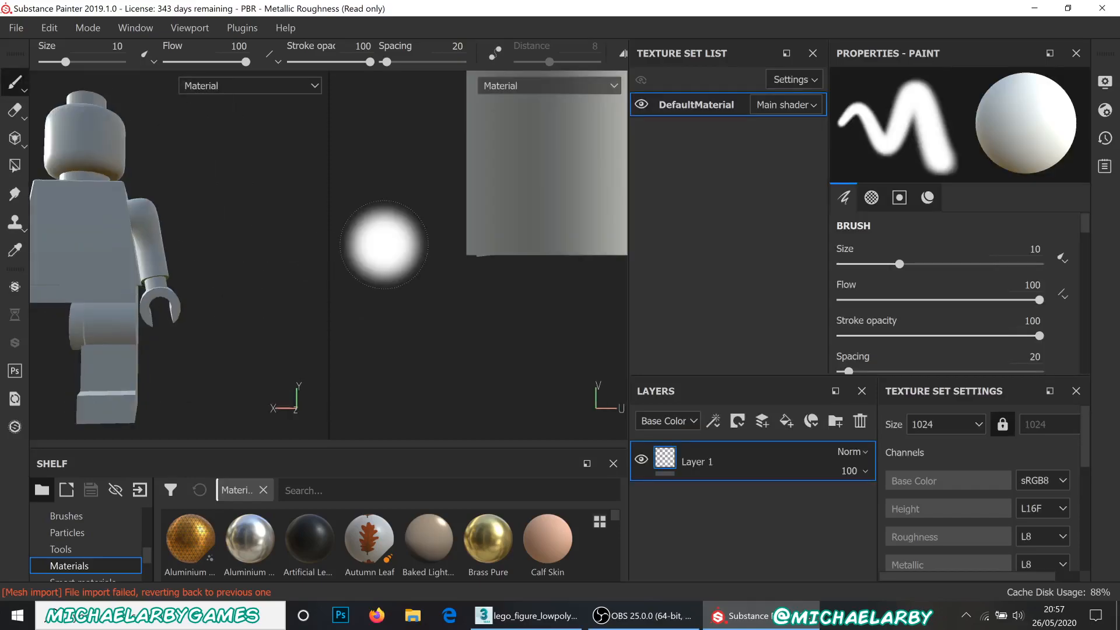
pyautogui.scroll(-3, 236, 277)
pyautogui.scroll(3, 72, 240)
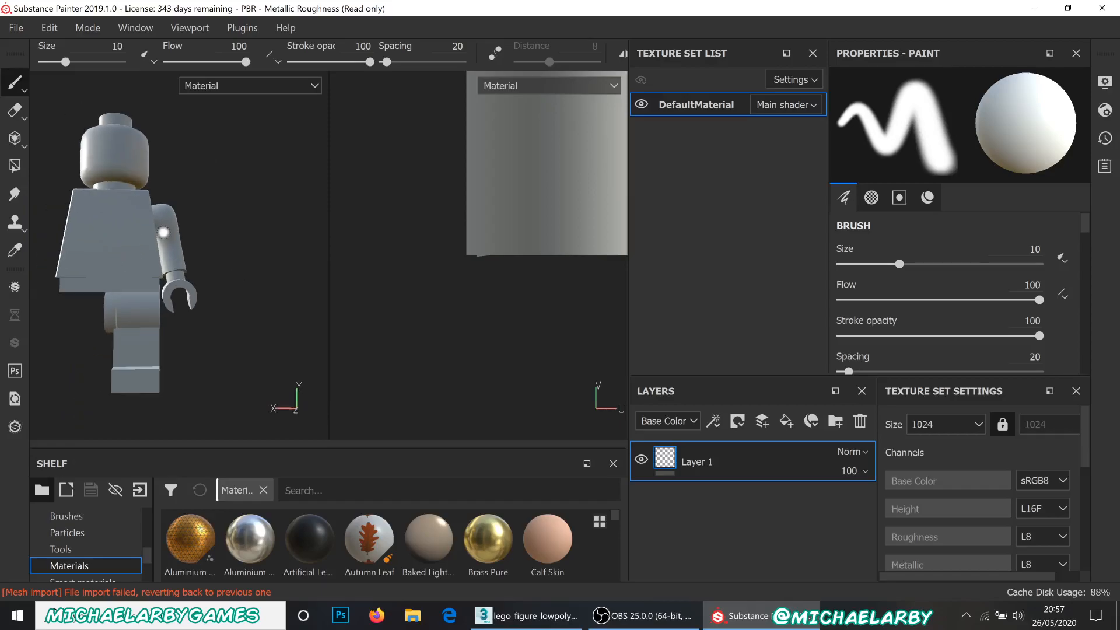
pyautogui.moveTo(224, 293)
pyautogui.keyDown('alt'); pyautogui.mouseDown()
pyautogui.moveTo(170, 302)
pyautogui.moveTo(210, 297)
pyautogui.mouseUp(); pyautogui.keyUp('alt')
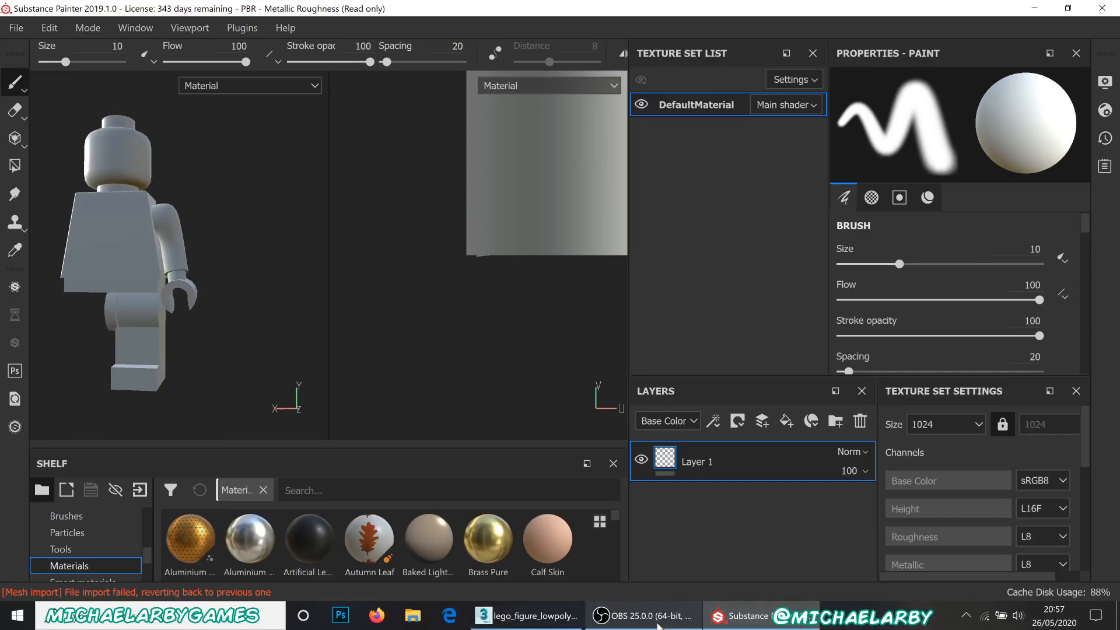
pyautogui.click(601, 618)
pyautogui.click(532, 620)
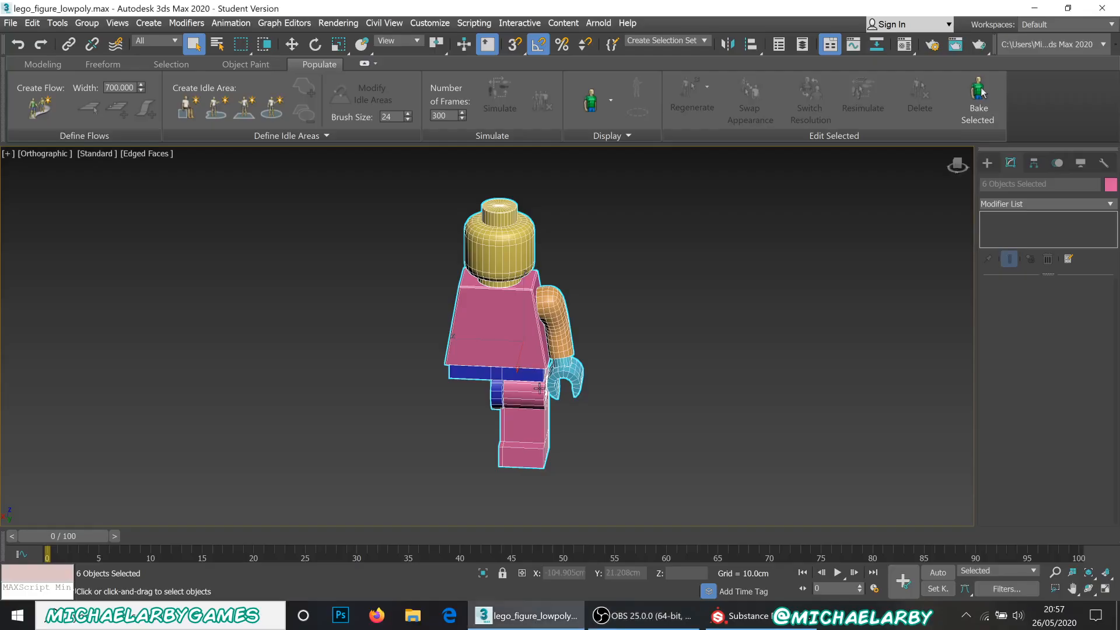
pyautogui.click(645, 323)
pyautogui.moveTo(629, 477); pyautogui.dragTo(617, 474)
pyautogui.click(12, 23)
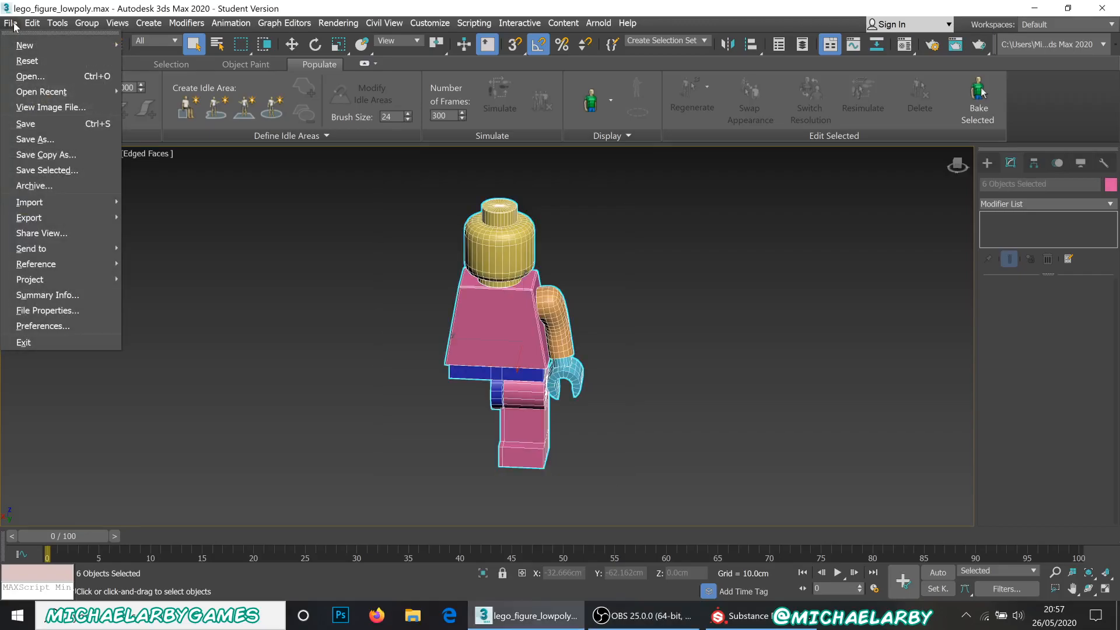
pyautogui.click(11, 23)
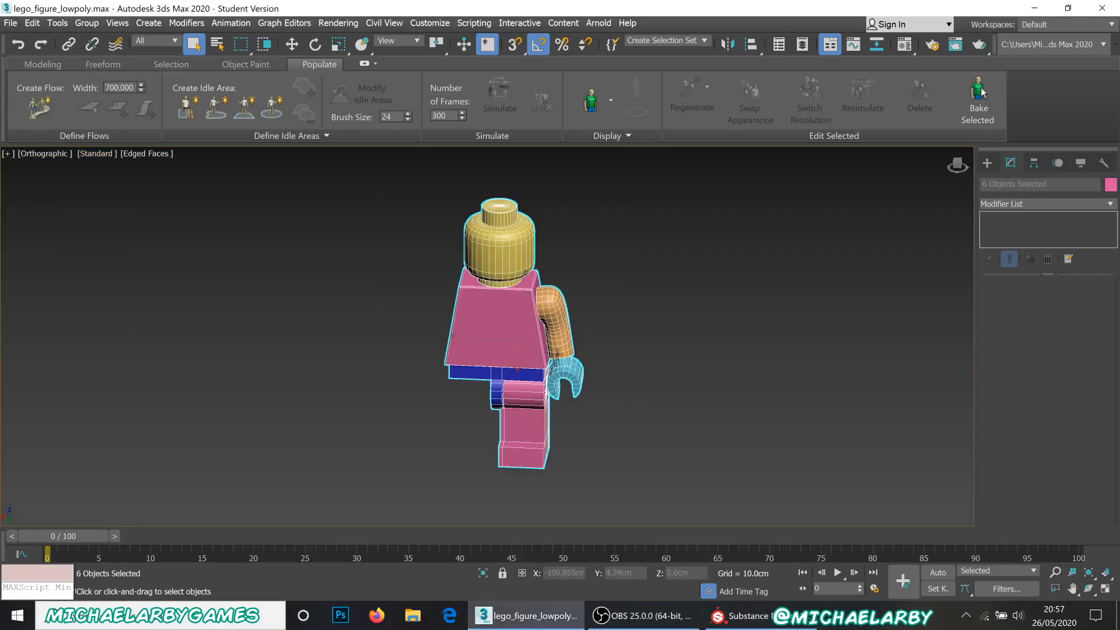
# Select the orange arm together with the blue hand and bring up the Adjust Transform reset options
pyautogui.click(577, 340)
pyautogui.click(564, 338)
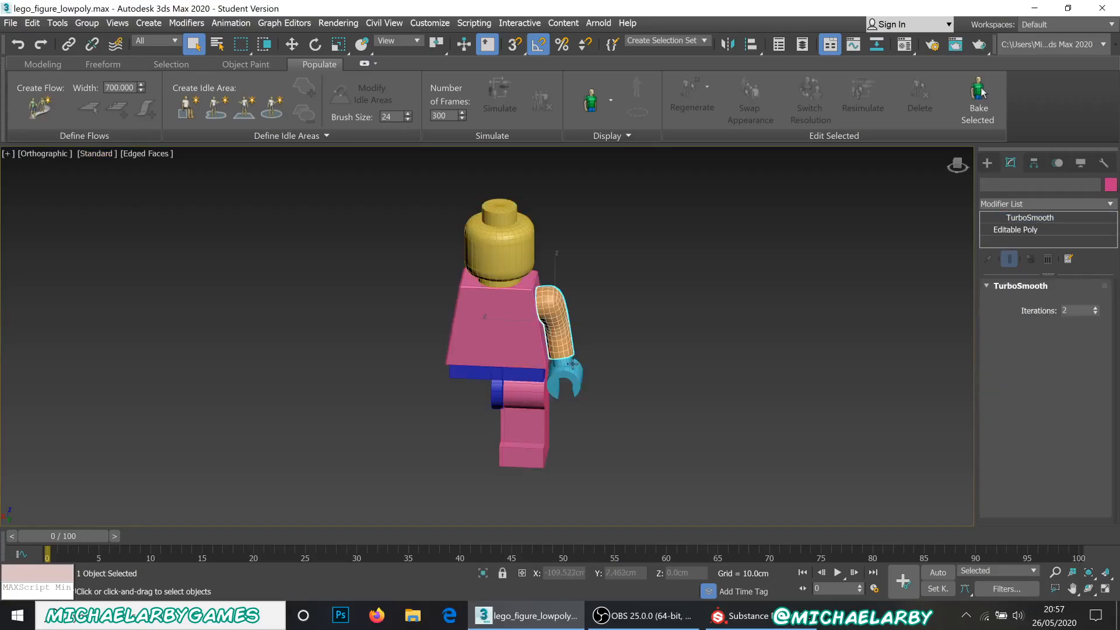
pyautogui.keyDown('ctrl'); pyautogui.click(556, 383); pyautogui.keyUp('ctrl')
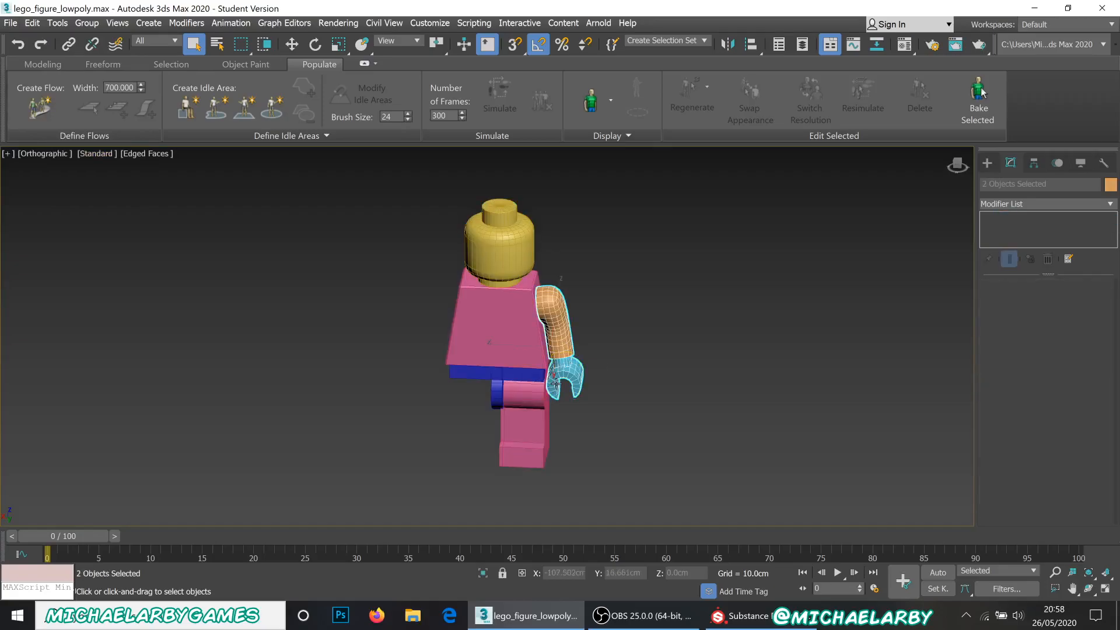
pyautogui.click(1036, 164)
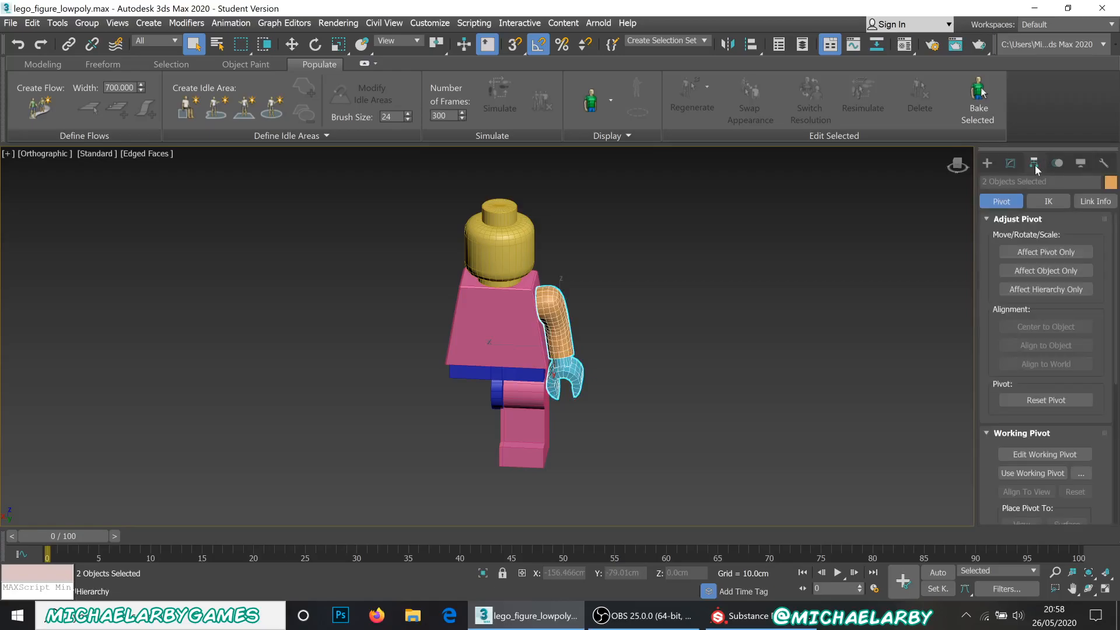
pyautogui.scroll(-6, 1021, 260)
pyautogui.scroll(-3, 1022, 264)
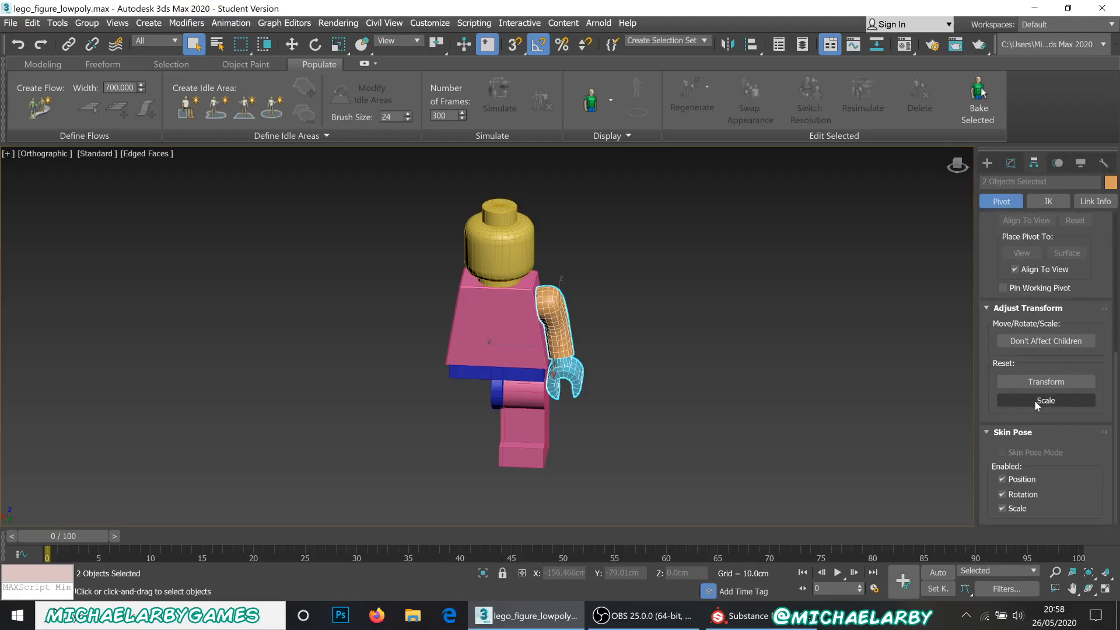
# Reset the transform of the orange arm and the blue hand individually, with the Rotate tool active
pyautogui.click(316, 47)
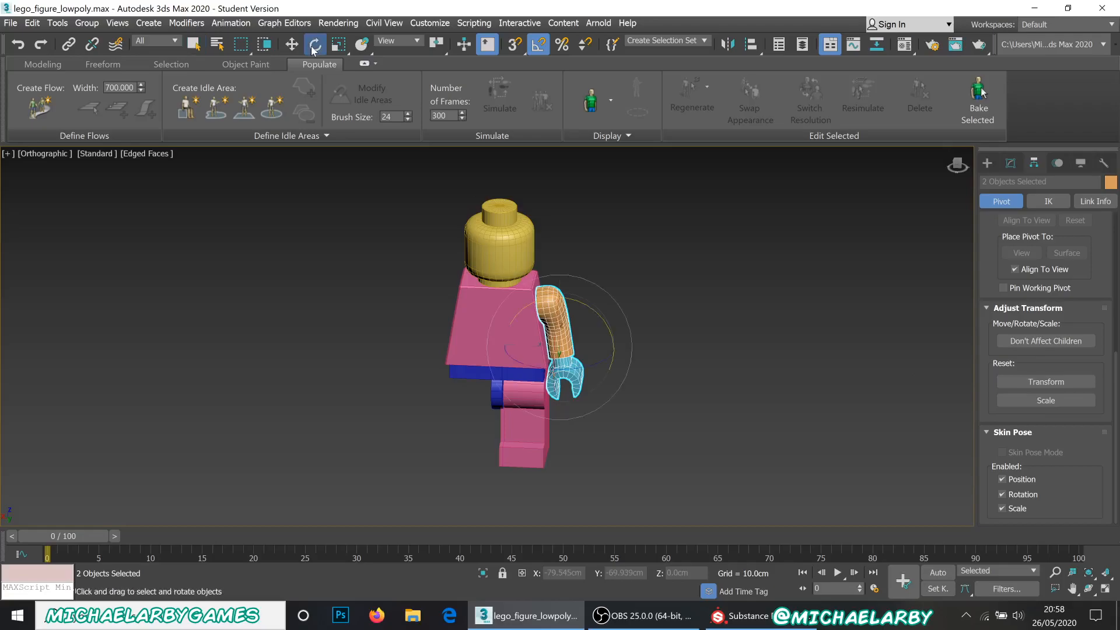
pyautogui.click(681, 377)
pyautogui.click(565, 340)
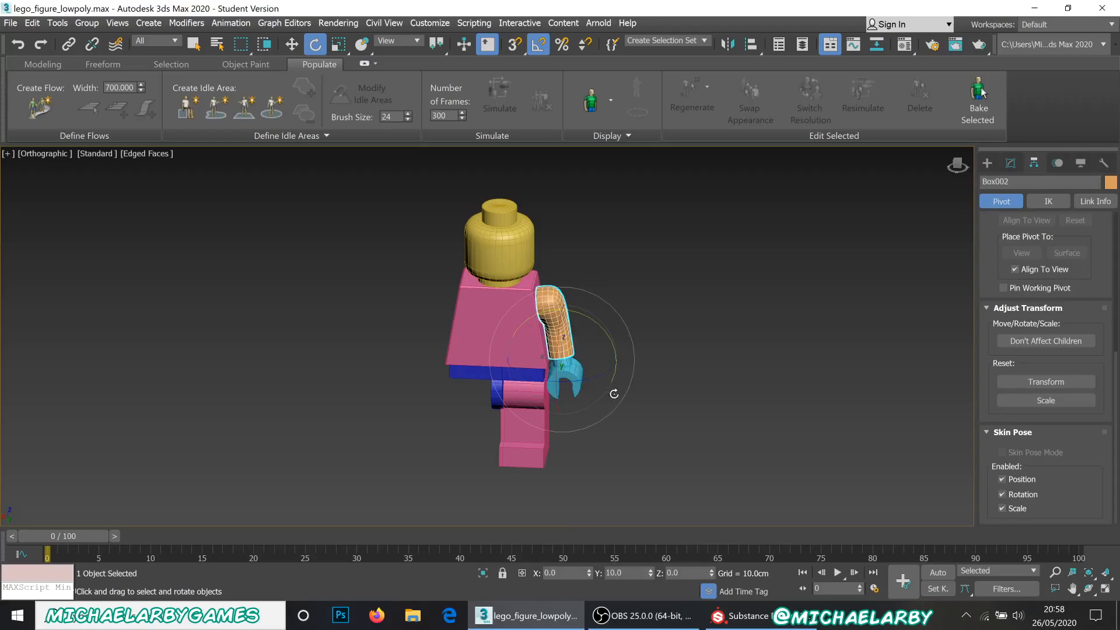
pyautogui.click(1046, 383)
pyautogui.click(640, 400)
pyautogui.click(548, 382)
pyautogui.click(1040, 383)
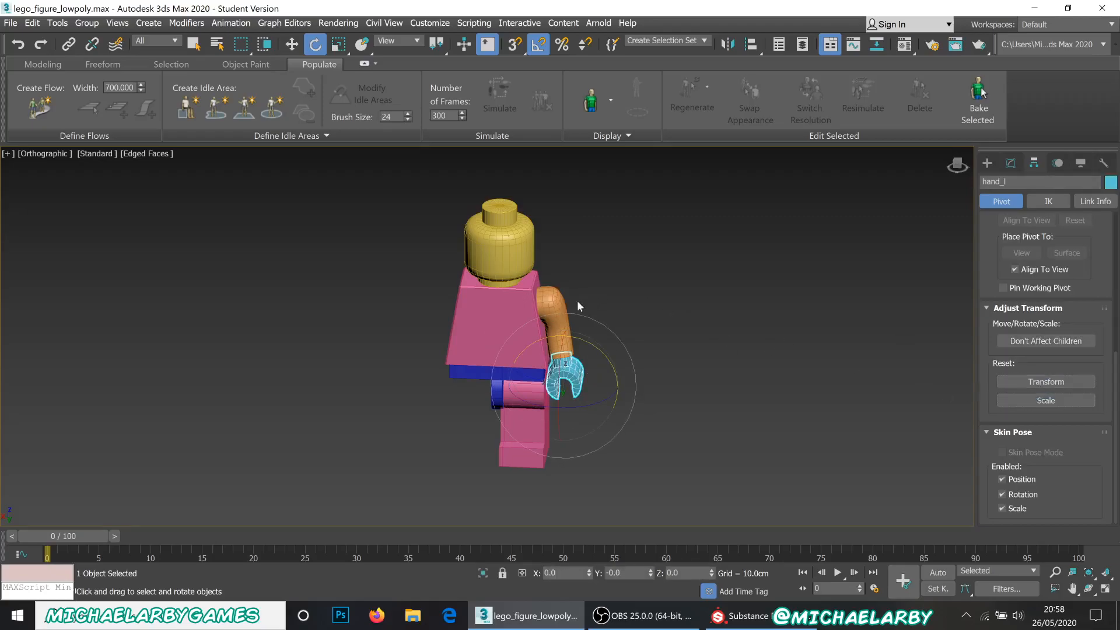
# Reset the scale of the orange arm on its own and view the arm and hand from the front
pyautogui.click(555, 309)
pyautogui.click(1050, 402)
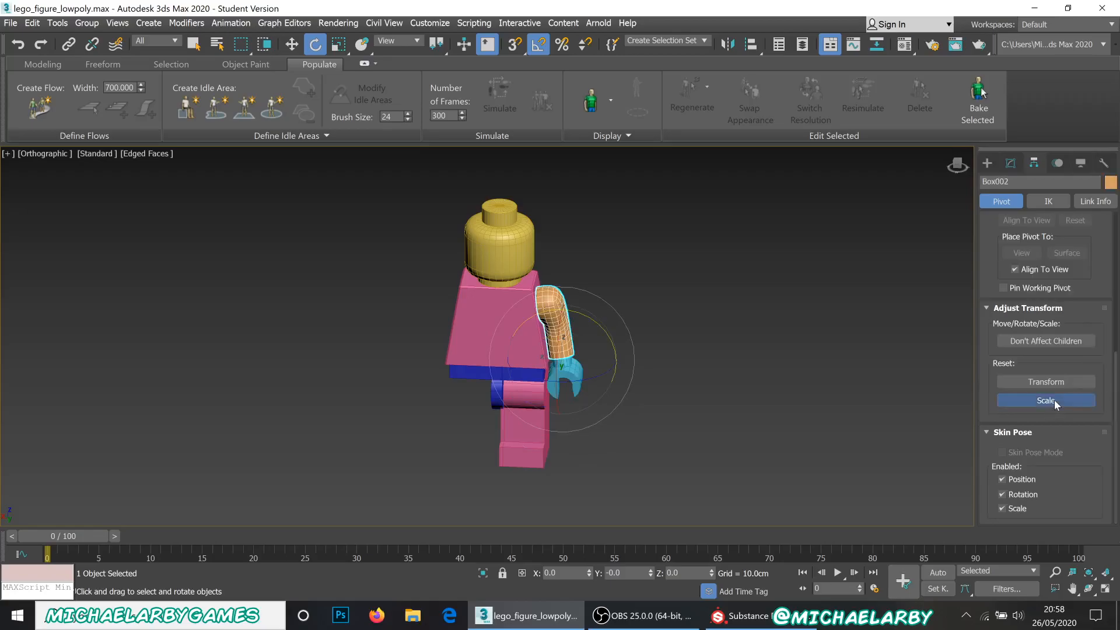
pyautogui.keyDown('alt'); pyautogui.moveTo(513, 304); pyautogui.dragTo(552, 308, button='middle'); pyautogui.keyUp('alt')
pyautogui.scroll(-2, 528, 315)
pyautogui.scroll(4, 543, 324)
pyautogui.keyDown('alt'); pyautogui.moveTo(550, 328); pyautogui.dragTo(574, 331, button='middle'); pyautogui.keyUp('alt')
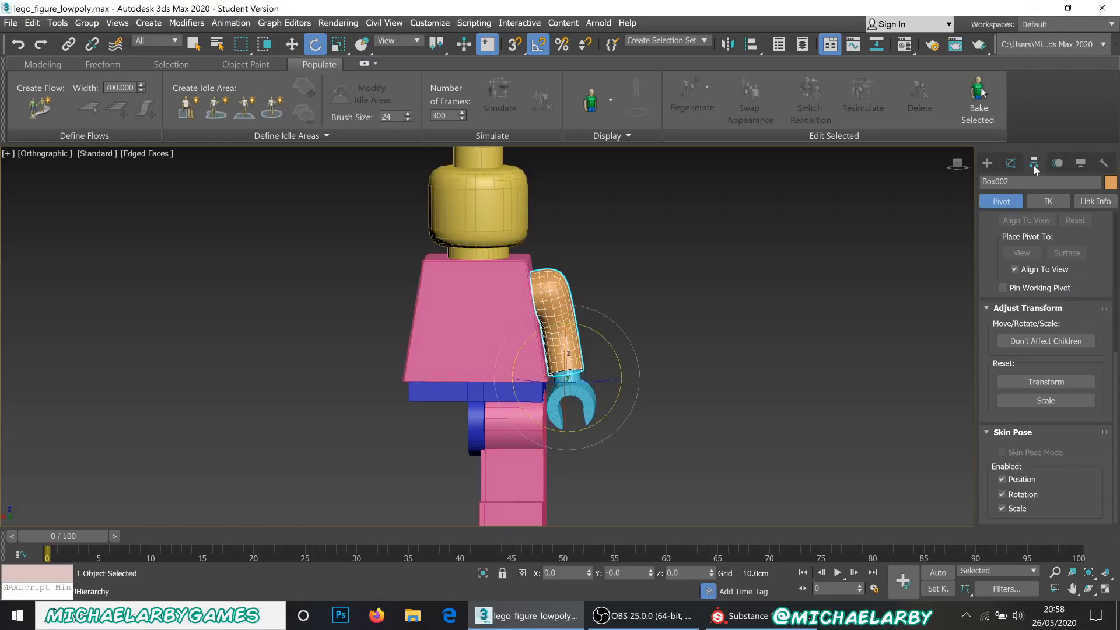
# Compare the arm and hand placement in Substance Painter's imported figure with the model back in 3ds Max
pyautogui.click(744, 620)
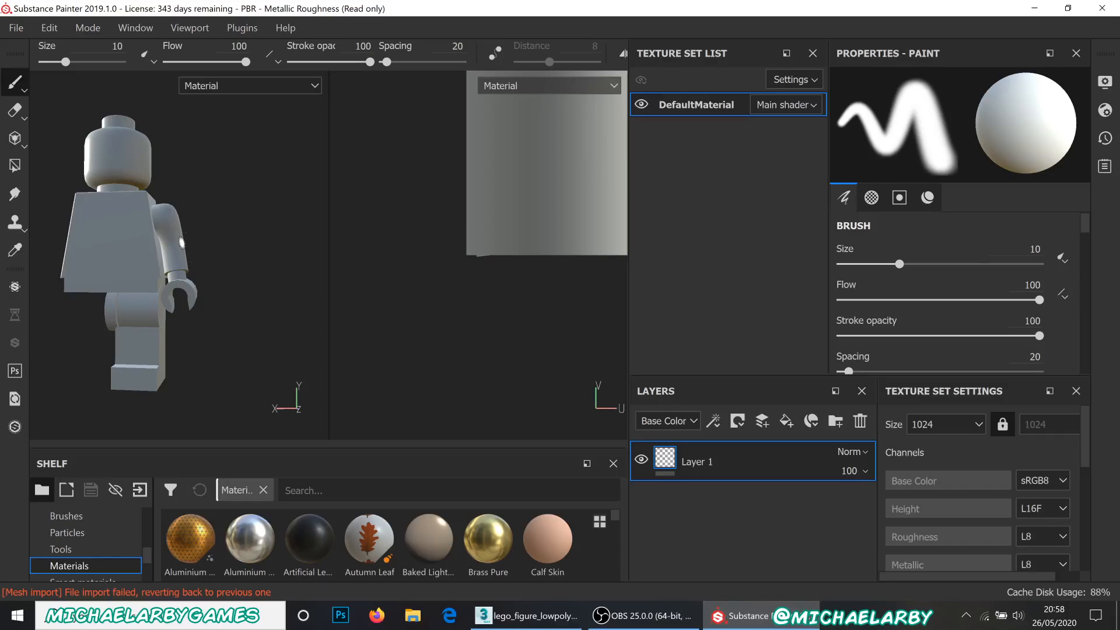
pyautogui.click(528, 615)
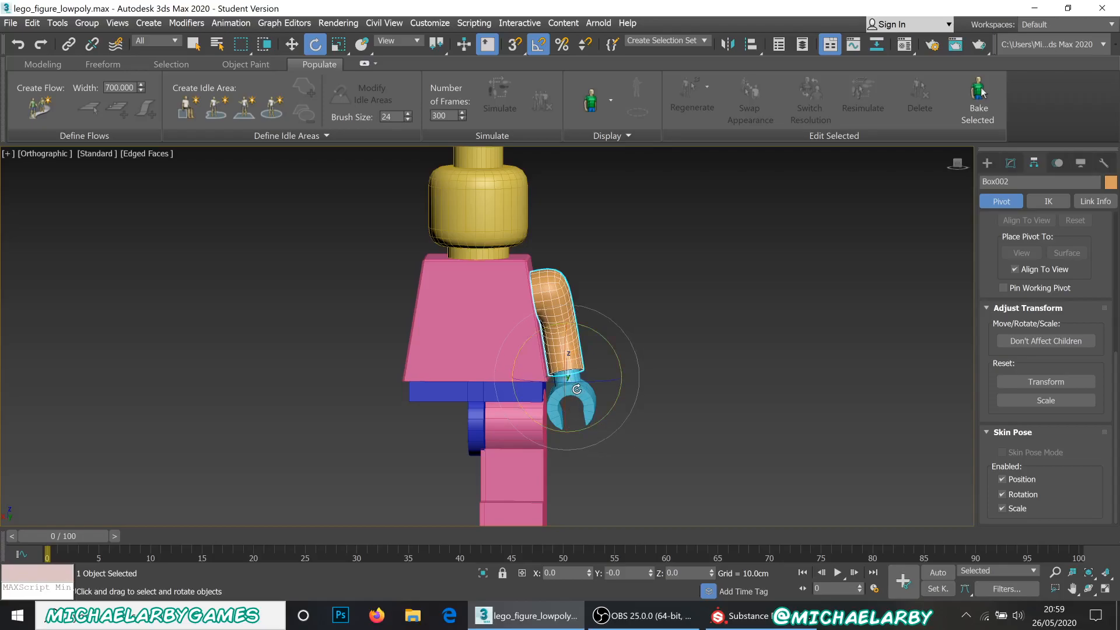
pyautogui.keyDown('alt'); pyautogui.moveTo(577, 389); pyautogui.dragTo(564, 398, button='middle'); pyautogui.keyUp('alt')
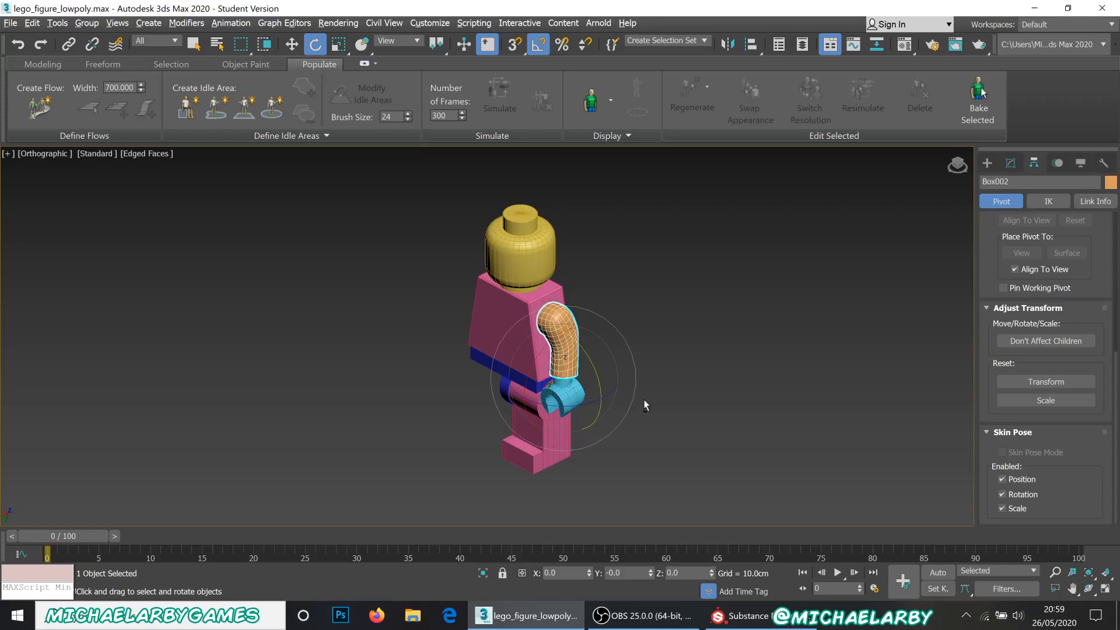
pyautogui.keyDown('alt'); pyautogui.moveTo(648, 400); pyautogui.dragTo(581, 356, button='middle'); pyautogui.keyUp('alt')
pyautogui.scroll(2, 576, 360)
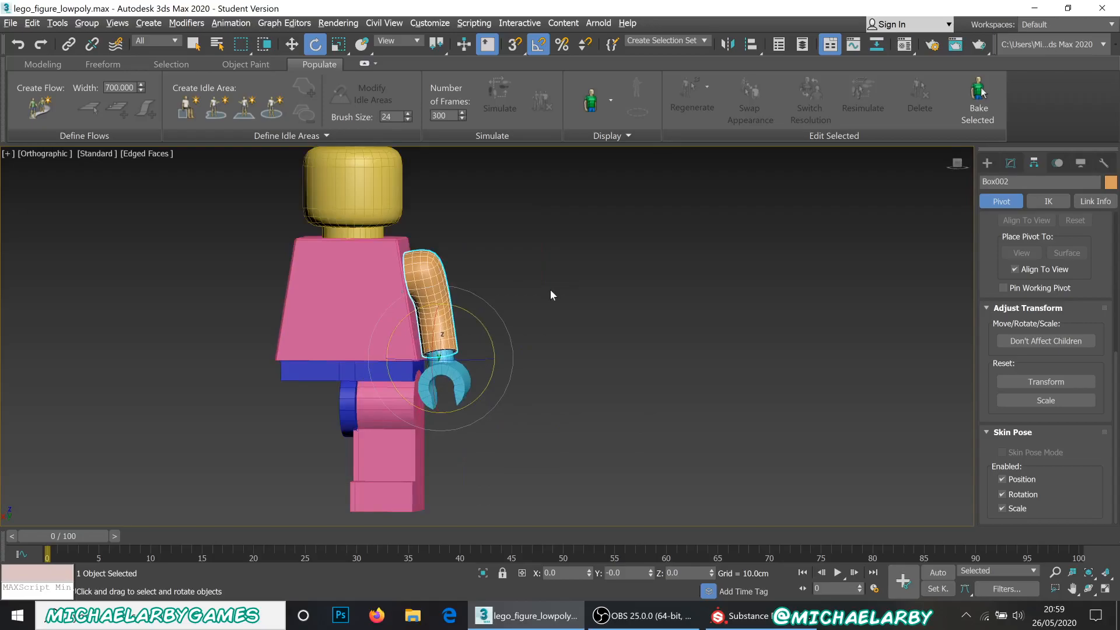
pyautogui.keyDown('alt'); pyautogui.moveTo(551, 289); pyautogui.dragTo(530, 302, button='middle'); pyautogui.keyUp('alt')
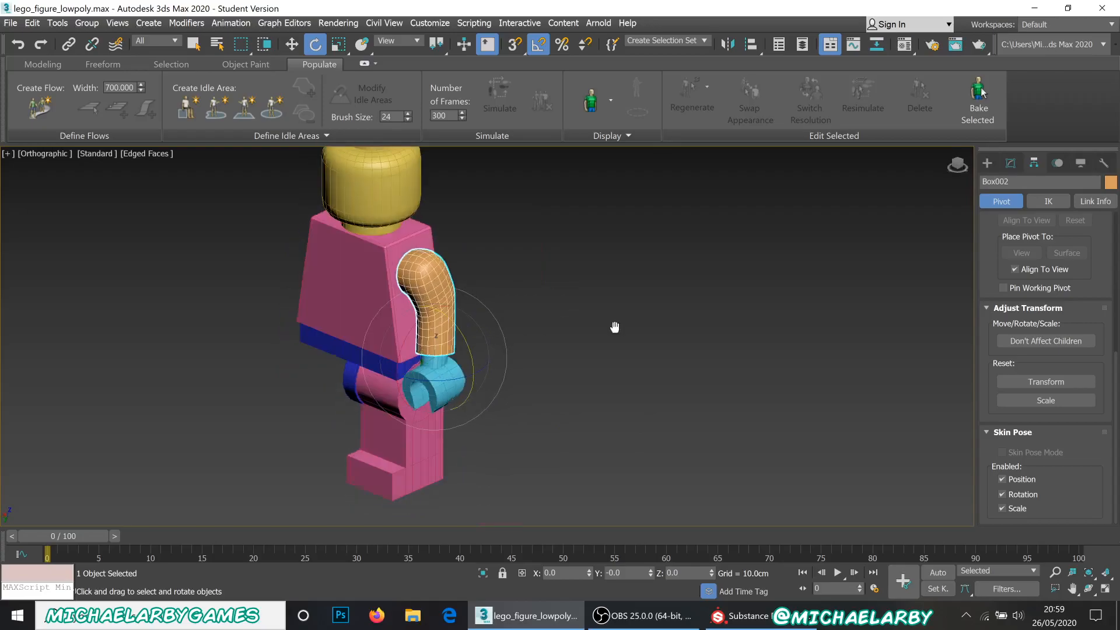
pyautogui.moveTo(614, 327); pyautogui.dragTo(635, 363, button='middle')
pyautogui.scroll(-3, 643, 347)
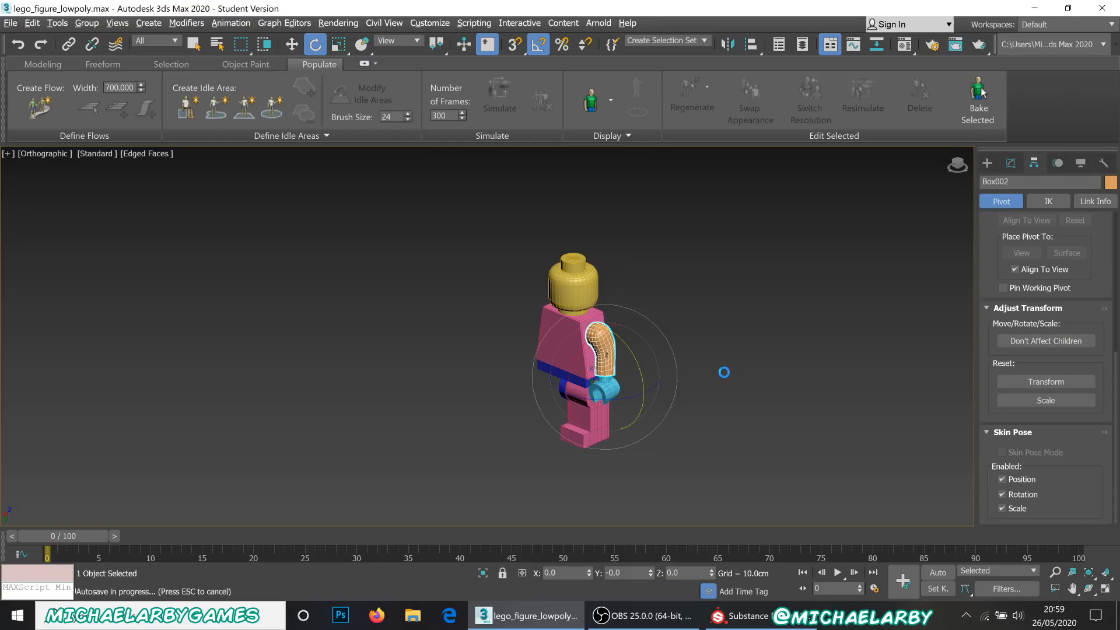
# Select all six parts of the figure, reset their transform and scale together, and clear the selection
pyautogui.moveTo(532, 312); pyautogui.dragTo(631, 468)
pyautogui.click(1060, 388)
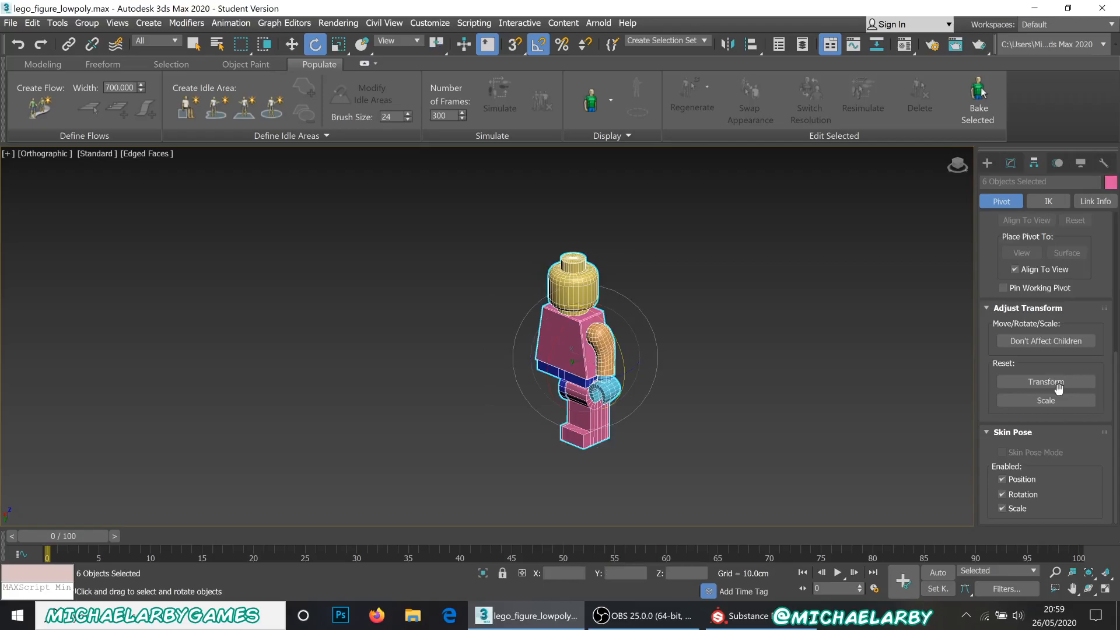
pyautogui.click(1041, 402)
pyautogui.click(696, 425)
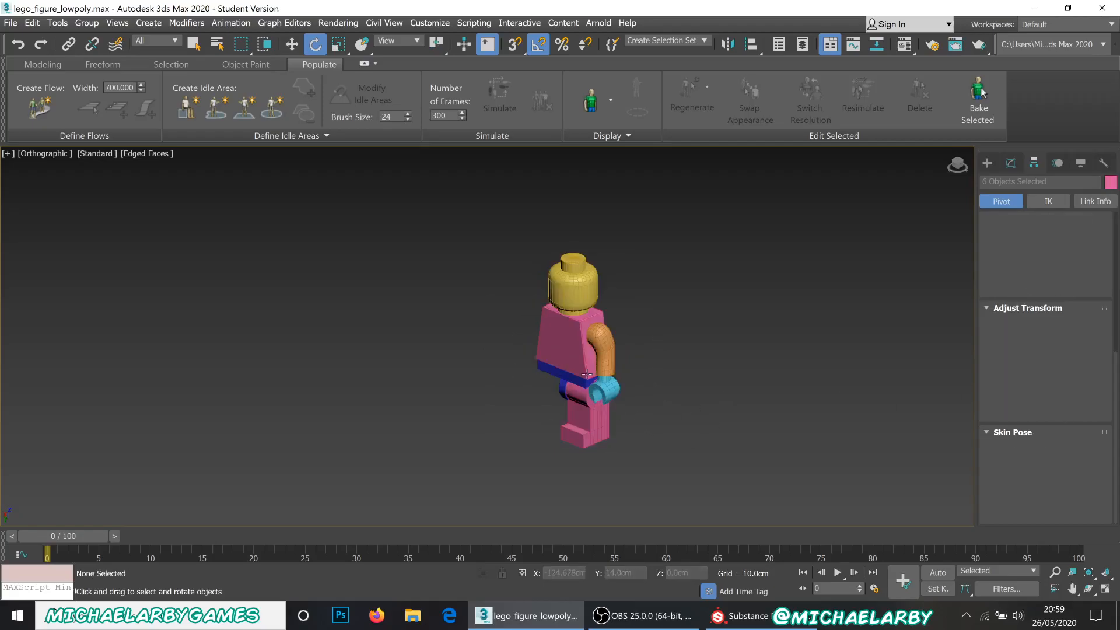
pyautogui.scroll(2, 578, 362)
pyautogui.keyDown('alt'); pyautogui.moveTo(530, 392); pyautogui.dragTo(589, 357, button='middle'); pyautogui.keyUp('alt')
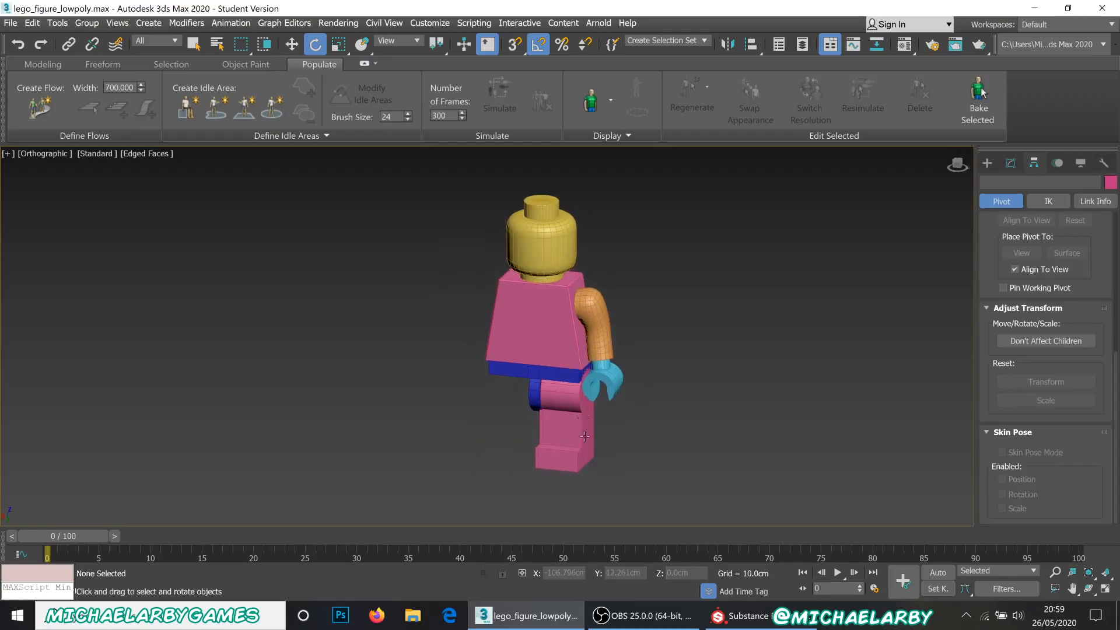
# Apply a Symmetry modifier to the pink leg, the blue hand and the orange arm selected together
pyautogui.click(558, 459)
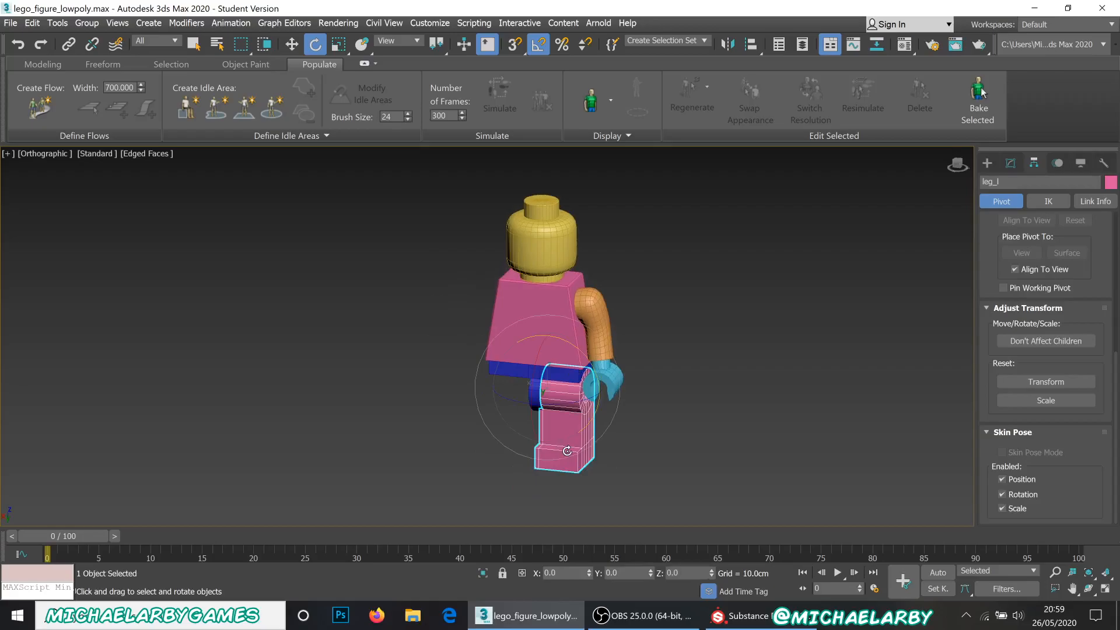
pyautogui.rightClick(622, 387)
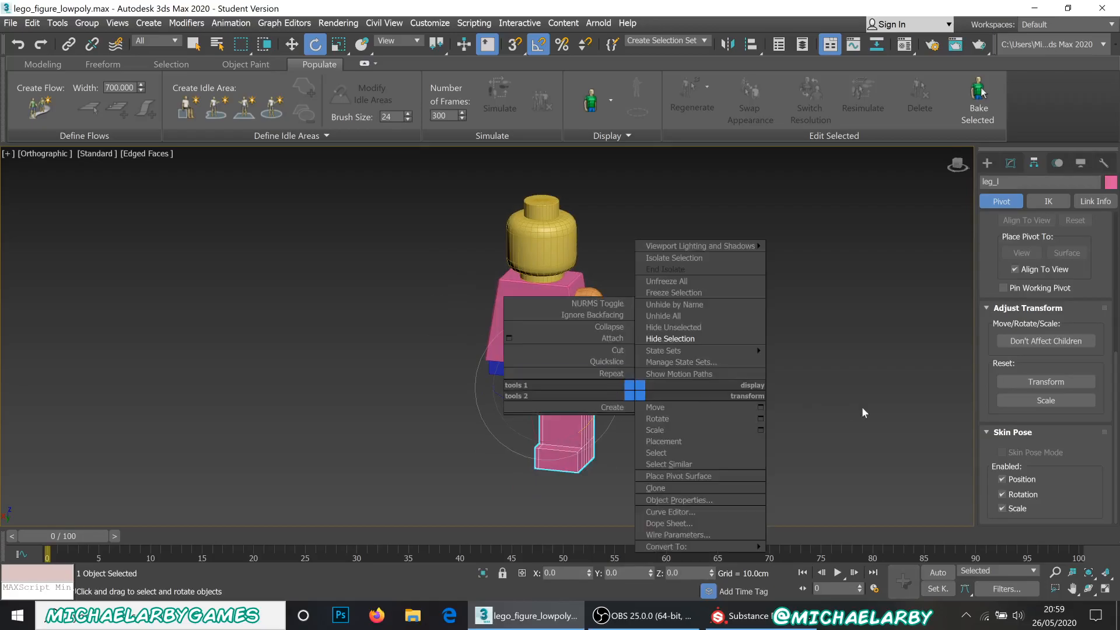
pyautogui.click(988, 163)
pyautogui.click(674, 440)
pyautogui.click(563, 432)
pyautogui.keyDown('ctrl'); pyautogui.click(606, 396); pyautogui.keyUp('ctrl')
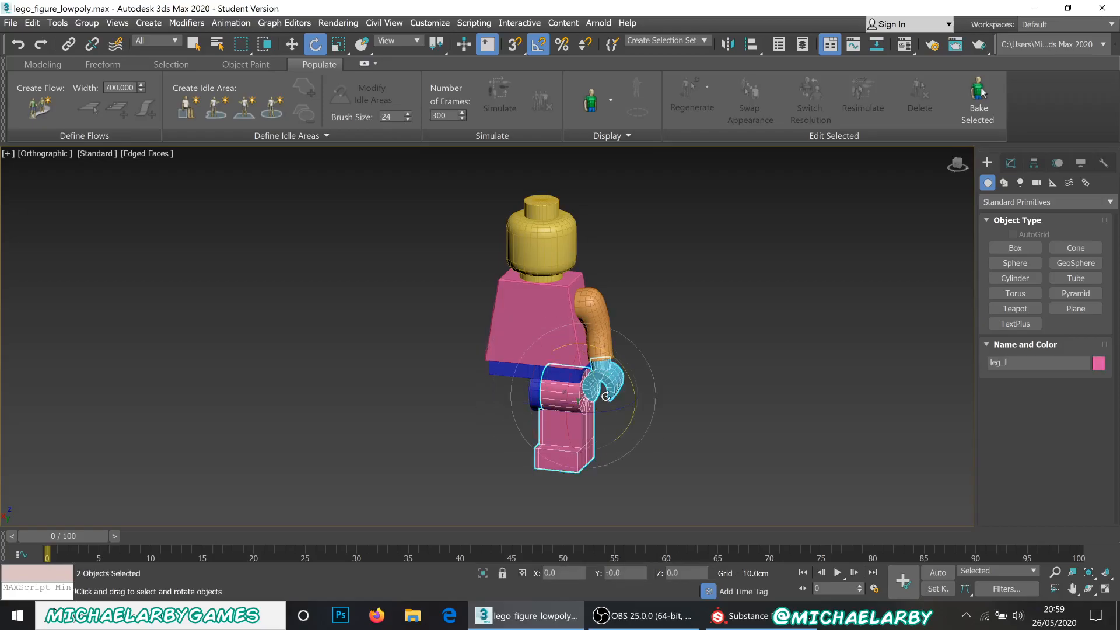
pyautogui.keyDown('ctrl'); pyautogui.click(595, 320); pyautogui.keyUp('ctrl')
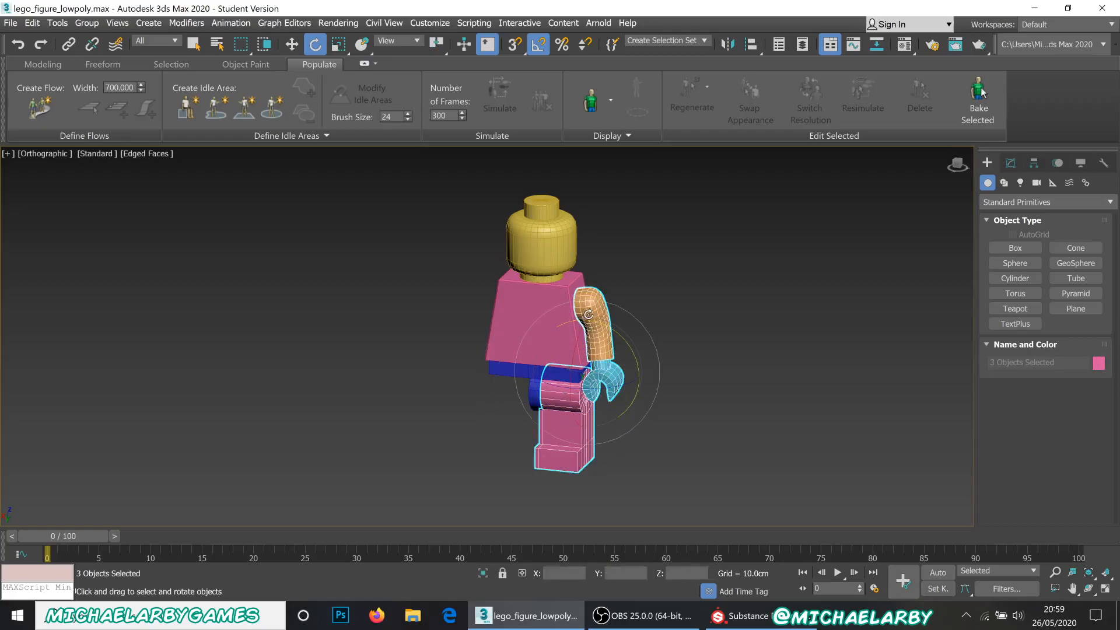
pyautogui.click(1011, 164)
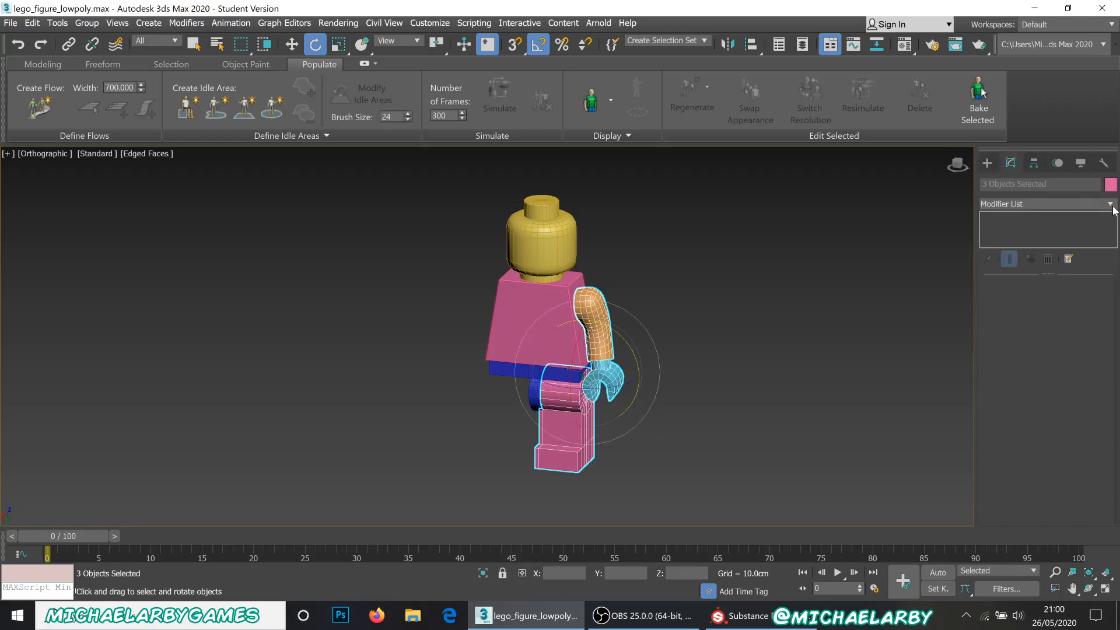
pyautogui.click(1110, 204)
pyautogui.moveTo(1108, 283); pyautogui.dragTo(1104, 480)
pyautogui.scroll(-3, 1104, 480)
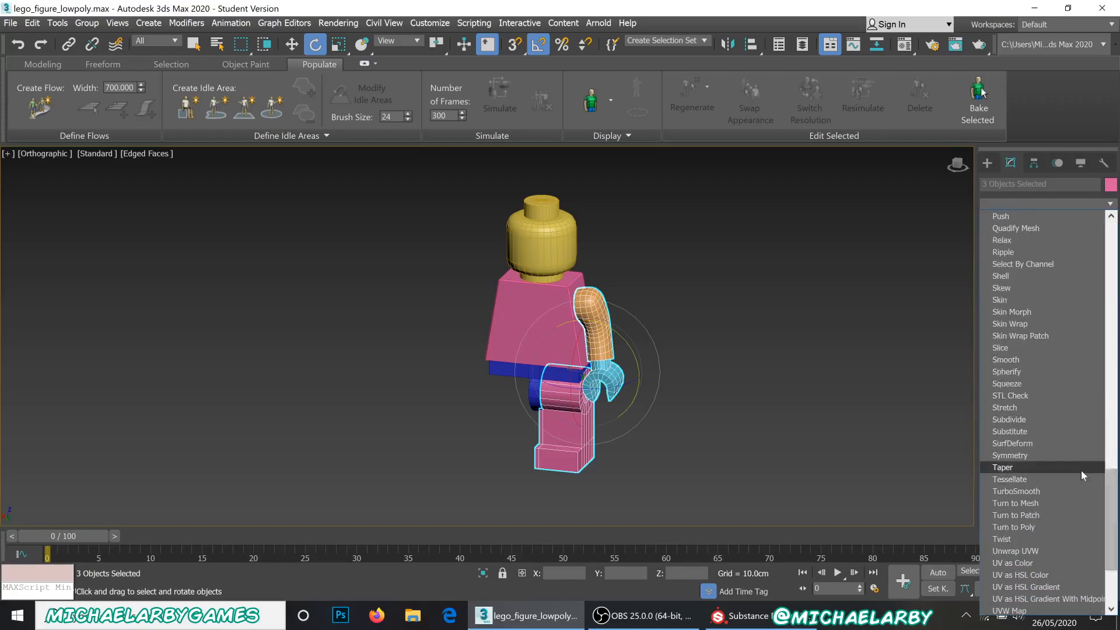
pyautogui.click(1030, 456)
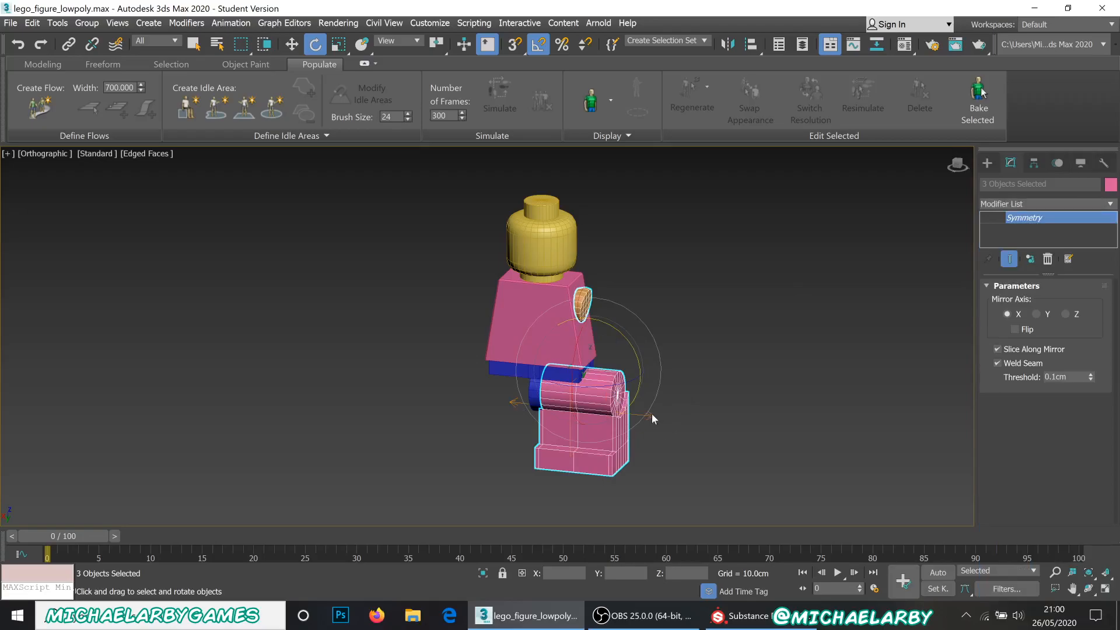
# Move the Symmetry mirror plane sideways away from the figure, to about X -112.7 cm and Y -1.8 cm
pyautogui.doubleClick(1035, 220)
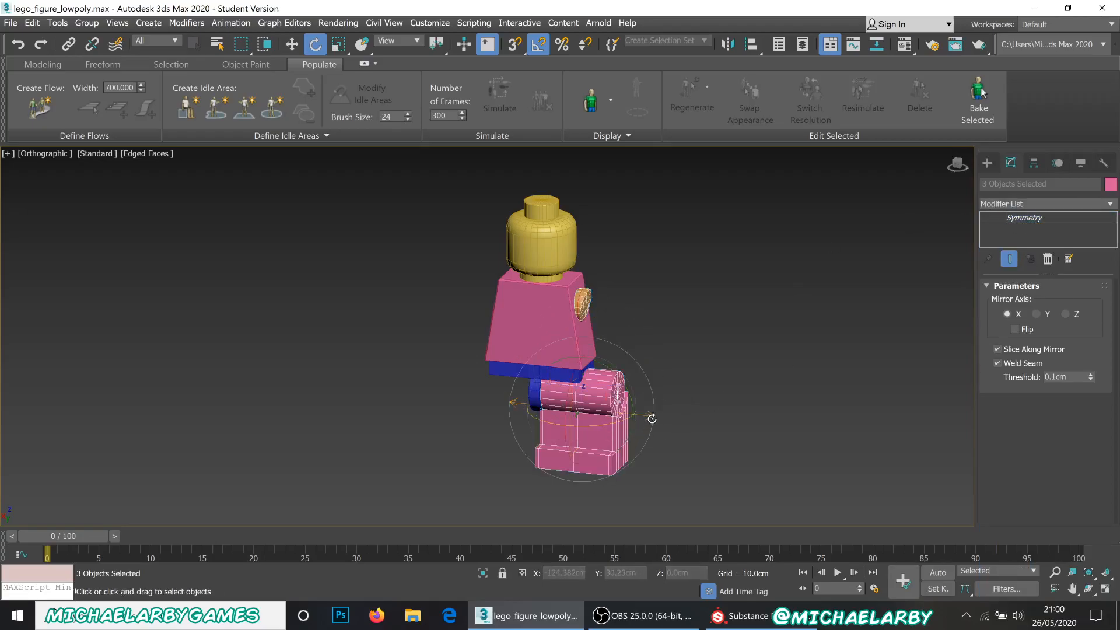
pyautogui.moveTo(666, 417)
pyautogui.mouseDown()
pyautogui.moveTo(689, 418)
pyautogui.moveTo(653, 430)
pyautogui.mouseUp()
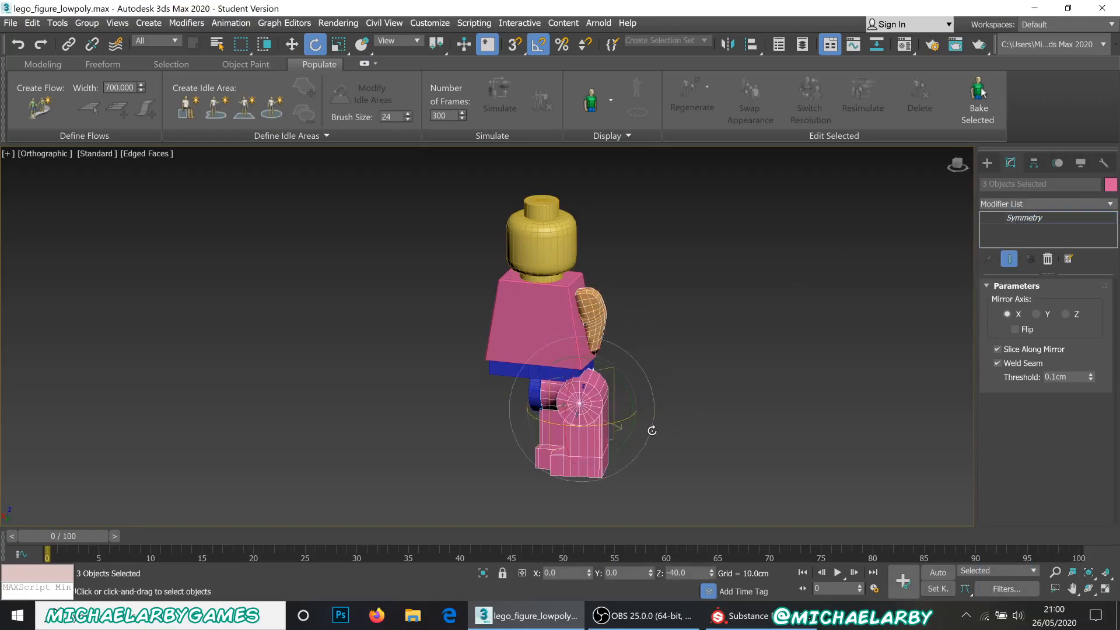
pyautogui.hotkey('ctrl', 'z')
pyautogui.click(292, 44)
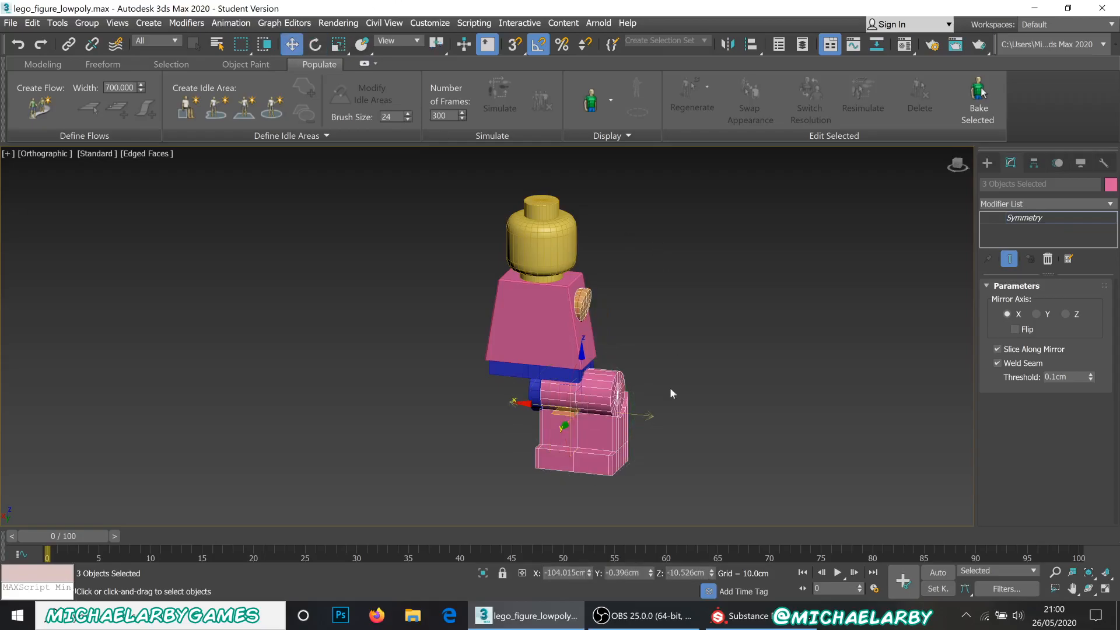
pyautogui.moveTo(643, 415); pyautogui.dragTo(675, 430)
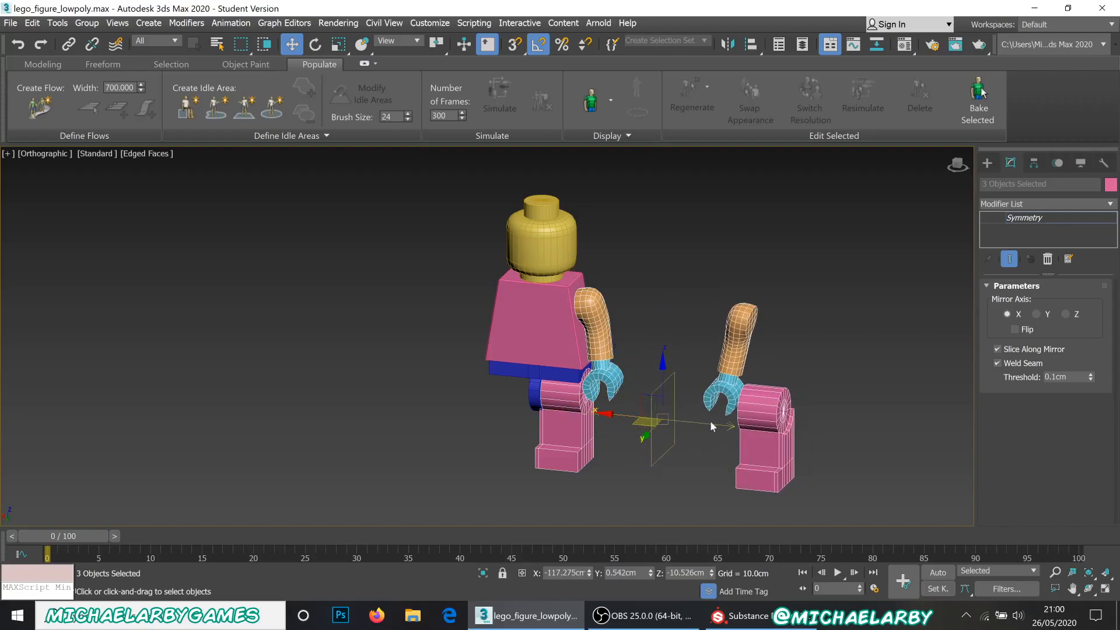
pyautogui.moveTo(712, 430); pyautogui.dragTo(651, 417)
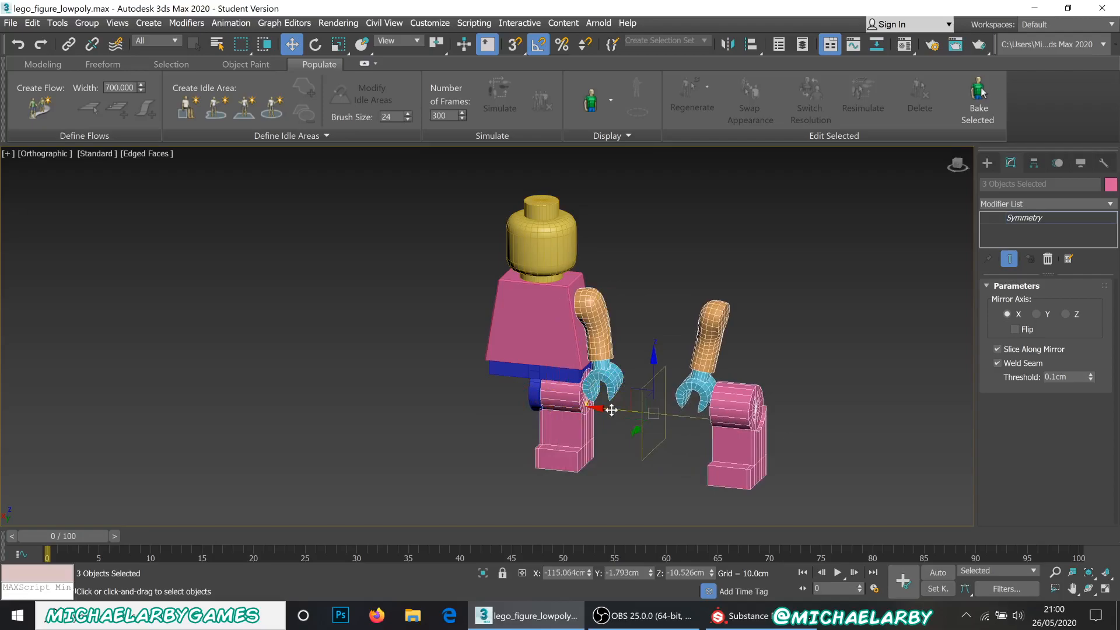
pyautogui.moveTo(696, 419); pyautogui.dragTo(681, 442)
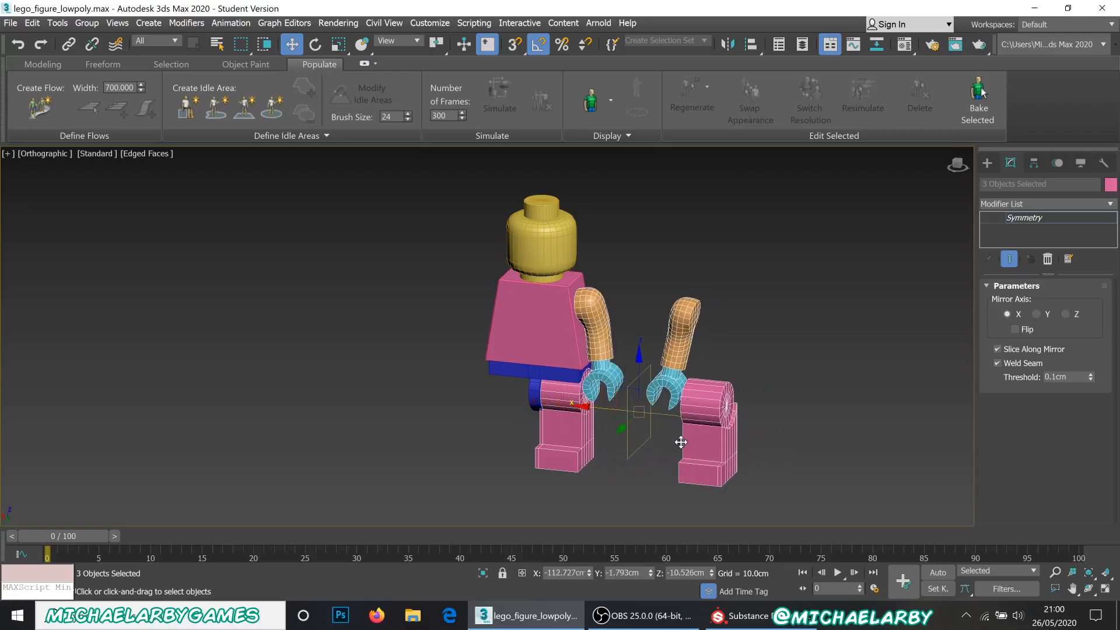
# Try the Y mirror axis and move the mirror plane farther out, to about X -127.2 cm and Y -7.9 cm
pyautogui.click(1037, 314)
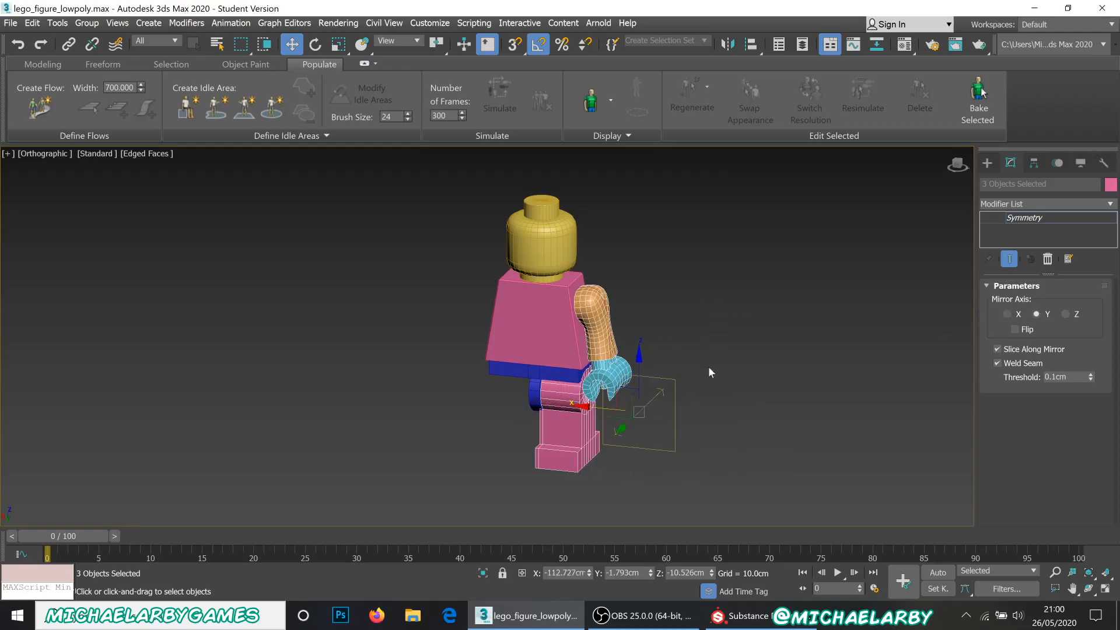
pyautogui.keyDown('alt'); pyautogui.moveTo(729, 430); pyautogui.dragTo(701, 424, button='middle'); pyautogui.keyUp('alt')
pyautogui.moveTo(677, 396); pyautogui.dragTo(710, 412)
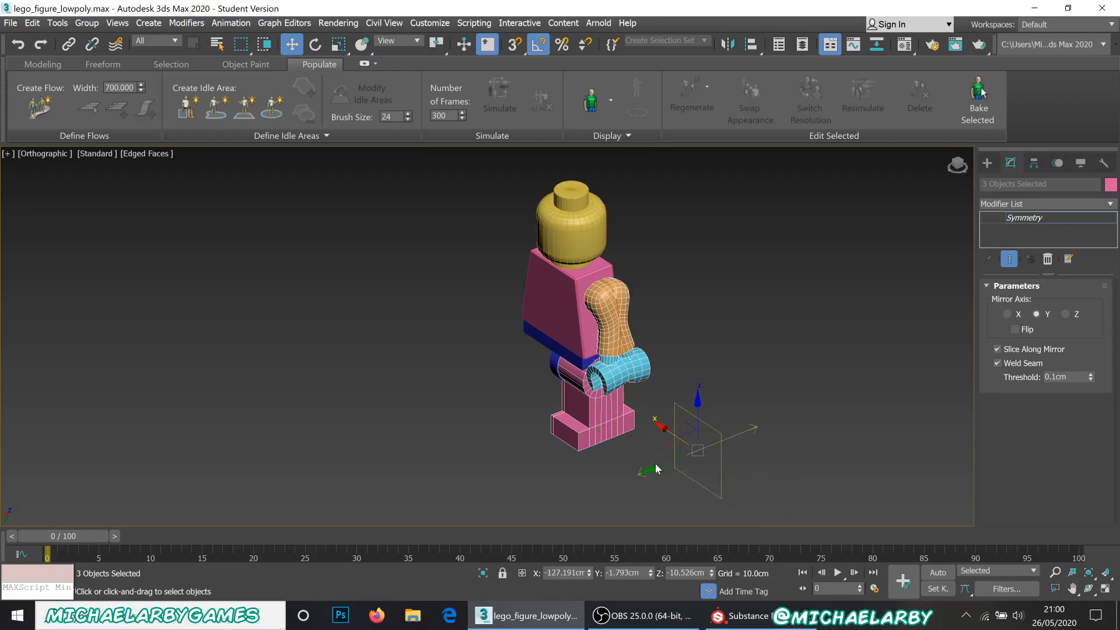
pyautogui.moveTo(657, 465); pyautogui.dragTo(694, 453)
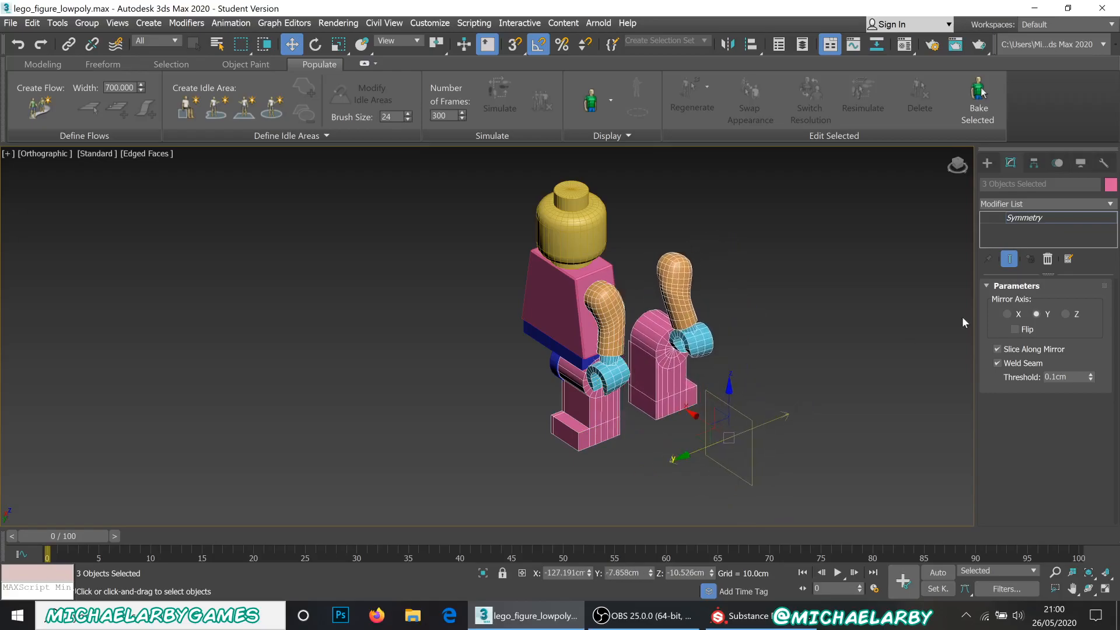
# Set the Symmetry mirror axis back to X and leave the mirror plane editing level
pyautogui.click(1008, 314)
pyautogui.keyDown('alt'); pyautogui.moveTo(729, 388); pyautogui.dragTo(710, 322, button='middle'); pyautogui.keyUp('alt')
pyautogui.scroll(-2, 772, 344)
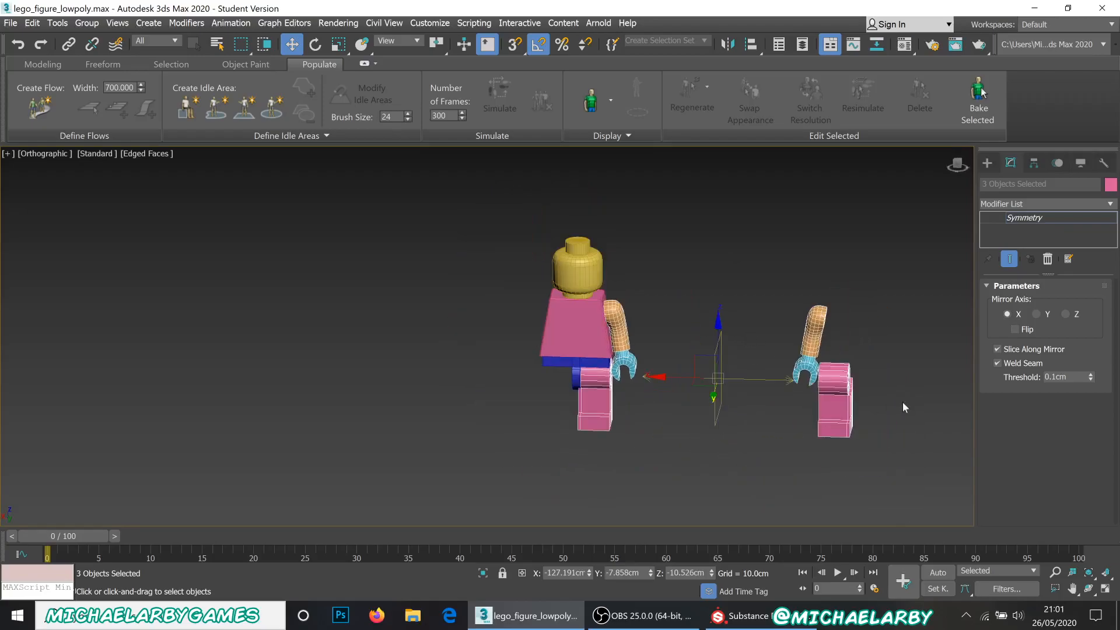
pyautogui.scroll(2, 815, 382)
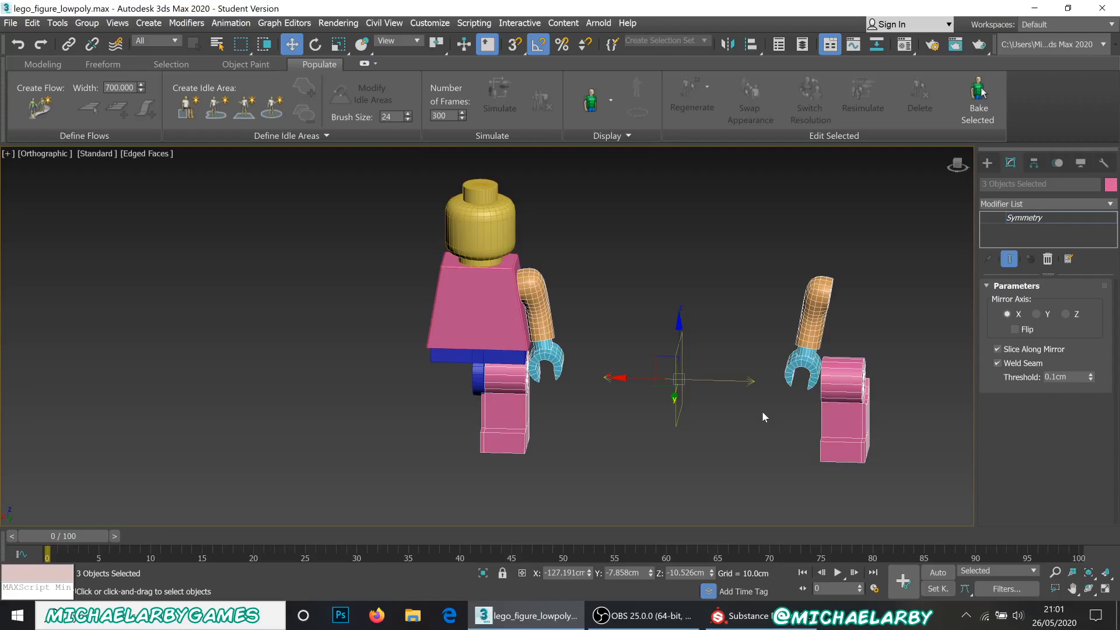
pyautogui.rightClick(722, 409)
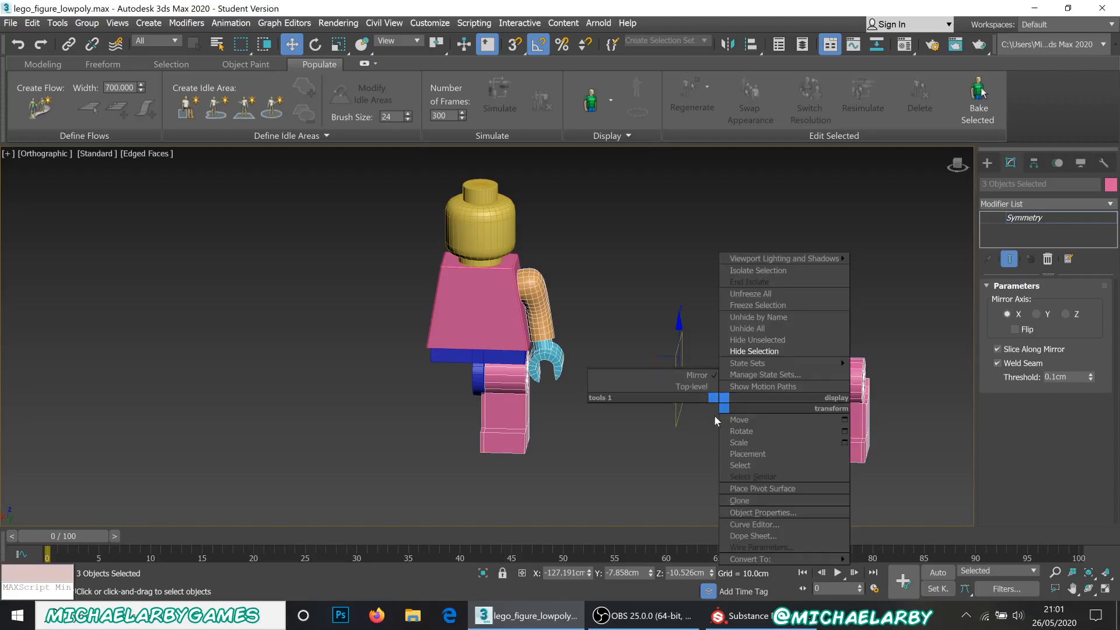
pyautogui.click(691, 389)
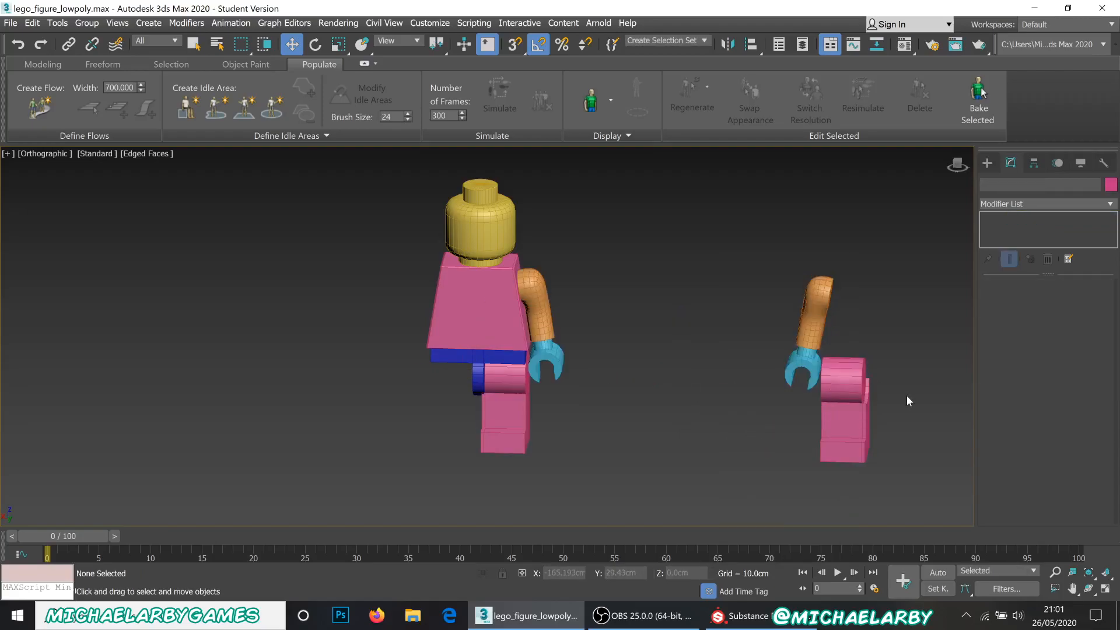
# Check the mirrored leg, blue hand and orange arm one at a time, including their modifier stacks
pyautogui.click(523, 410)
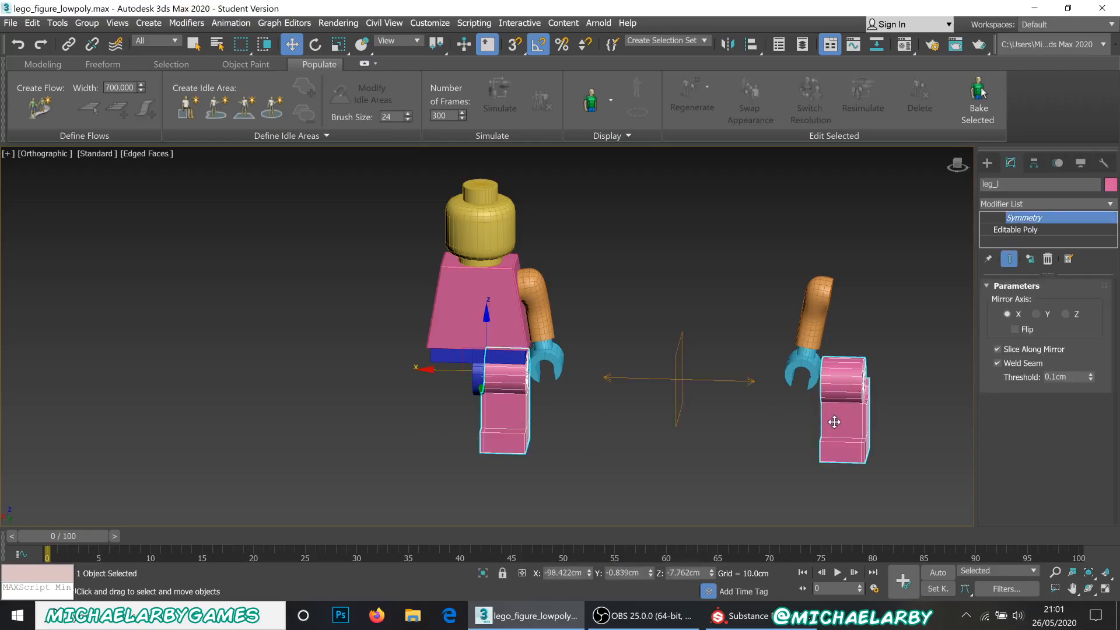
pyautogui.click(660, 471)
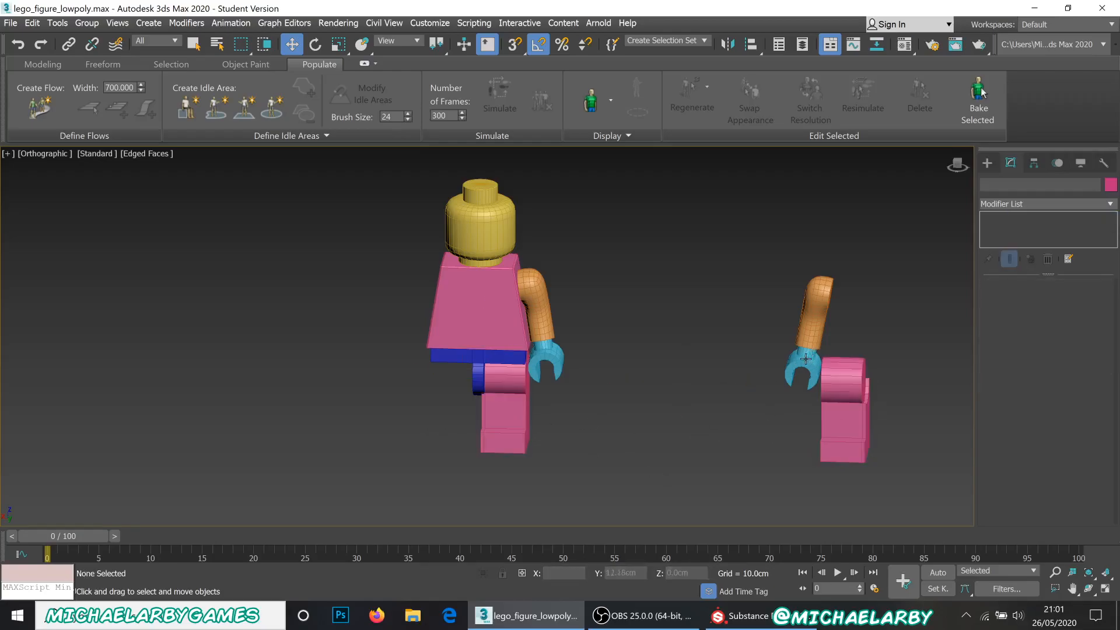
pyautogui.click(552, 355)
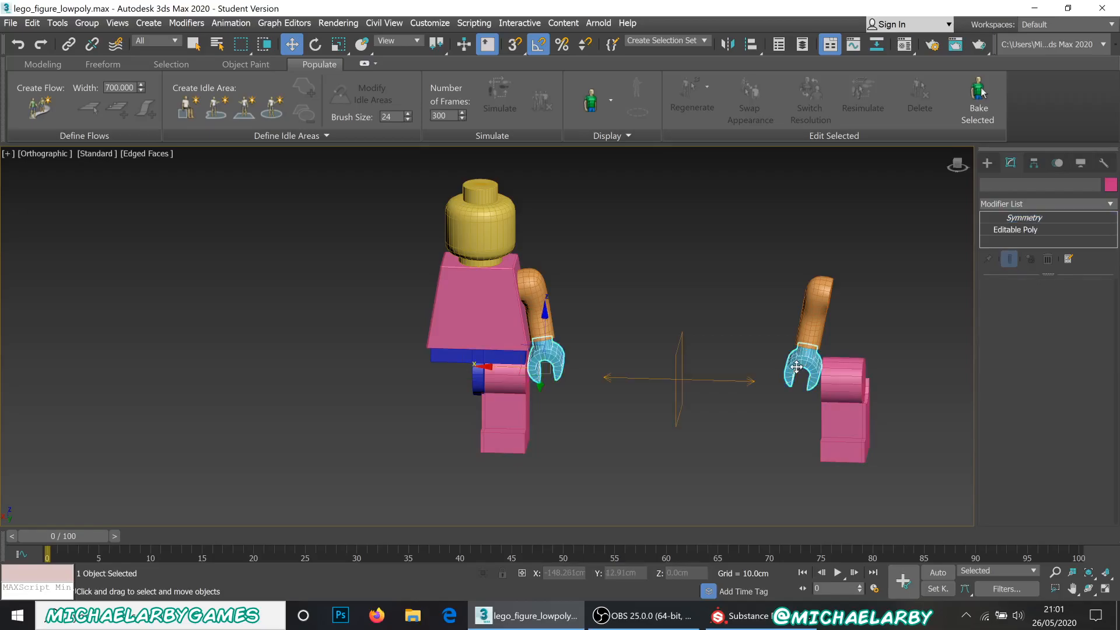
pyautogui.click(820, 308)
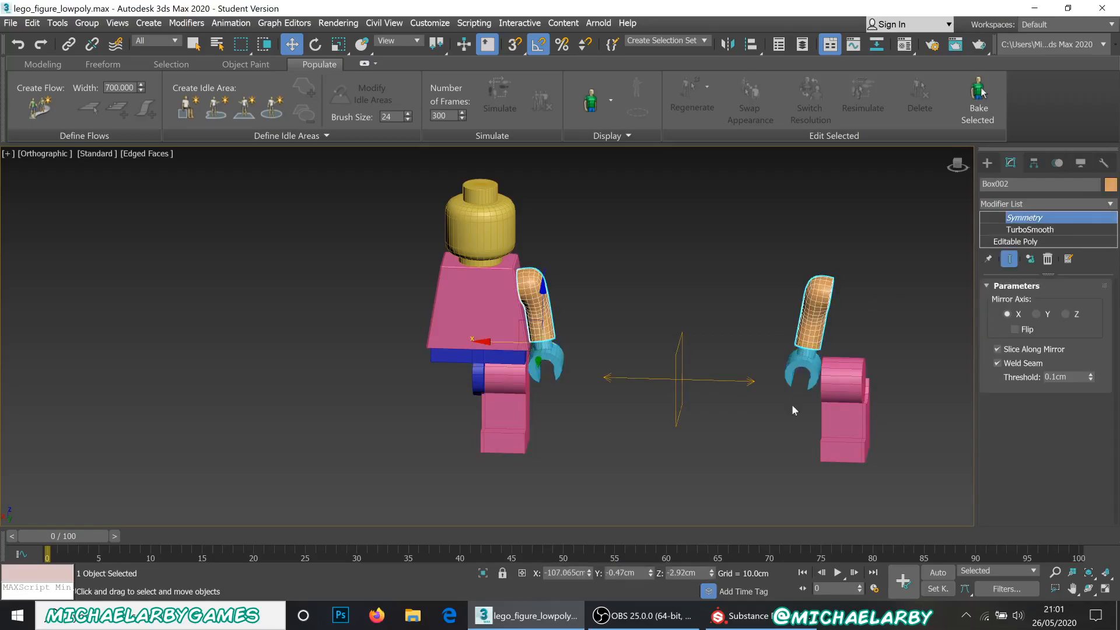
# Inspect the mirrored pink leg and orange arm again, including the arm's Symmetry and TurboSmooth stack, and clear the selection
pyautogui.click(811, 433)
pyautogui.click(835, 415)
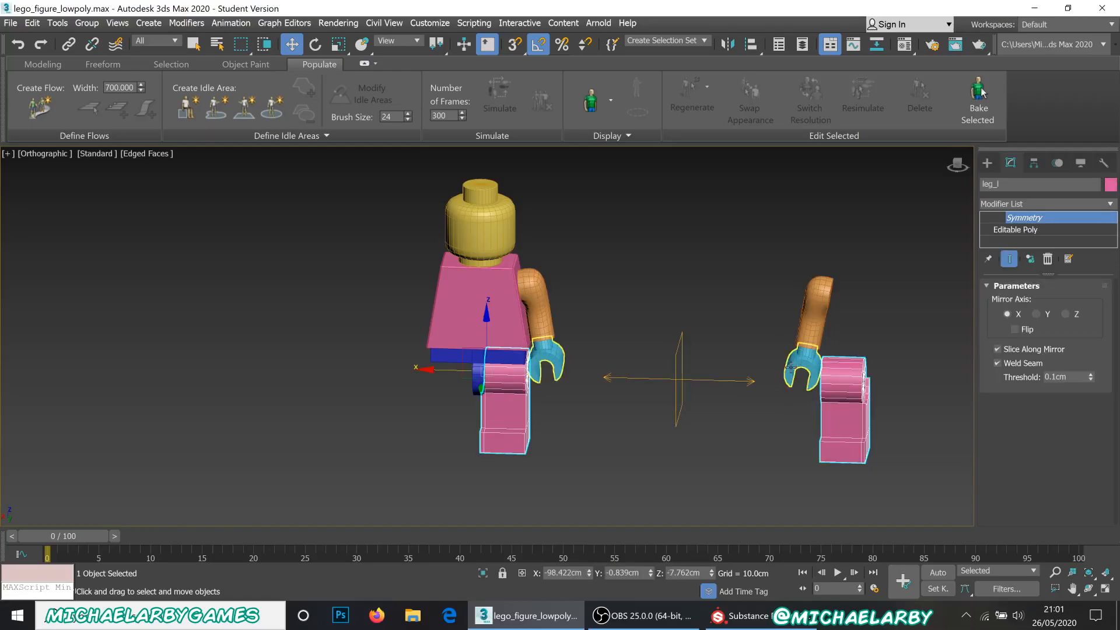
pyautogui.click(811, 341)
pyautogui.click(1068, 222)
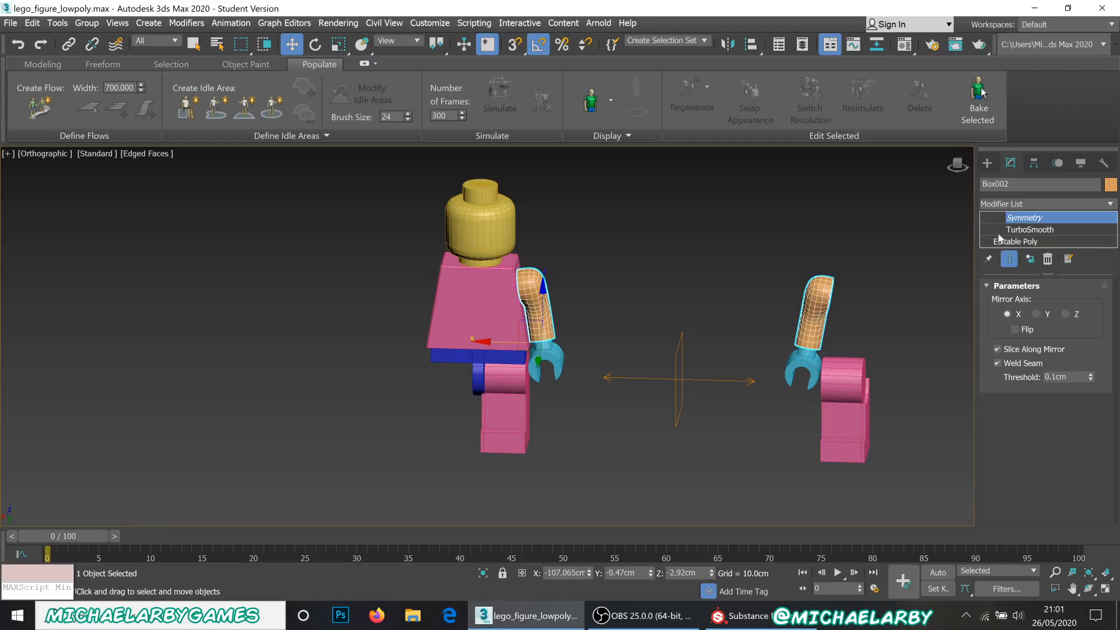
pyautogui.click(915, 325)
pyautogui.click(811, 341)
pyautogui.click(758, 343)
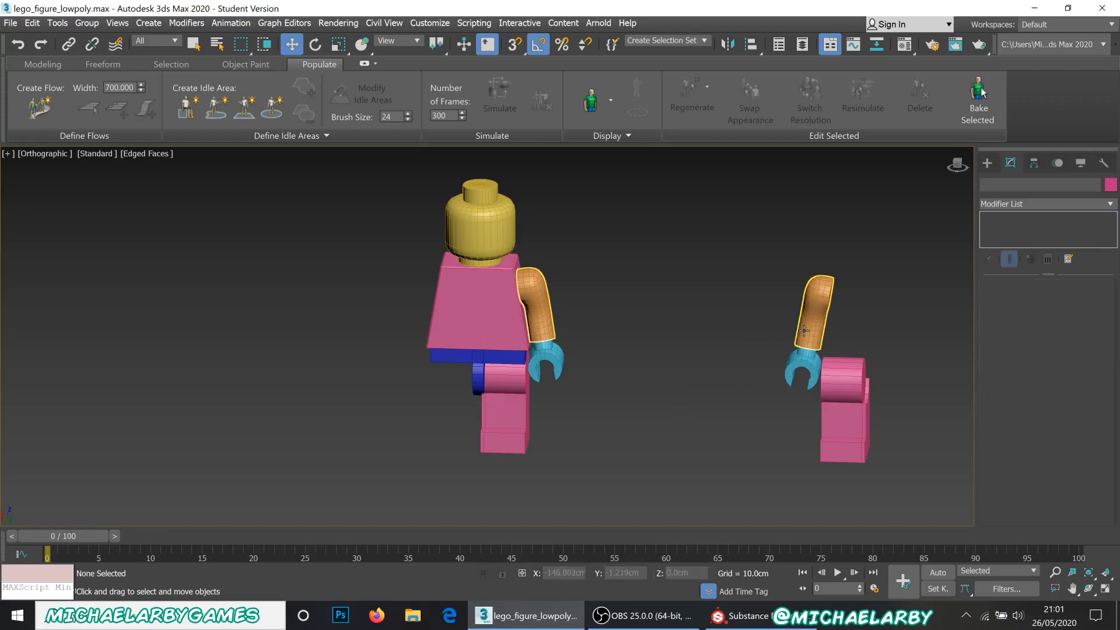
# Convert the orange arm, blue hand and pink leg together to Editable Poly and deselect them
pyautogui.click(803, 337)
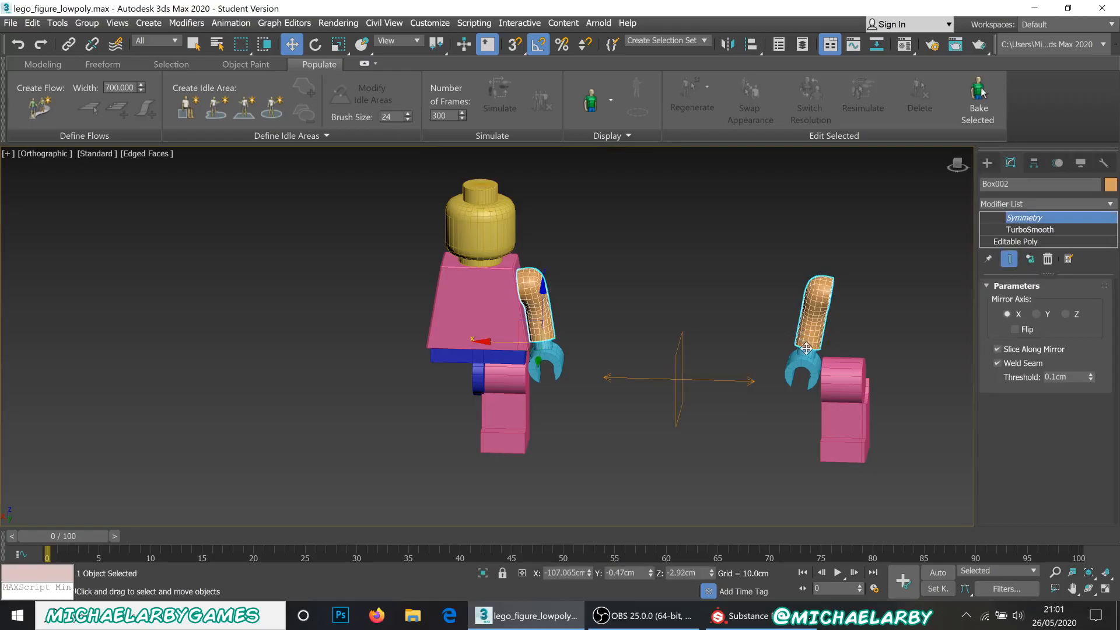
pyautogui.keyDown('ctrl'); pyautogui.click(837, 380); pyautogui.keyUp('ctrl')
pyautogui.keyDown('ctrl'); pyautogui.click(834, 378); pyautogui.keyUp('ctrl')
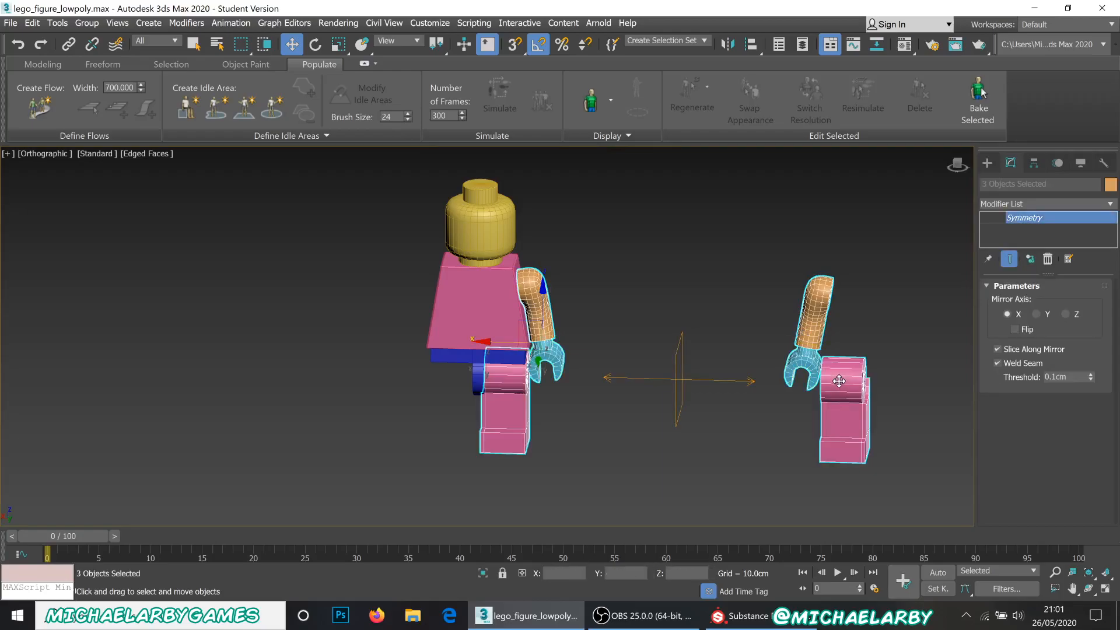
pyautogui.rightClick(835, 376)
pyautogui.moveTo(887, 534)
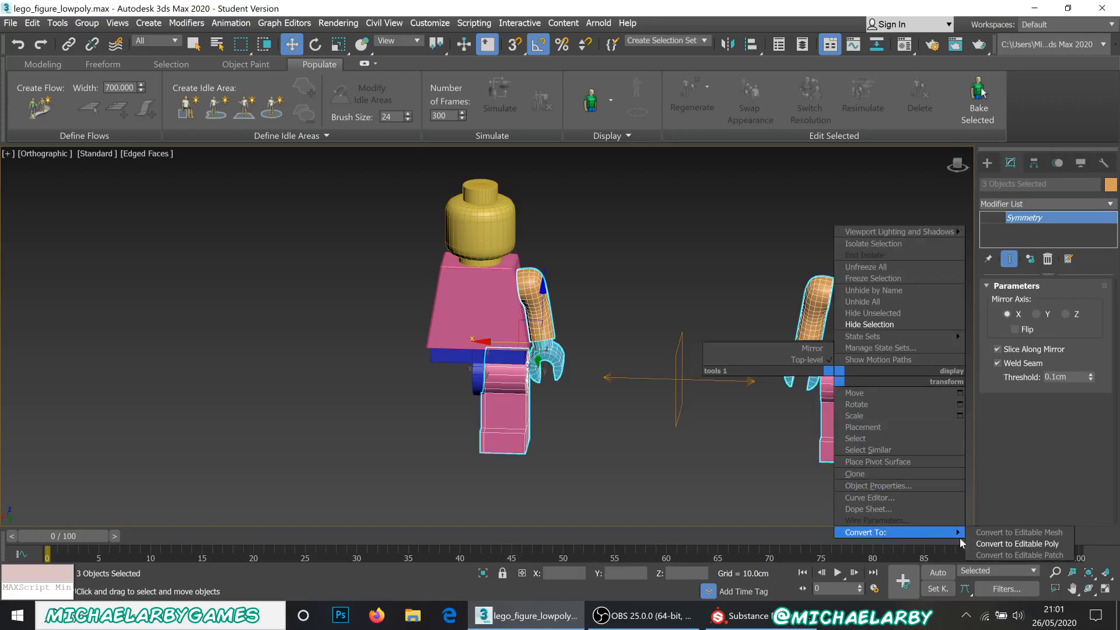
pyautogui.click(977, 545)
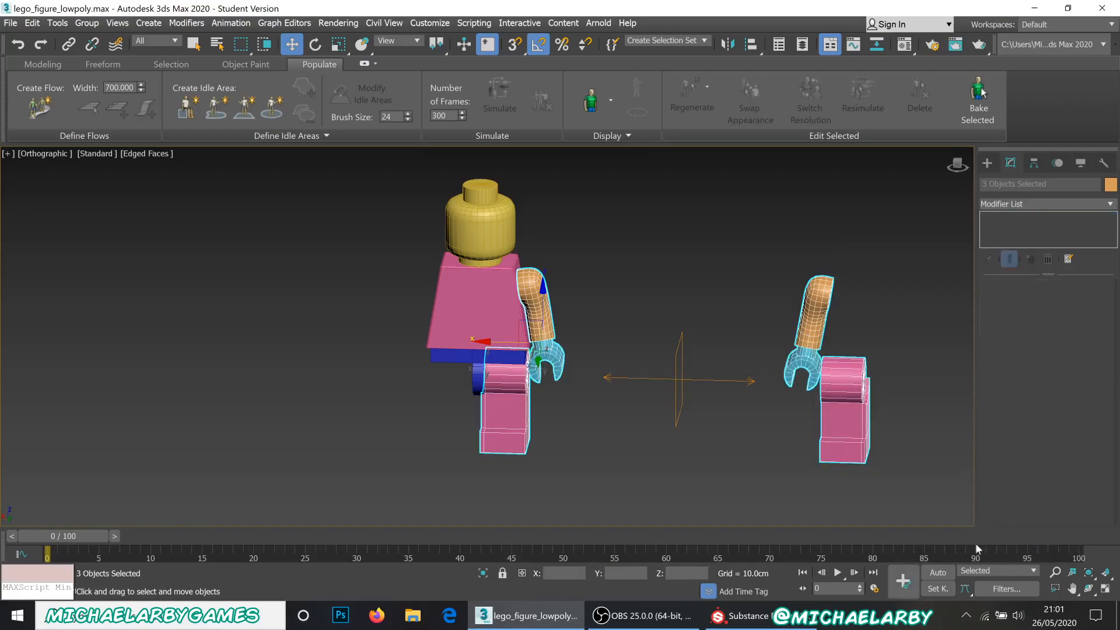
pyautogui.click(740, 391)
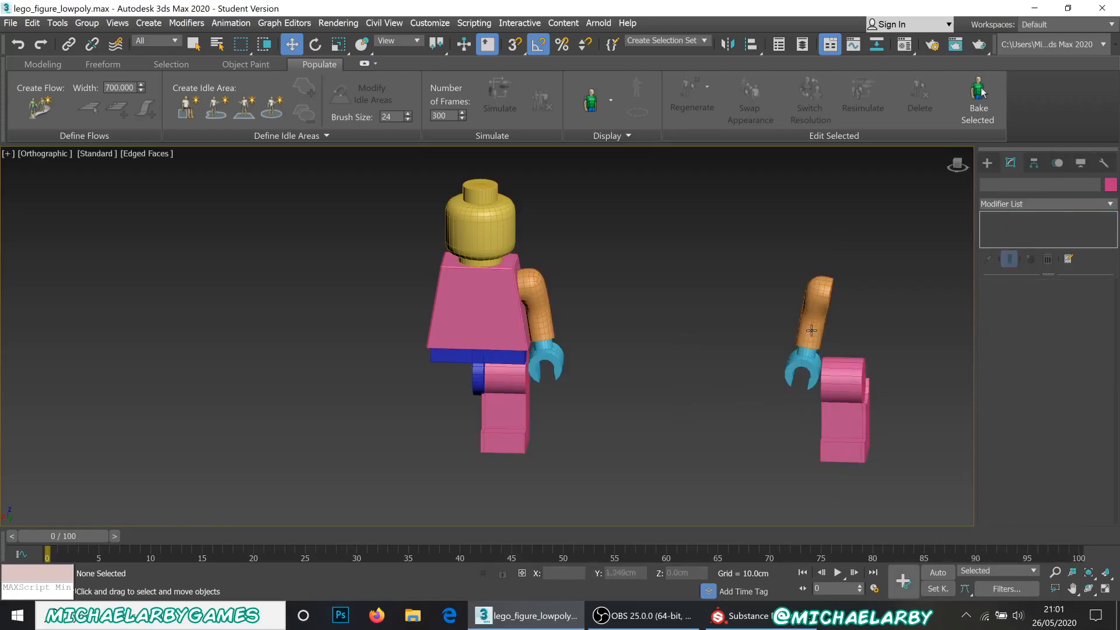
# Enter polygon editing on the orange arm and try selecting the mirrored copy's polygons from different view angles
pyautogui.click(836, 294)
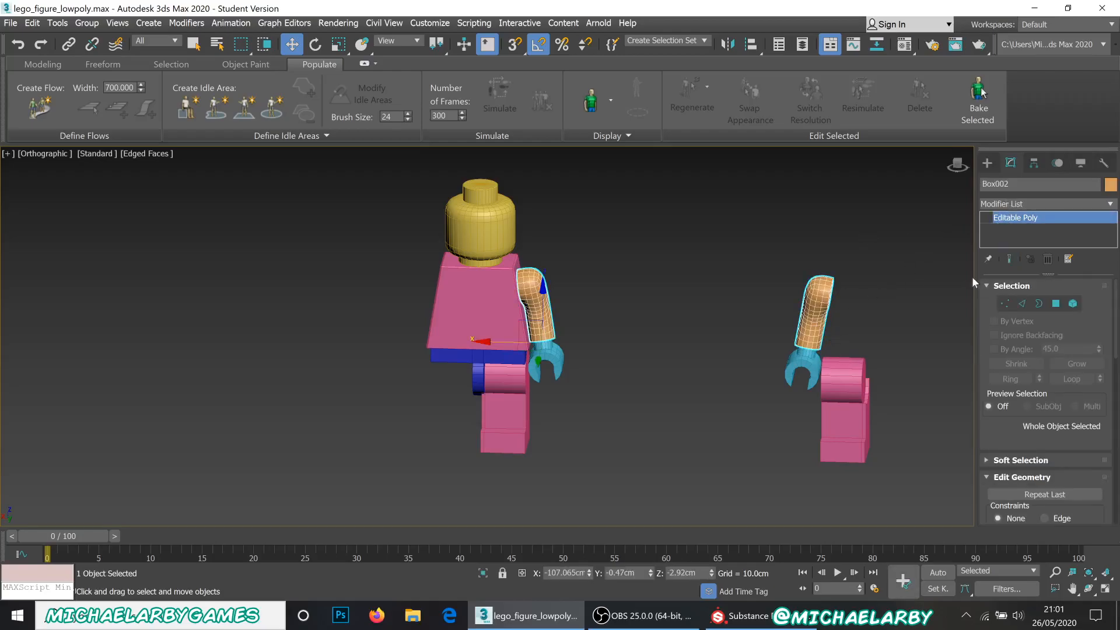
pyautogui.click(1056, 304)
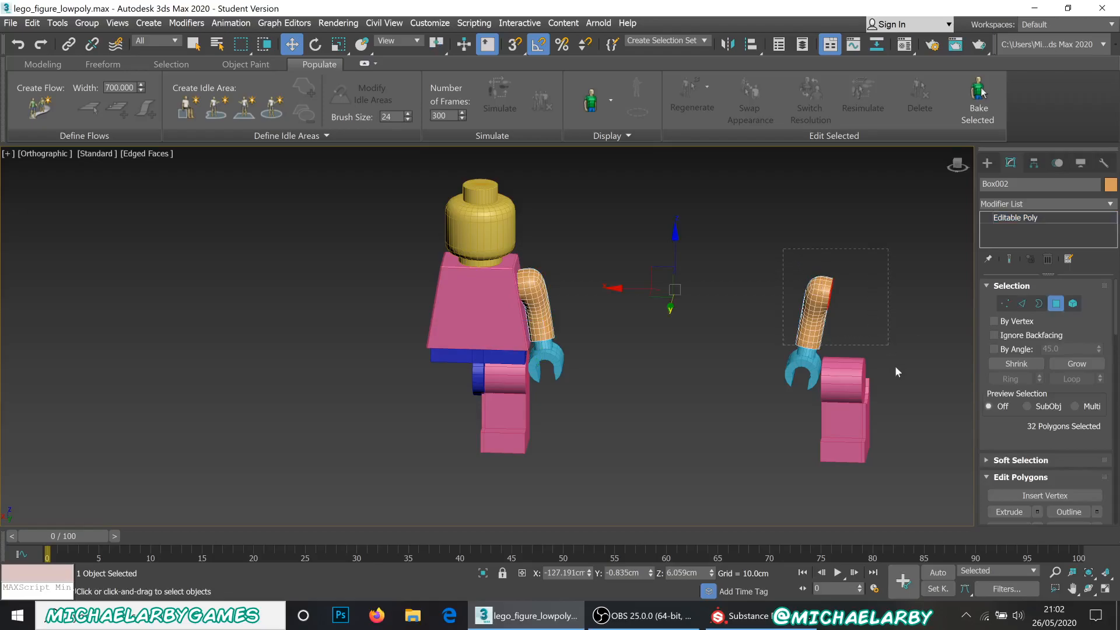
pyautogui.moveTo(897, 372); pyautogui.dragTo(897, 374)
pyautogui.keyDown('alt'); pyautogui.moveTo(880, 329); pyautogui.dragTo(840, 308, button='middle'); pyautogui.keyUp('alt')
pyautogui.scroll(-1, 1028, 454)
pyautogui.scroll(1, 1029, 454)
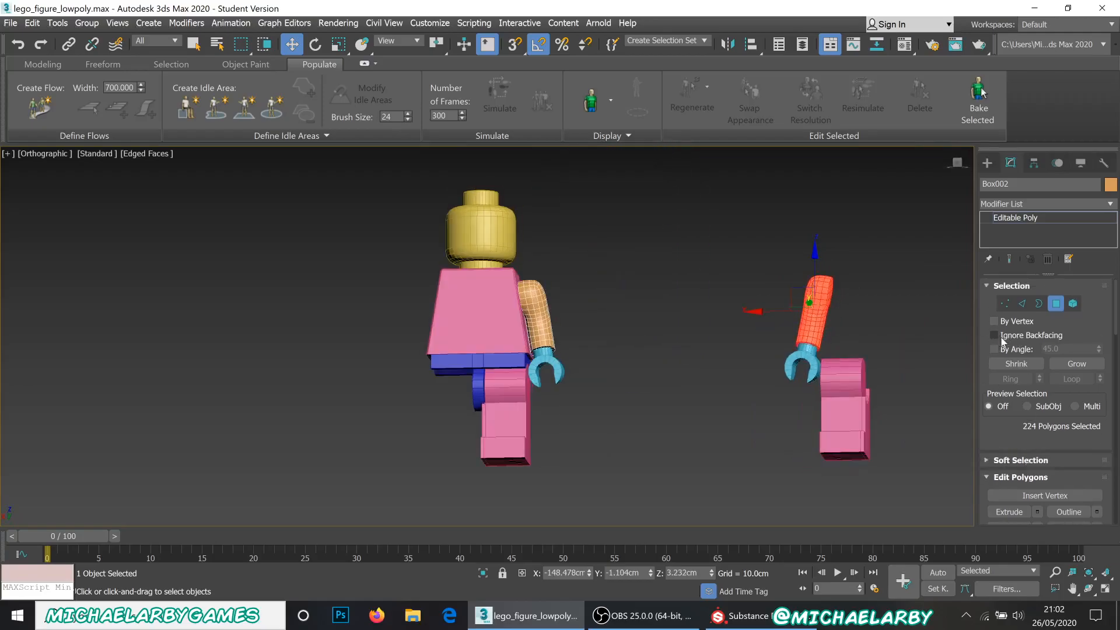
pyautogui.click(741, 250)
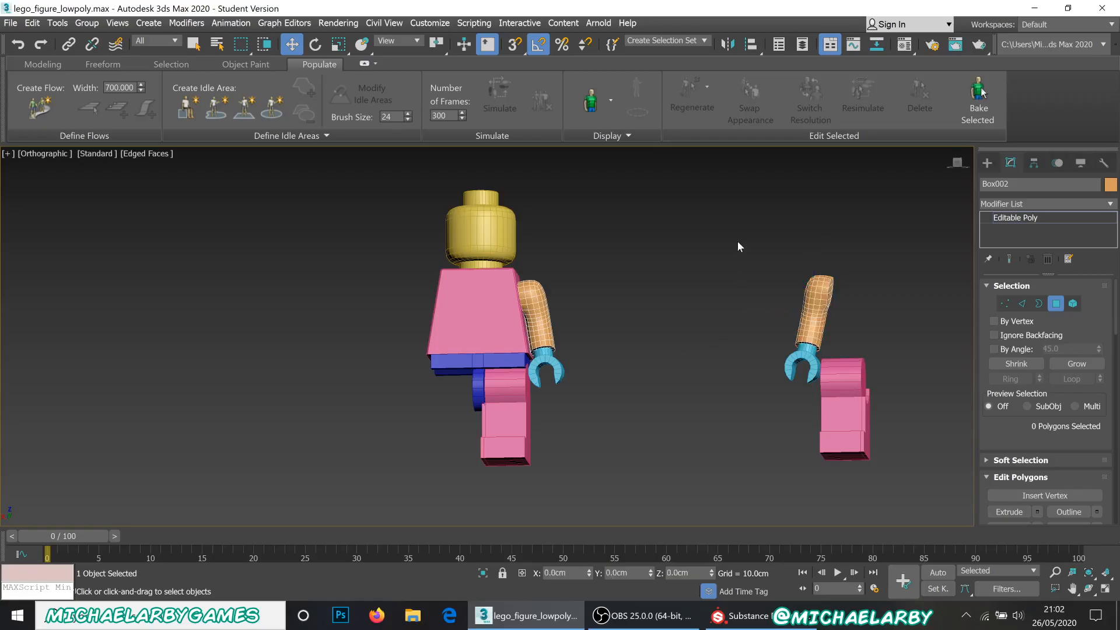
pyautogui.moveTo(866, 377); pyautogui.dragTo(864, 373)
pyautogui.click(910, 325)
pyautogui.moveTo(883, 393); pyautogui.dragTo(884, 395)
pyautogui.keyDown('alt'); pyautogui.moveTo(860, 333); pyautogui.dragTo(933, 327, button='middle'); pyautogui.keyUp('alt')
# Select all polygons of the mirrored orange arm and detach them as a separate object named arm_r
pyautogui.click(1015, 337)
pyautogui.moveTo(739, 227); pyautogui.dragTo(875, 366)
pyautogui.scroll(-10, 1034, 458)
pyautogui.scroll(-2, 1025, 441)
pyautogui.click(1062, 407)
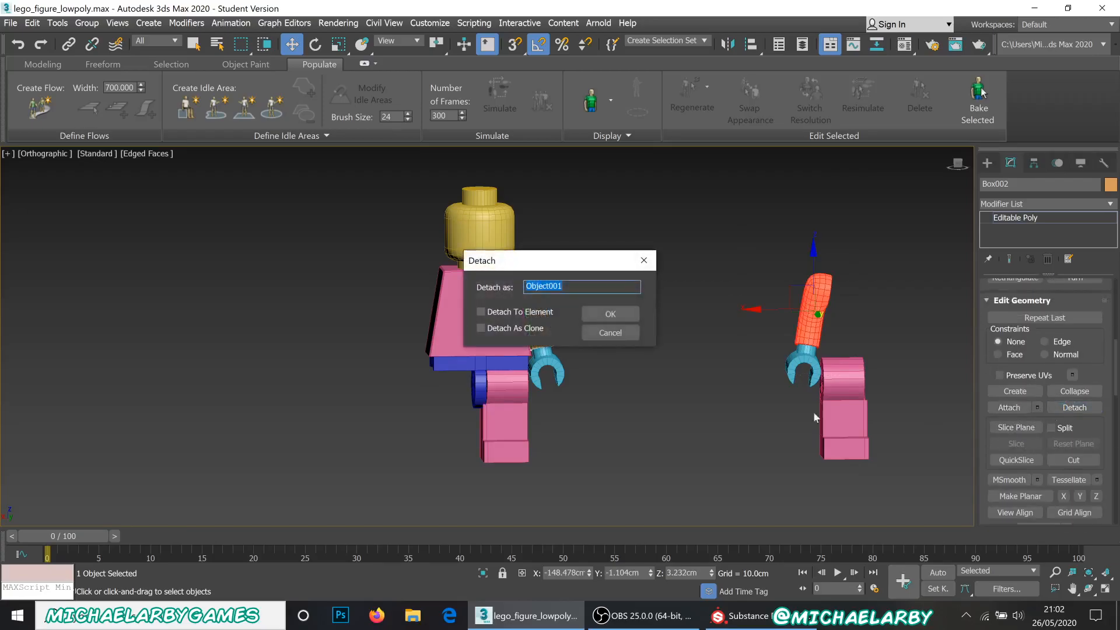
pyautogui.write('arm_r')
pyautogui.press('Return')
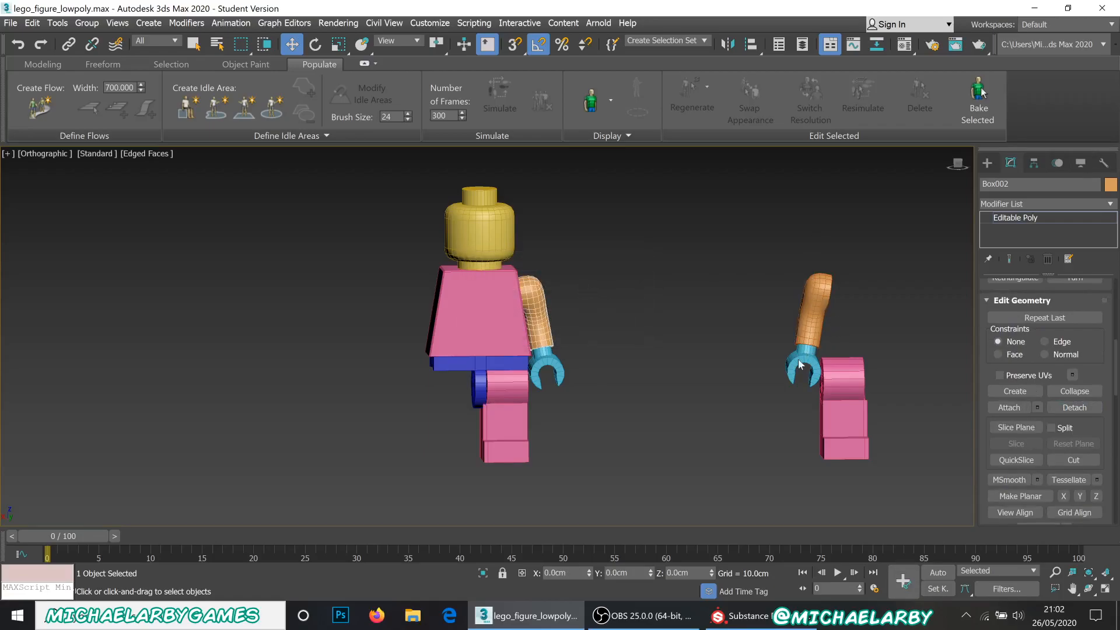
# Leave polygon editing and rename the original orange arm on the body to arm_l
pyautogui.rightClick(746, 350)
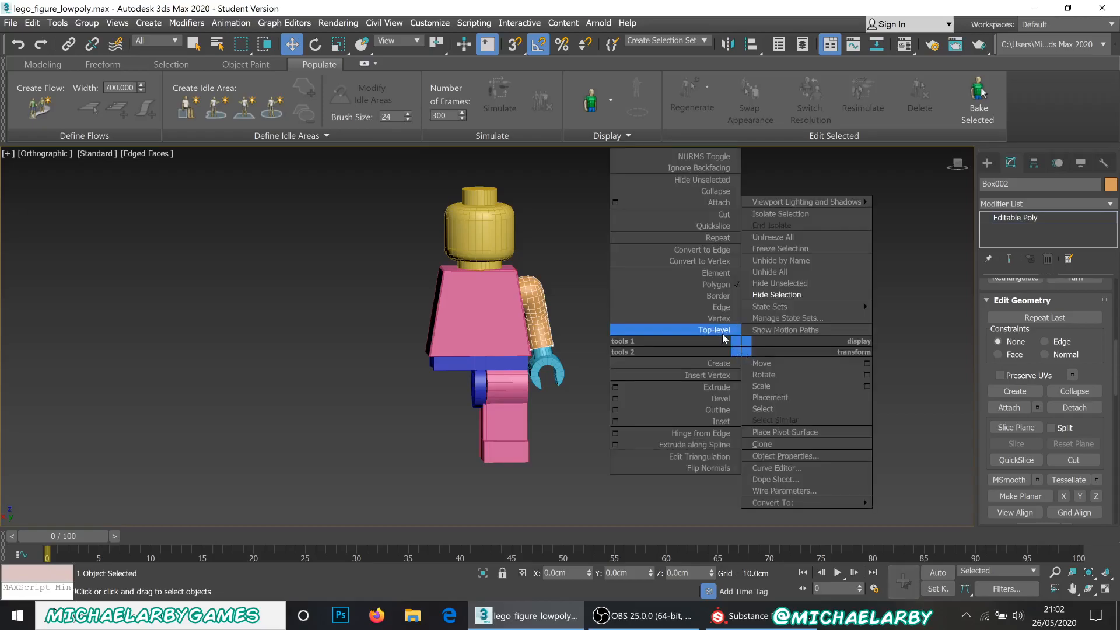
pyautogui.click(732, 330)
pyautogui.click(610, 391)
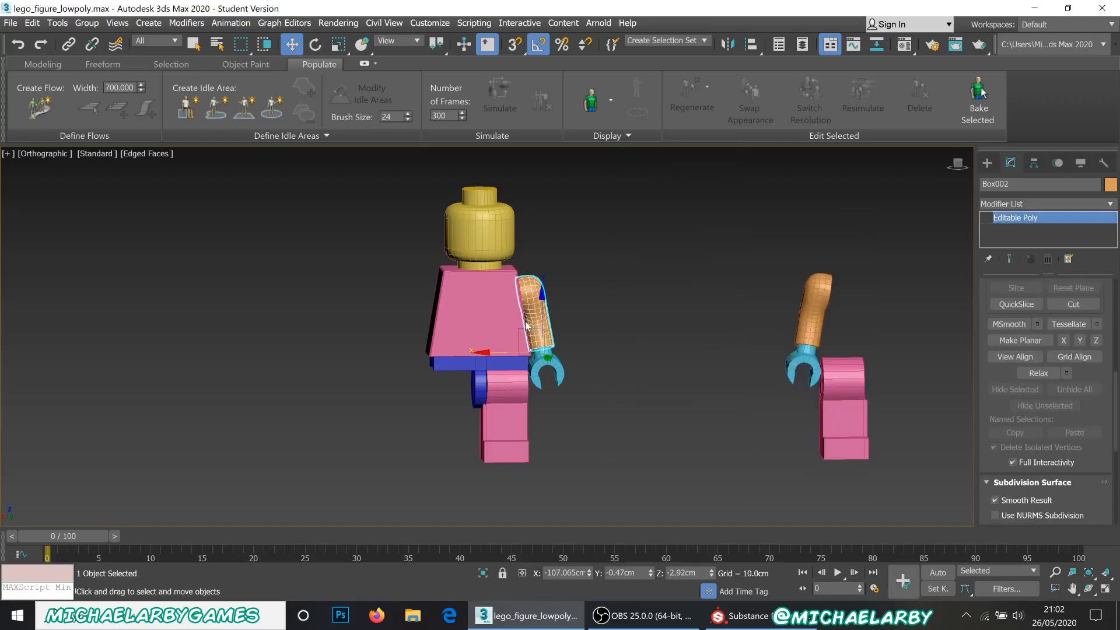
pyautogui.click(547, 330)
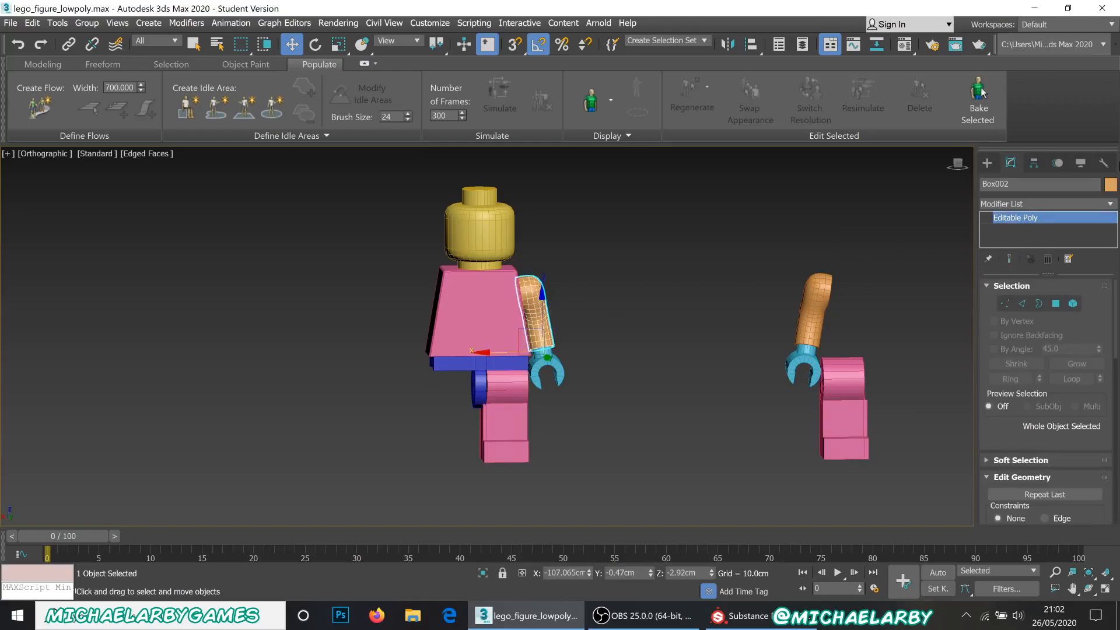
pyautogui.moveTo(1031, 185); pyautogui.dragTo(860, 202)
pyautogui.write('arm_l')
pyautogui.press('Return')
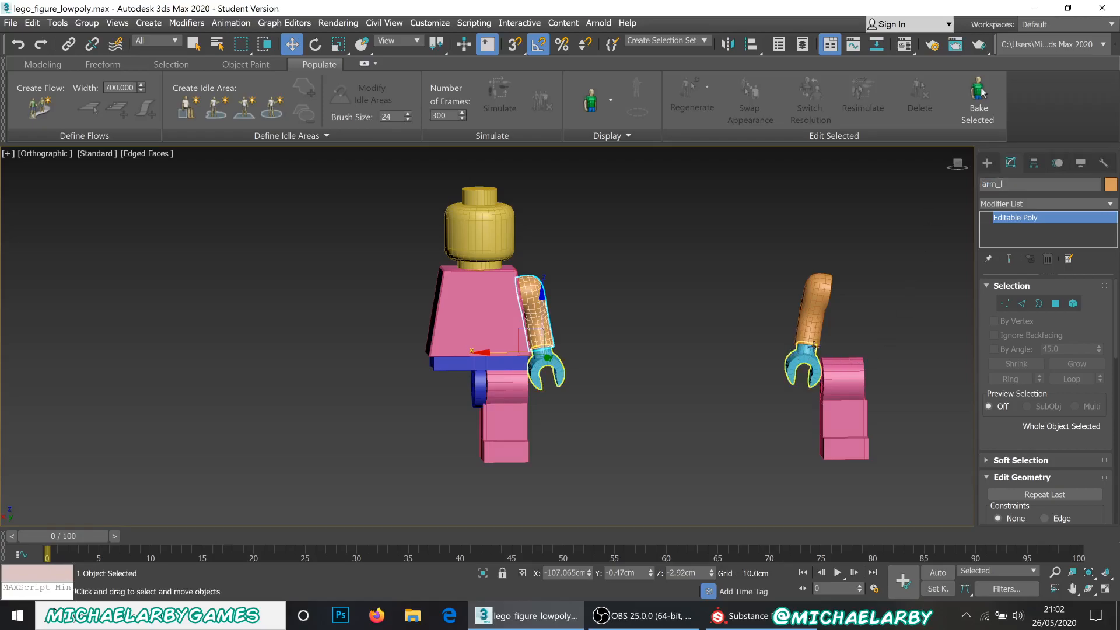
# Detach all polygons of the mirrored blue hand as a separate object named hand_r and return to object level
pyautogui.click(802, 363)
pyautogui.click(1056, 304)
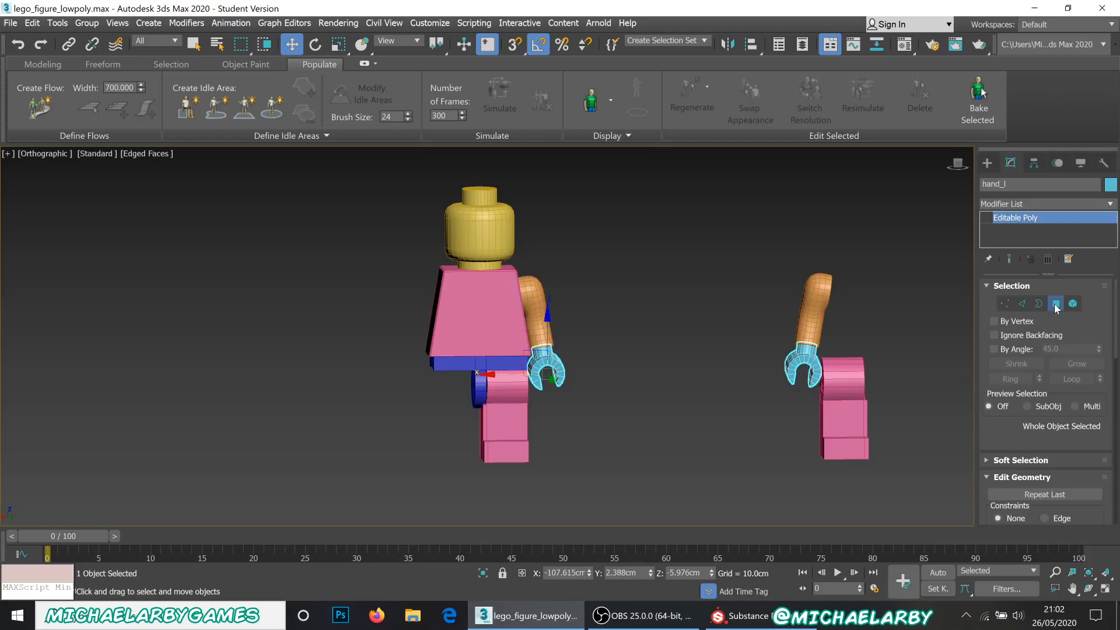
pyautogui.moveTo(842, 411); pyautogui.dragTo(838, 399)
pyautogui.scroll(-5, 1046, 447)
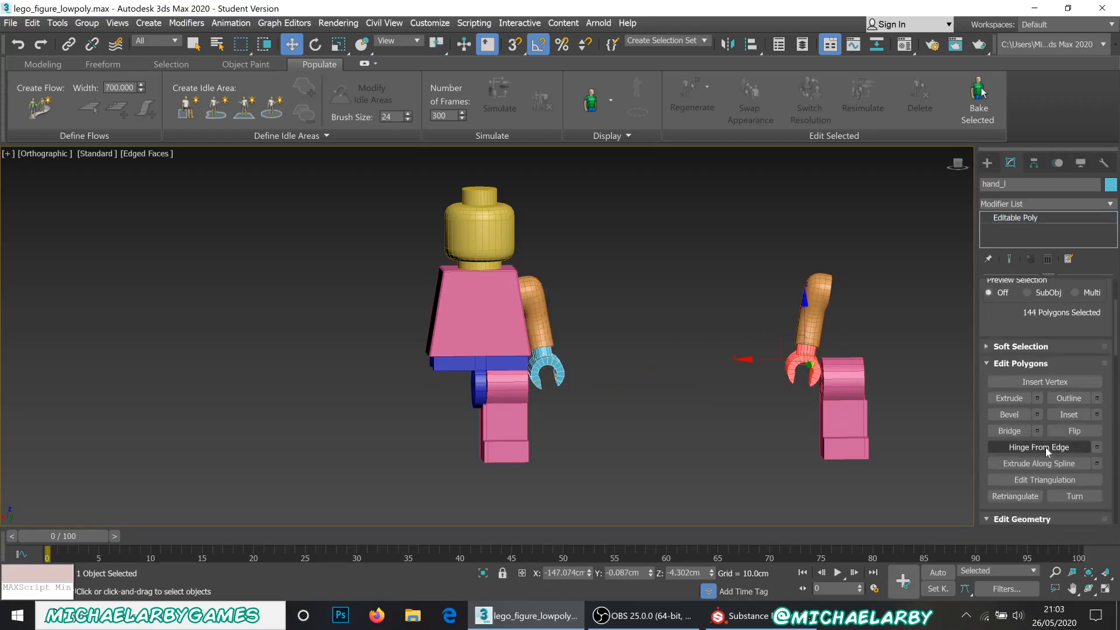
pyautogui.scroll(-2, 1045, 447)
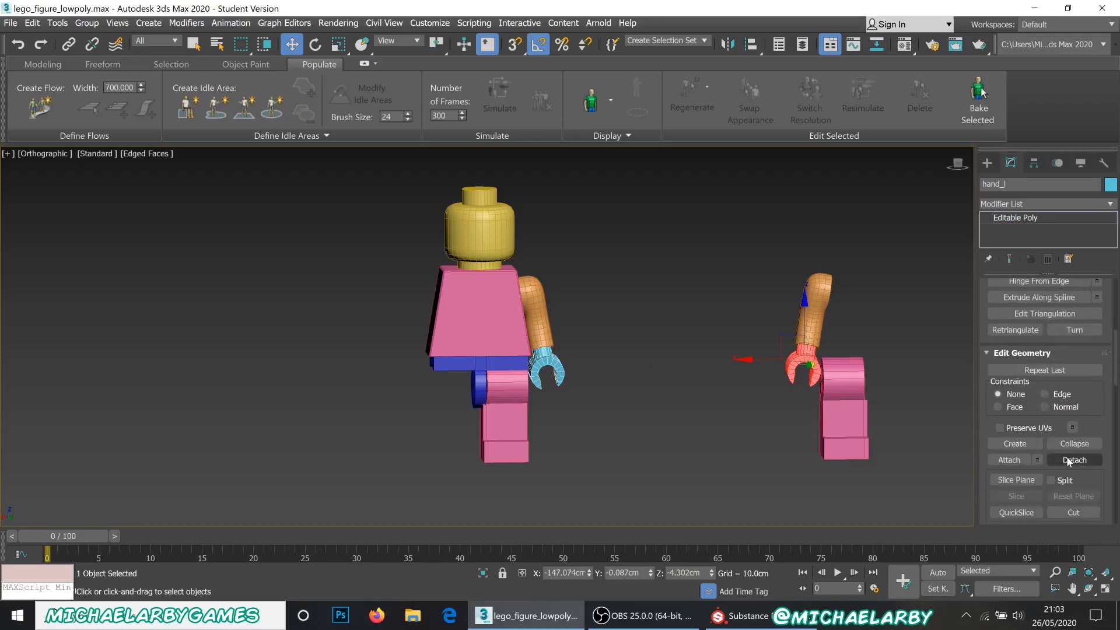
pyautogui.click(1069, 460)
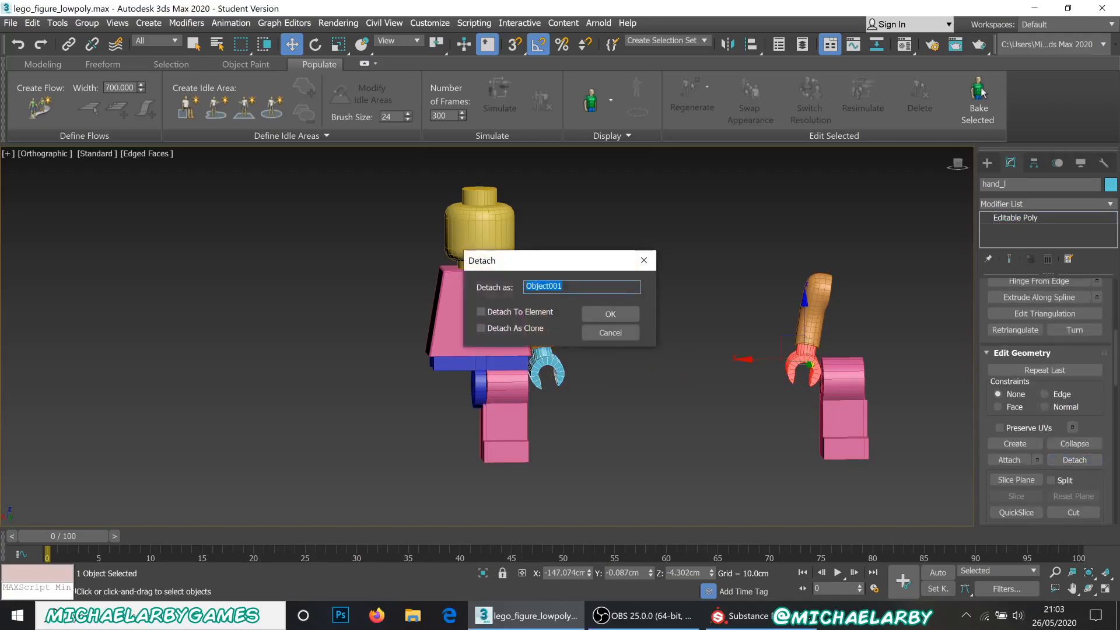
pyautogui.write('hand_r')
pyautogui.press('Return')
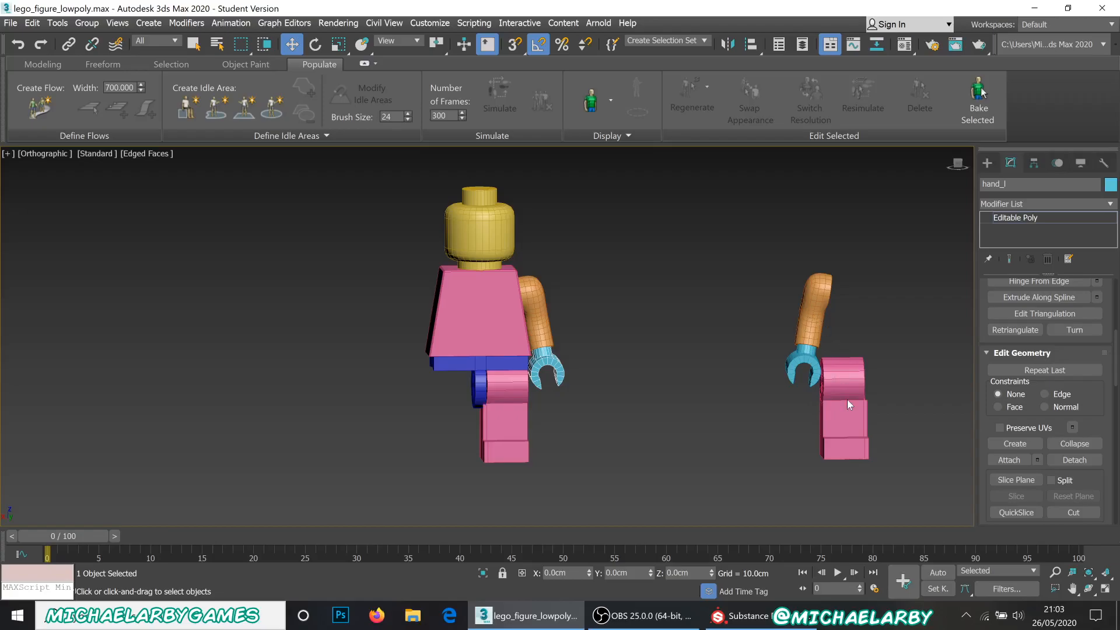
pyautogui.rightClick(758, 382)
pyautogui.click(727, 376)
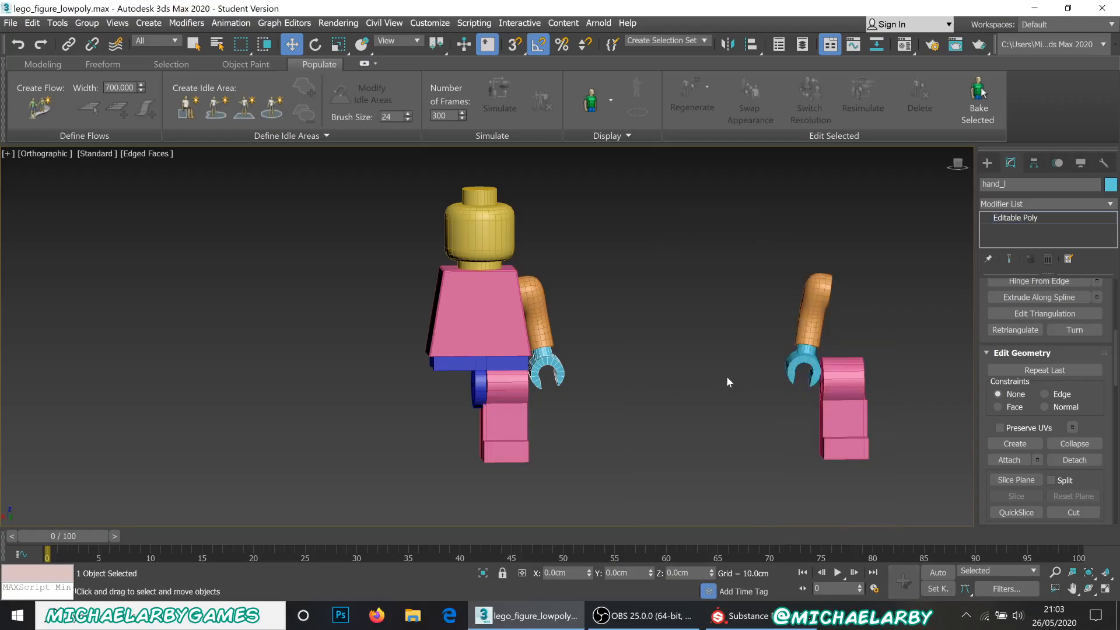
# Select all polygons of the mirrored pink leg and detach them as a separate object named leg_r
pyautogui.click(835, 407)
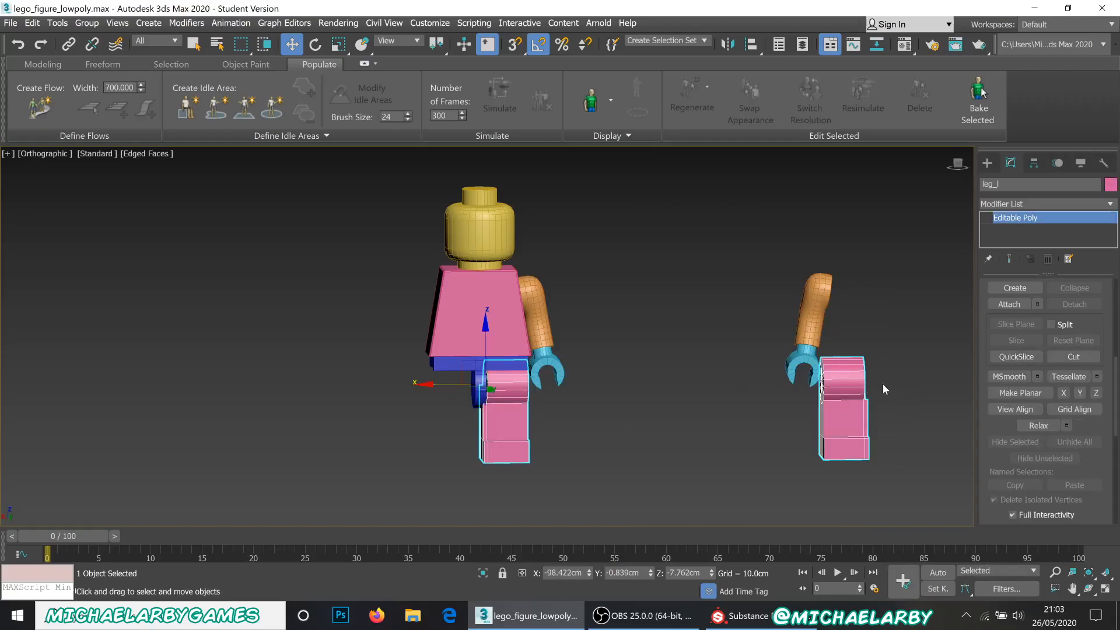
pyautogui.scroll(1, 879, 386)
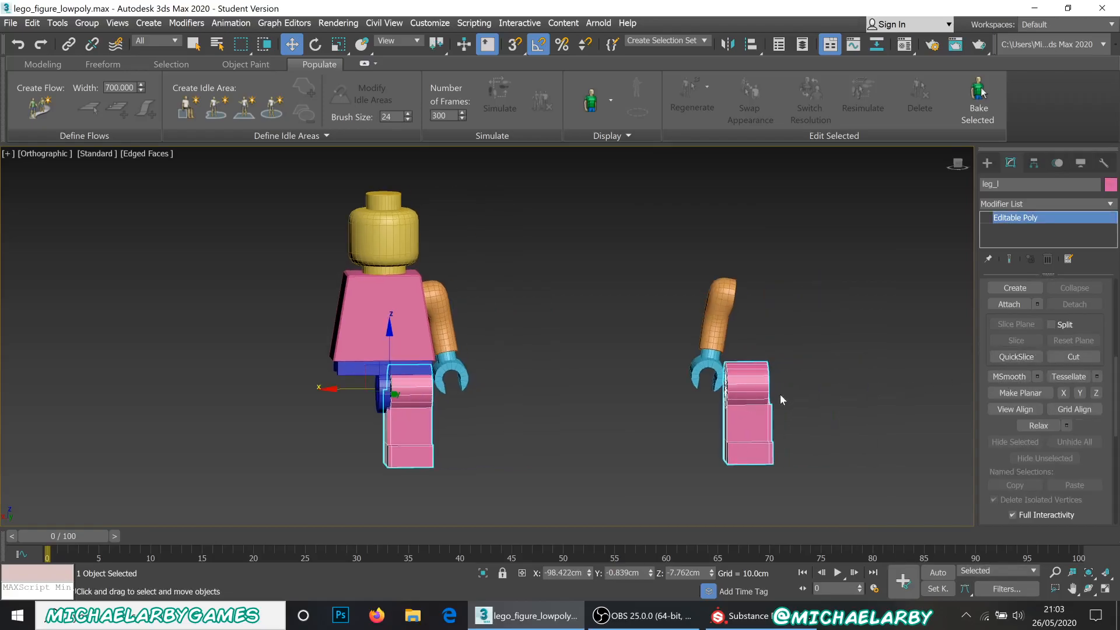
pyautogui.scroll(2, 735, 422)
pyautogui.scroll(-2, 734, 421)
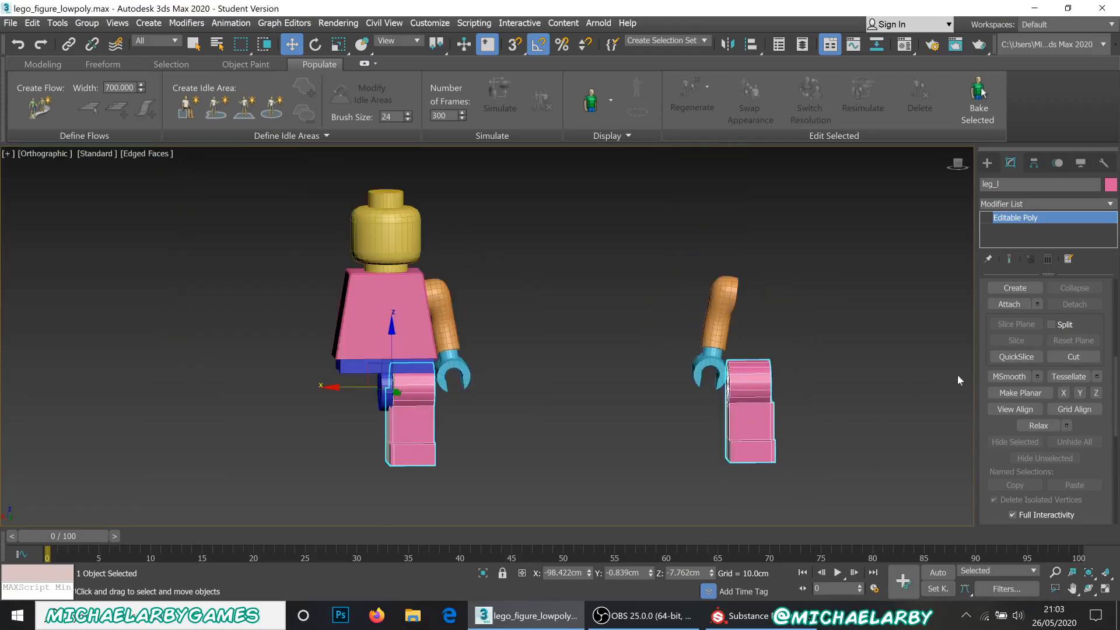
pyautogui.scroll(-1, 1048, 366)
pyautogui.scroll(-2, 1049, 366)
pyautogui.scroll(4, 1049, 366)
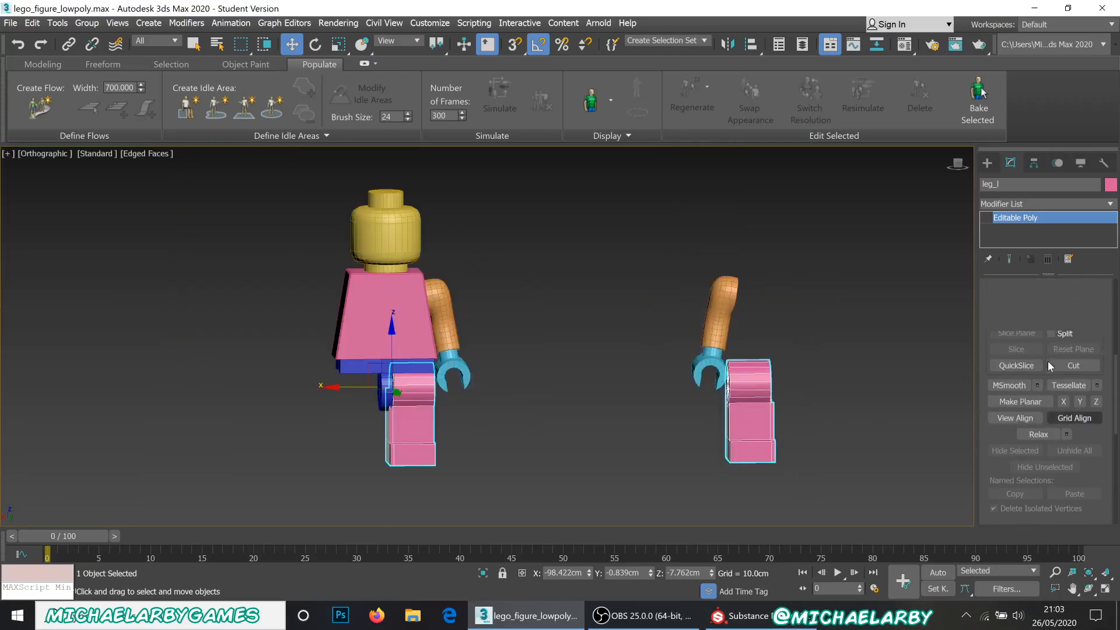
pyautogui.scroll(-1, 1048, 362)
pyautogui.scroll(6, 1048, 362)
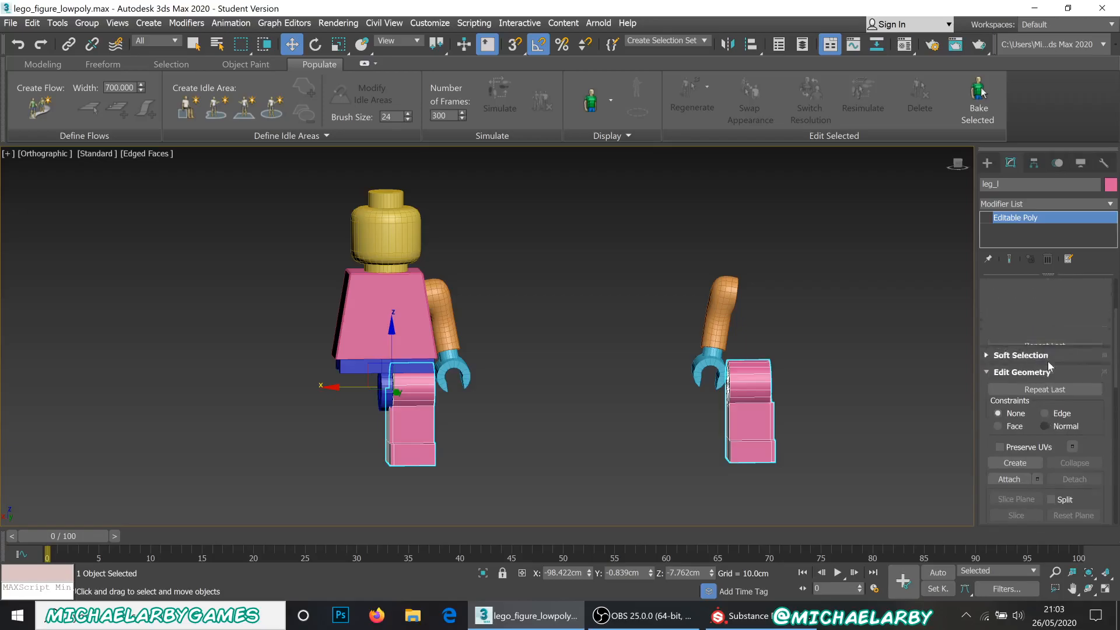
pyautogui.click(1057, 304)
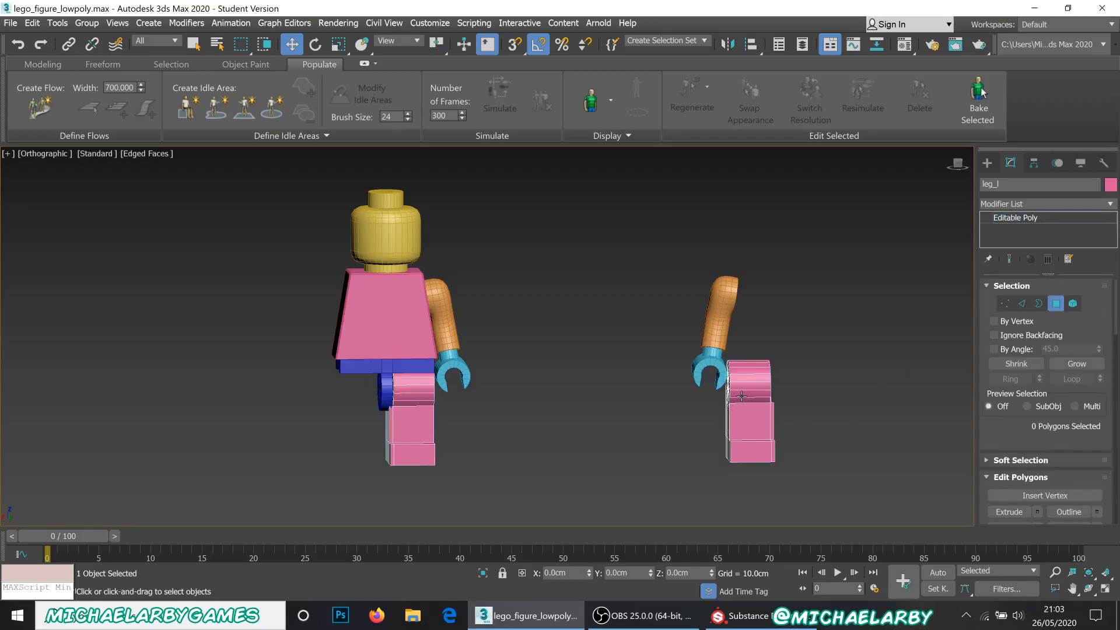
pyautogui.moveTo(852, 527); pyautogui.dragTo(852, 527)
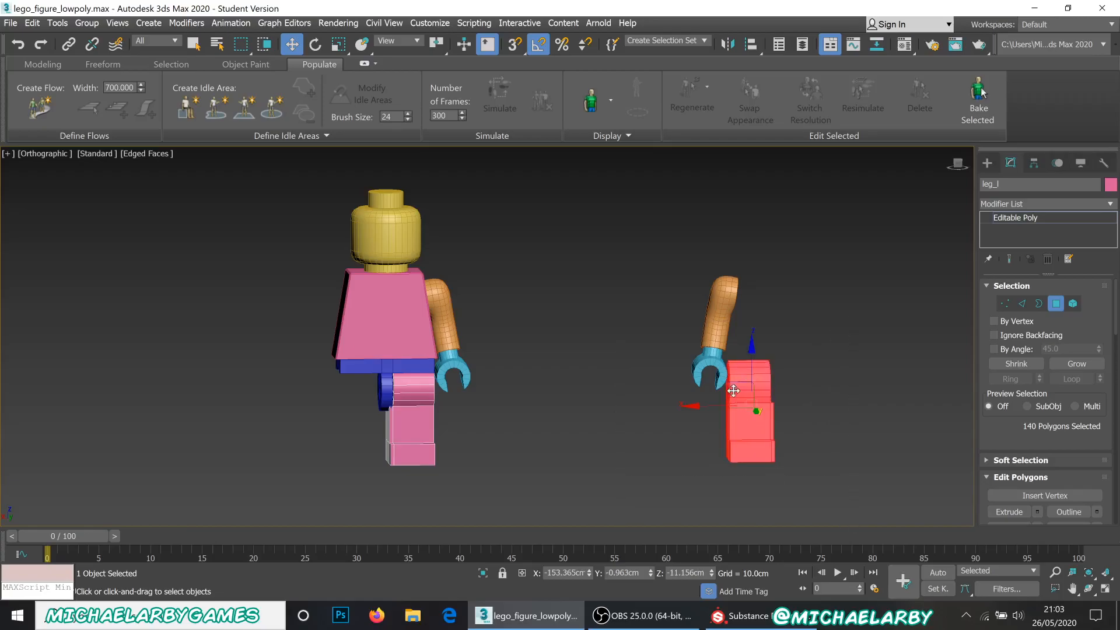
pyautogui.scroll(-5, 1060, 418)
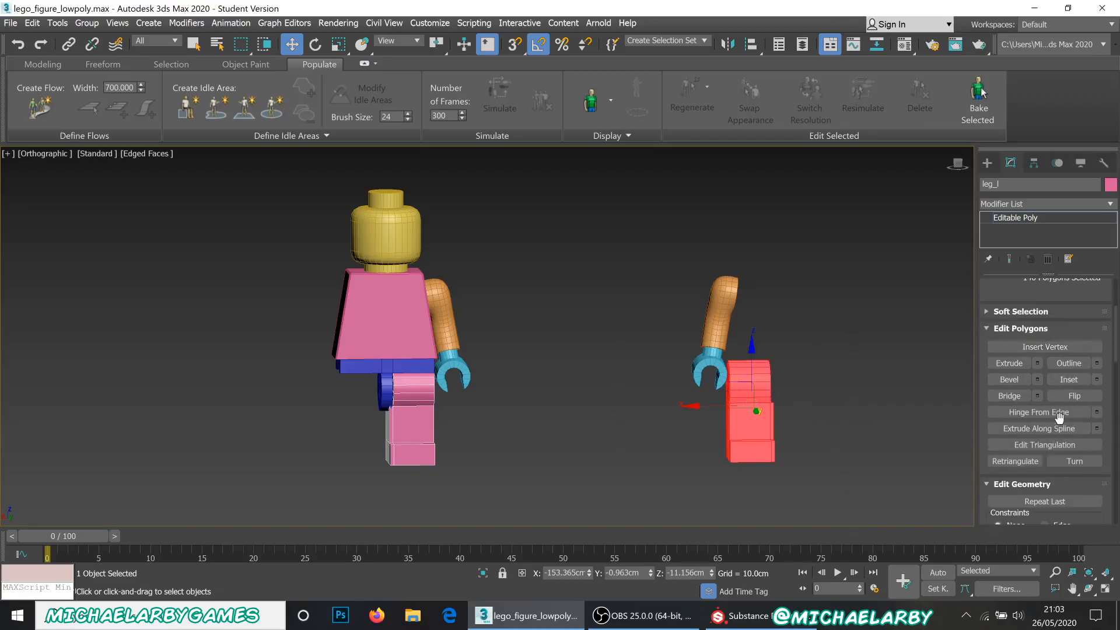
pyautogui.scroll(-8, 1052, 447)
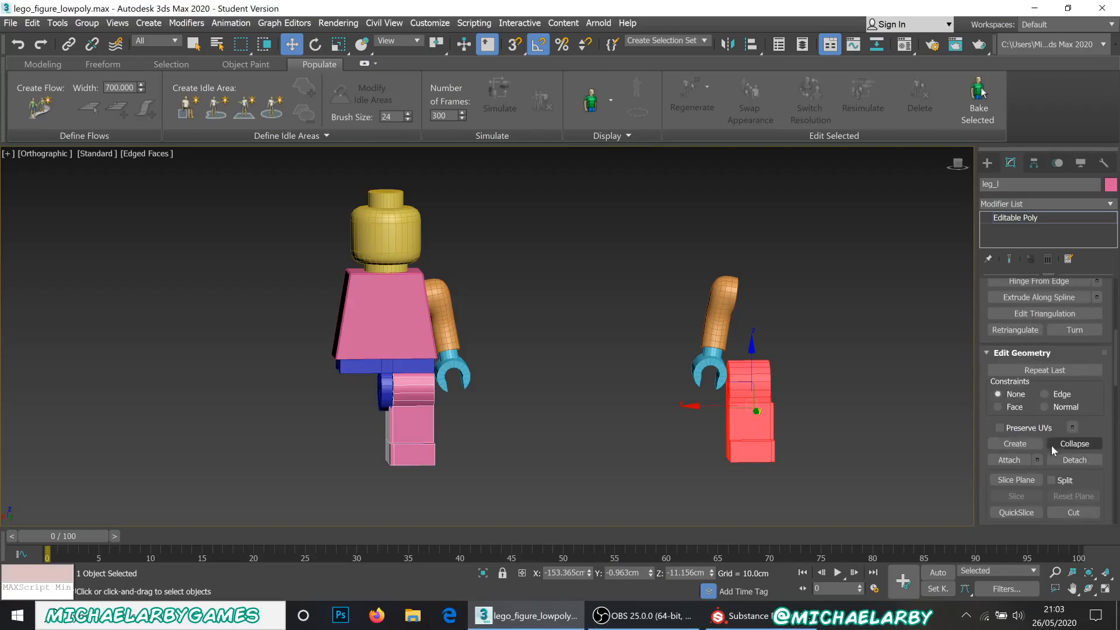
pyautogui.click(1076, 390)
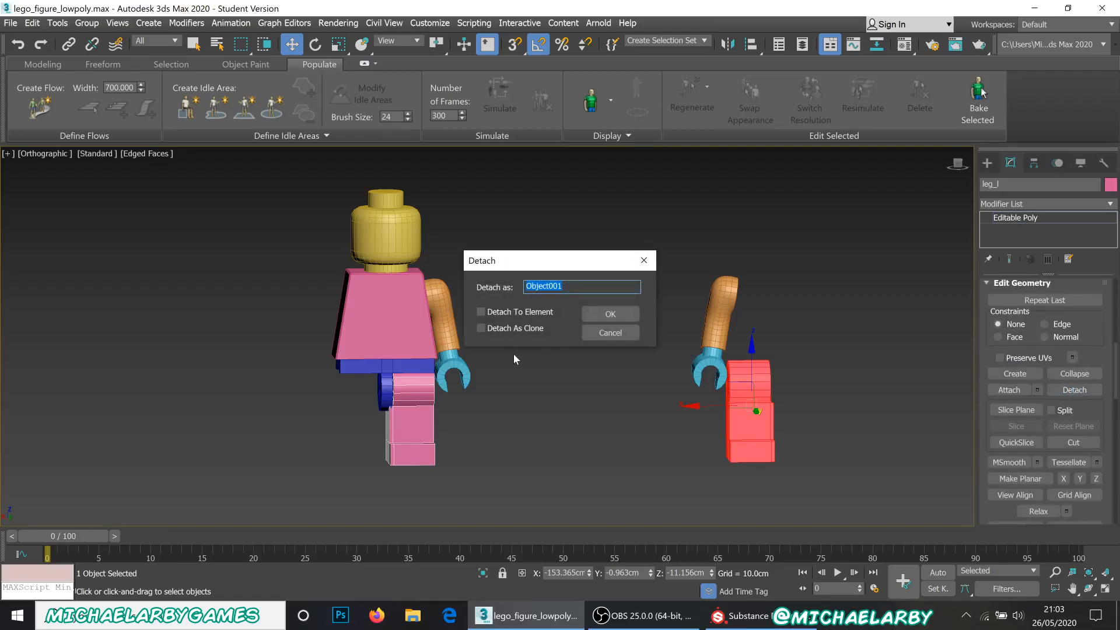
pyautogui.write('leg_r')
pyautogui.press('Return')
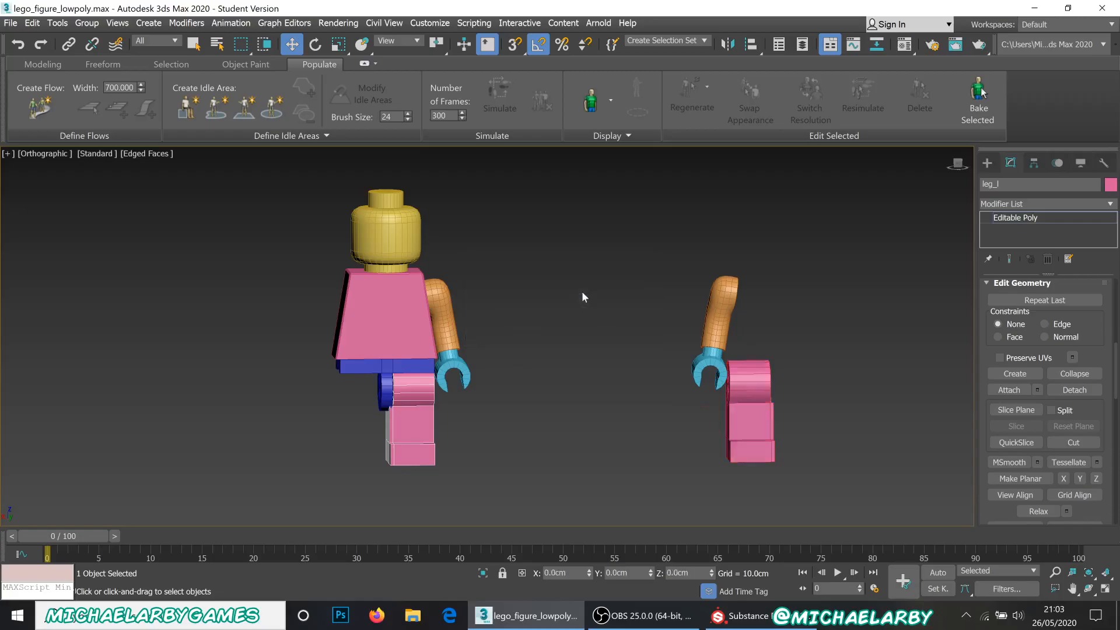
# Return to object level and check that the mirrored leg and hand can be selected as separate objects
pyautogui.rightClick(814, 360)
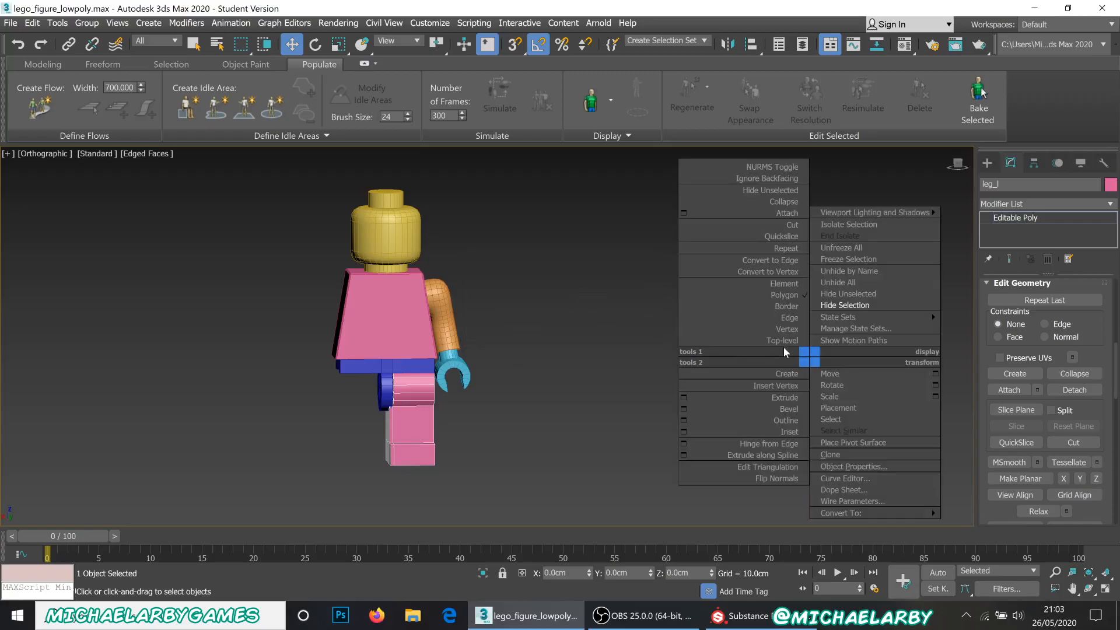
pyautogui.click(785, 342)
pyautogui.click(782, 397)
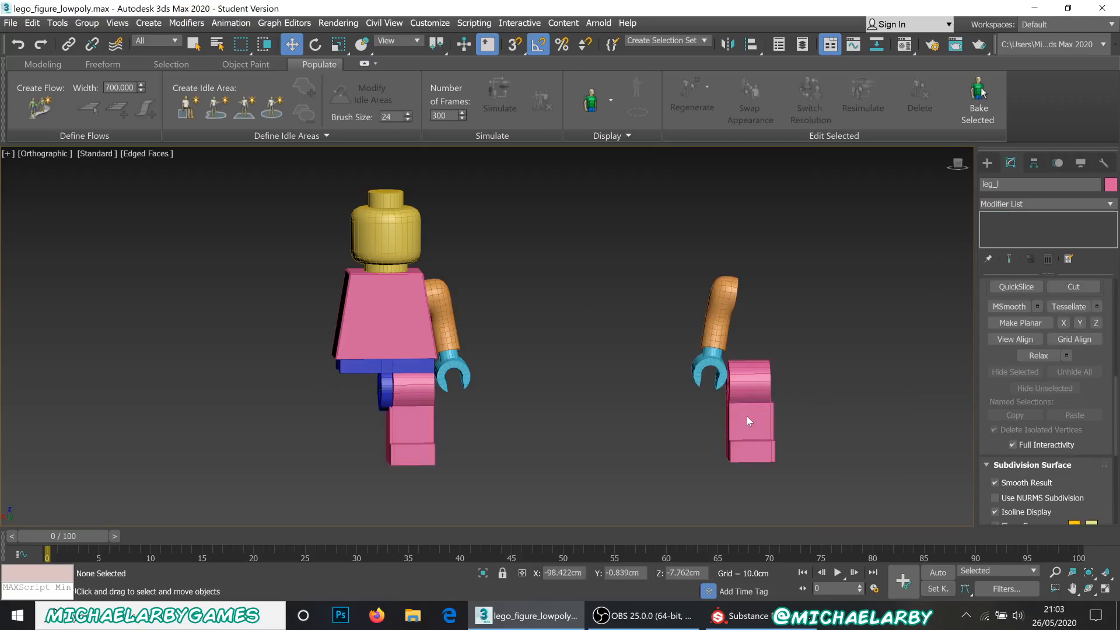
pyautogui.click(748, 385)
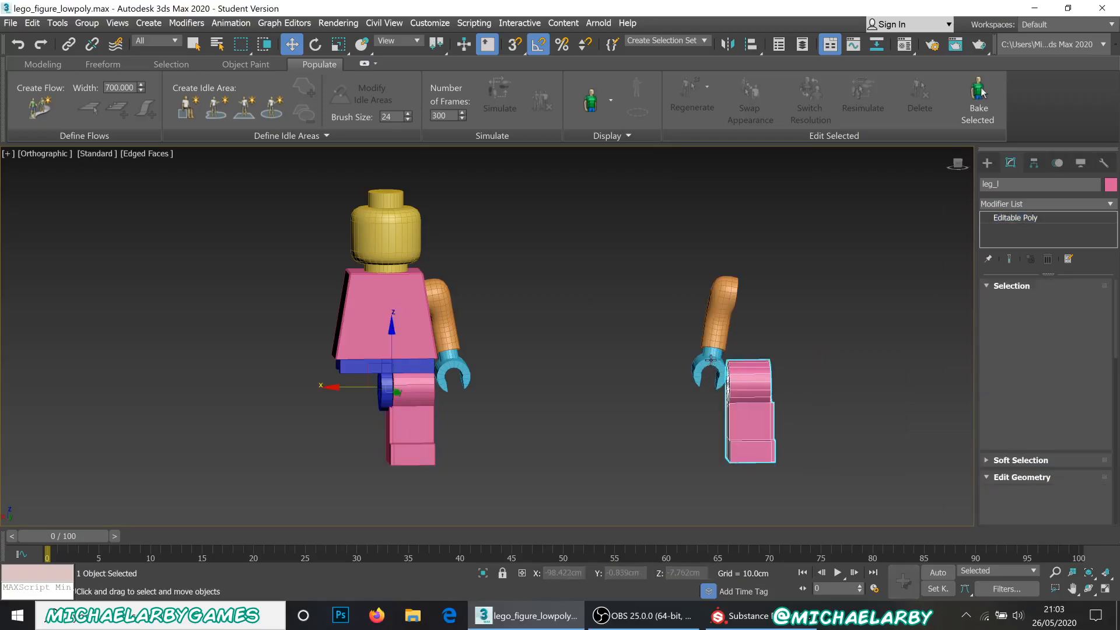
pyautogui.click(712, 359)
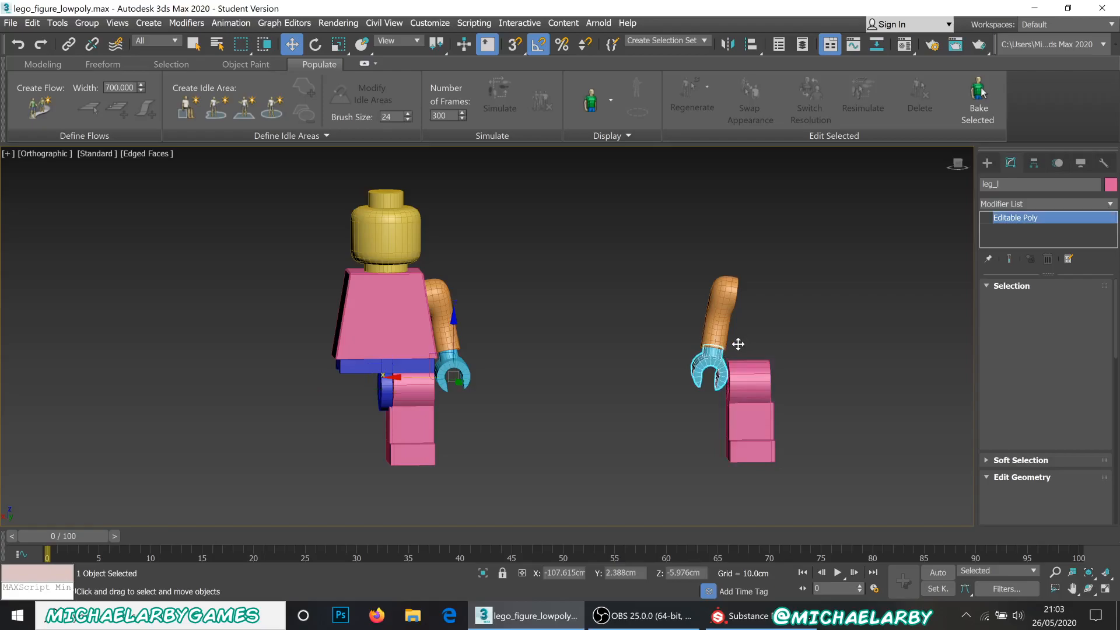
pyautogui.rightClick(714, 357)
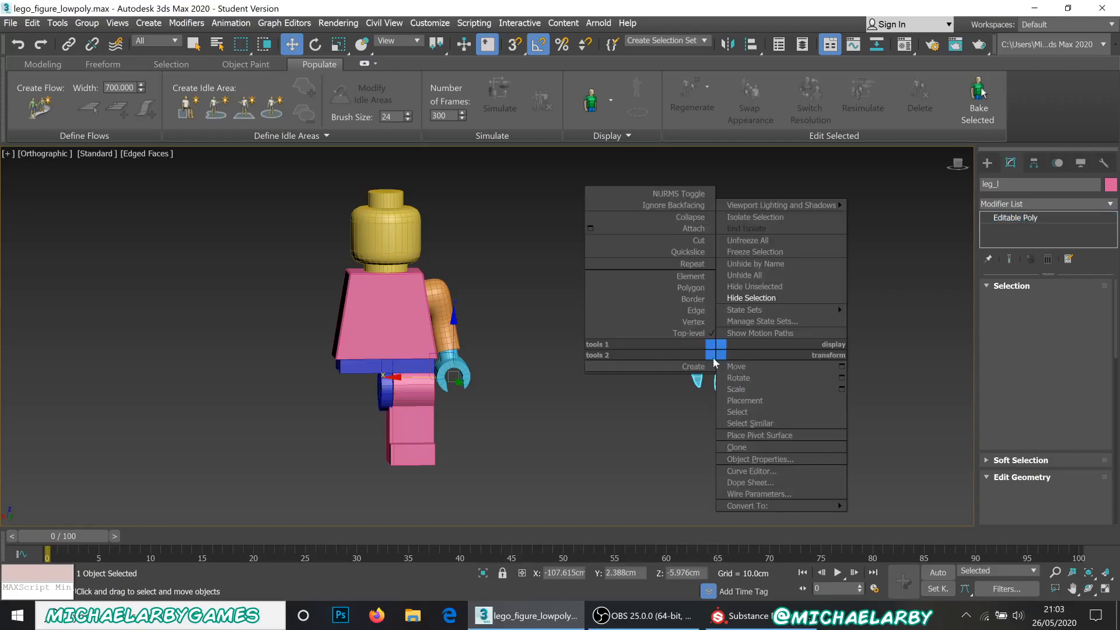
pyautogui.click(692, 335)
pyautogui.click(604, 450)
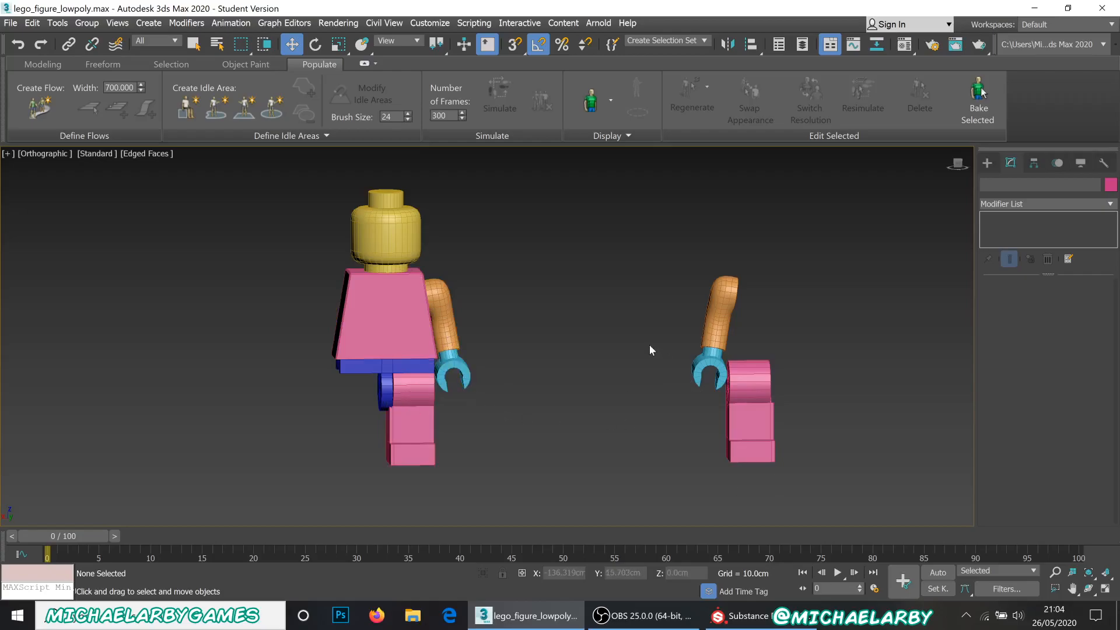
# Move the mirrored arm, hand and leg closer to the figure along X and center each pivot to its object
pyautogui.moveTo(651, 242); pyautogui.dragTo(822, 502)
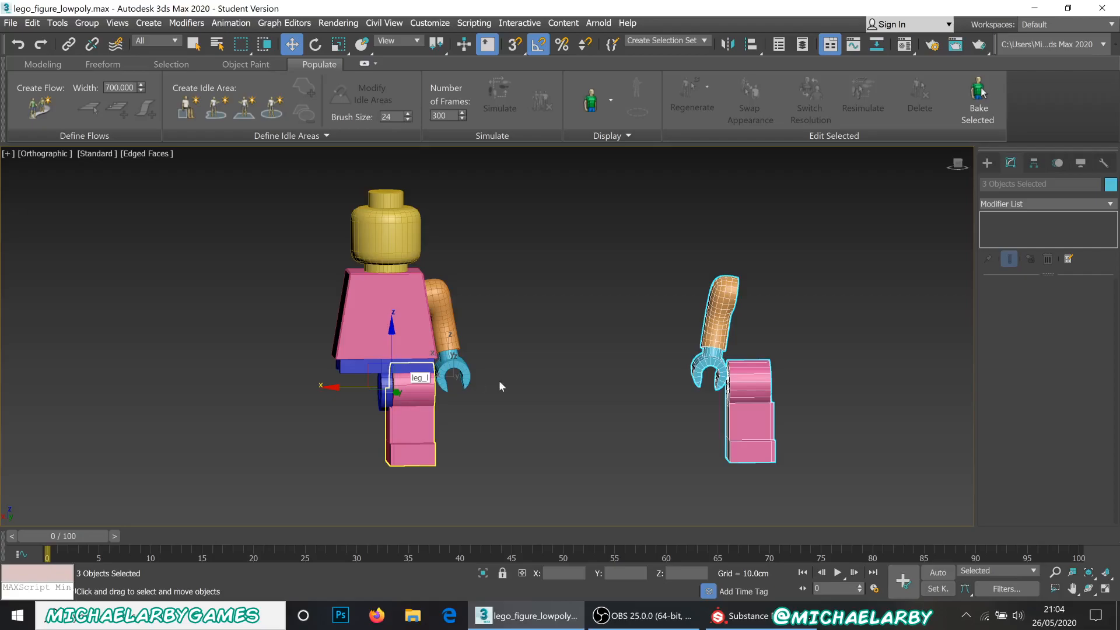
pyautogui.moveTo(349, 387); pyautogui.dragTo(193, 427)
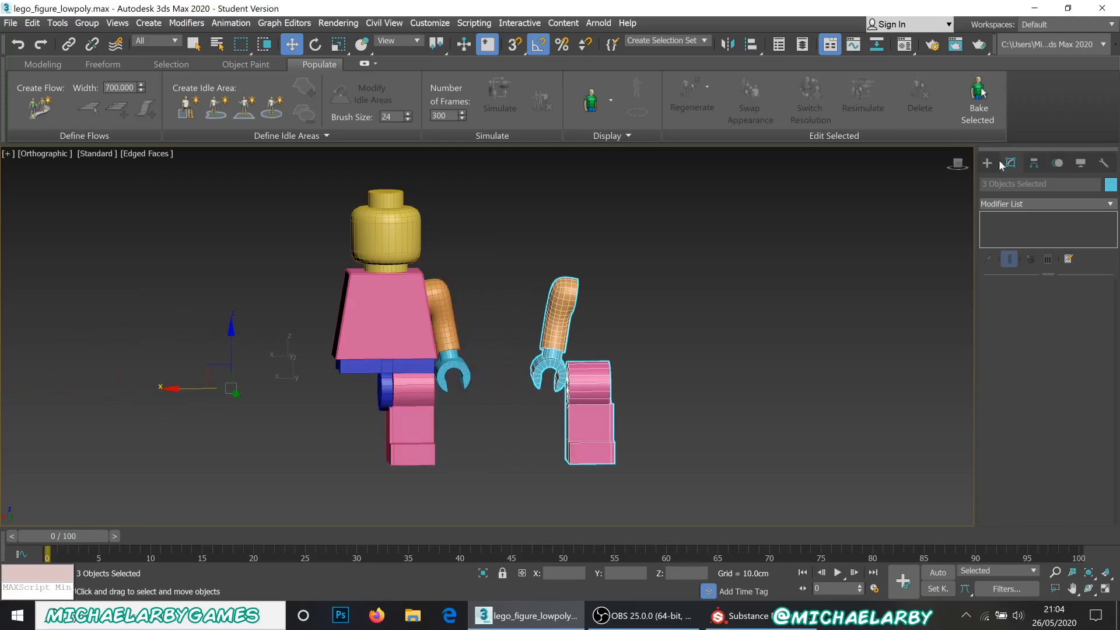
pyautogui.click(1037, 163)
pyautogui.click(1052, 252)
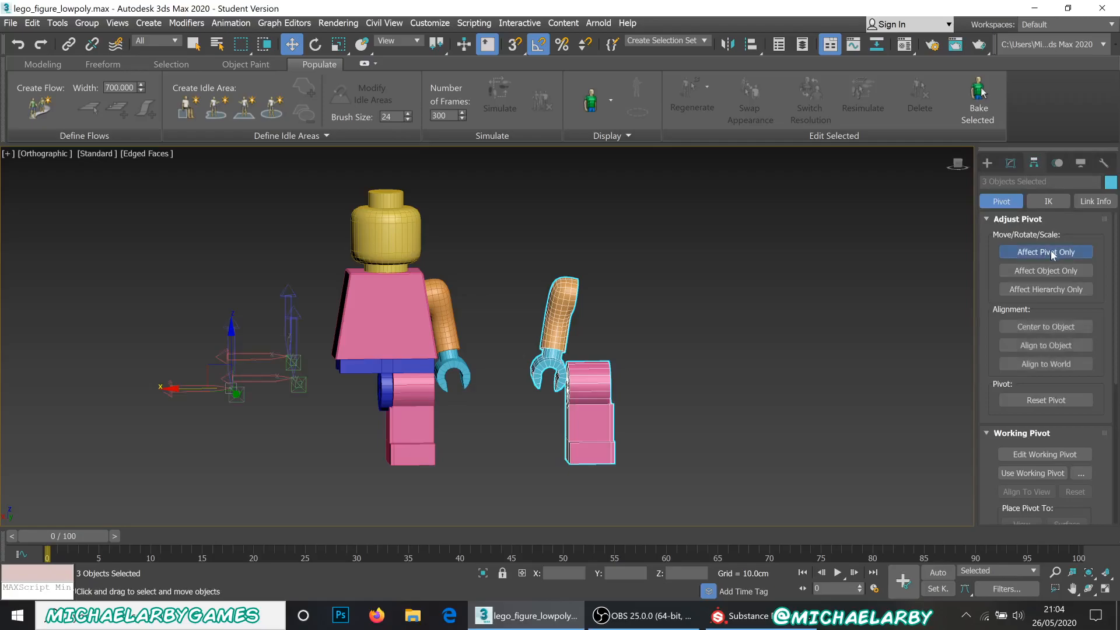
pyautogui.click(1040, 326)
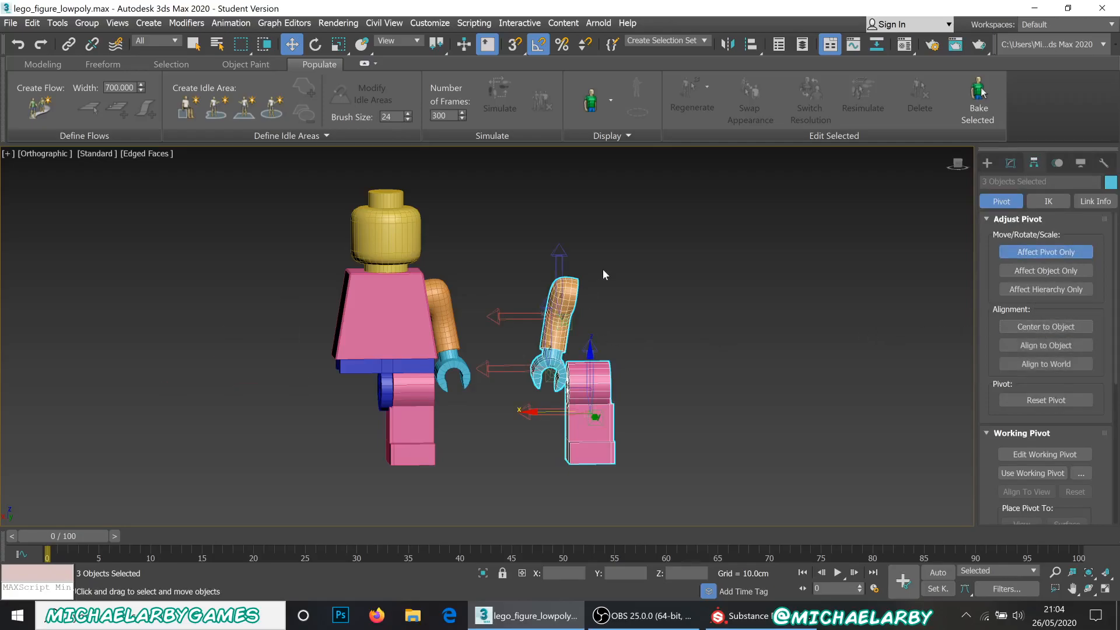
pyautogui.click(1041, 254)
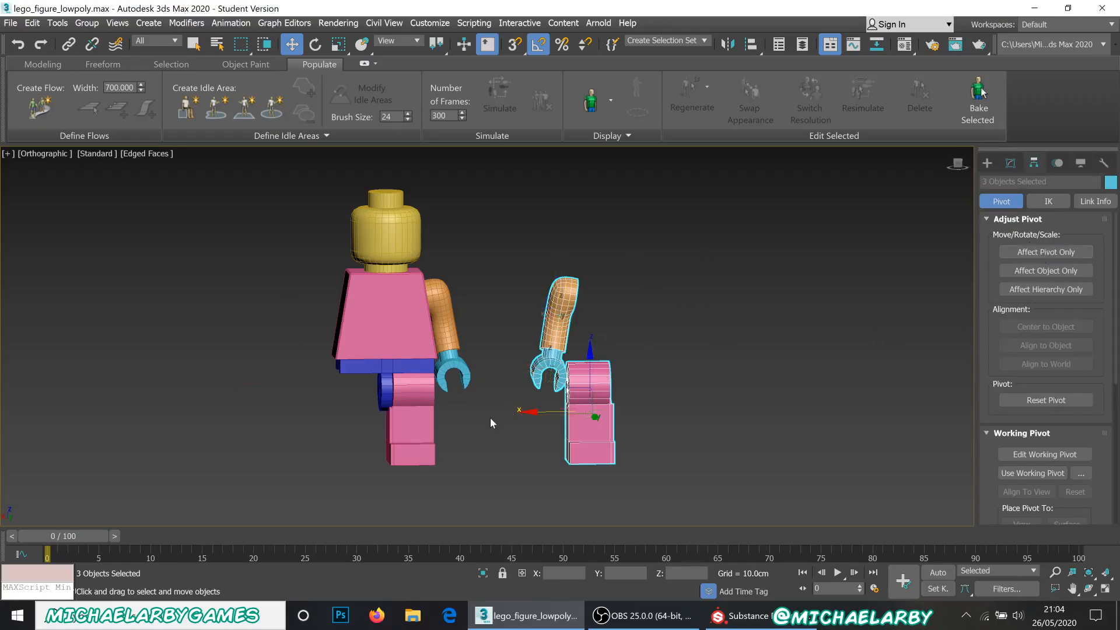
# Move the mirrored arm, hand and leg along X into place on the figure's empty side and deselect them
pyautogui.moveTo(548, 411); pyautogui.dragTo(317, 421)
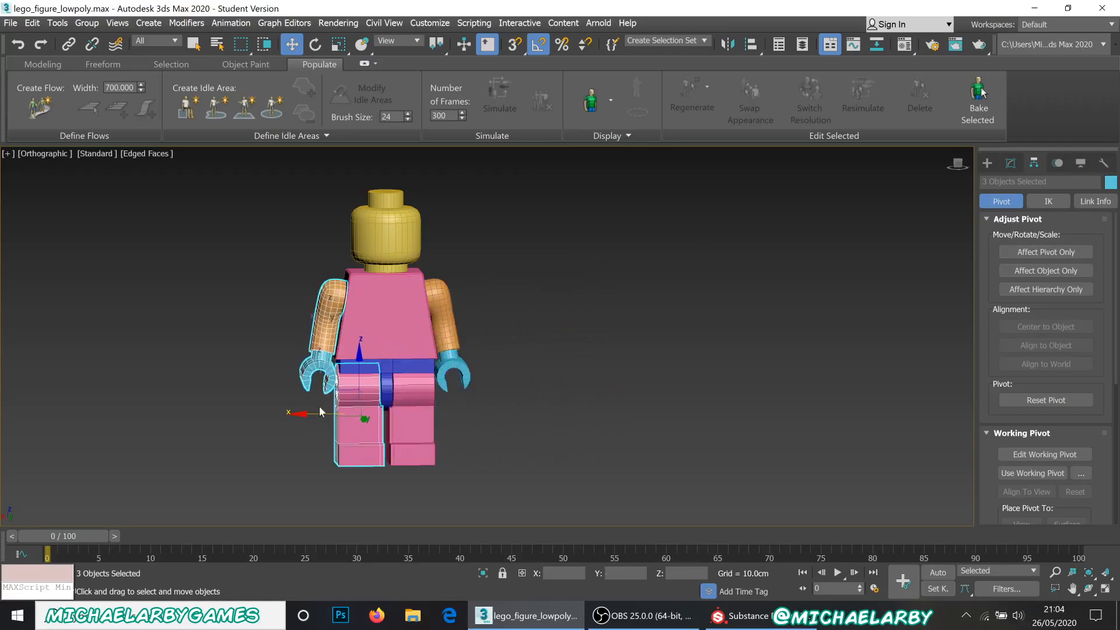
pyautogui.scroll(6, 316, 402)
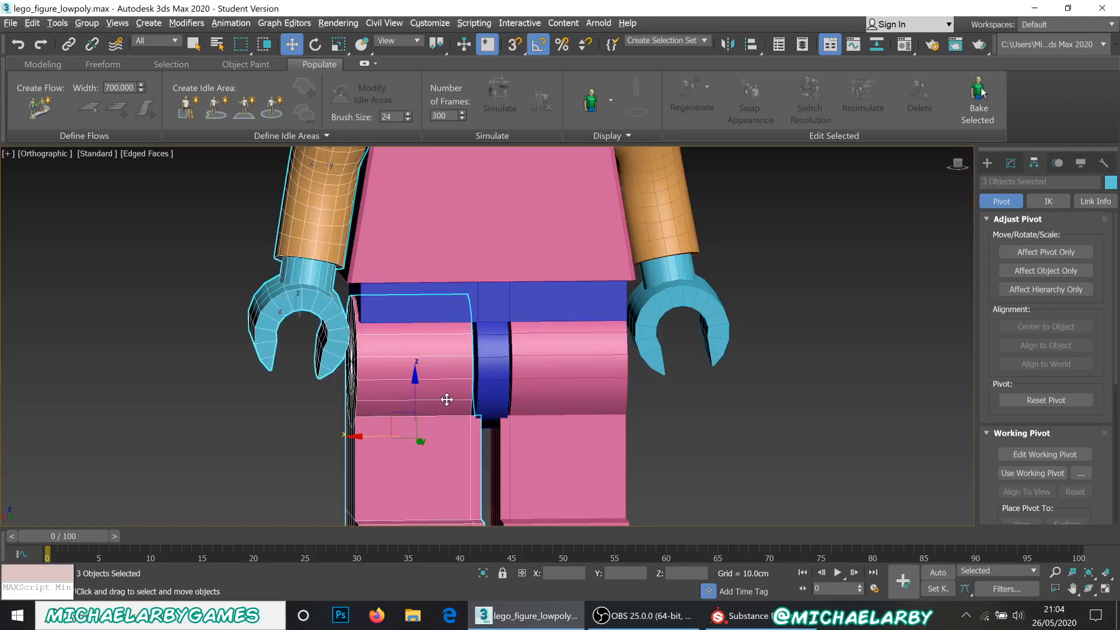
pyautogui.moveTo(442, 396); pyautogui.dragTo(465, 357, button='middle')
pyautogui.moveTo(417, 318); pyautogui.dragTo(530, 420, button='middle')
pyautogui.keyDown('alt'); pyautogui.moveTo(515, 360); pyautogui.dragTo(626, 336, button='middle'); pyautogui.keyUp('alt')
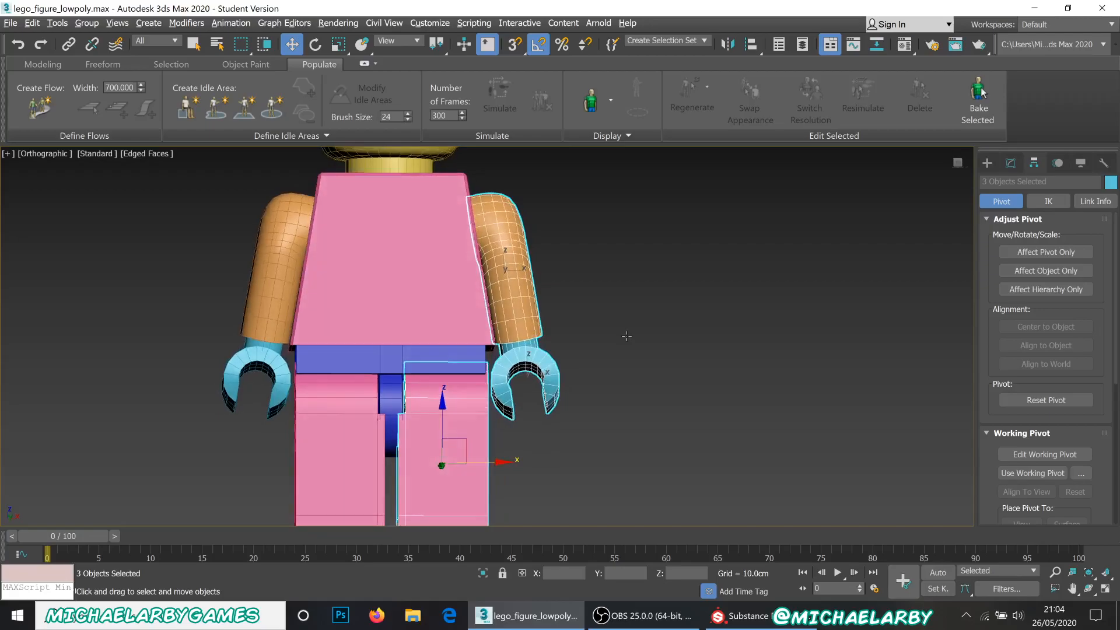
pyautogui.scroll(4, 457, 370)
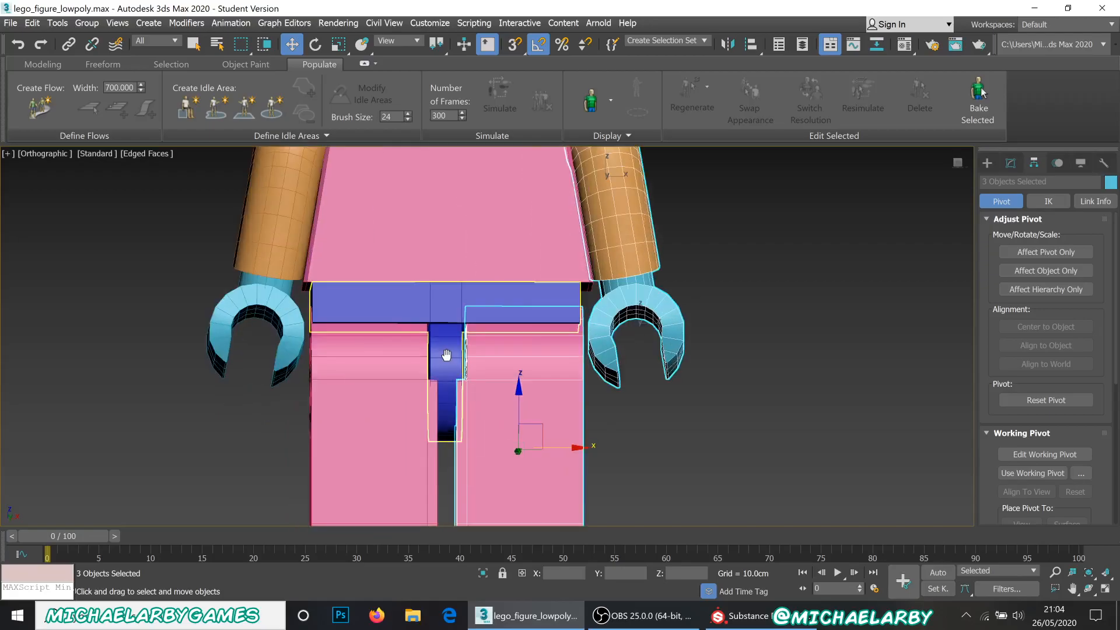
pyautogui.moveTo(441, 356); pyautogui.dragTo(433, 357, button='middle')
pyautogui.moveTo(549, 449); pyautogui.dragTo(548, 460)
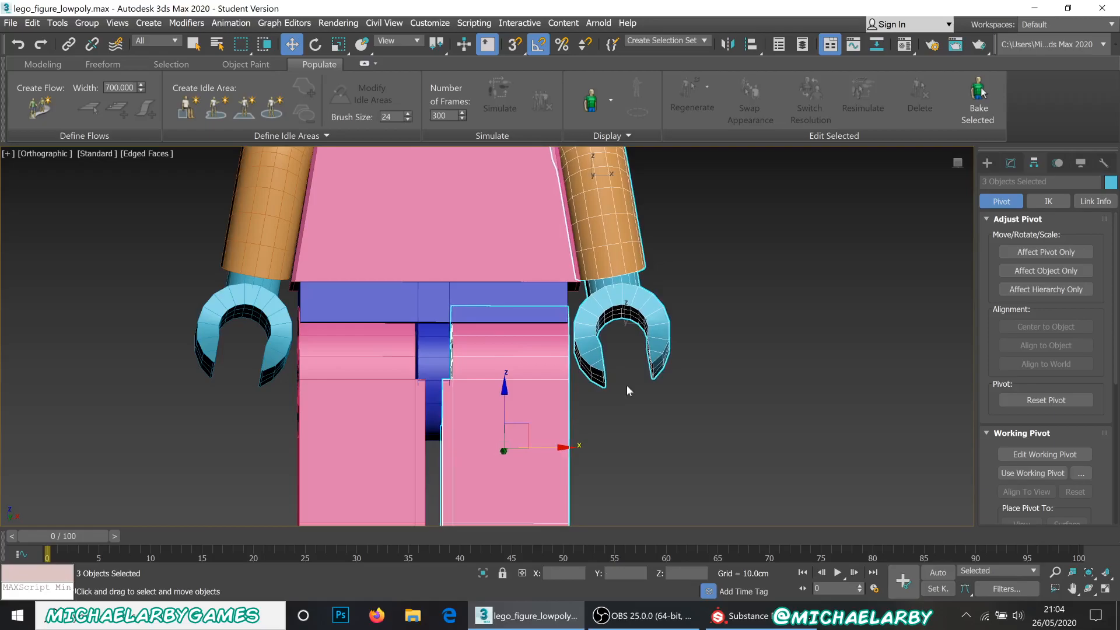
pyautogui.scroll(-4, 636, 373)
pyautogui.keyDown('alt'); pyautogui.moveTo(713, 313); pyautogui.dragTo(525, 382, button='middle'); pyautogui.keyUp('alt')
pyautogui.click(546, 409)
pyautogui.rightClick(538, 389)
# Select all parts of the completed figure and export them to the Desktop as the FBX file test d
pyautogui.scroll(-5, 508, 369)
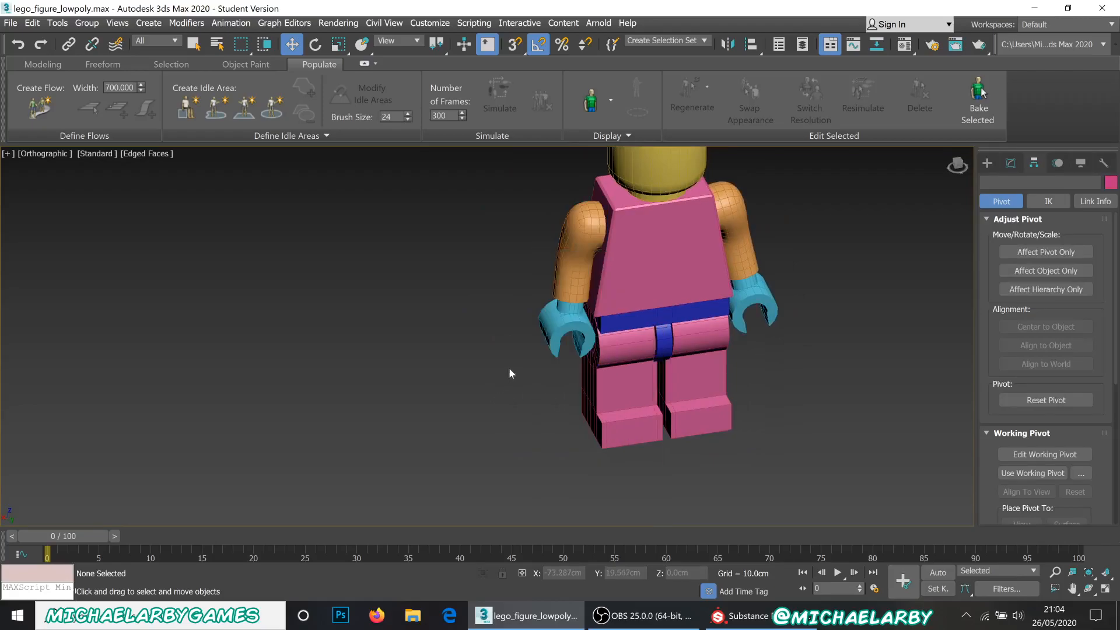
pyautogui.moveTo(517, 360); pyautogui.dragTo(450, 385, button='middle')
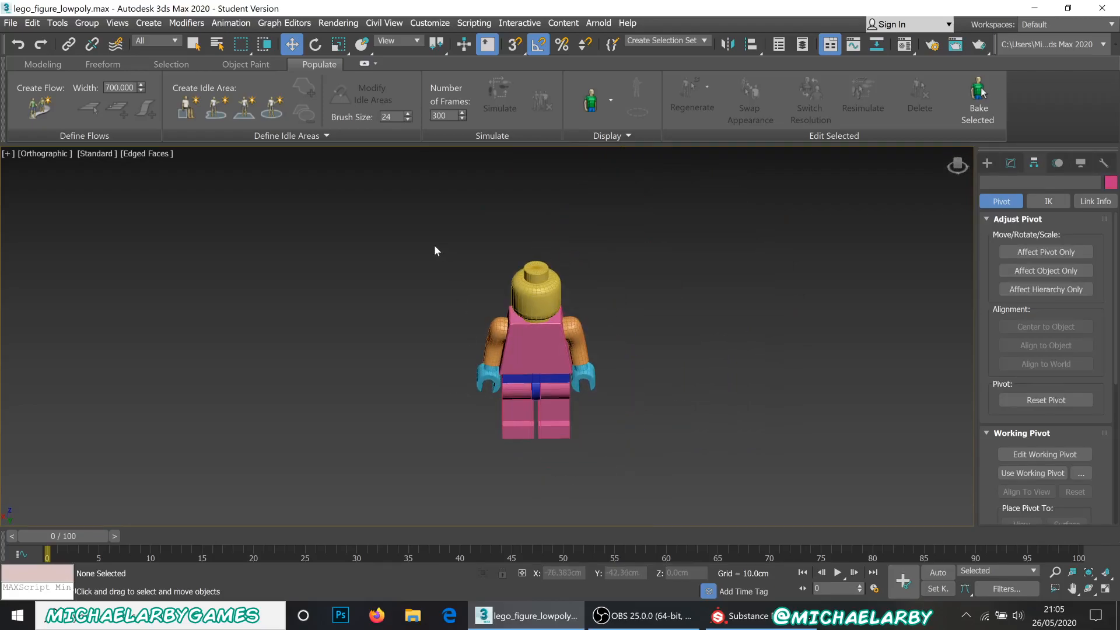
pyautogui.moveTo(406, 208); pyautogui.dragTo(660, 484)
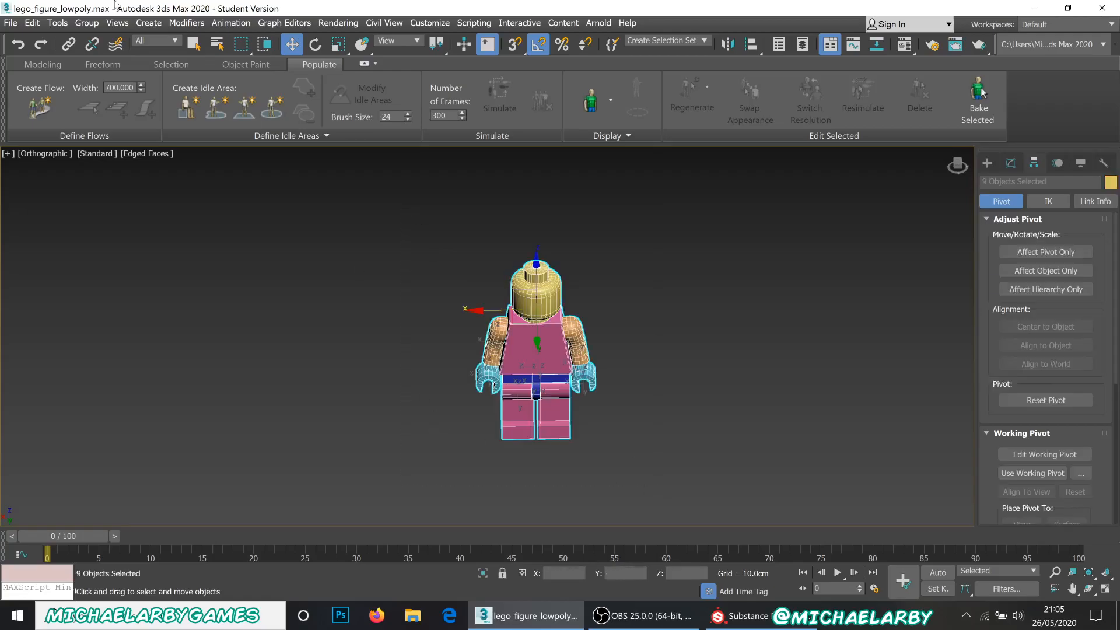
pyautogui.click(11, 23)
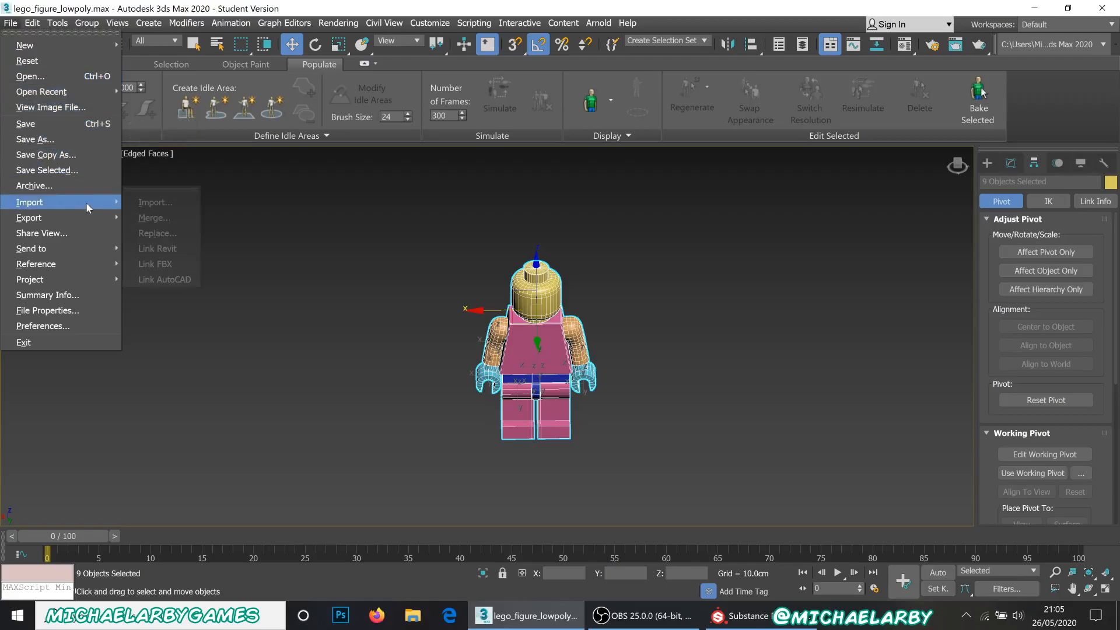
pyautogui.moveTo(82, 218)
pyautogui.click(169, 233)
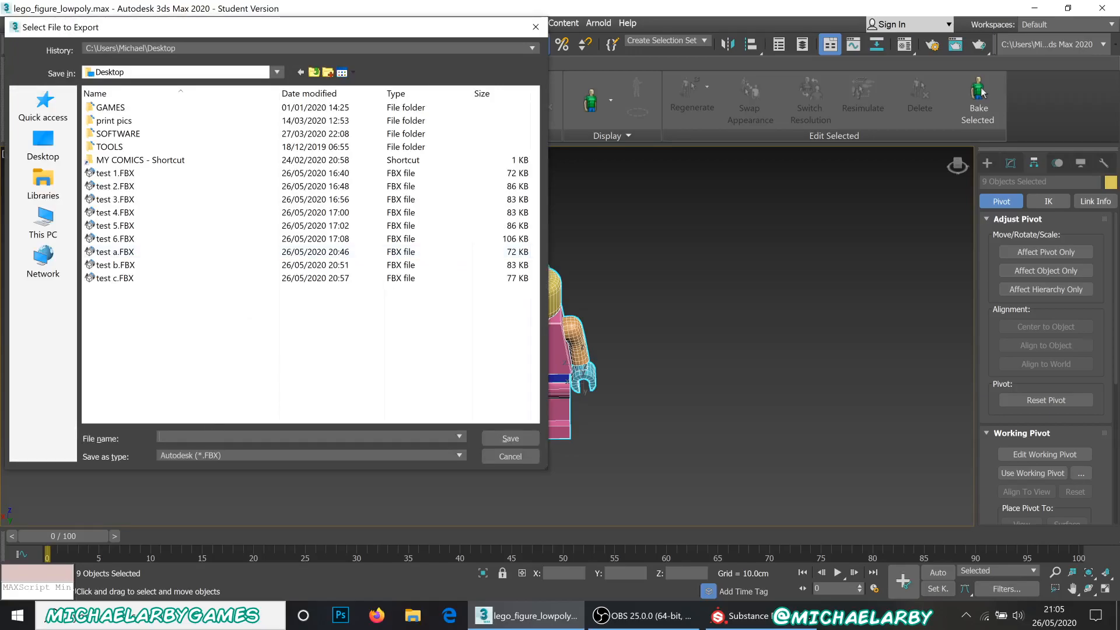
pyautogui.write('test d')
pyautogui.click(511, 438)
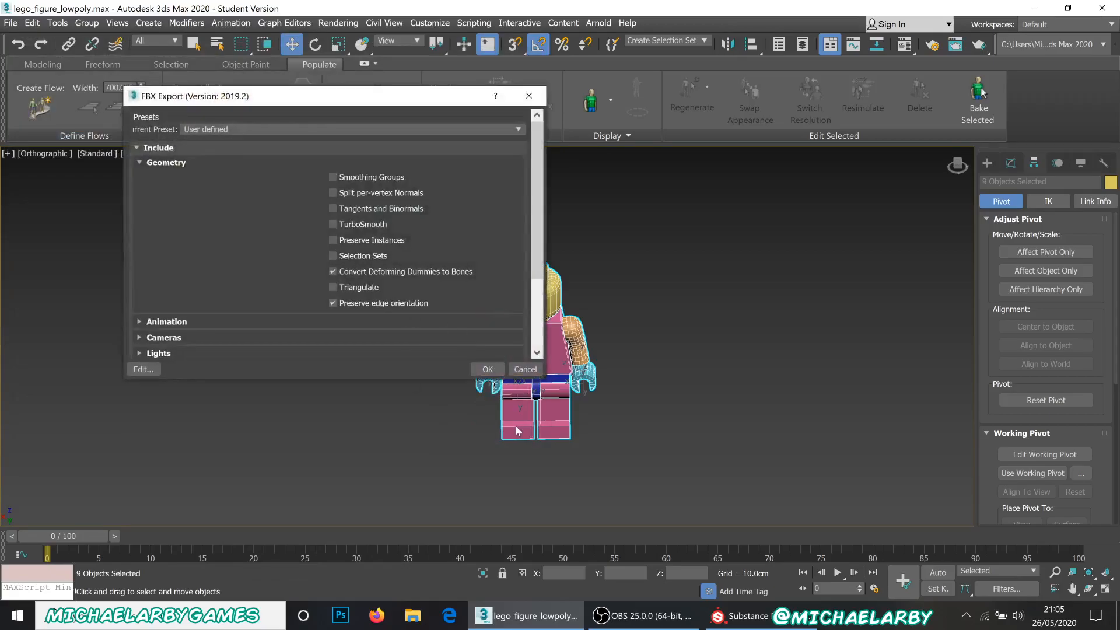
pyautogui.click(488, 371)
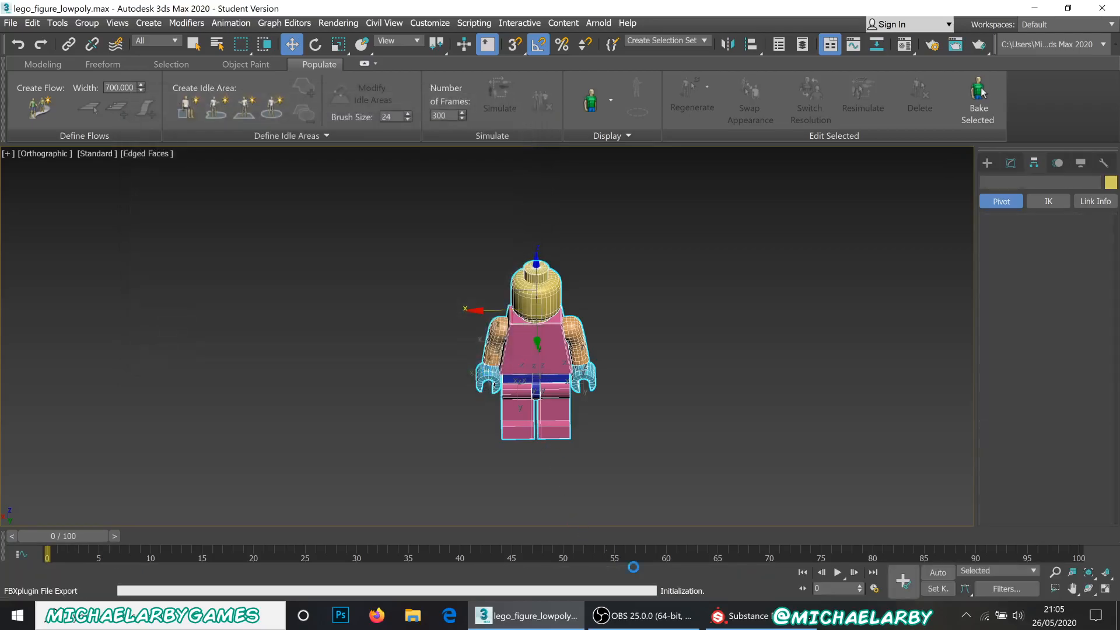
# Switch to Substance Painter and create a new project from test d.FBX on the Desktop with the default settings
pyautogui.click(749, 618)
pyautogui.click(16, 27)
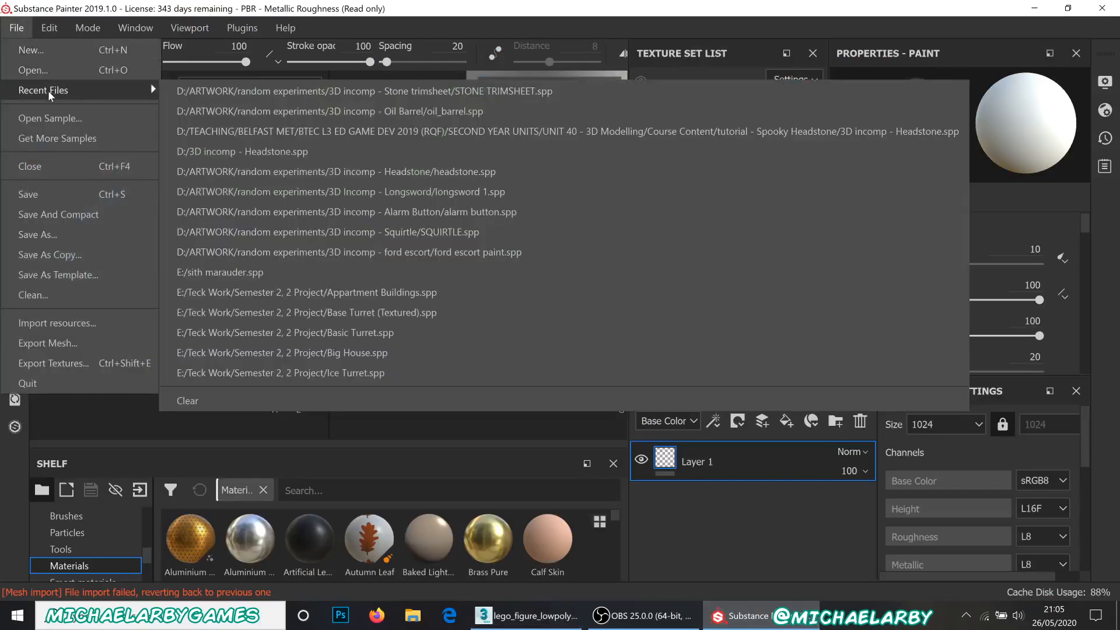
pyautogui.click(34, 54)
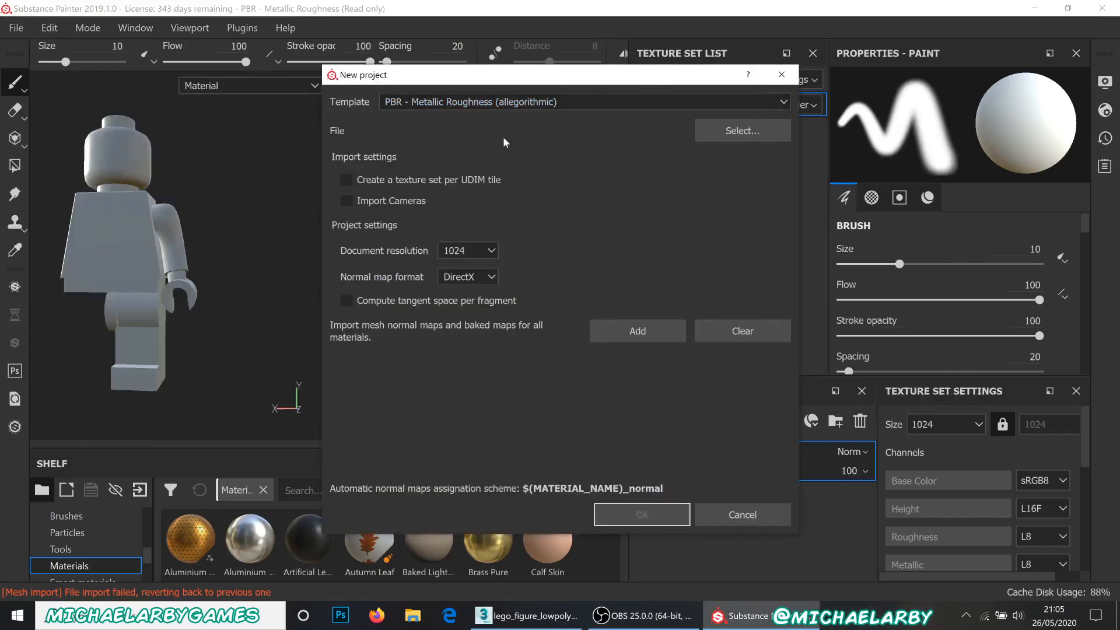
pyautogui.click(743, 134)
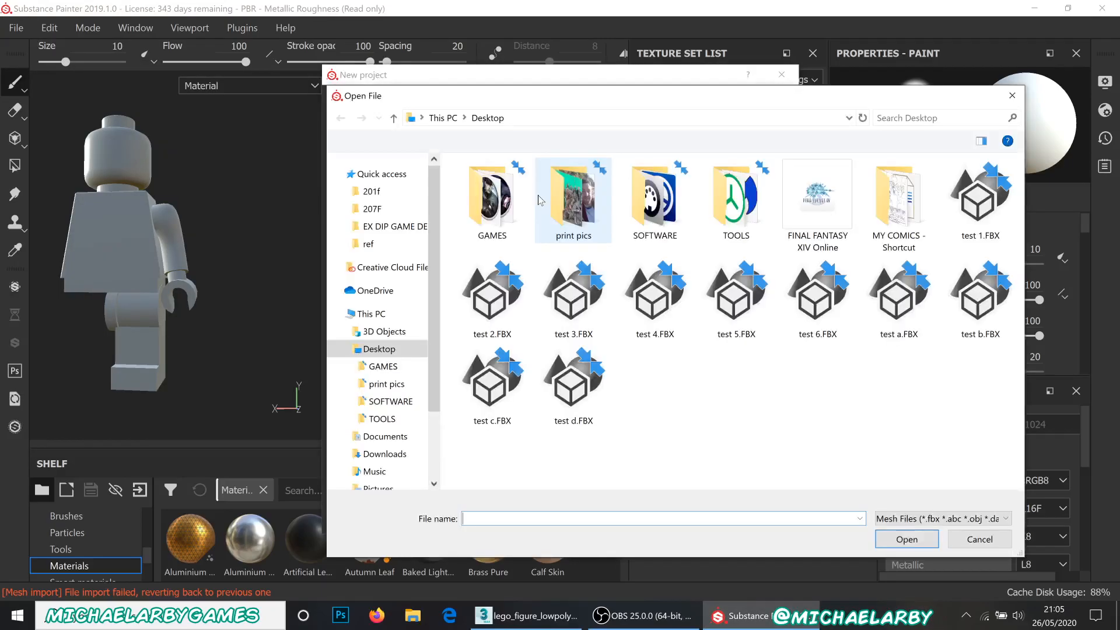
pyautogui.click(583, 384)
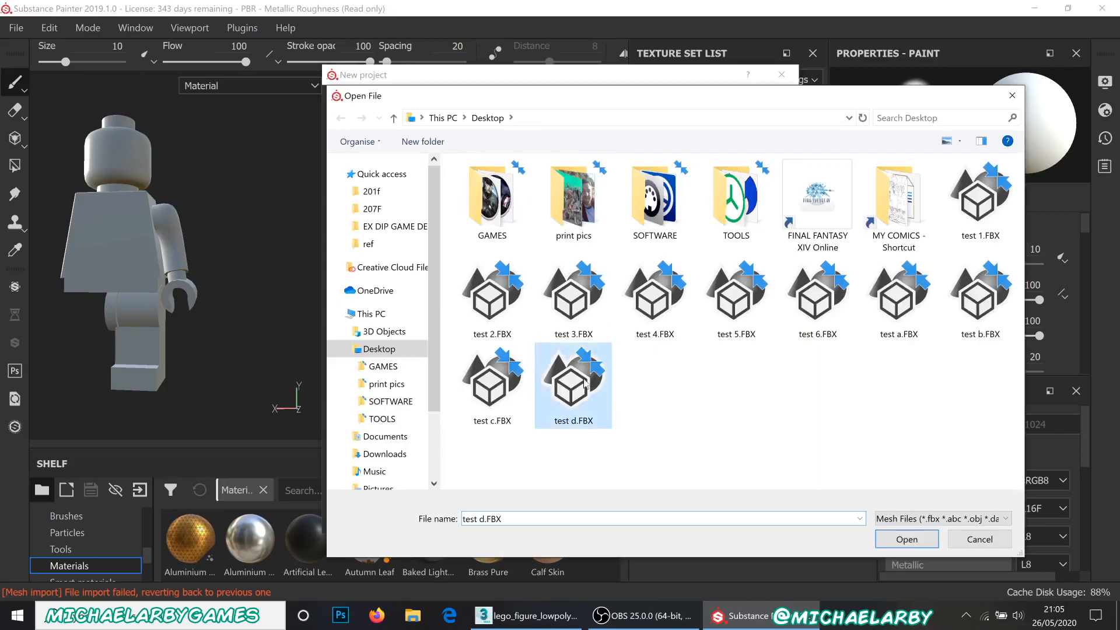
pyautogui.doubleClick(584, 384)
pyautogui.click(643, 516)
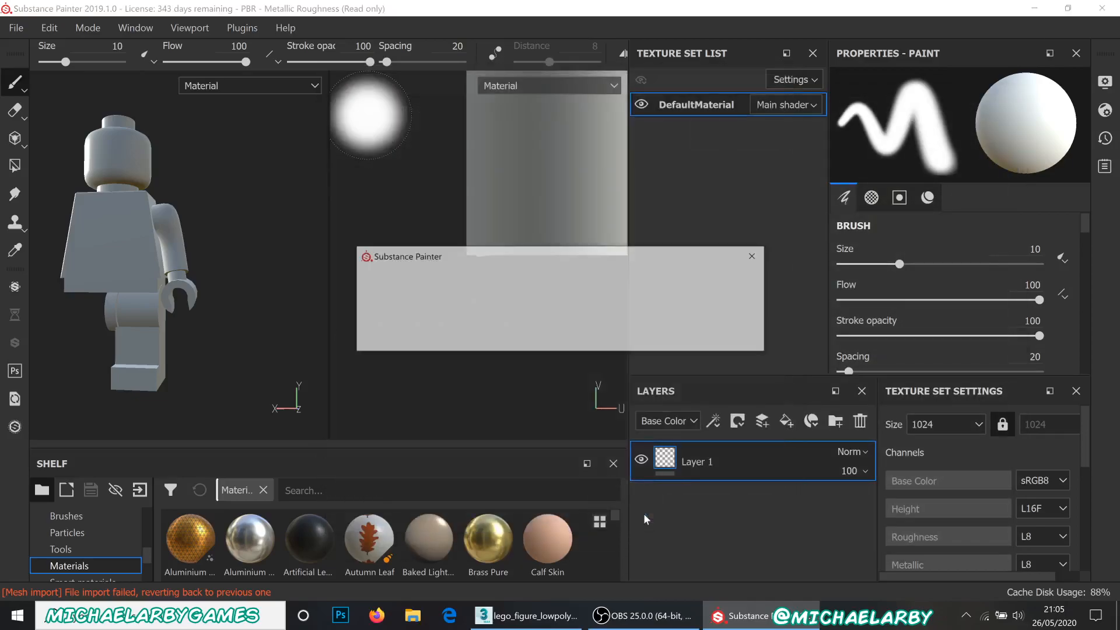
pyautogui.click(521, 332)
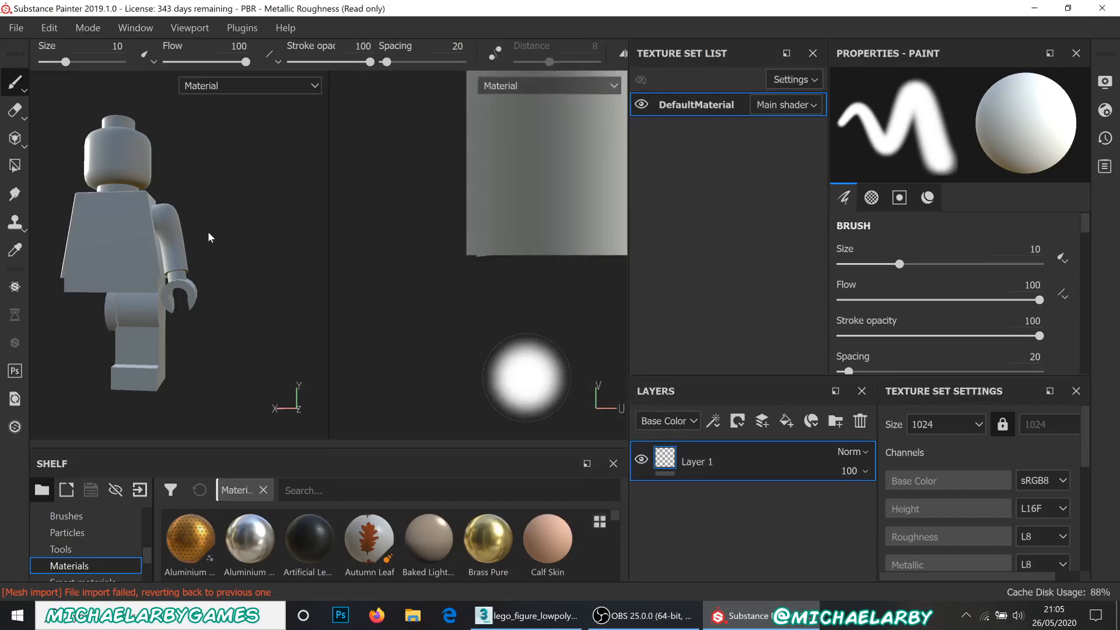
# Examine the imported figure from several sides along with its UV layout, and switch back to 3ds Max
pyautogui.scroll(-2, 191, 232)
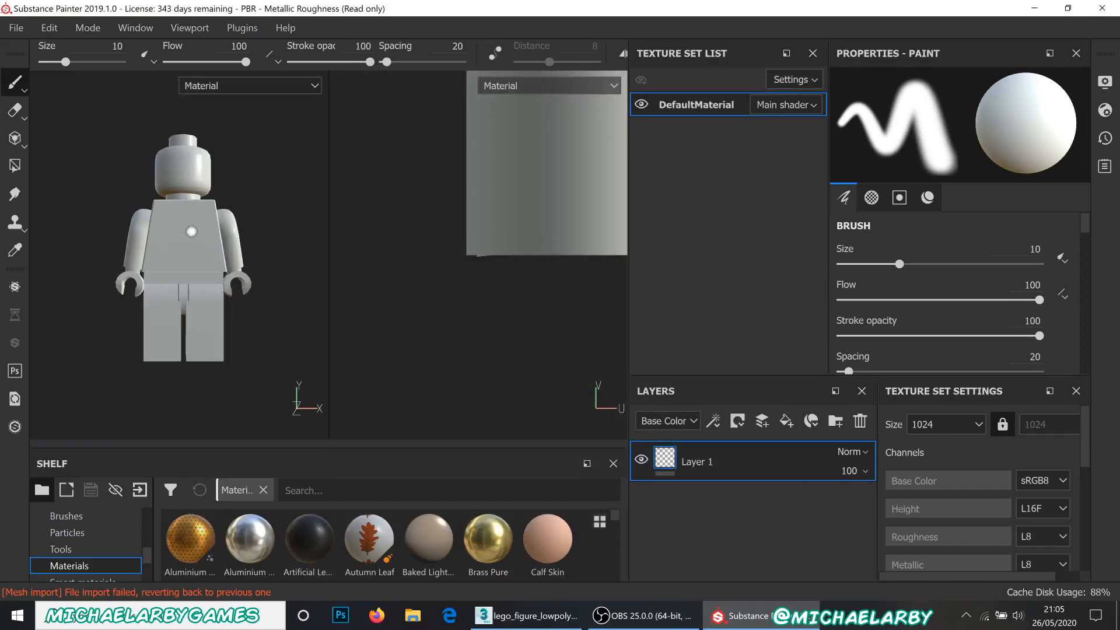
pyautogui.moveTo(191, 232)
pyautogui.keyDown('alt'); pyautogui.mouseDown()
pyautogui.moveTo(406, 230)
pyautogui.moveTo(320, 212)
pyautogui.moveTo(420, 196)
pyautogui.moveTo(404, 206)
pyautogui.moveTo(415, 226)
pyautogui.moveTo(362, 238)
pyautogui.mouseUp(); pyautogui.keyUp('alt')
pyautogui.scroll(1, 171, 320)
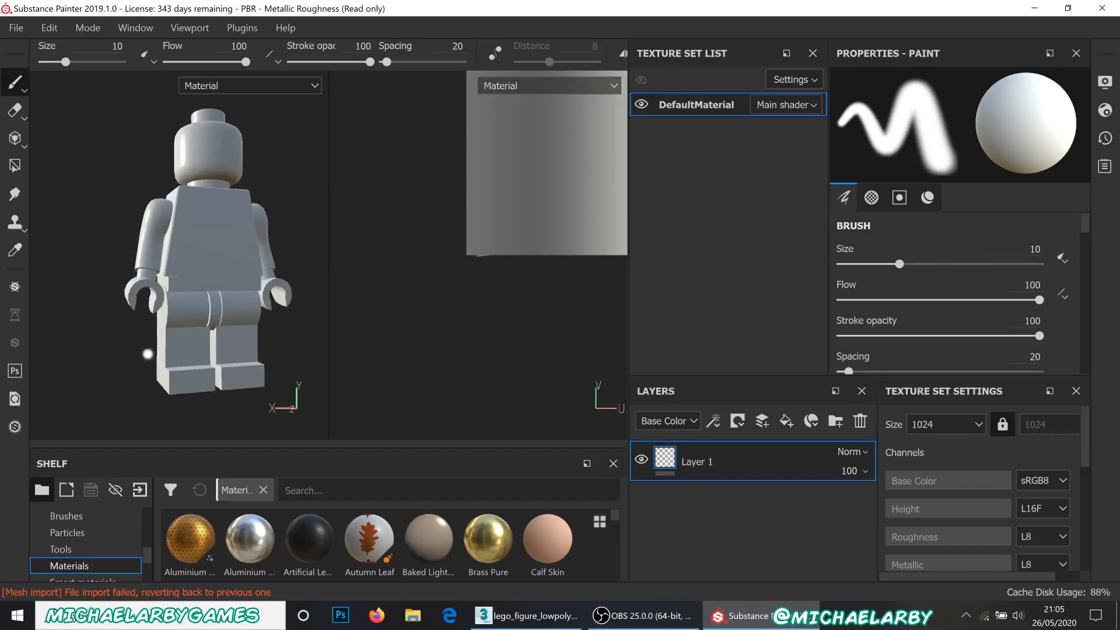
pyautogui.scroll(1, 148, 354)
pyautogui.keyDown('alt'); pyautogui.moveTo(157, 240); pyautogui.dragTo(119, 284); pyautogui.keyUp('alt')
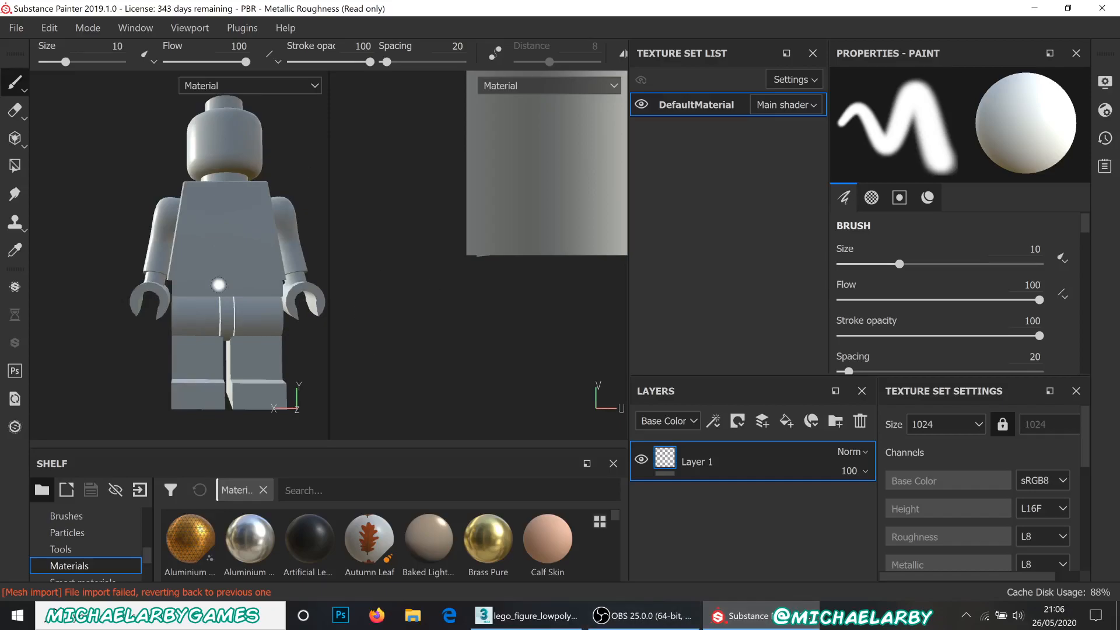
pyautogui.click(16, 28)
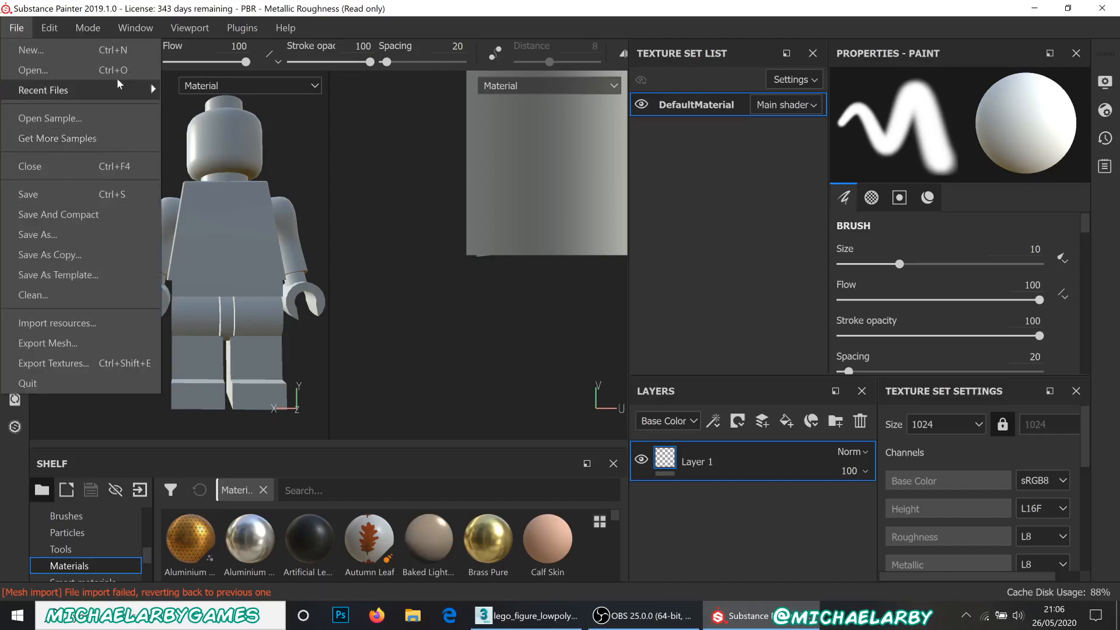
pyautogui.click(449, 253)
pyautogui.scroll(-2, 418, 369)
pyautogui.scroll(-5, 417, 369)
pyautogui.scroll(2, 594, 233)
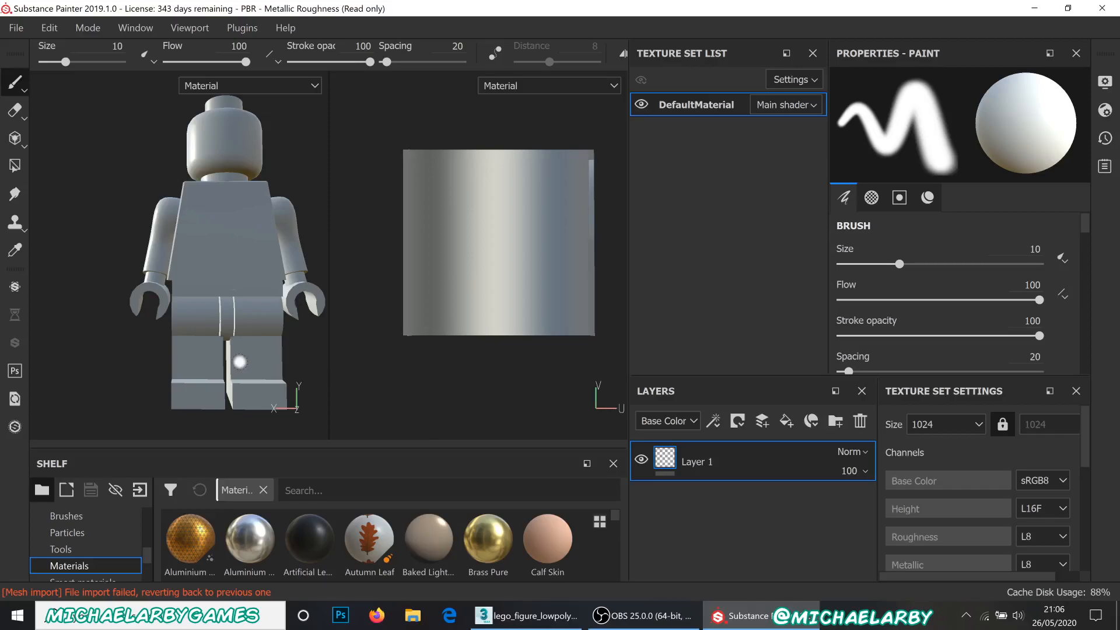
pyautogui.click(528, 616)
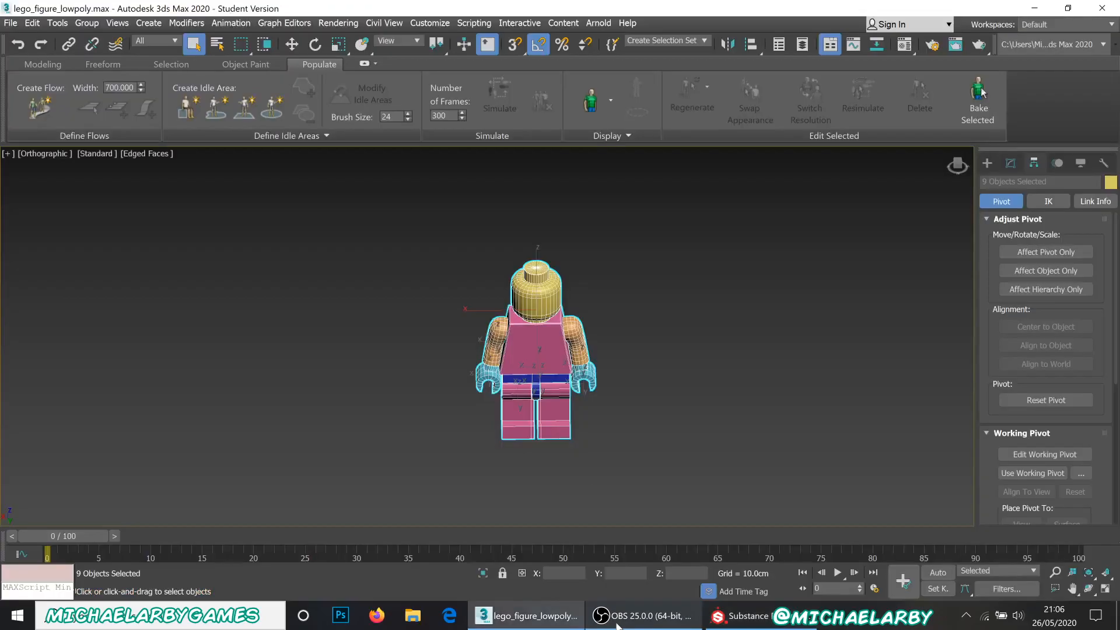
# Deselect the figure, select the left hand and examine where its pivot sits from the side
pyautogui.click(621, 433)
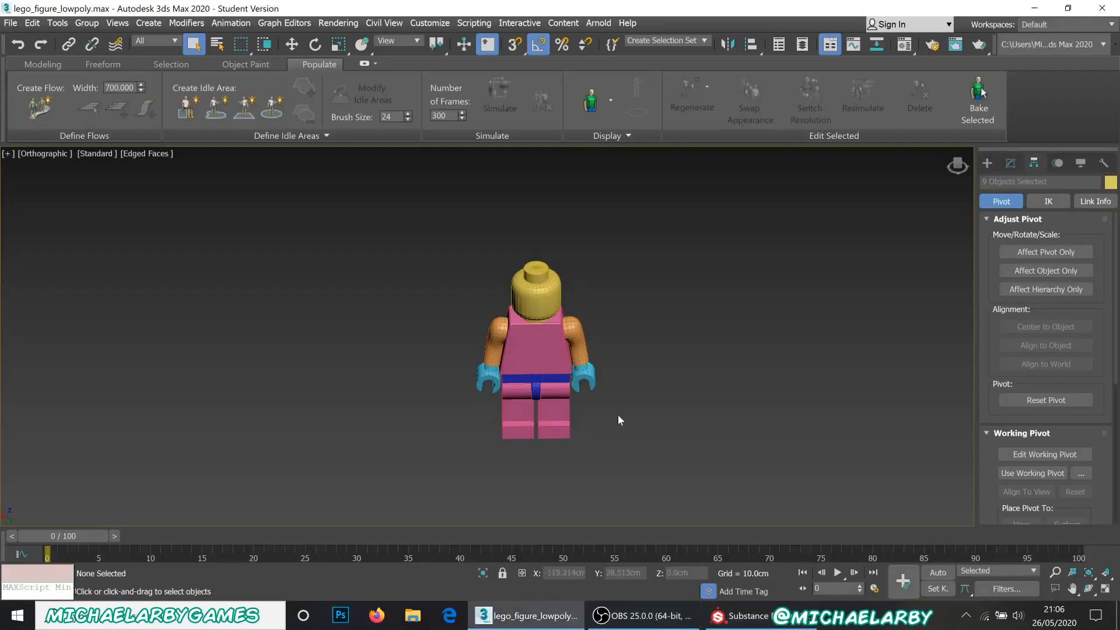
pyautogui.scroll(2, 577, 402)
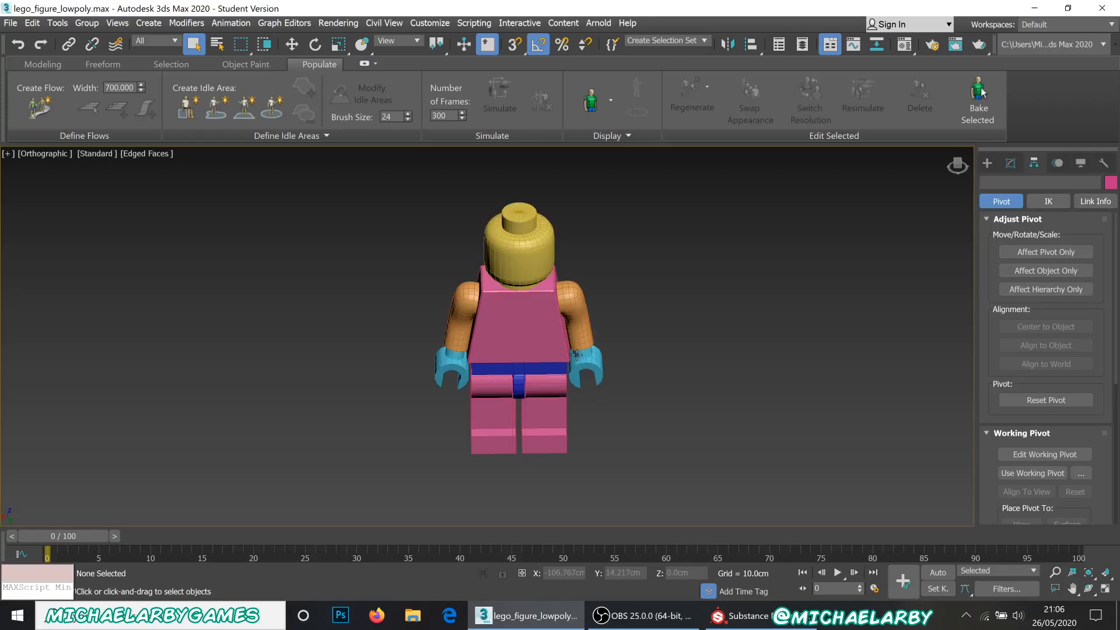
pyautogui.scroll(2, 576, 355)
pyautogui.keyDown('alt'); pyautogui.moveTo(639, 275); pyautogui.dragTo(670, 312, button='middle'); pyautogui.keyUp('alt')
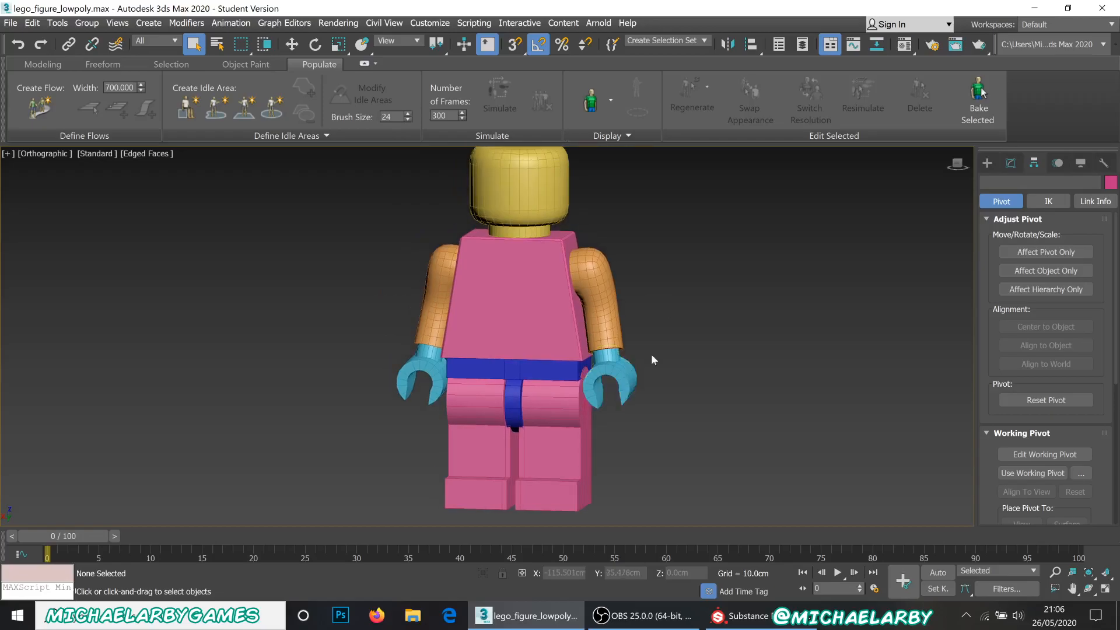
pyautogui.click(615, 369)
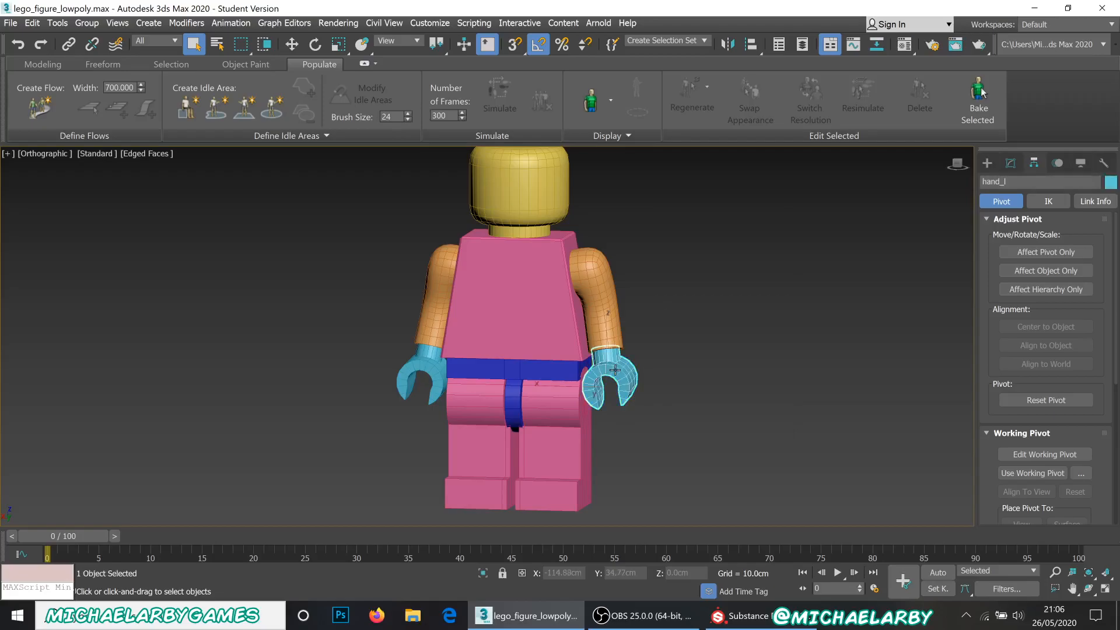
pyautogui.click(1034, 257)
pyautogui.keyDown('alt'); pyautogui.moveTo(689, 343); pyautogui.dragTo(646, 350, button='middle'); pyautogui.keyUp('alt')
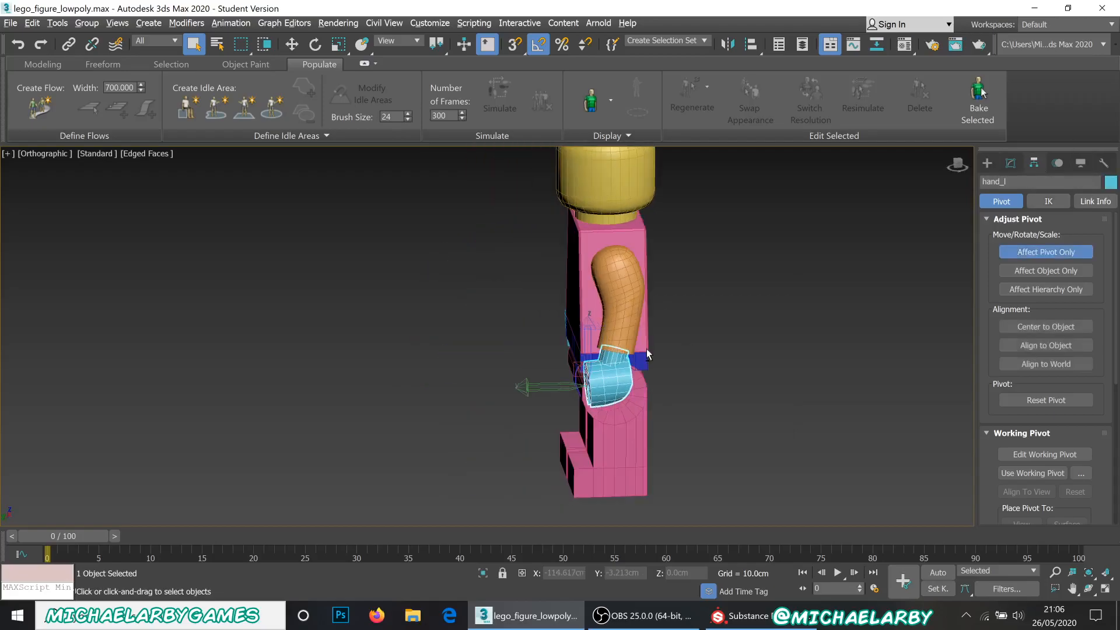
pyautogui.scroll(3, 610, 369)
pyautogui.scroll(3, 610, 368)
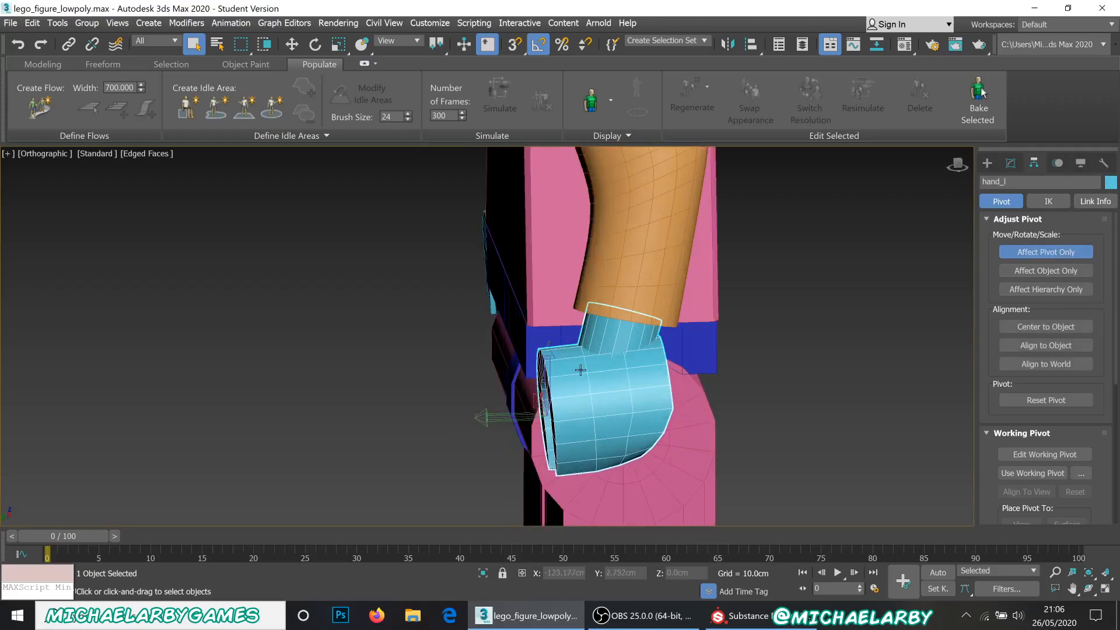
# Try rotating the left hand about its current pivot, then undo the rotation
pyautogui.click(315, 49)
pyautogui.click(1046, 252)
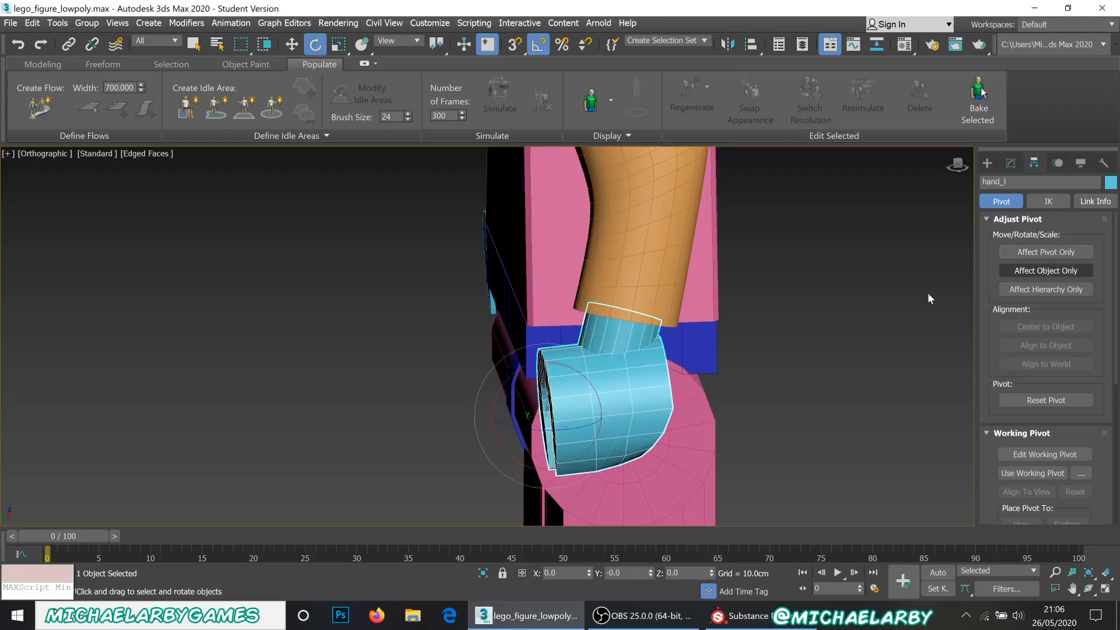
pyautogui.moveTo(529, 380)
pyautogui.keyDown('alt'); pyautogui.mouseDown(button='middle')
pyautogui.moveTo(547, 372)
pyautogui.moveTo(534, 385)
pyautogui.mouseUp(button='middle'); pyautogui.keyUp('alt')
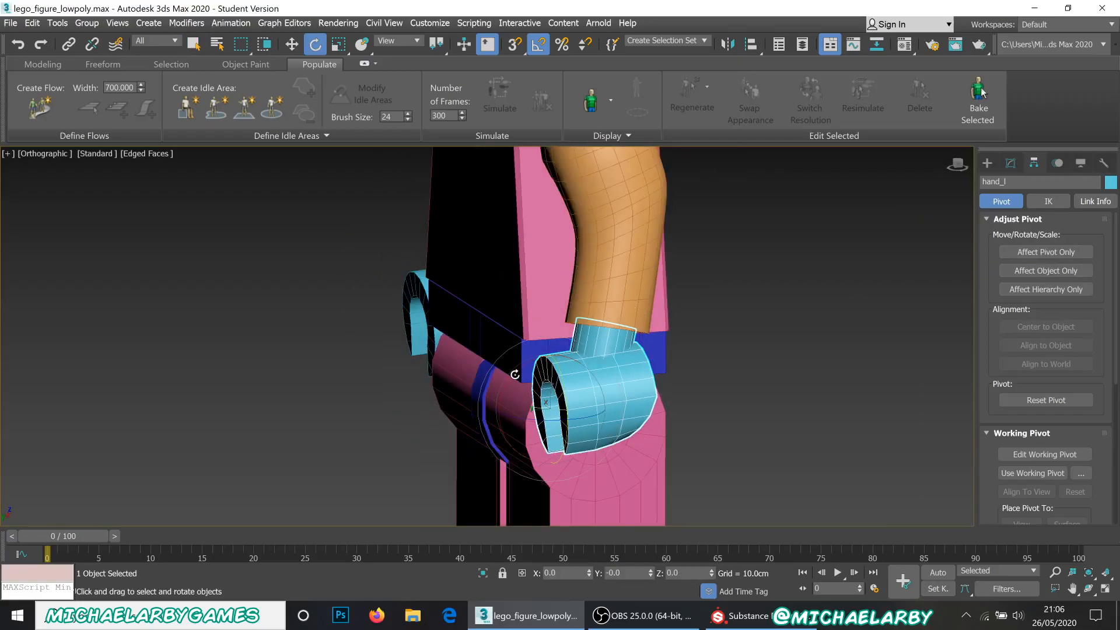
pyautogui.moveTo(515, 378)
pyautogui.mouseDown()
pyautogui.moveTo(507, 424)
pyautogui.moveTo(503, 367)
pyautogui.moveTo(531, 373)
pyautogui.mouseUp()
pyautogui.hotkey('ctrl', 'z')
# Isolate the left hand and move only its pivot up to the wrist, at about Y -0.6 cm and Z -1.9 cm
pyautogui.rightClick(604, 350)
pyautogui.click(643, 286)
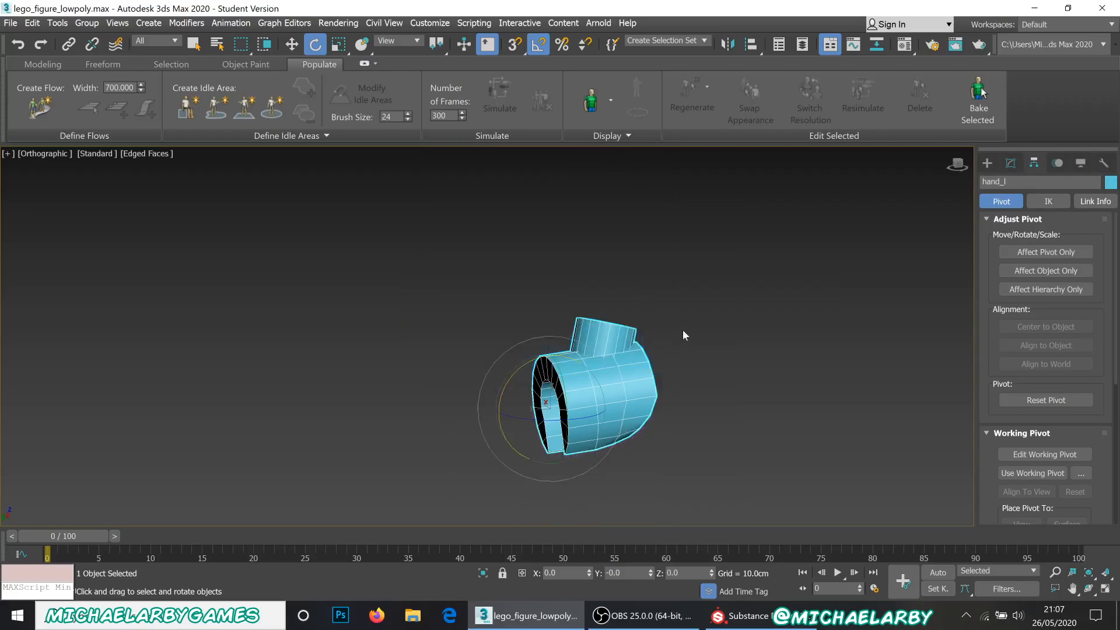
pyautogui.click(1033, 253)
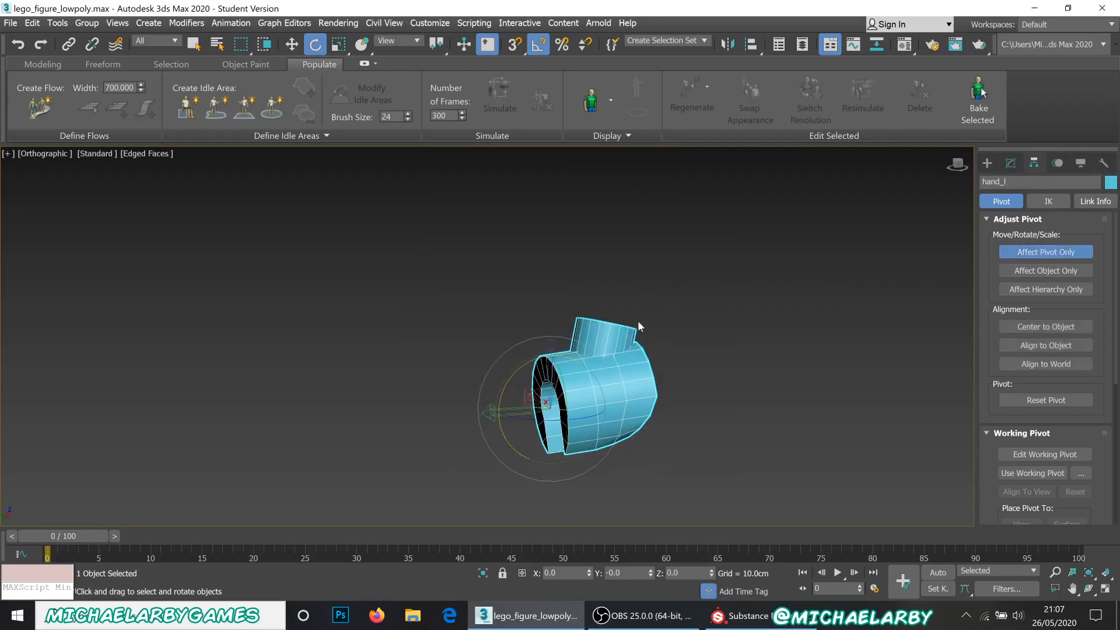
pyautogui.keyDown('alt'); pyautogui.moveTo(552, 347); pyautogui.dragTo(619, 335, button='middle'); pyautogui.keyUp('alt')
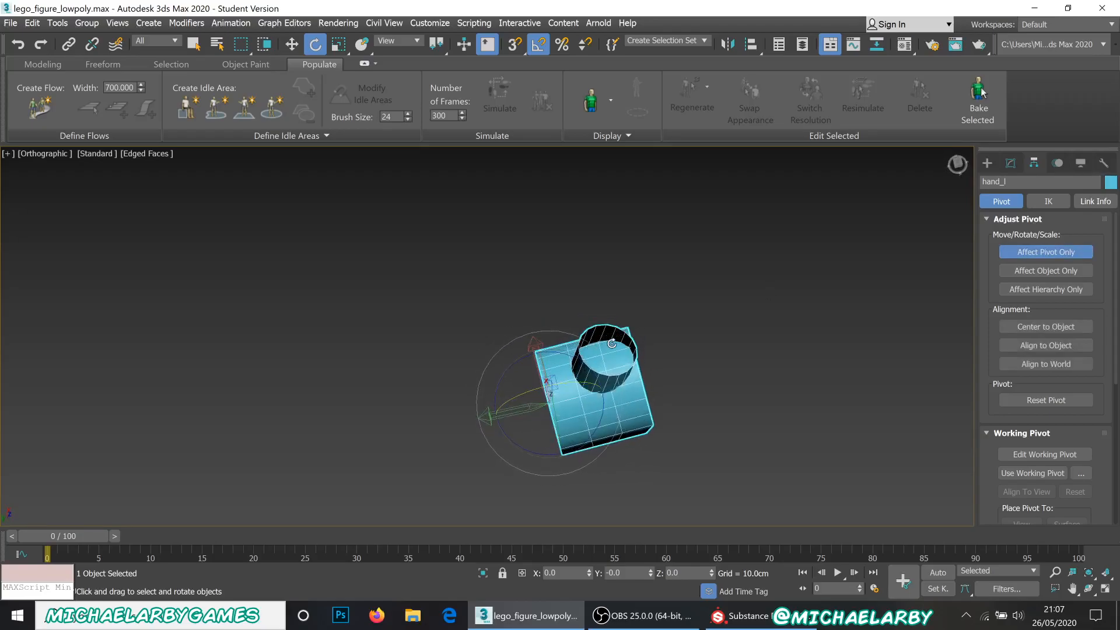
pyautogui.keyDown('alt'); pyautogui.moveTo(518, 349); pyautogui.dragTo(519, 310, button='middle'); pyautogui.keyUp('alt')
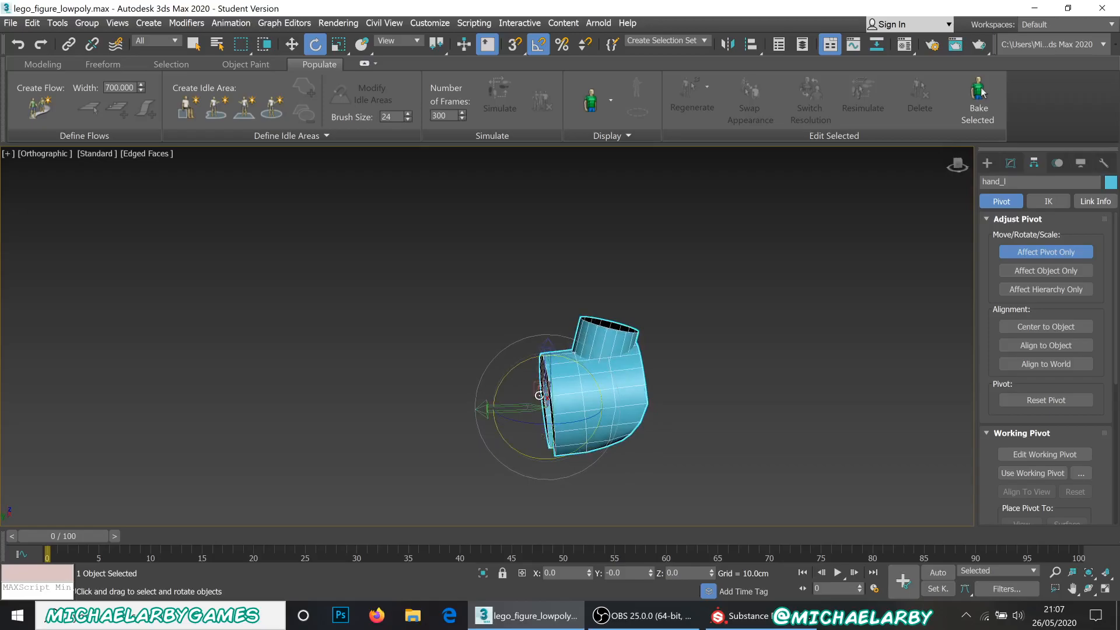
pyautogui.click(292, 45)
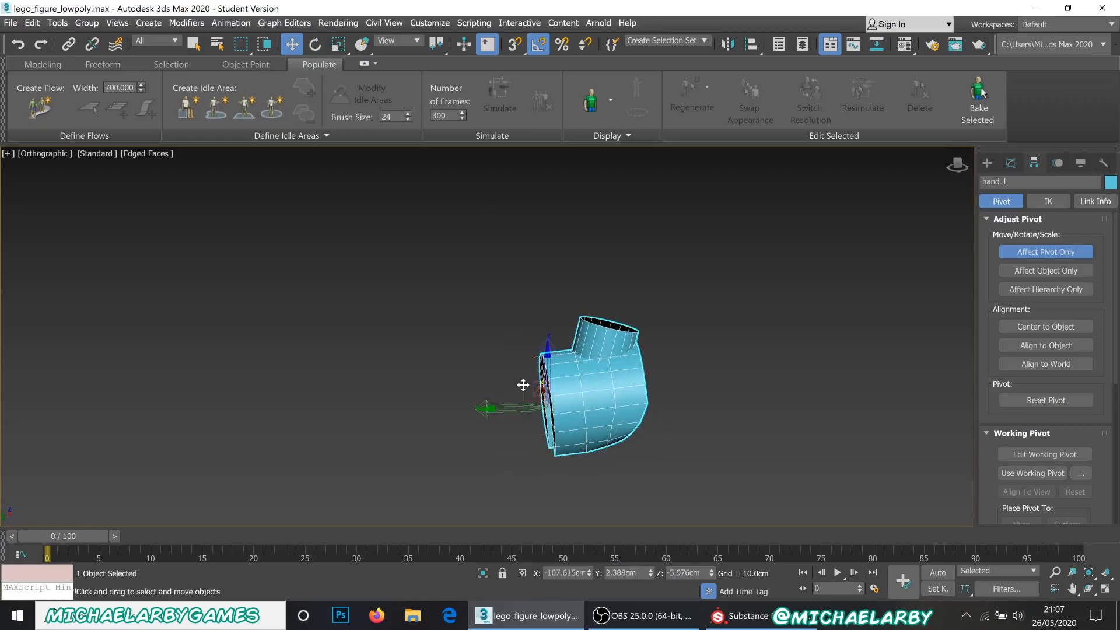
pyautogui.moveTo(523, 385); pyautogui.dragTo(586, 305)
# Centre the hand's pivot over the wrist opening at about X -106.9 cm, stop pivot editing and end the isolation
pyautogui.keyDown('alt'); pyautogui.moveTo(656, 372); pyautogui.dragTo(643, 337, button='middle'); pyautogui.keyUp('alt')
pyautogui.scroll(4, 603, 361)
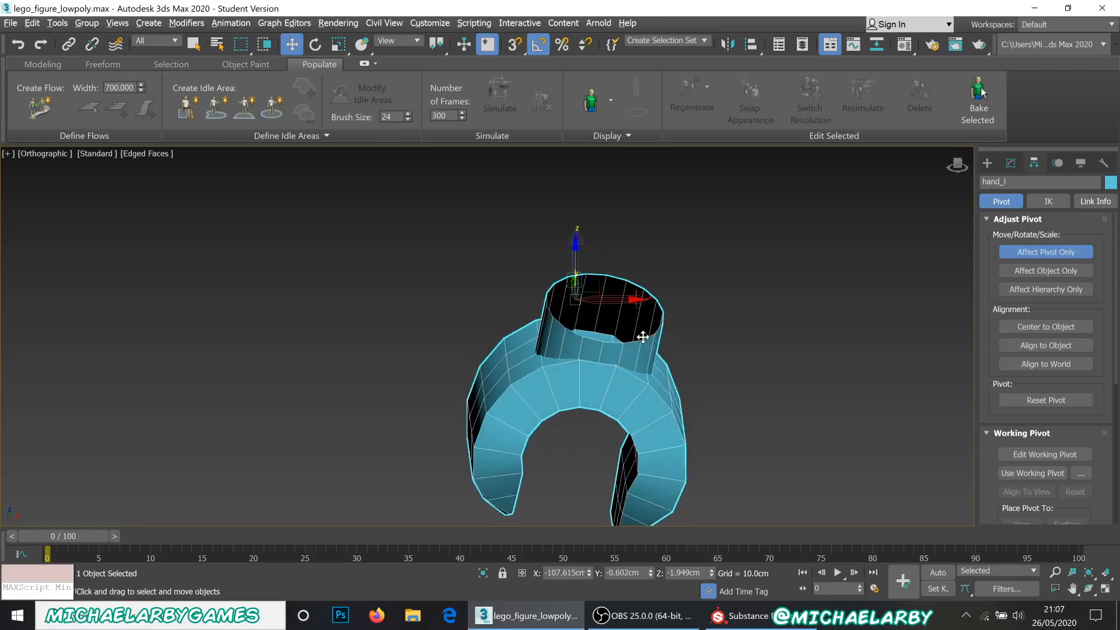
pyautogui.scroll(-2, 622, 301)
pyautogui.moveTo(623, 299); pyautogui.dragTo(632, 313)
pyautogui.keyDown('alt'); pyautogui.moveTo(625, 315); pyautogui.dragTo(703, 318, button='middle'); pyautogui.keyUp('alt')
pyautogui.click(1062, 255)
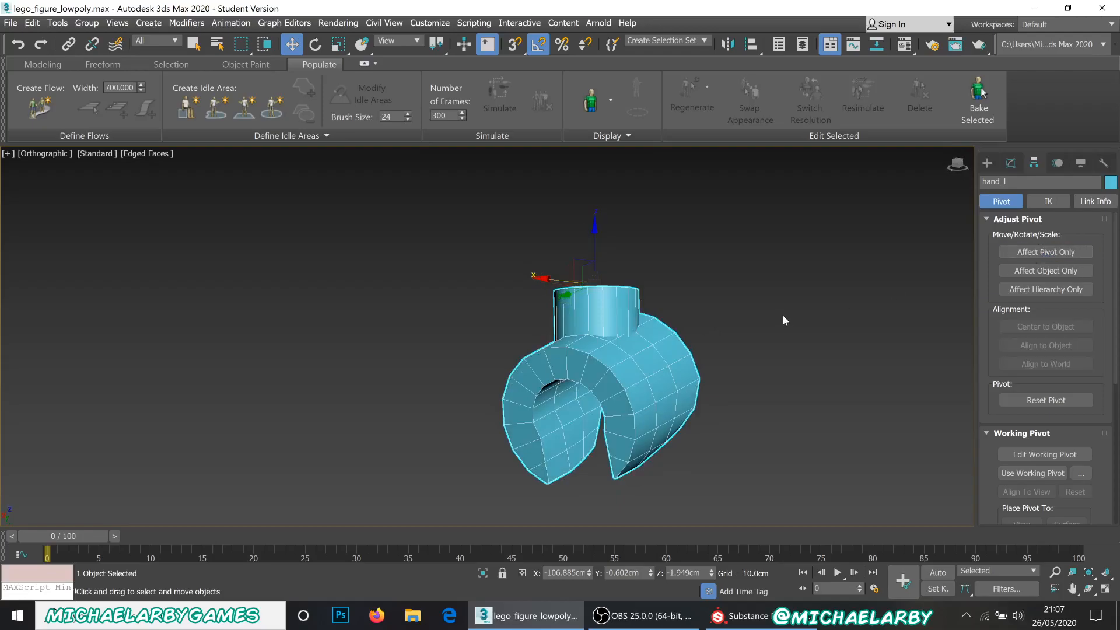
pyautogui.rightClick(781, 312)
pyautogui.click(809, 236)
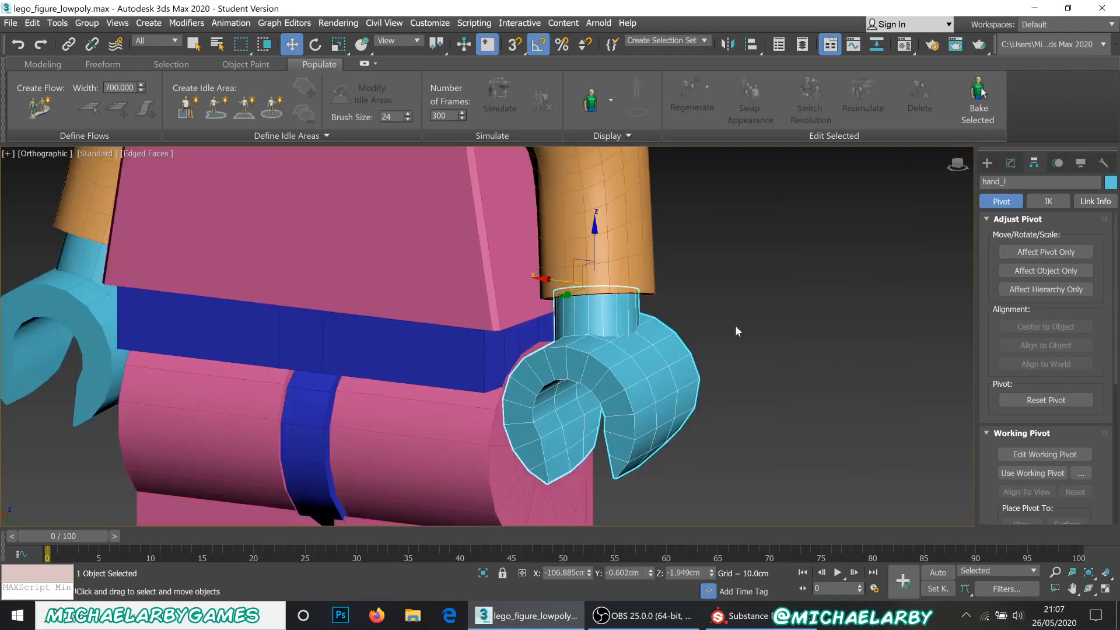
# Test the left hand's wrist pivot by rotating it -20 degrees about Z, then undo the rotation
pyautogui.click(315, 44)
pyautogui.moveTo(592, 301)
pyautogui.keyDown('alt'); pyautogui.mouseDown(button='middle')
pyautogui.moveTo(535, 300)
pyautogui.moveTo(584, 295)
pyautogui.mouseUp(button='middle'); pyautogui.keyUp('alt')
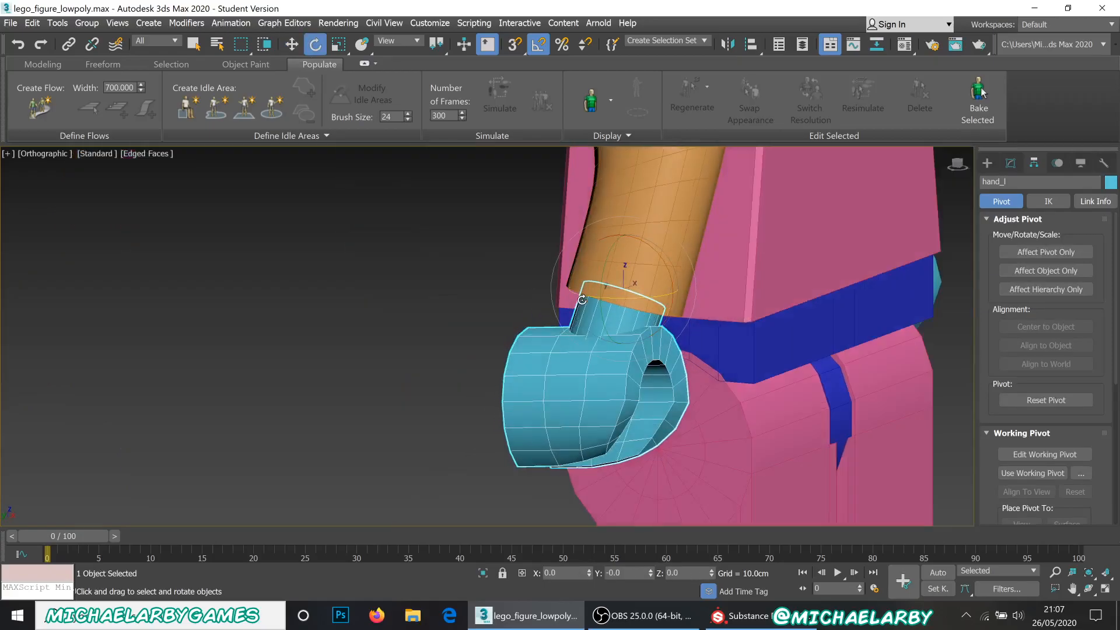
pyautogui.moveTo(586, 299); pyautogui.dragTo(576, 307)
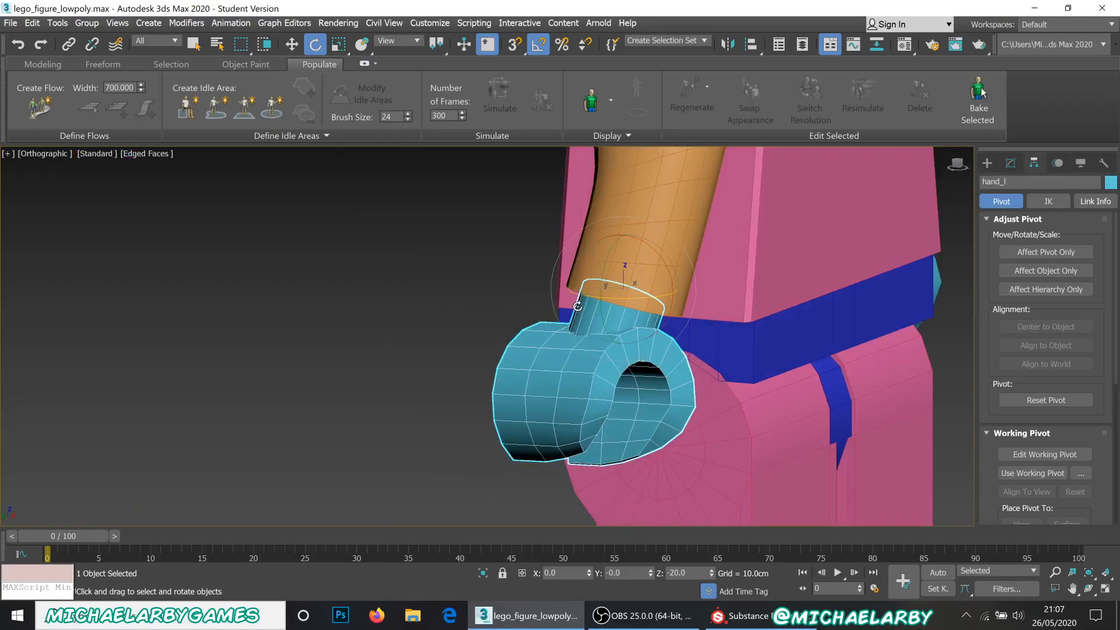
pyautogui.hotkey('ctrl', 'z')
# Select the left leg, check its pivot at the hip and try swinging the leg about it
pyautogui.scroll(-4, 490, 283)
pyautogui.keyDown('alt'); pyautogui.moveTo(480, 282); pyautogui.dragTo(493, 285, button='middle'); pyautogui.keyUp('alt')
pyautogui.moveTo(557, 202); pyautogui.dragTo(625, 113, button='middle')
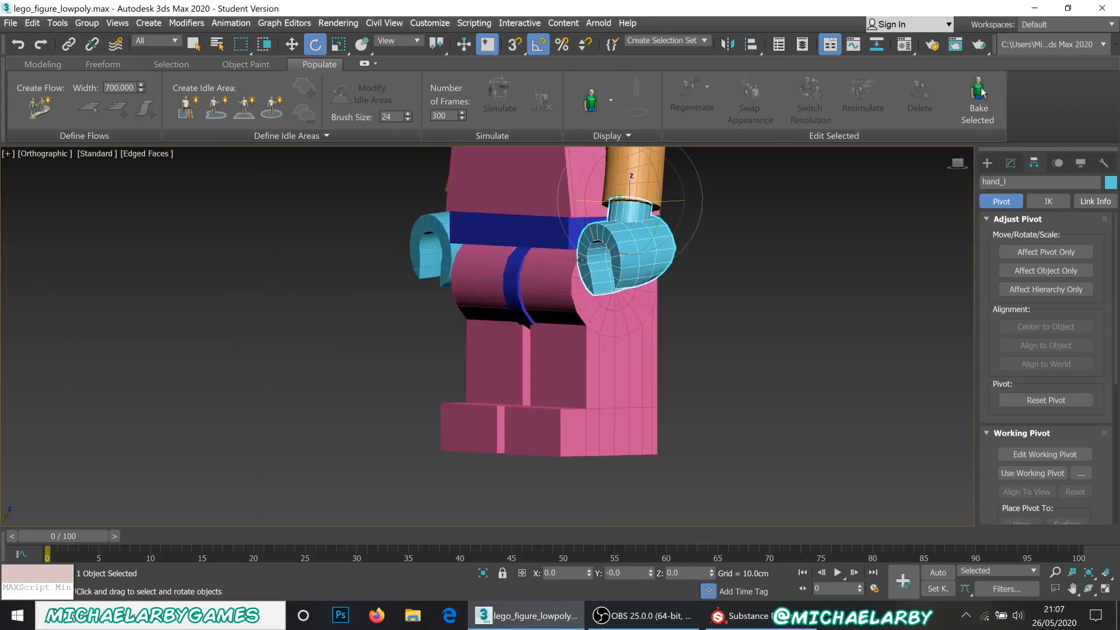
pyautogui.moveTo(670, 315); pyautogui.dragTo(716, 382, button='middle')
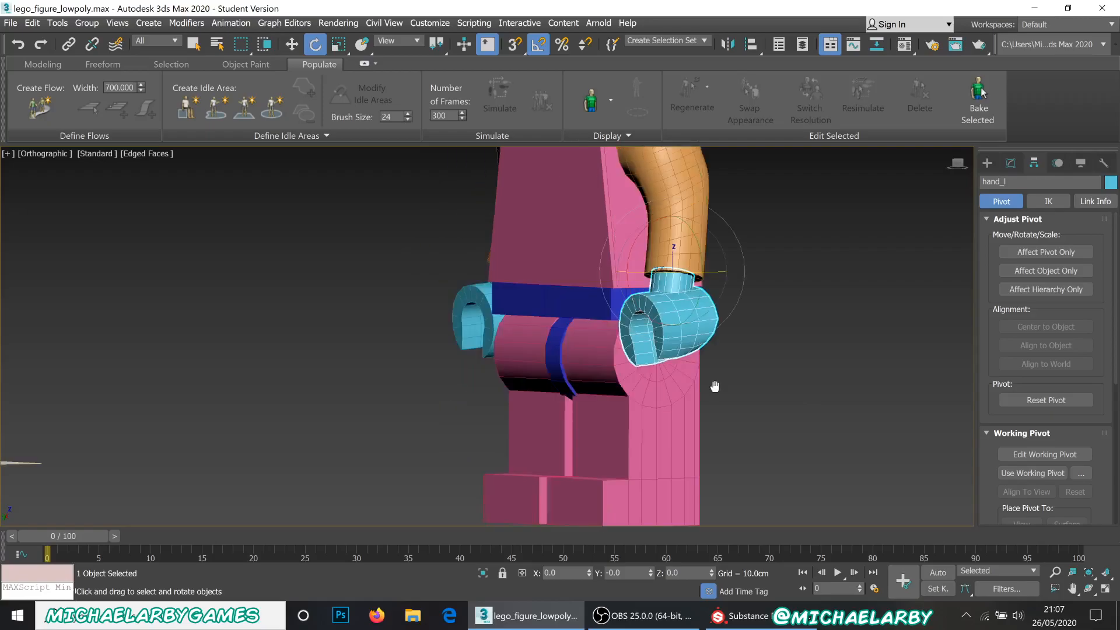
pyautogui.click(641, 402)
pyautogui.scroll(10, 599, 357)
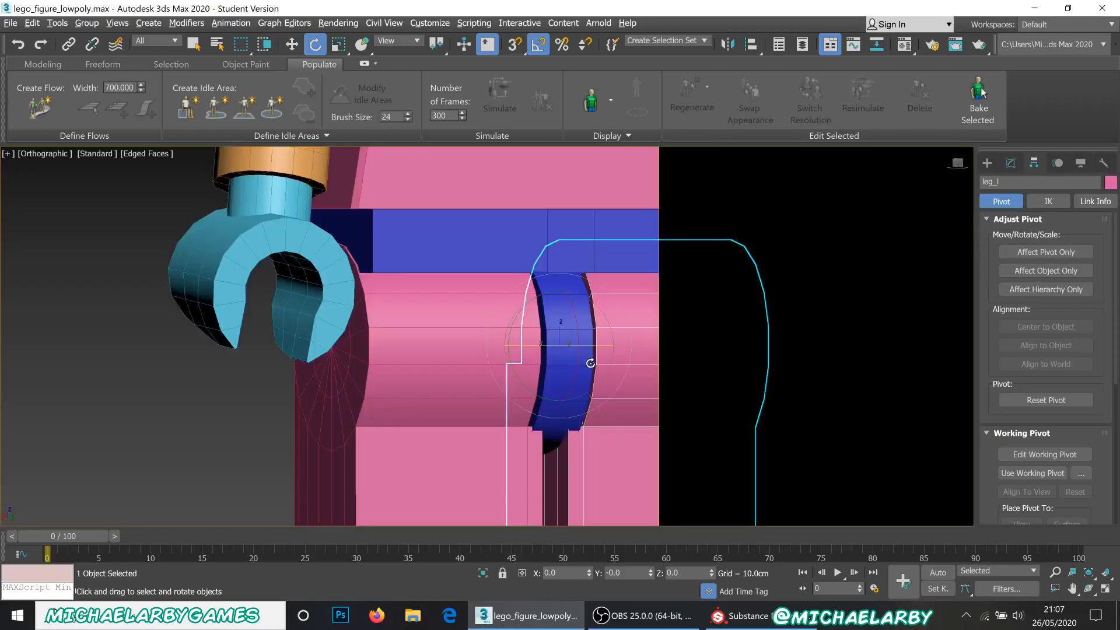
pyautogui.keyDown('alt'); pyautogui.moveTo(592, 363); pyautogui.dragTo(721, 358, button='middle'); pyautogui.keyUp('alt')
pyautogui.moveTo(722, 358); pyautogui.dragTo(405, 377, button='middle')
pyautogui.scroll(-3, 501, 331)
pyautogui.scroll(-4, 429, 396)
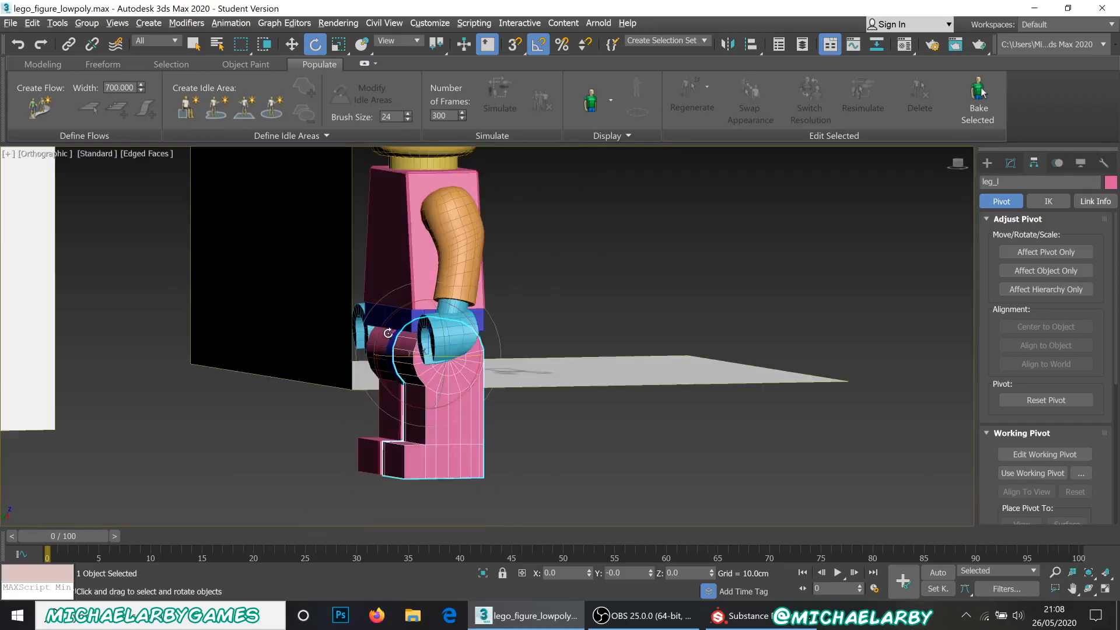
pyautogui.keyDown('alt'); pyautogui.moveTo(388, 333); pyautogui.dragTo(379, 347, button='middle'); pyautogui.keyUp('alt')
pyautogui.moveTo(380, 346); pyautogui.dragTo(444, 309)
pyautogui.moveTo(468, 299); pyautogui.dragTo(474, 363, button='middle')
# Select the head and try turning it about its vertical axis to test its pivot
pyautogui.click(481, 297)
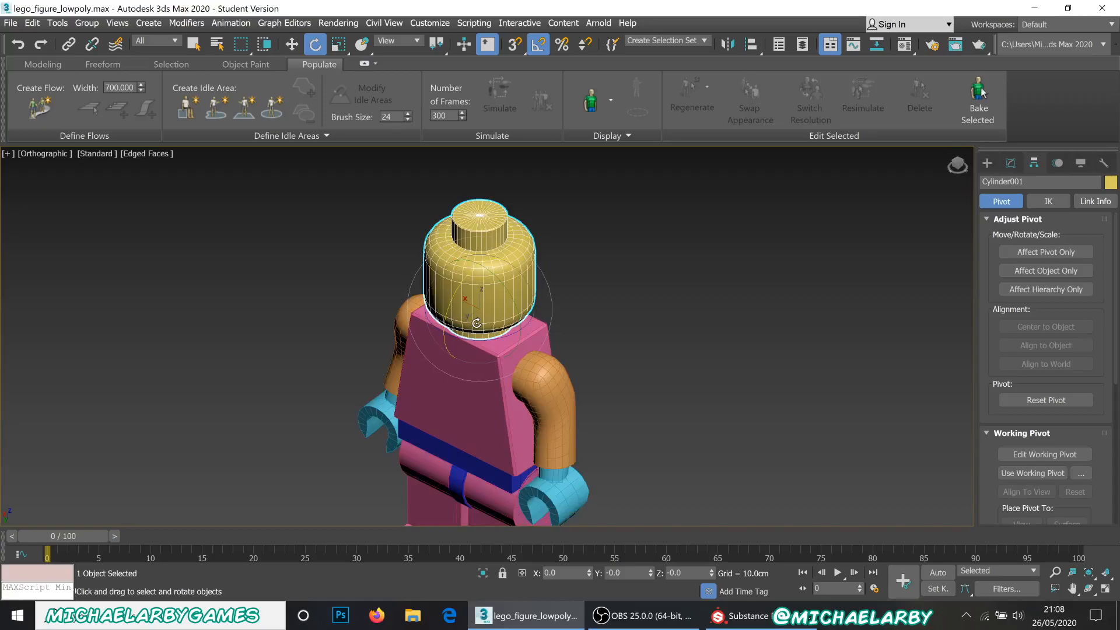
pyautogui.moveTo(466, 344)
pyautogui.mouseDown()
pyautogui.moveTo(421, 348)
pyautogui.moveTo(468, 359)
pyautogui.moveTo(452, 360)
pyautogui.mouseUp()
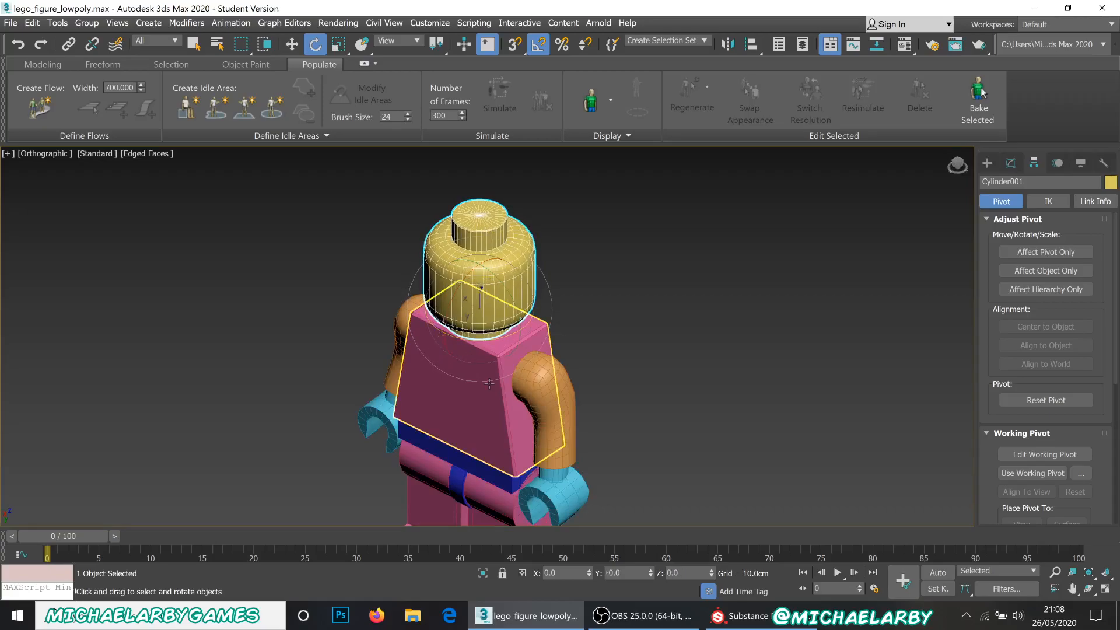
pyautogui.moveTo(489, 383); pyautogui.dragTo(449, 314, button='middle')
pyautogui.scroll(3, 509, 315)
# Select the left arm and try rotating it about its current pivot near the wrist
pyautogui.click(499, 330)
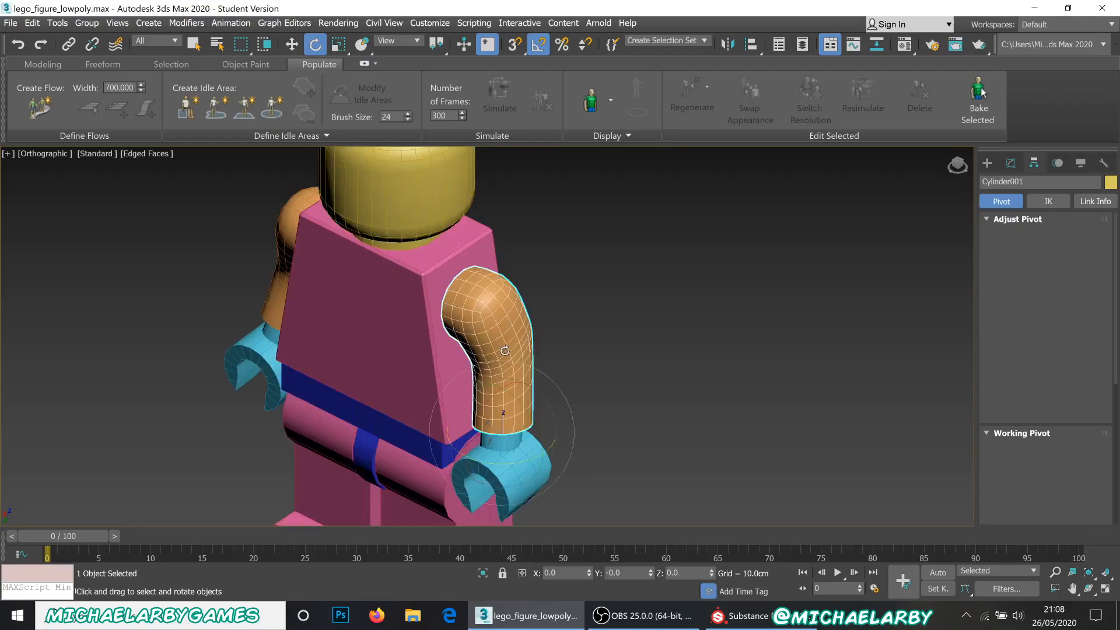
pyautogui.moveTo(491, 331)
pyautogui.keyDown('alt'); pyautogui.mouseDown(button='middle')
pyautogui.moveTo(514, 333)
pyautogui.moveTo(501, 330)
pyautogui.mouseUp(button='middle'); pyautogui.keyUp('alt')
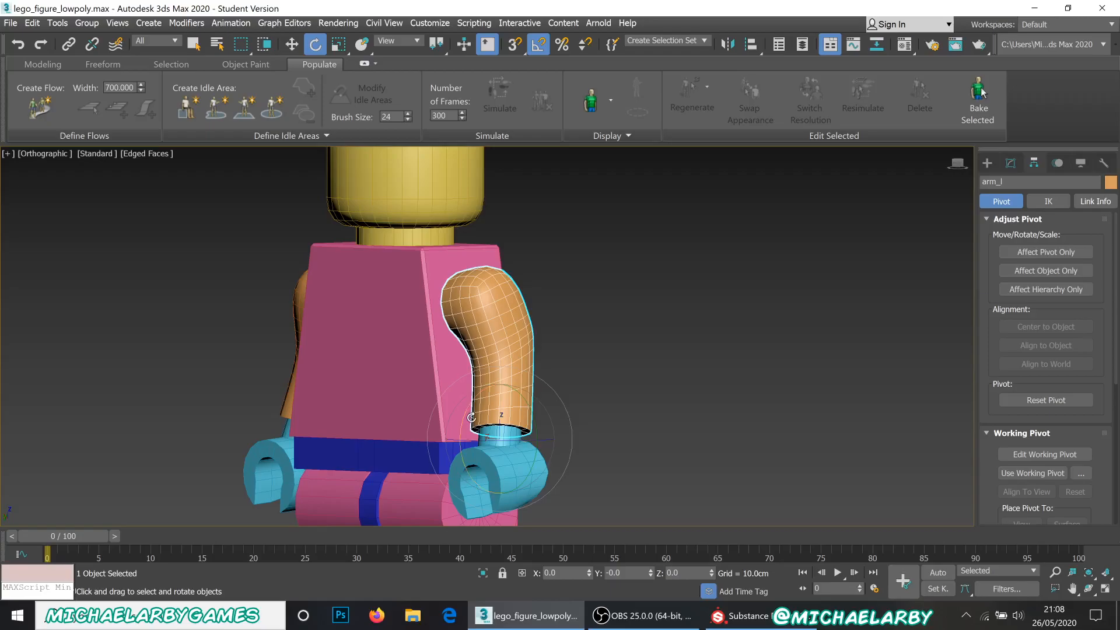
pyautogui.moveTo(470, 418); pyautogui.dragTo(541, 390)
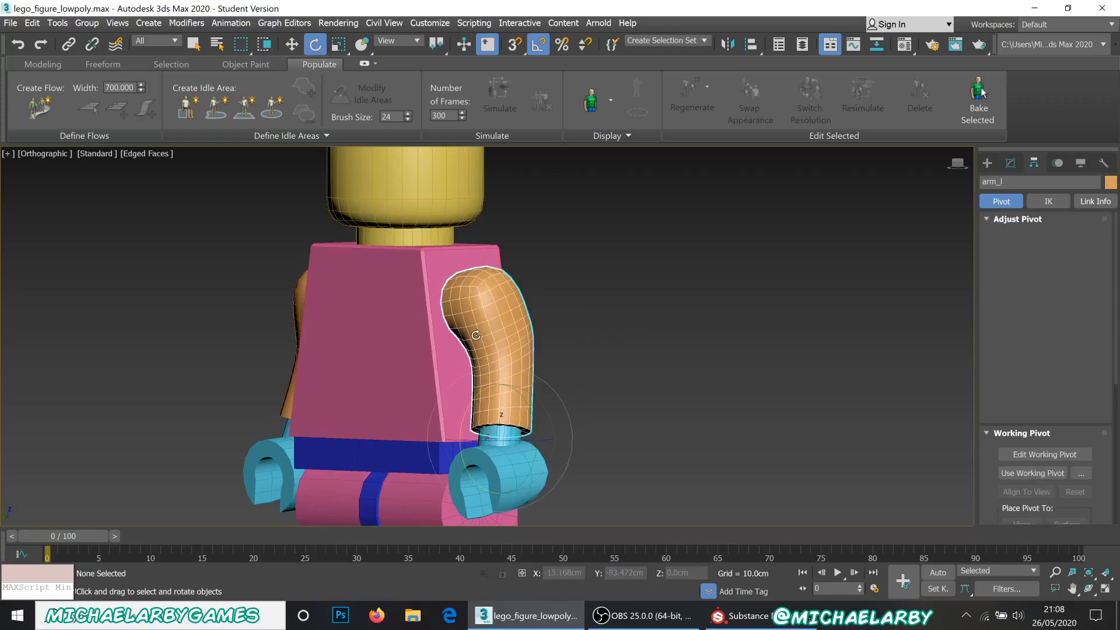
# Move only the left arm's pivot up and inward to the shoulder, at about X -103.6, Y -1.5 and Z 5.5 cm
pyautogui.click(1034, 253)
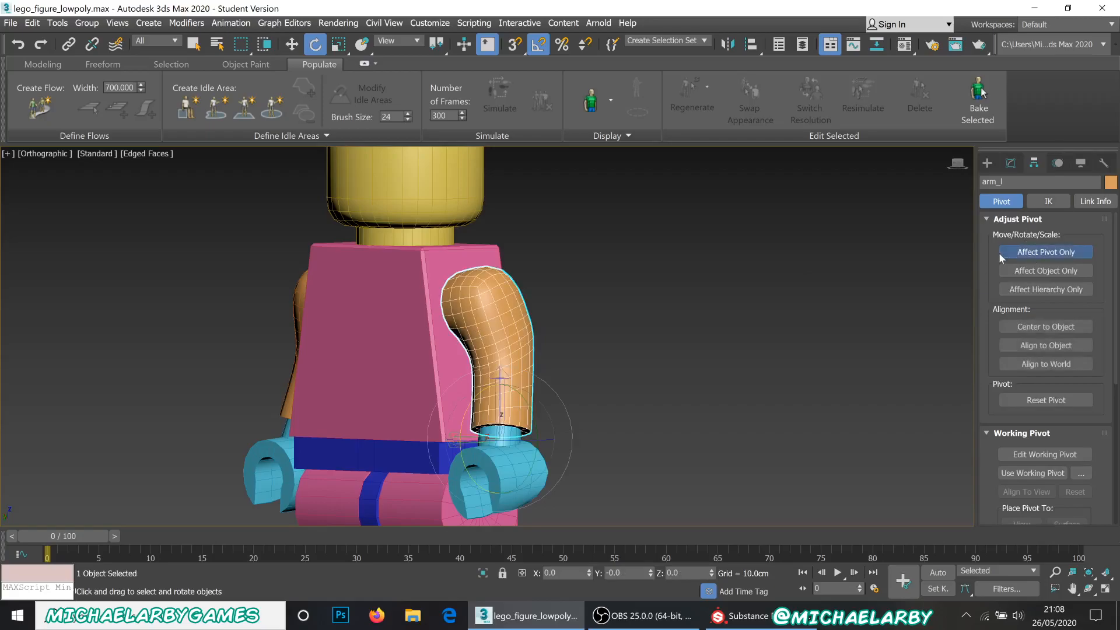
pyautogui.click(292, 44)
pyautogui.keyDown('alt'); pyautogui.moveTo(454, 298); pyautogui.dragTo(433, 310, button='middle'); pyautogui.keyUp('alt')
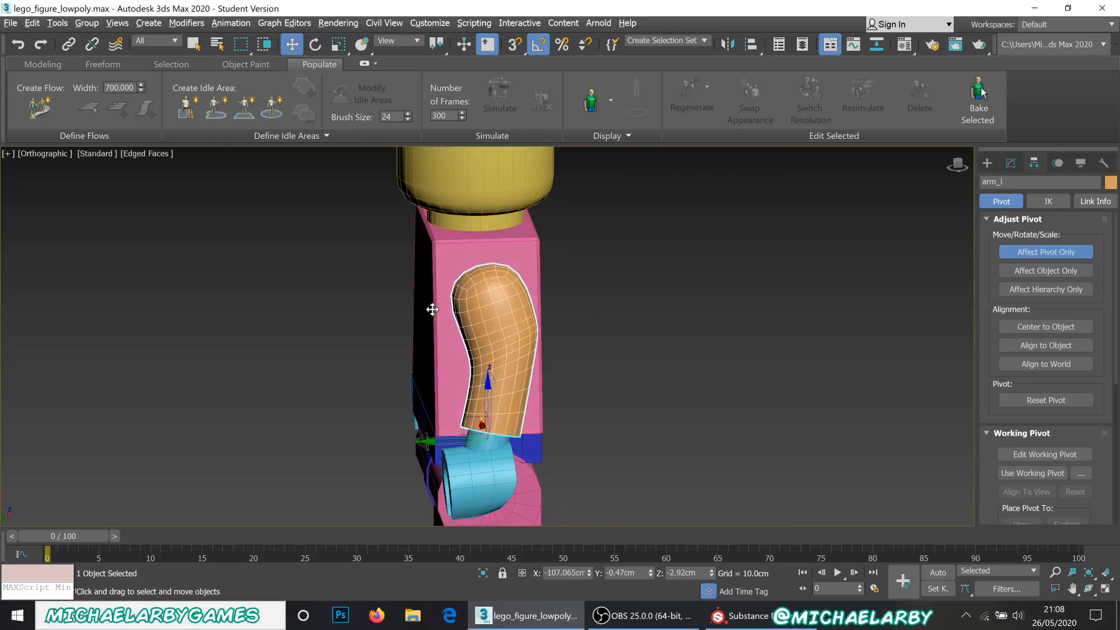
pyautogui.moveTo(472, 416); pyautogui.dragTo(474, 308)
pyautogui.keyDown('alt'); pyautogui.moveTo(474, 308); pyautogui.dragTo(518, 334, button='middle'); pyautogui.keyUp('alt')
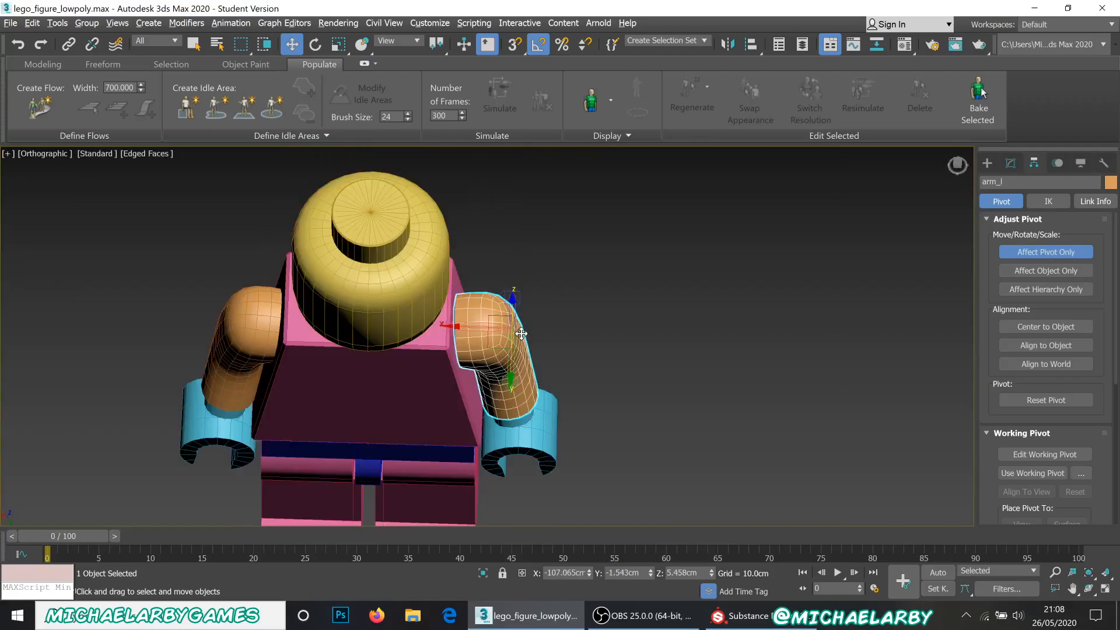
pyautogui.moveTo(453, 326); pyautogui.dragTo(401, 329)
pyautogui.keyDown('alt'); pyautogui.moveTo(408, 328); pyautogui.dragTo(503, 309, button='middle'); pyautogui.keyUp('alt')
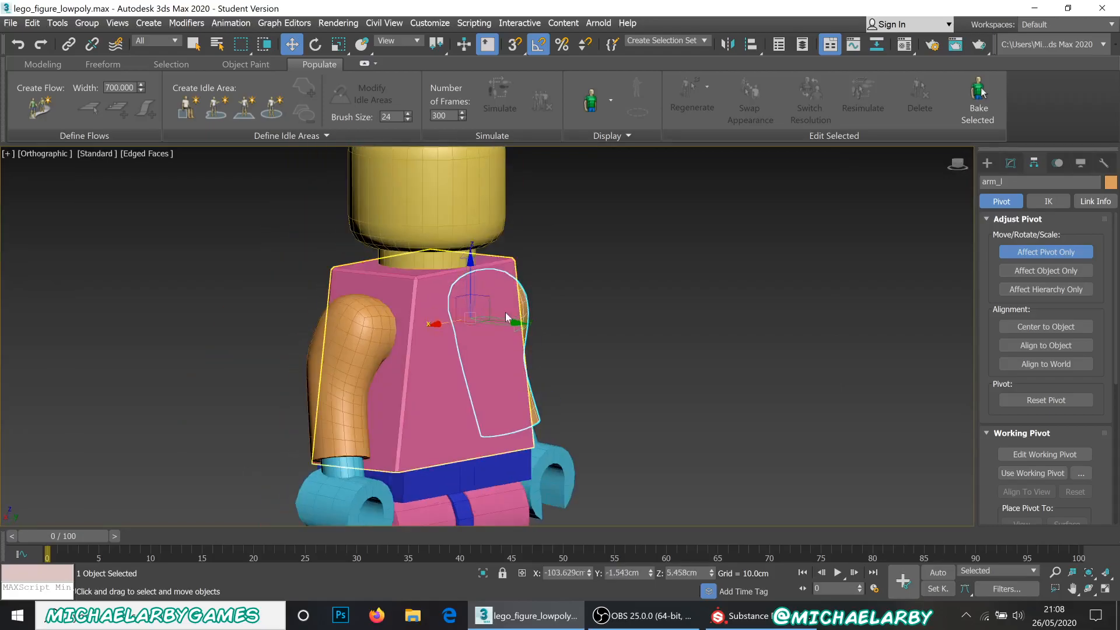
# Isolate the left arm and centre its pivot on the flat round face of the shoulder
pyautogui.rightClick(502, 309)
pyautogui.click(542, 248)
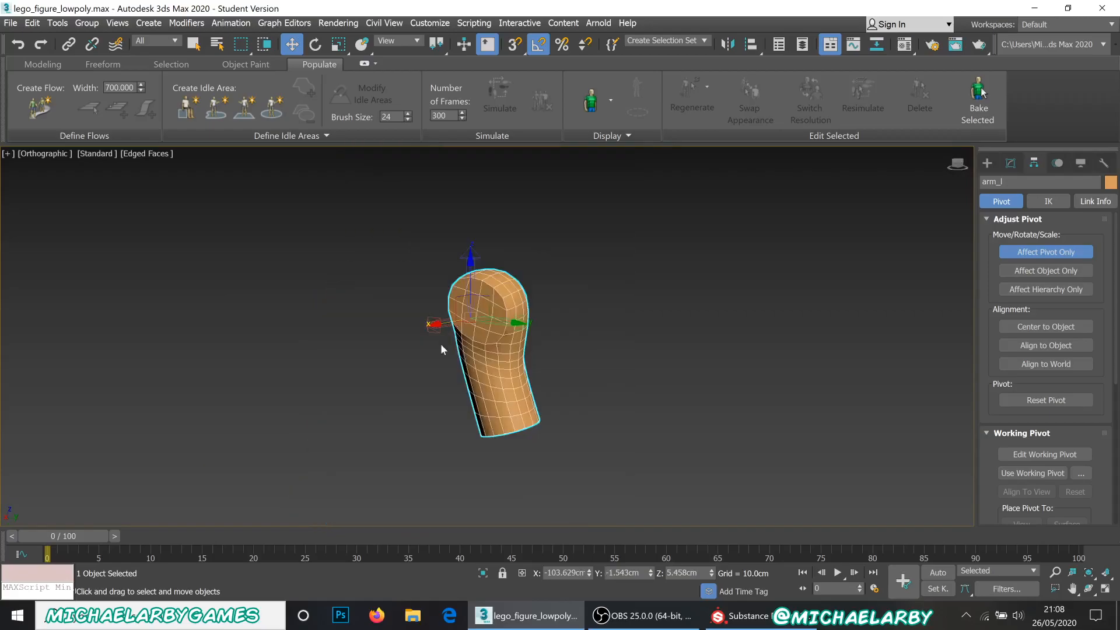
pyautogui.scroll(4, 485, 309)
pyautogui.keyDown('alt'); pyautogui.moveTo(484, 310); pyautogui.dragTo(563, 266, button='middle'); pyautogui.keyUp('alt')
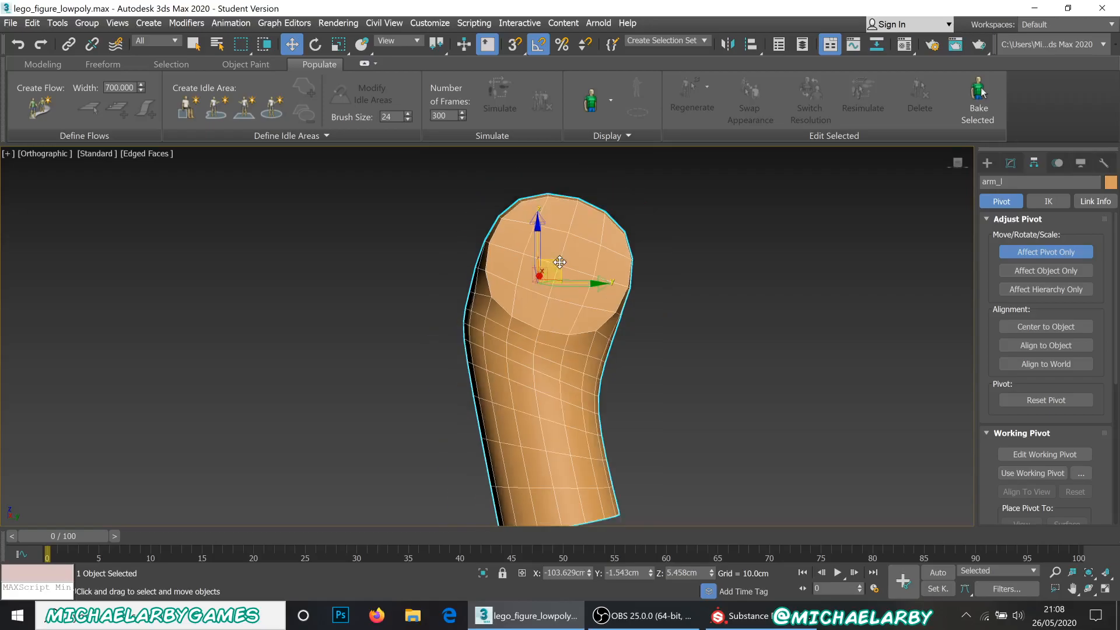
pyautogui.moveTo(560, 263); pyautogui.dragTo(606, 264)
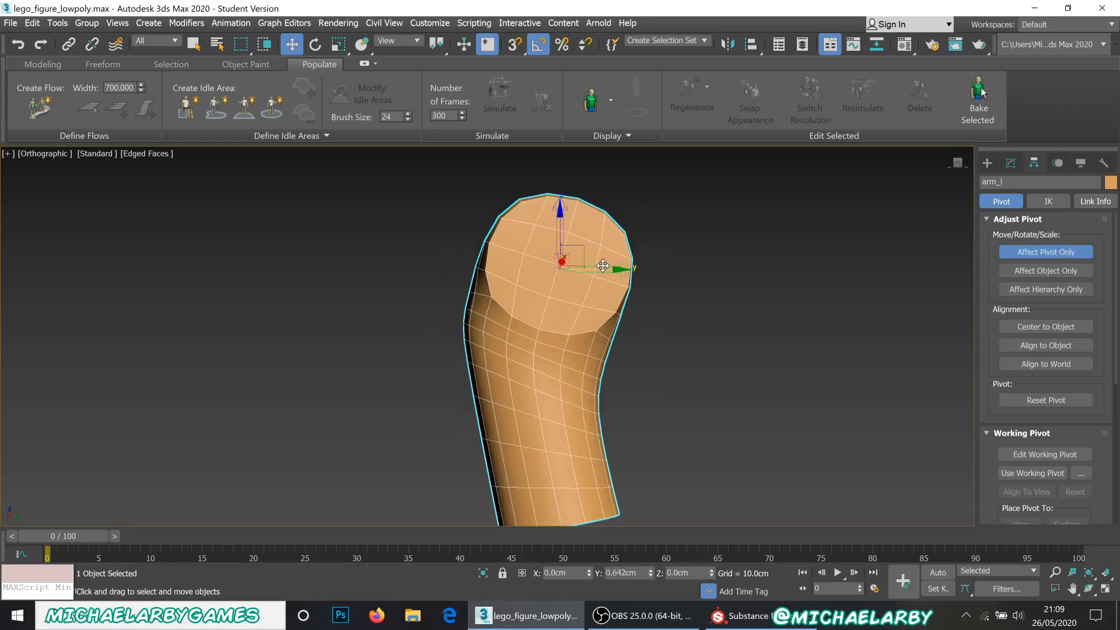
pyautogui.click(660, 321)
pyautogui.keyDown('alt'); pyautogui.moveTo(679, 292); pyautogui.dragTo(565, 323, button='middle'); pyautogui.keyUp('alt')
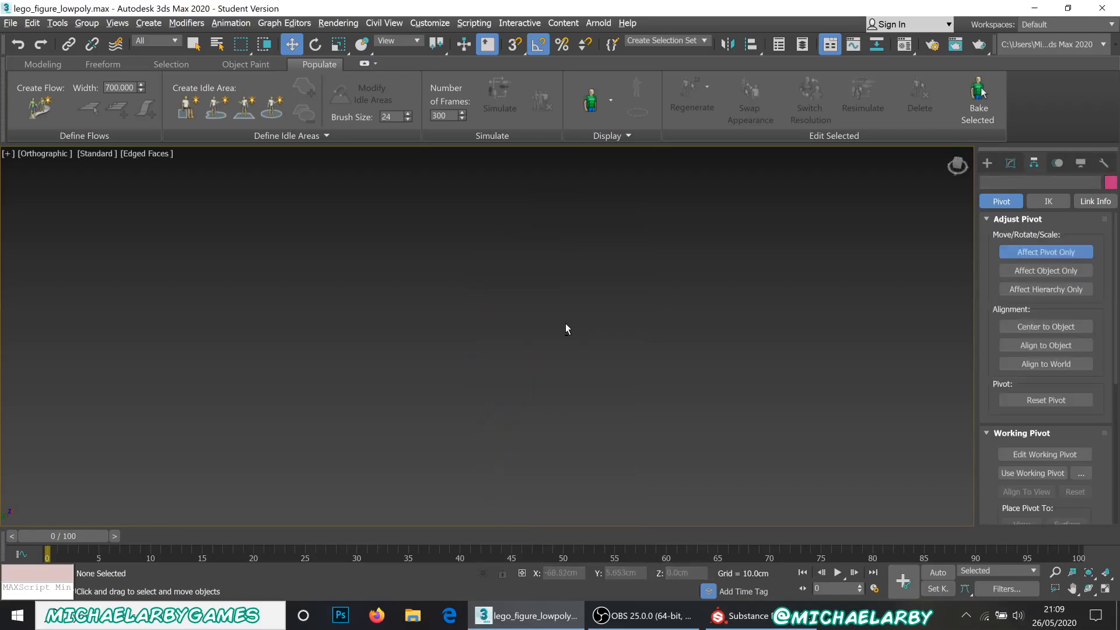
# Unhide all the figure's parts and leave pivot-only editing
pyautogui.rightClick(568, 309)
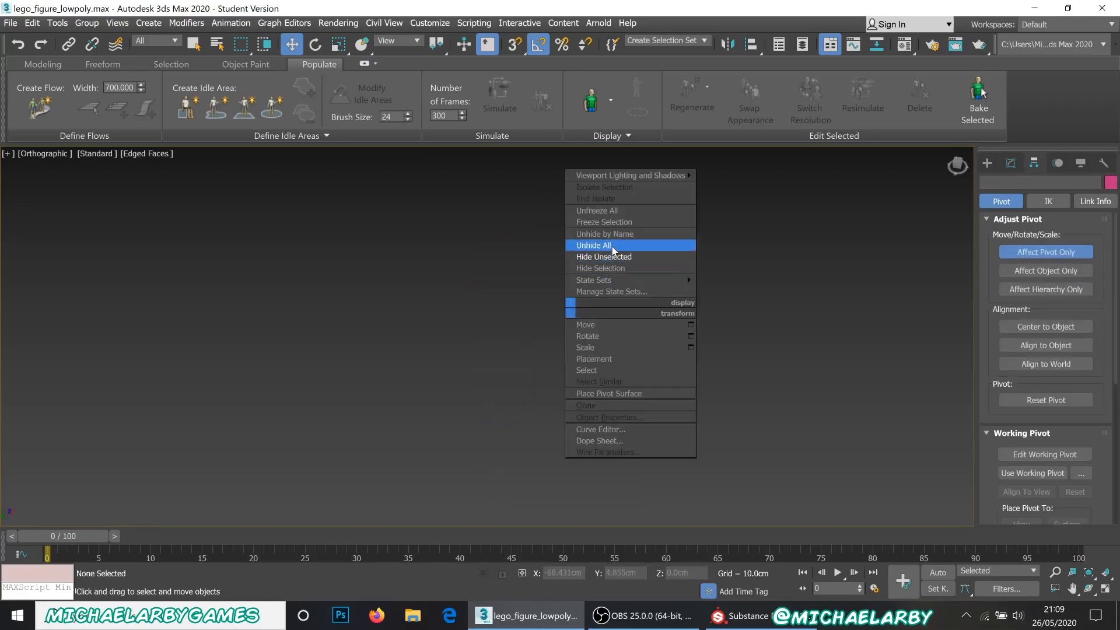
pyautogui.click(601, 246)
pyautogui.scroll(-3, 552, 393)
pyautogui.keyDown('alt'); pyautogui.moveTo(553, 395); pyautogui.dragTo(580, 342, button='middle'); pyautogui.keyUp('alt')
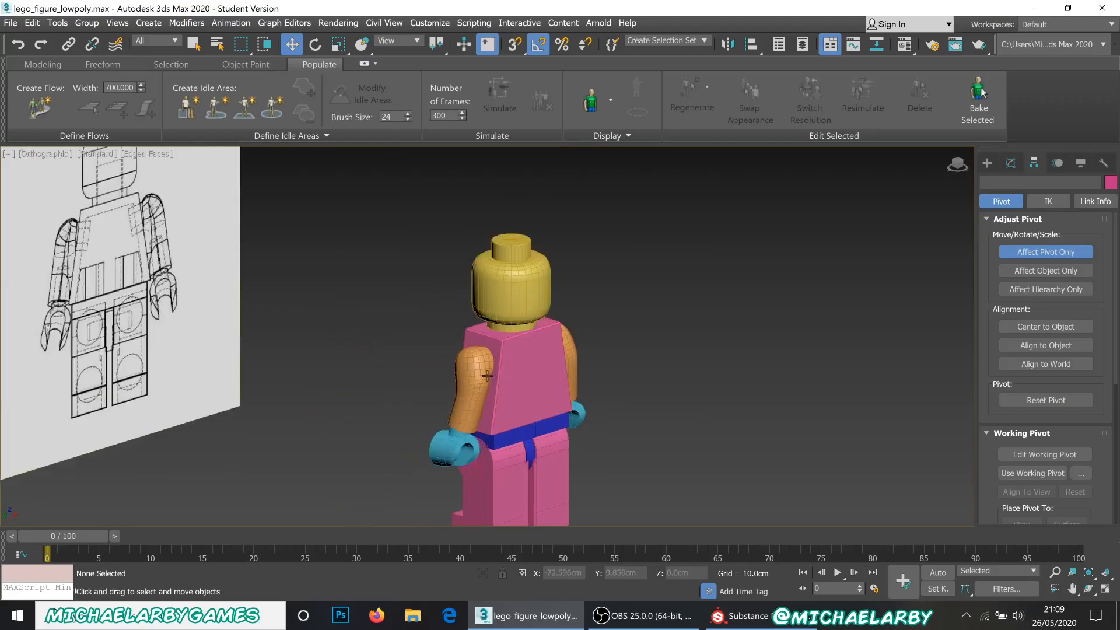
pyautogui.scroll(2, 495, 369)
pyautogui.click(1020, 254)
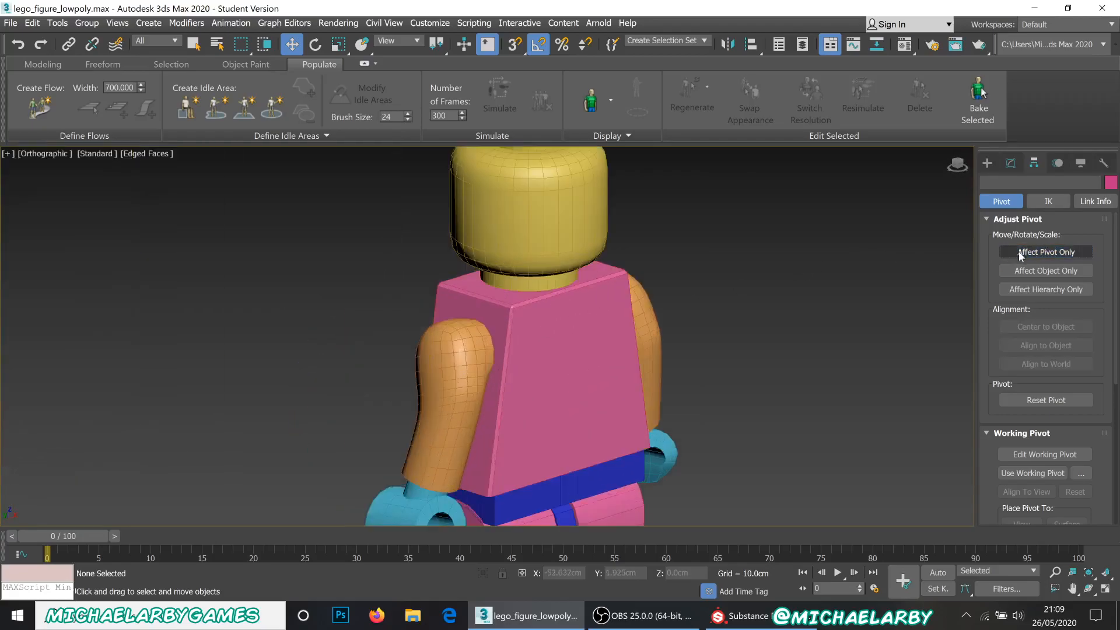
# Select the left arm, try rotating it about its shoulder pivot, and deselect it
pyautogui.click(455, 379)
pyautogui.click(315, 45)
pyautogui.moveTo(531, 327)
pyautogui.mouseDown()
pyautogui.moveTo(521, 379)
pyautogui.moveTo(523, 324)
pyautogui.moveTo(532, 356)
pyautogui.moveTo(516, 327)
pyautogui.moveTo(522, 377)
pyautogui.moveTo(515, 340)
pyautogui.mouseUp()
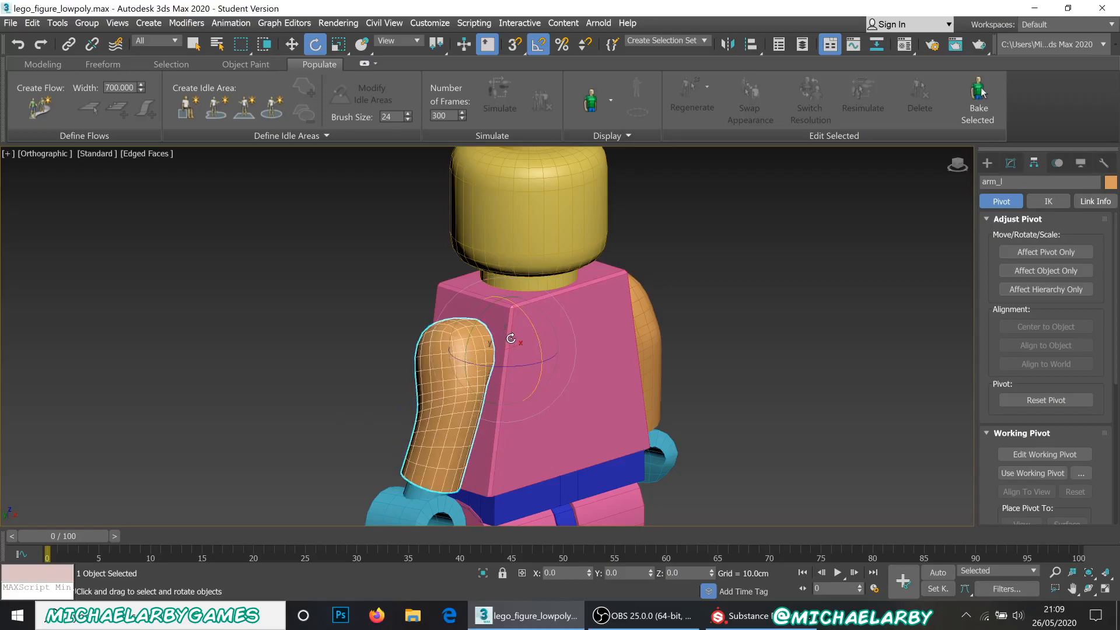
pyautogui.scroll(-4, 345, 356)
pyautogui.keyDown('alt'); pyautogui.moveTo(330, 349); pyautogui.dragTo(488, 297, button='middle'); pyautogui.keyUp('alt')
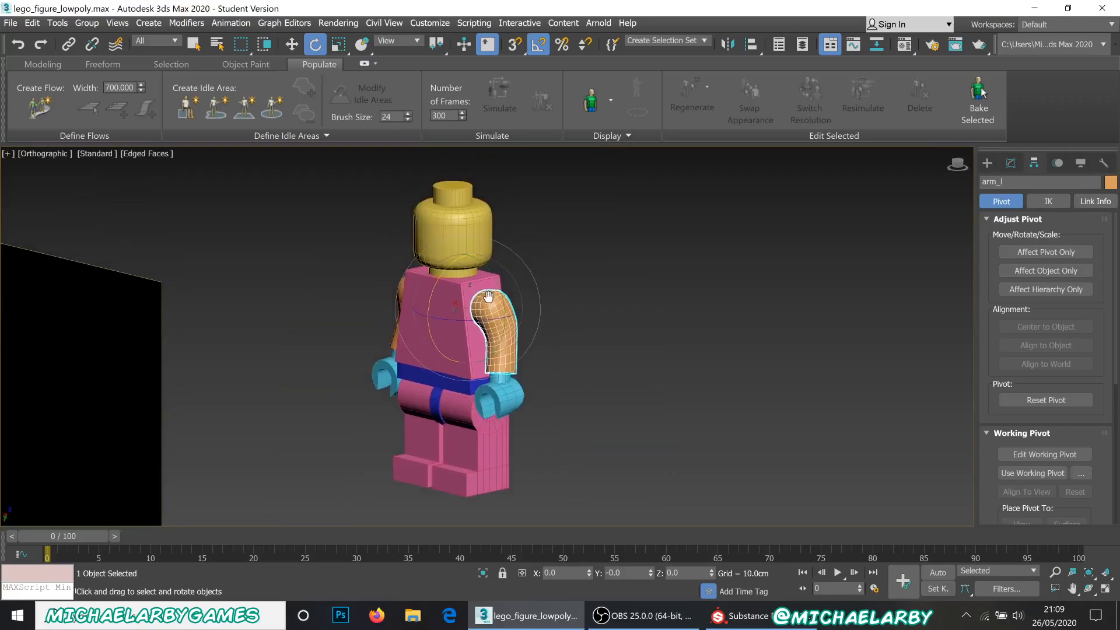
pyautogui.click(570, 294)
# Examine the complete Lego figure from the front, above and the side, checking how the limbs meet the body
pyautogui.scroll(2, 454, 278)
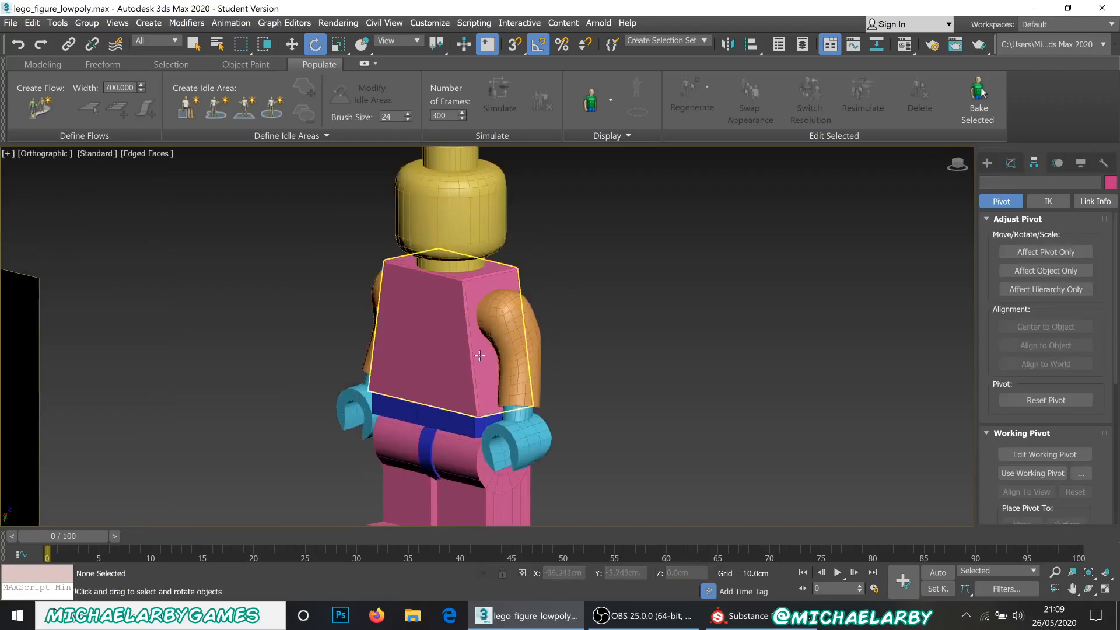
pyautogui.keyDown('alt'); pyautogui.moveTo(445, 338); pyautogui.dragTo(392, 279, button='middle'); pyautogui.keyUp('alt')
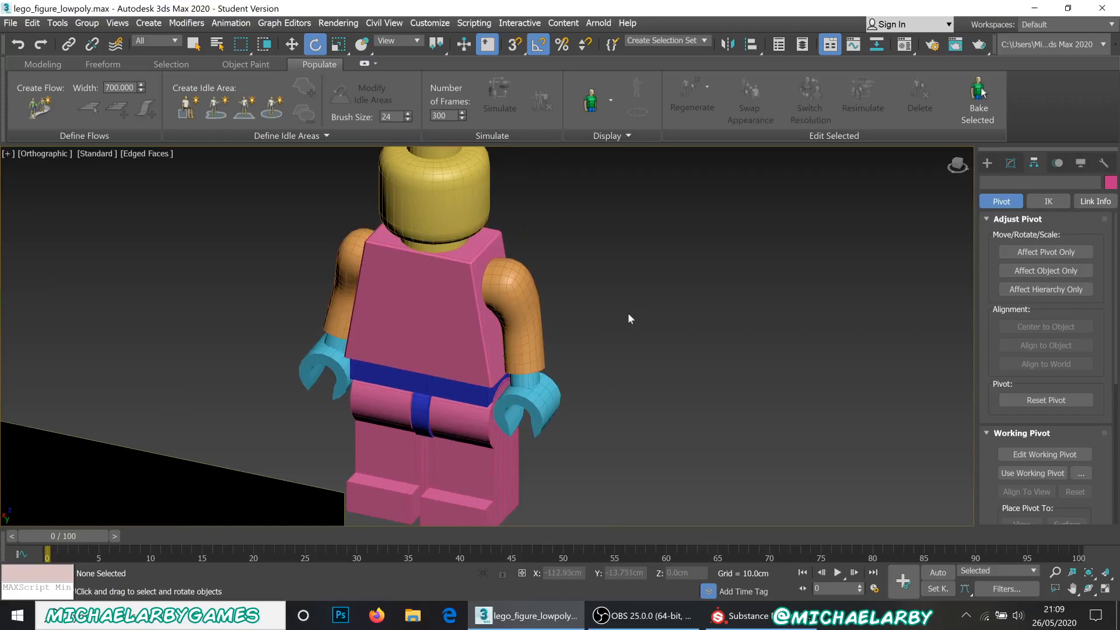
pyautogui.scroll(-2, 569, 305)
pyautogui.keyDown('alt'); pyautogui.moveTo(569, 306); pyautogui.dragTo(598, 450, button='middle'); pyautogui.keyUp('alt')
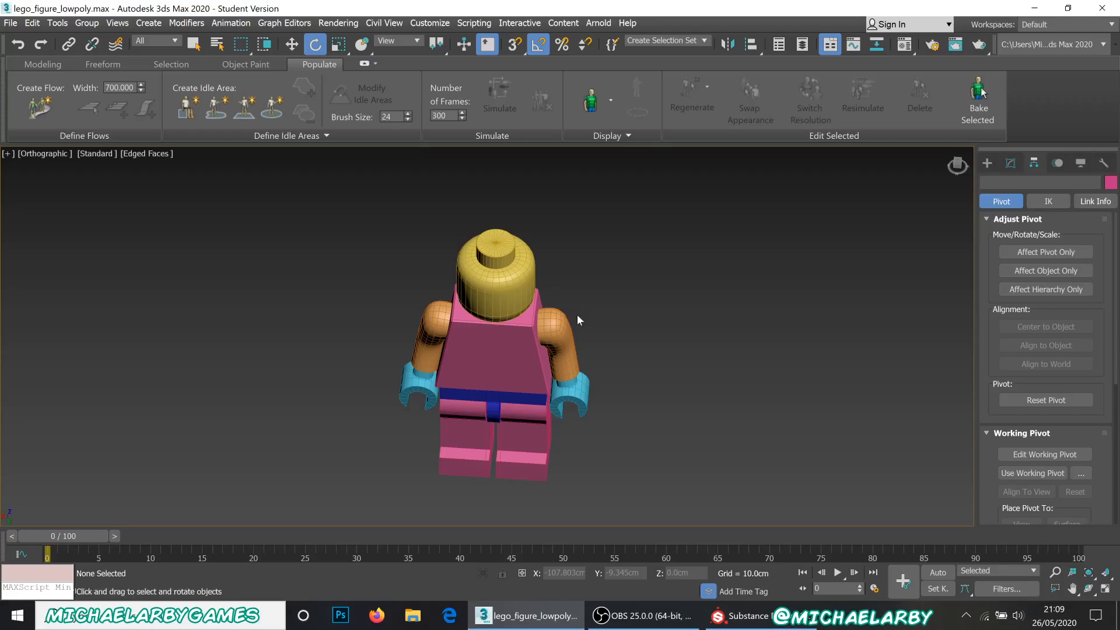
pyautogui.keyDown('alt'); pyautogui.moveTo(516, 369); pyautogui.dragTo(545, 302, button='middle'); pyautogui.keyUp('alt')
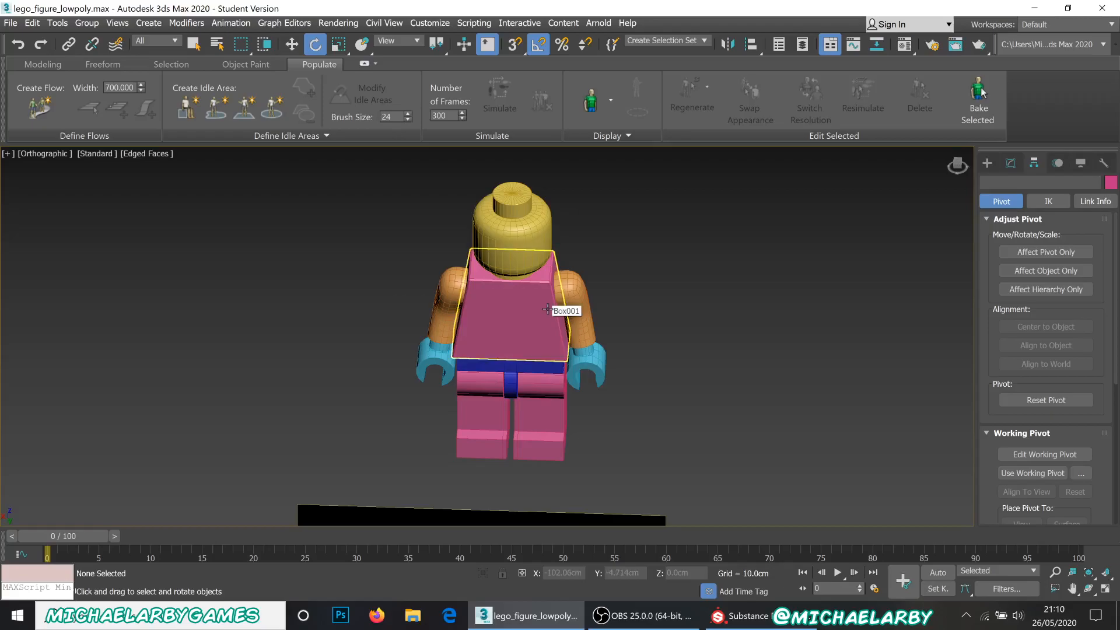
pyautogui.keyDown('alt'); pyautogui.moveTo(636, 329); pyautogui.dragTo(627, 360, button='middle'); pyautogui.keyUp('alt')
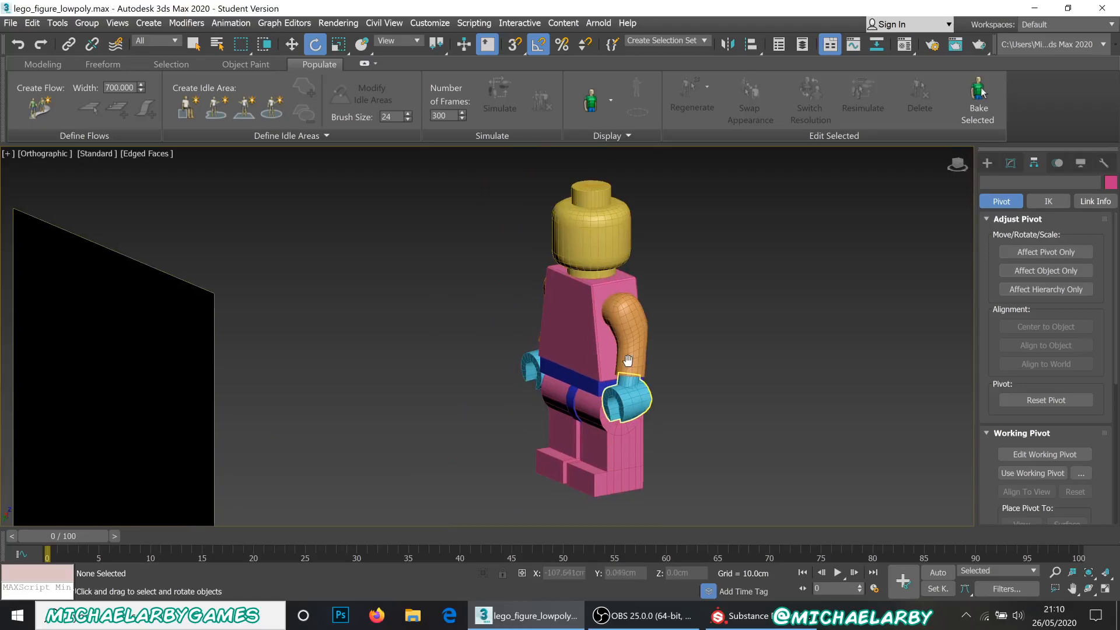
pyautogui.scroll(-3, 570, 347)
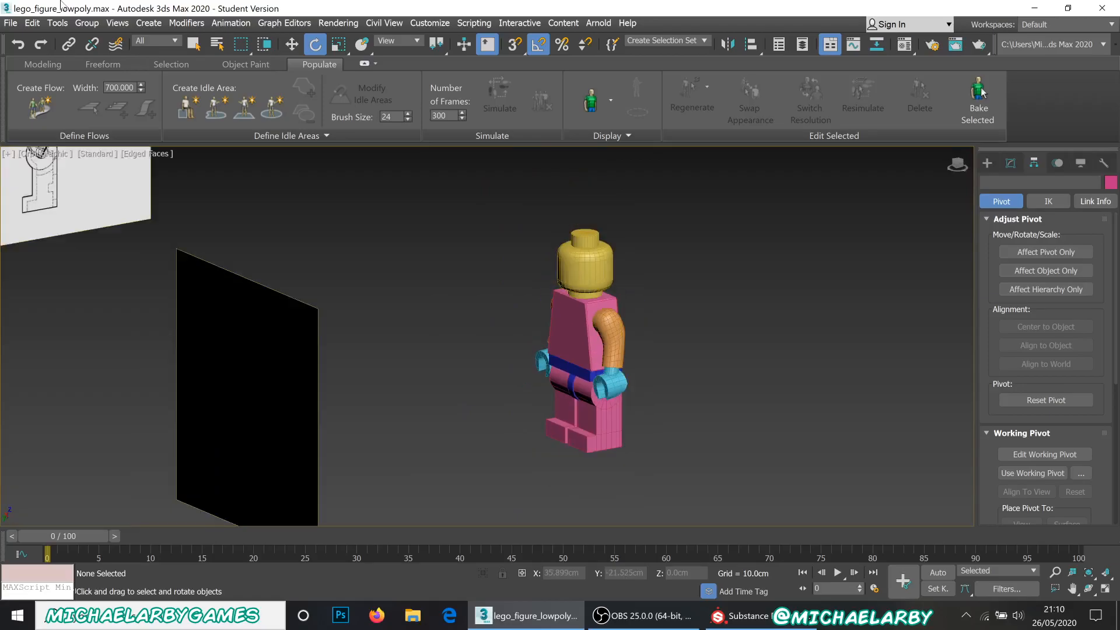
# Save the Lego figure scene under its existing file name
pyautogui.click(10, 22)
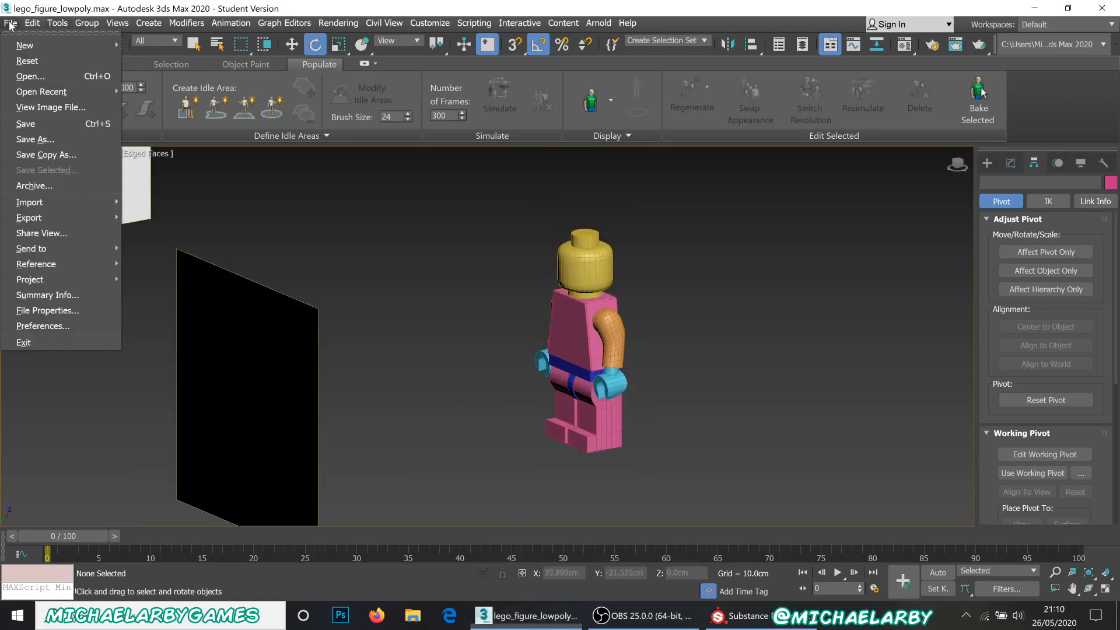
pyautogui.click(34, 123)
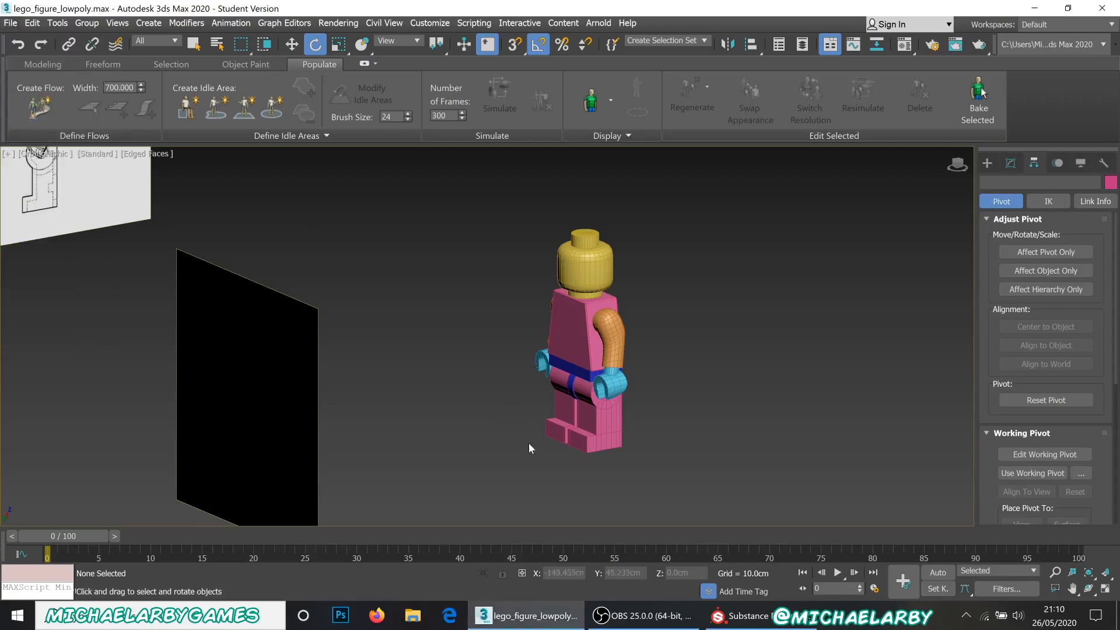
pyautogui.moveTo(650, 619)
pyautogui.click(644, 615)
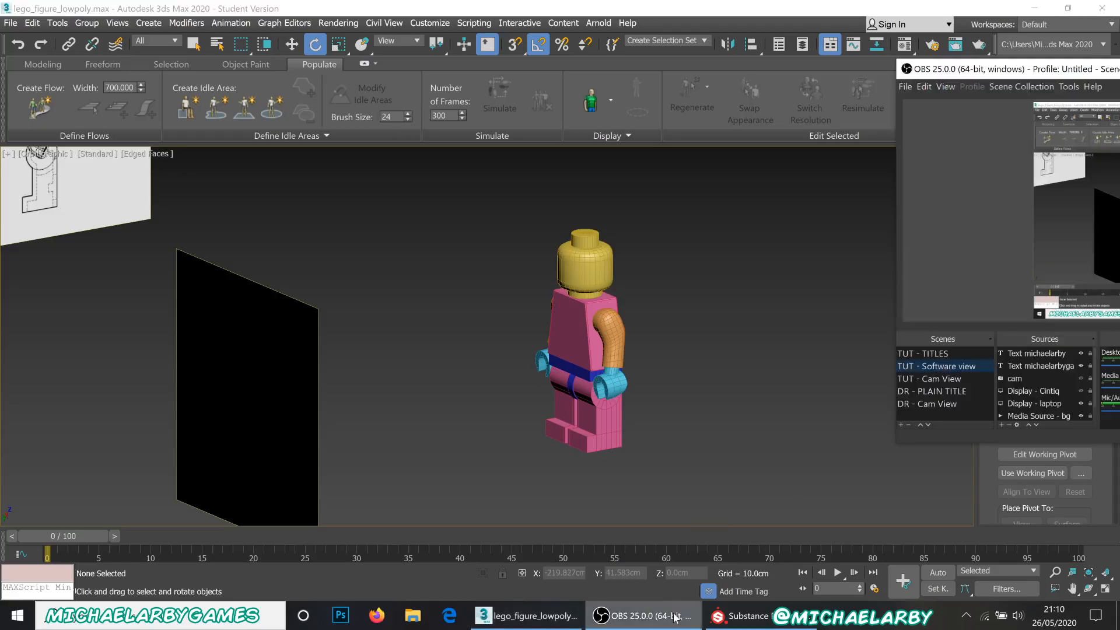